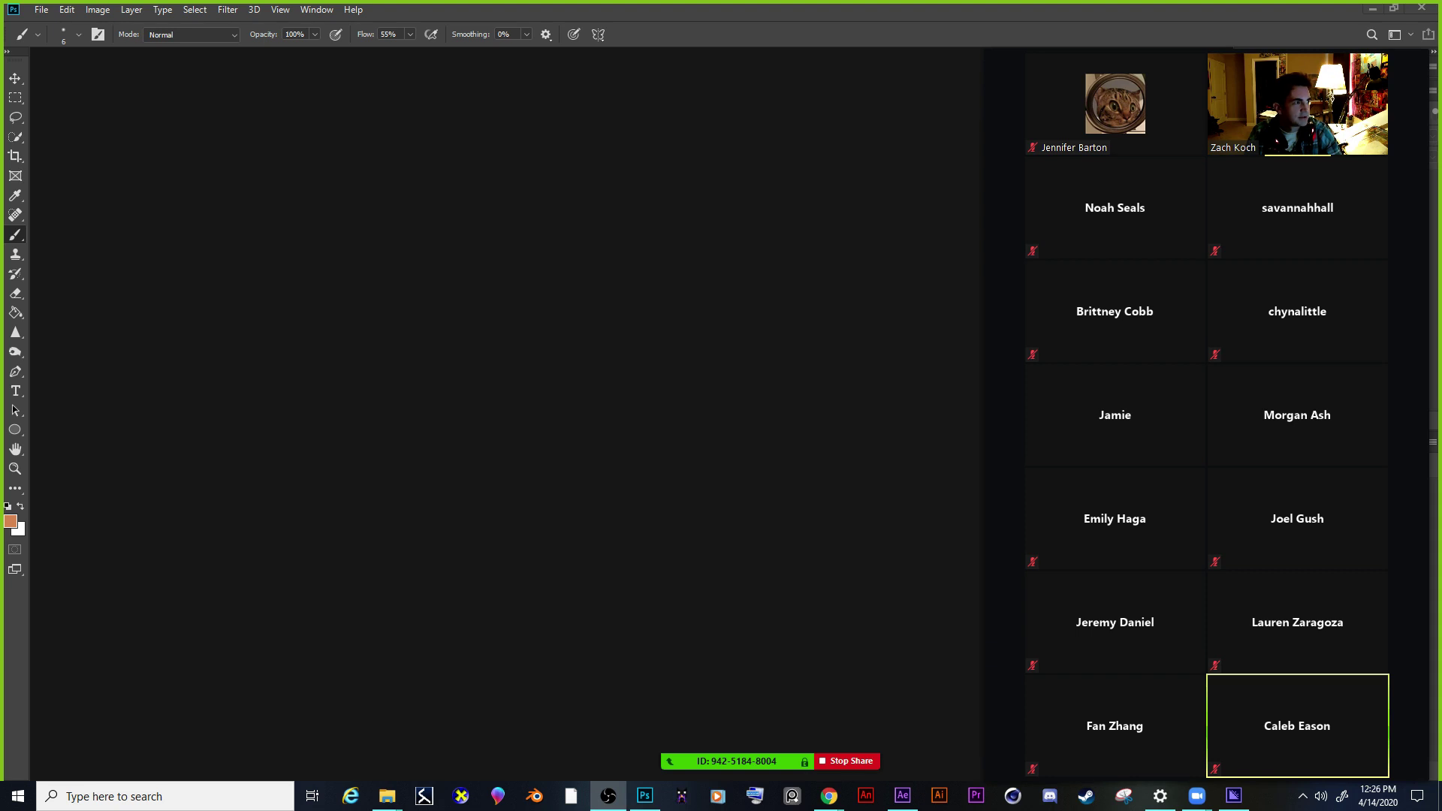
Open 200 (4).gif and zoom the canvas to 300%, then back out to 200%
{"action": "left_click", "coordinate": [41, 9]}
{"action": "left_click", "coordinate": [62, 66]}
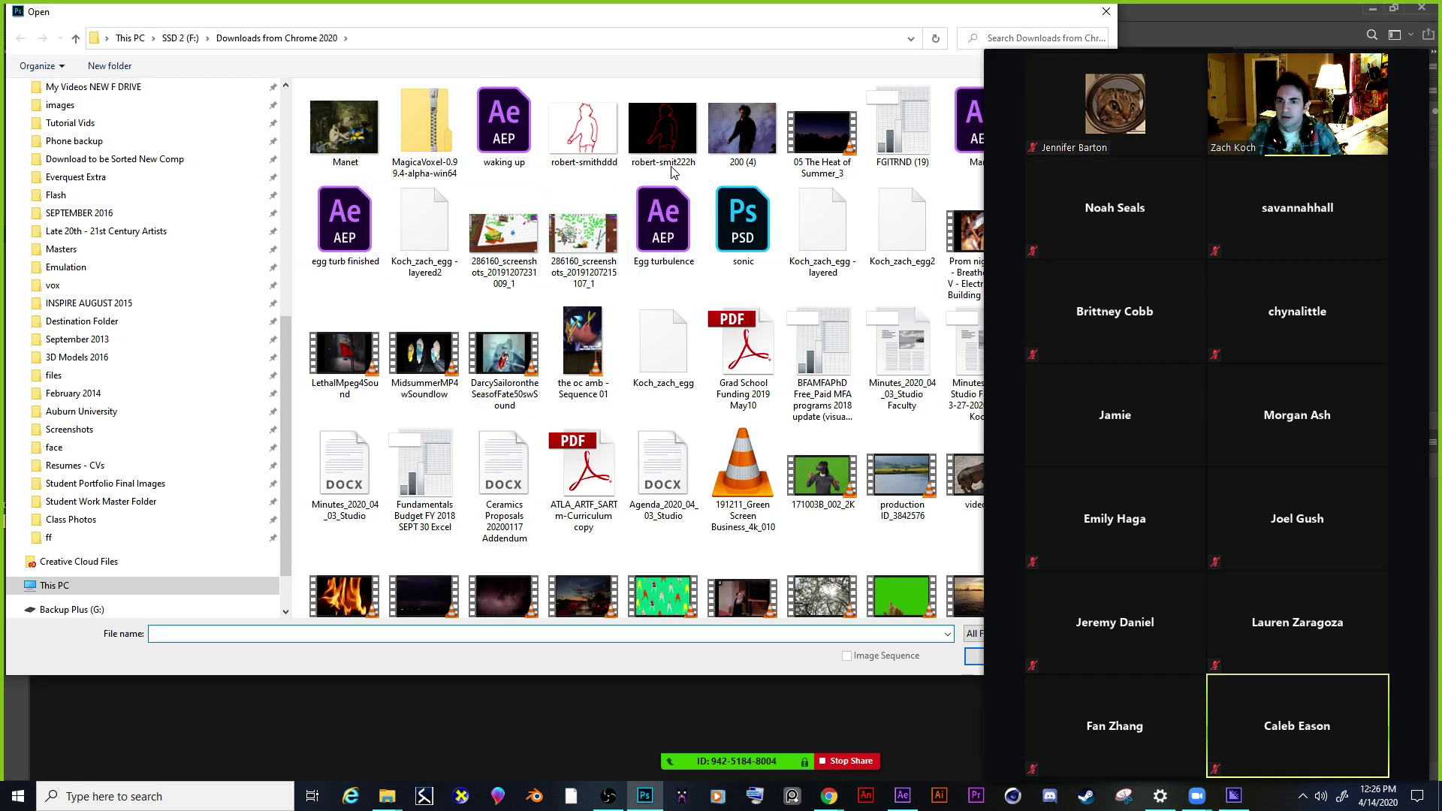
{"action": "double_click", "coordinate": [746, 139]}
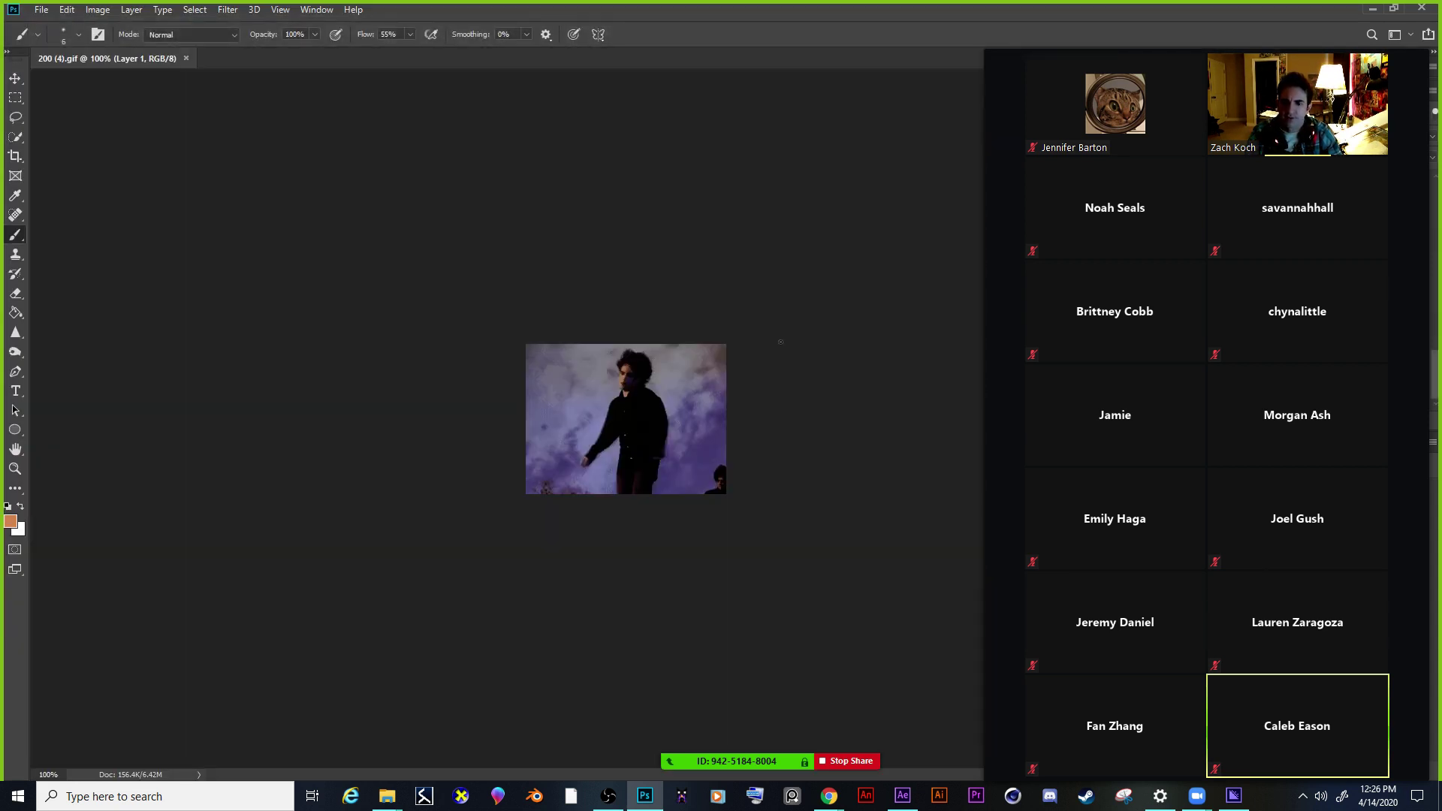
{"action": "key", "text": "ctrl+plus"}
{"action": "key", "text": "ctrl+plus"}
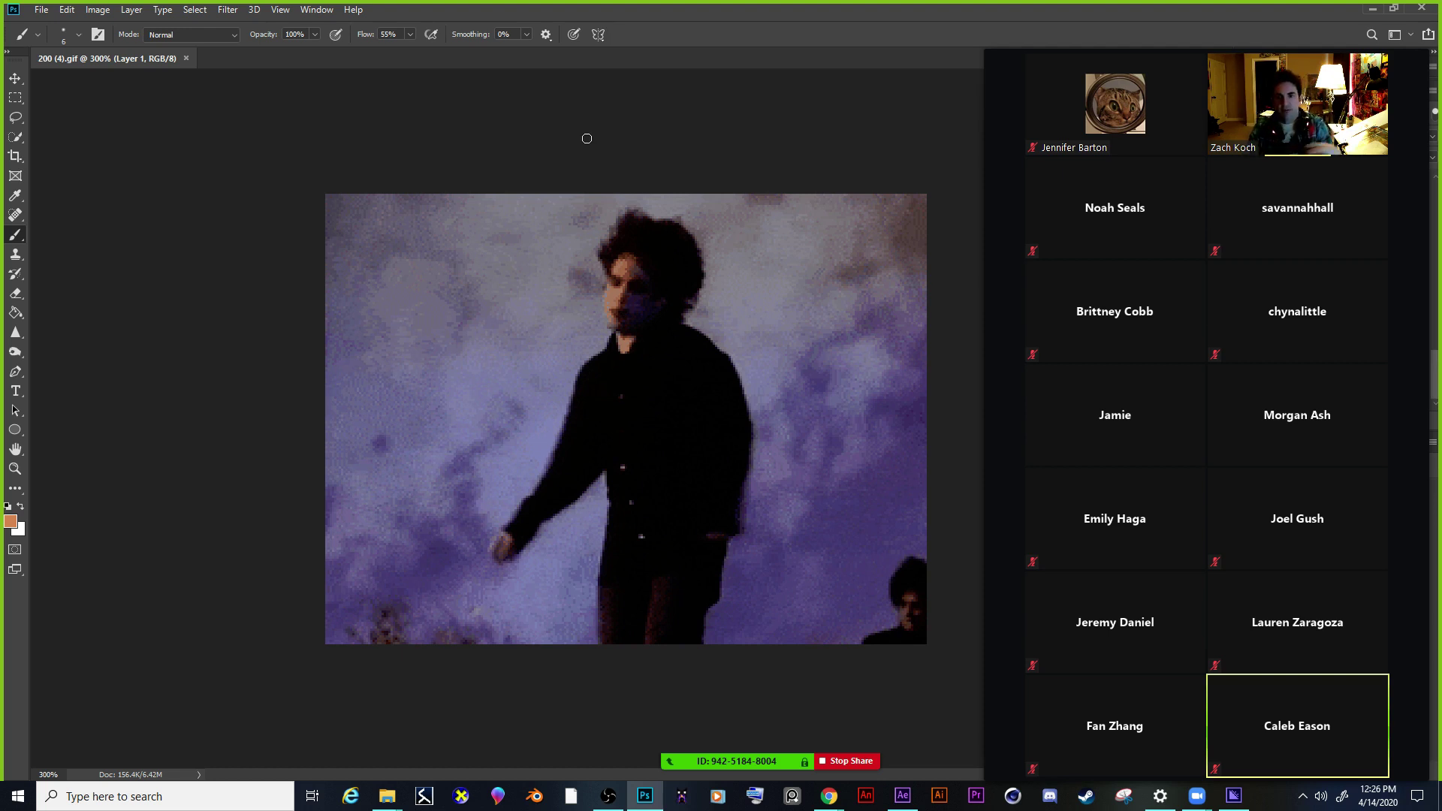
{"action": "key", "text": "ctrl+minus"}
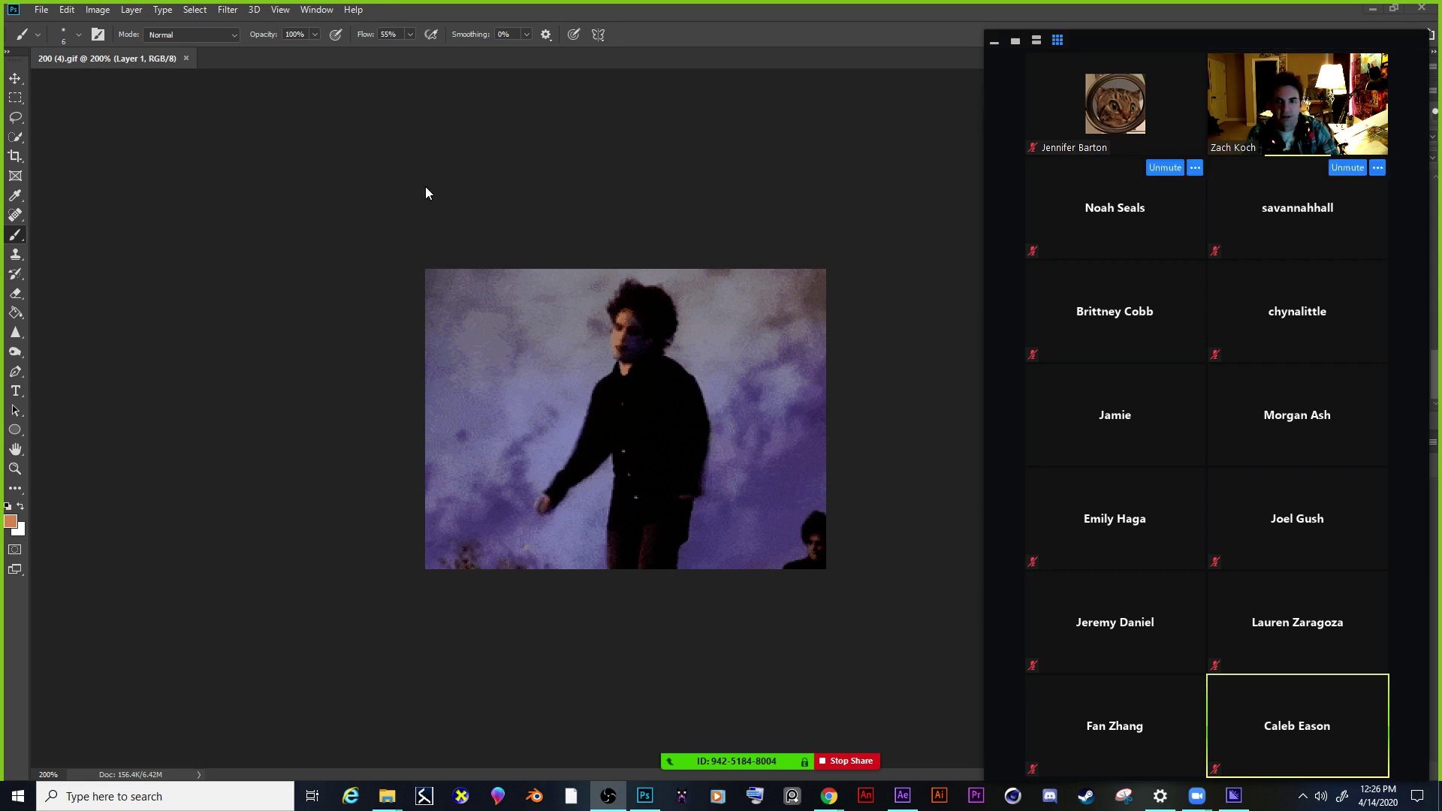
Move and narrow the meeting window so the Layers panel is uncovered
{"action": "left_click", "coordinate": [314, 10]}
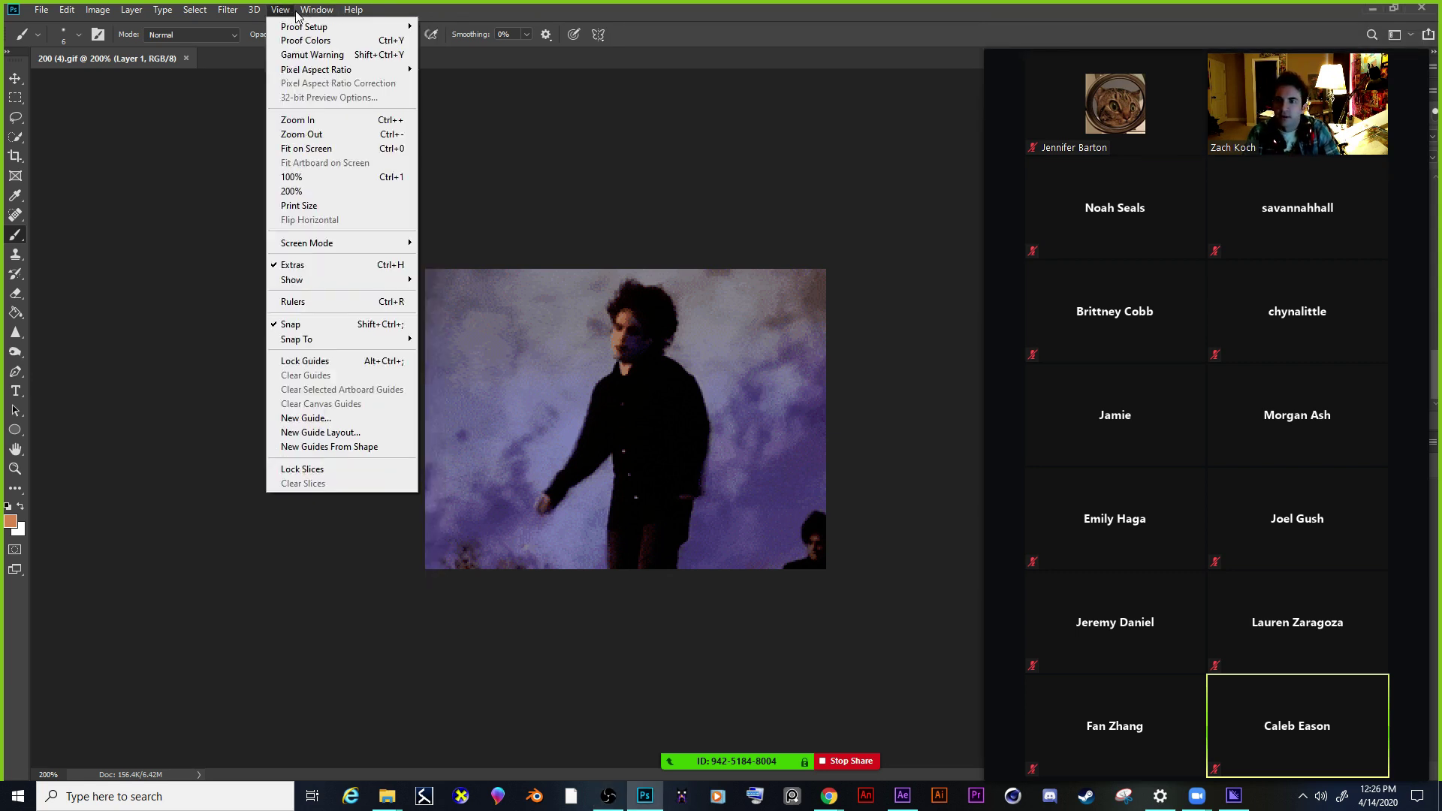
{"action": "left_click", "coordinate": [318, 11]}
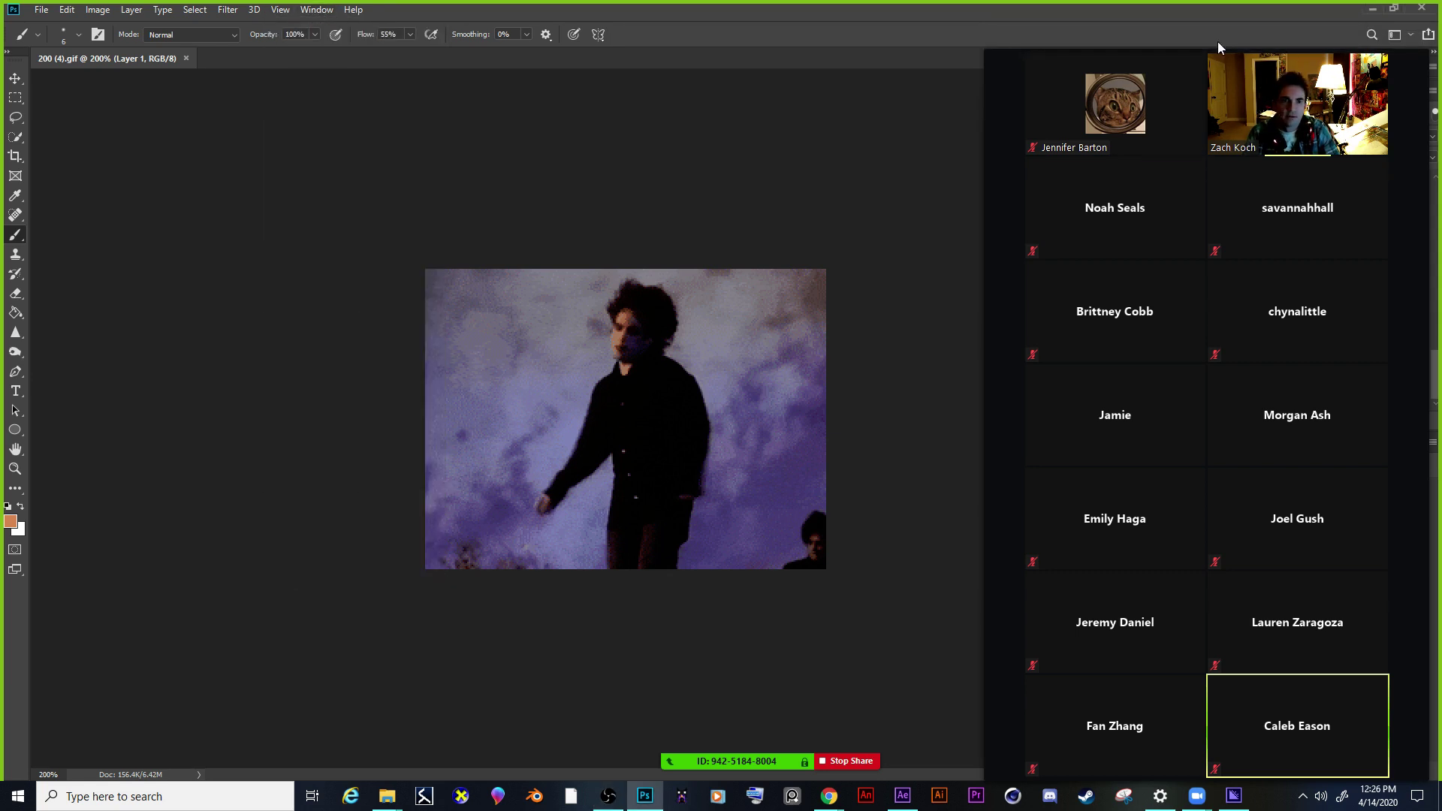
{"action": "left_click_drag", "start_coordinate": [1171, 47], "coordinate": [984, 29]}
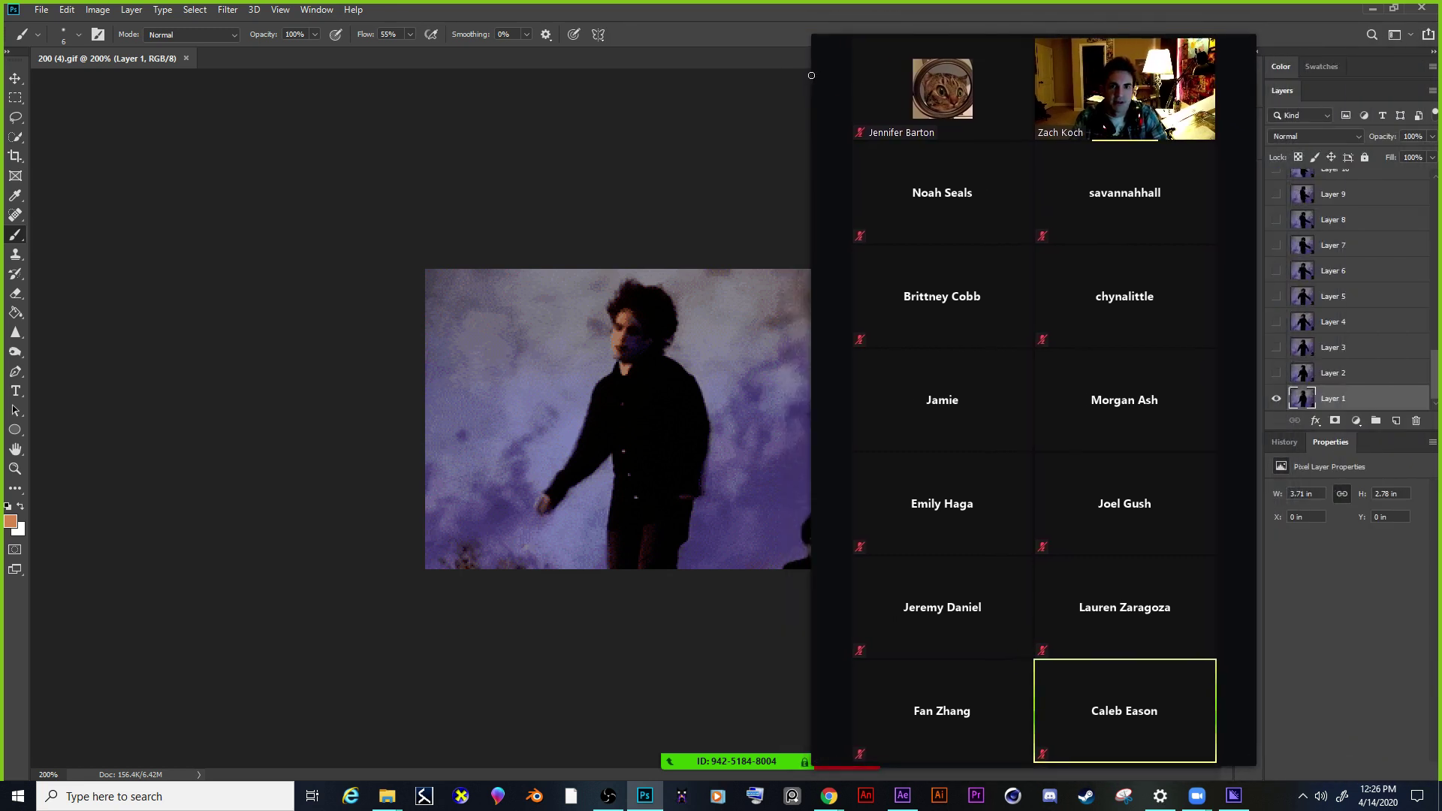
{"action": "left_click_drag", "start_coordinate": [809, 75], "coordinate": [876, 81]}
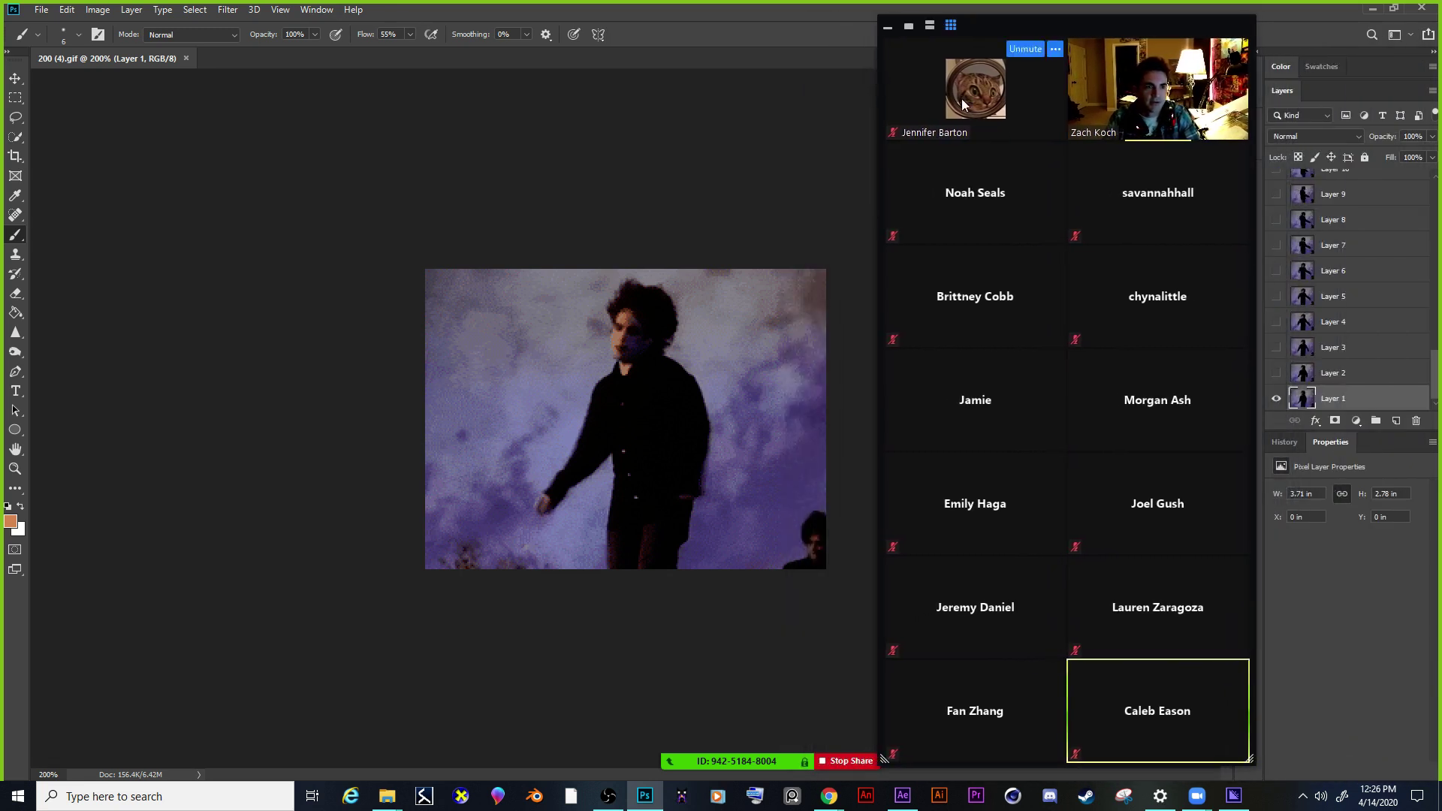
{"action": "left_click_drag", "start_coordinate": [1119, 21], "coordinate": [1078, 12]}
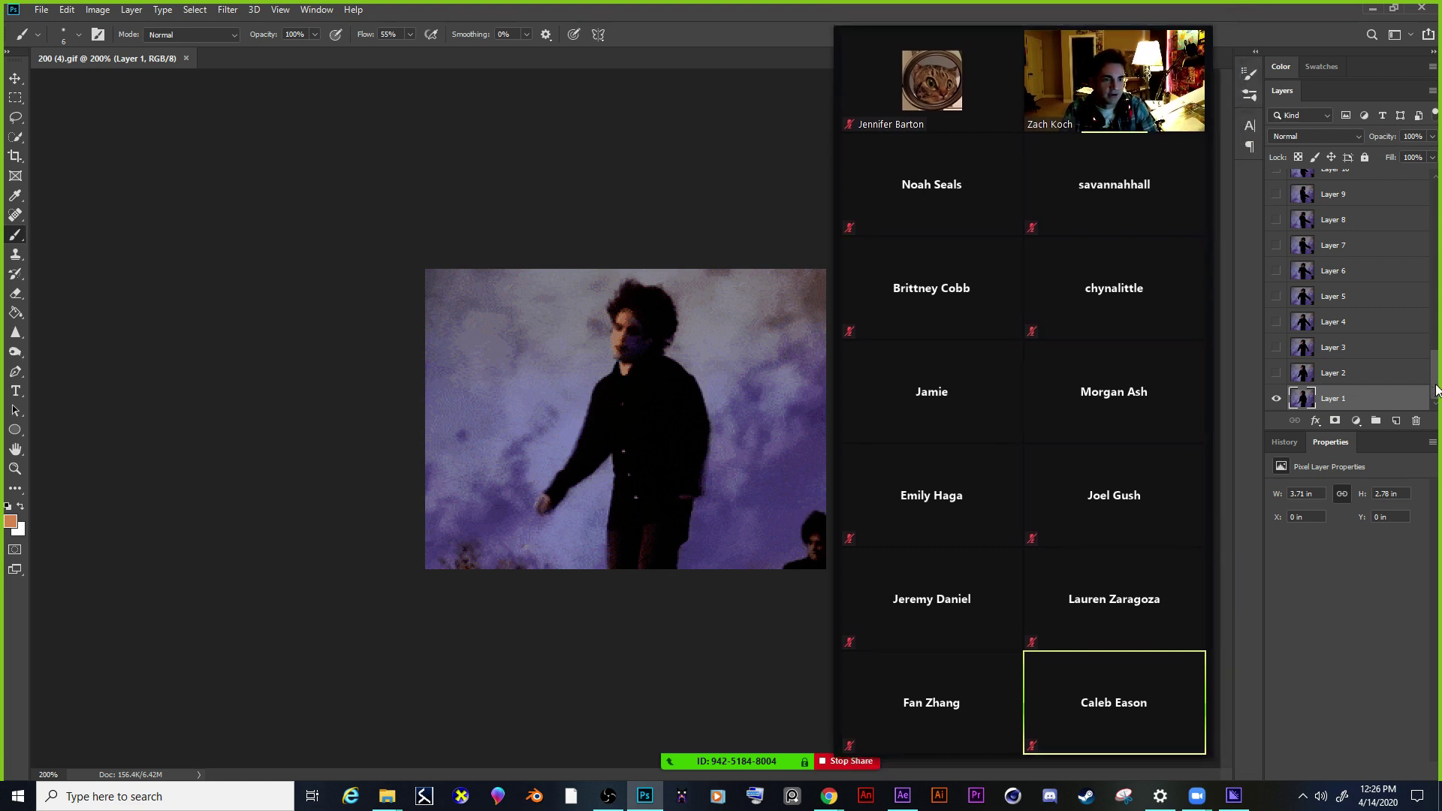
Scroll the Layers panel between Layer 1 and Layer 42 to confirm one layer per frame
{"action": "left_click_drag", "start_coordinate": [1435, 383], "coordinate": [1435, 192]}
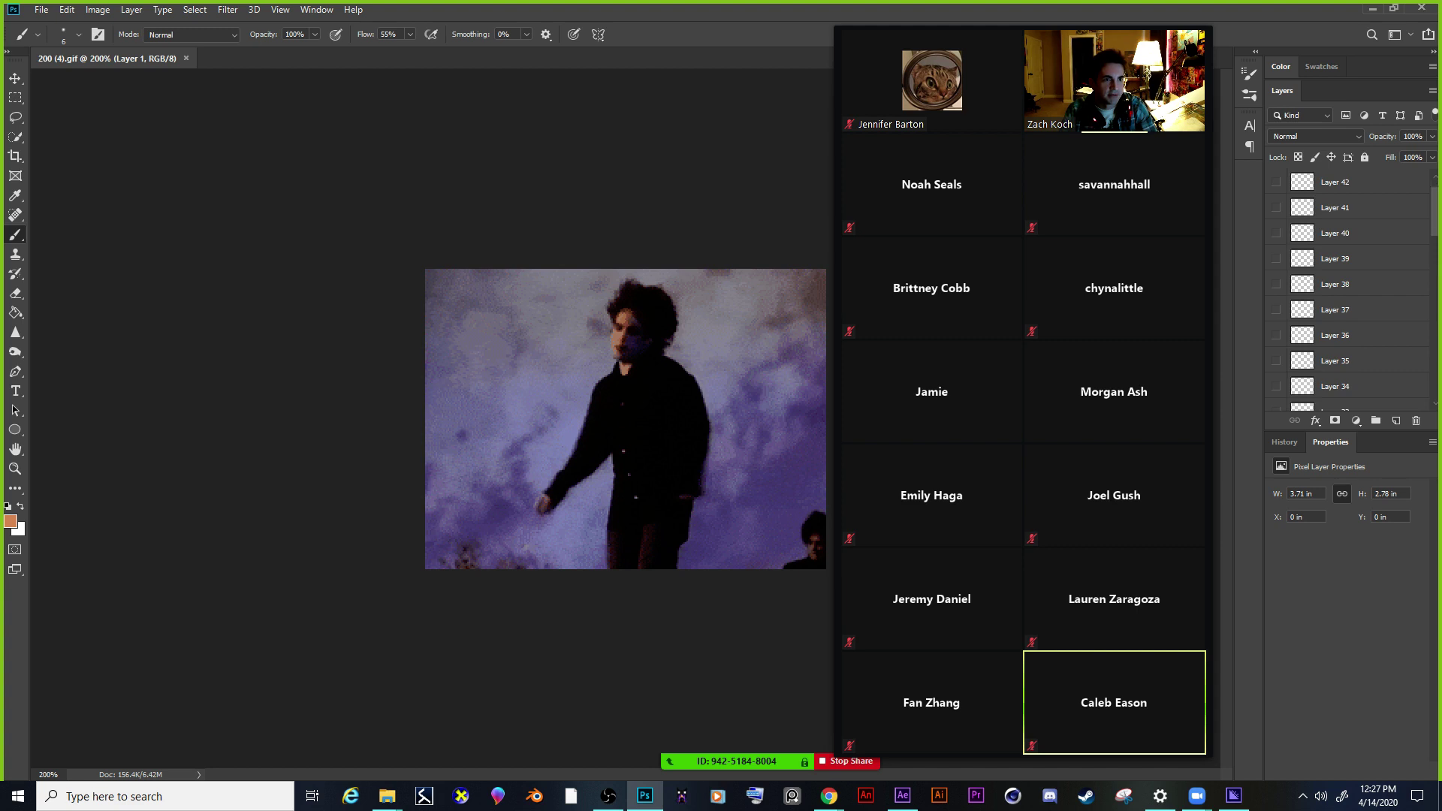
{"action": "scroll", "coordinate": [1339, 402], "scroll_direction": "down", "scroll_amount": 10}
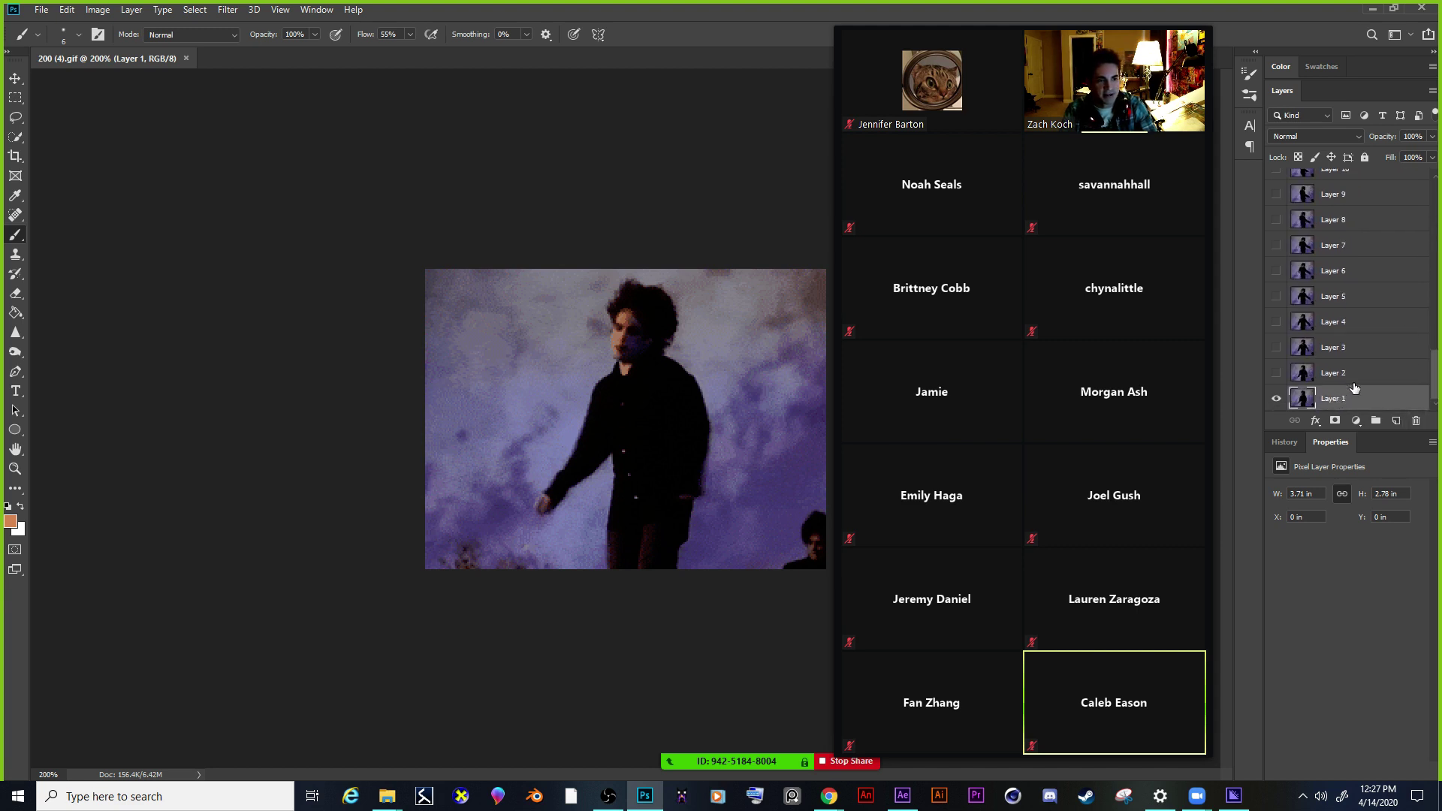
{"action": "scroll", "coordinate": [1372, 315], "scroll_direction": "up", "scroll_amount": 8}
{"action": "scroll", "coordinate": [1372, 268], "scroll_direction": "up", "scroll_amount": 3}
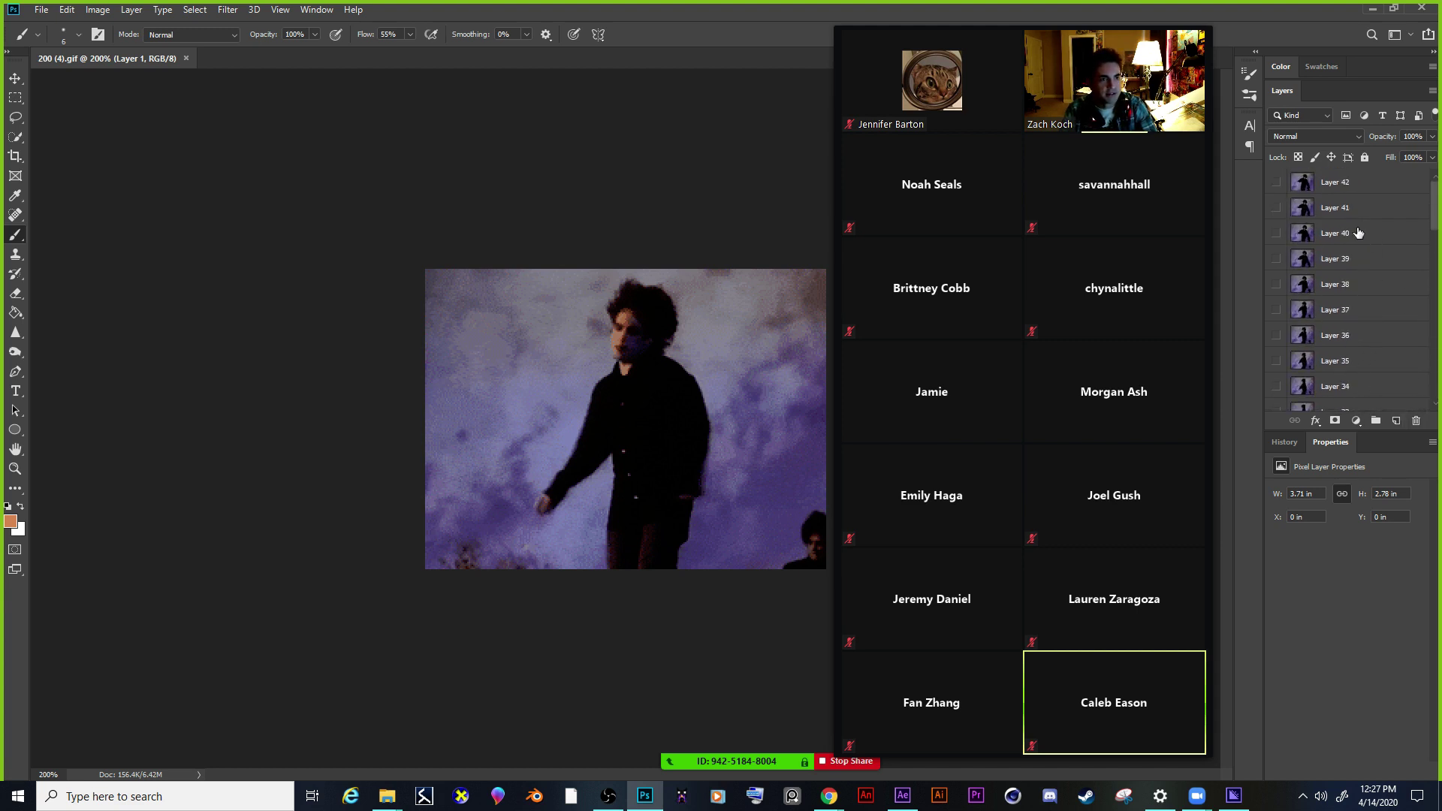
{"action": "scroll", "coordinate": [1436, 223], "scroll_direction": "down", "scroll_amount": 10}
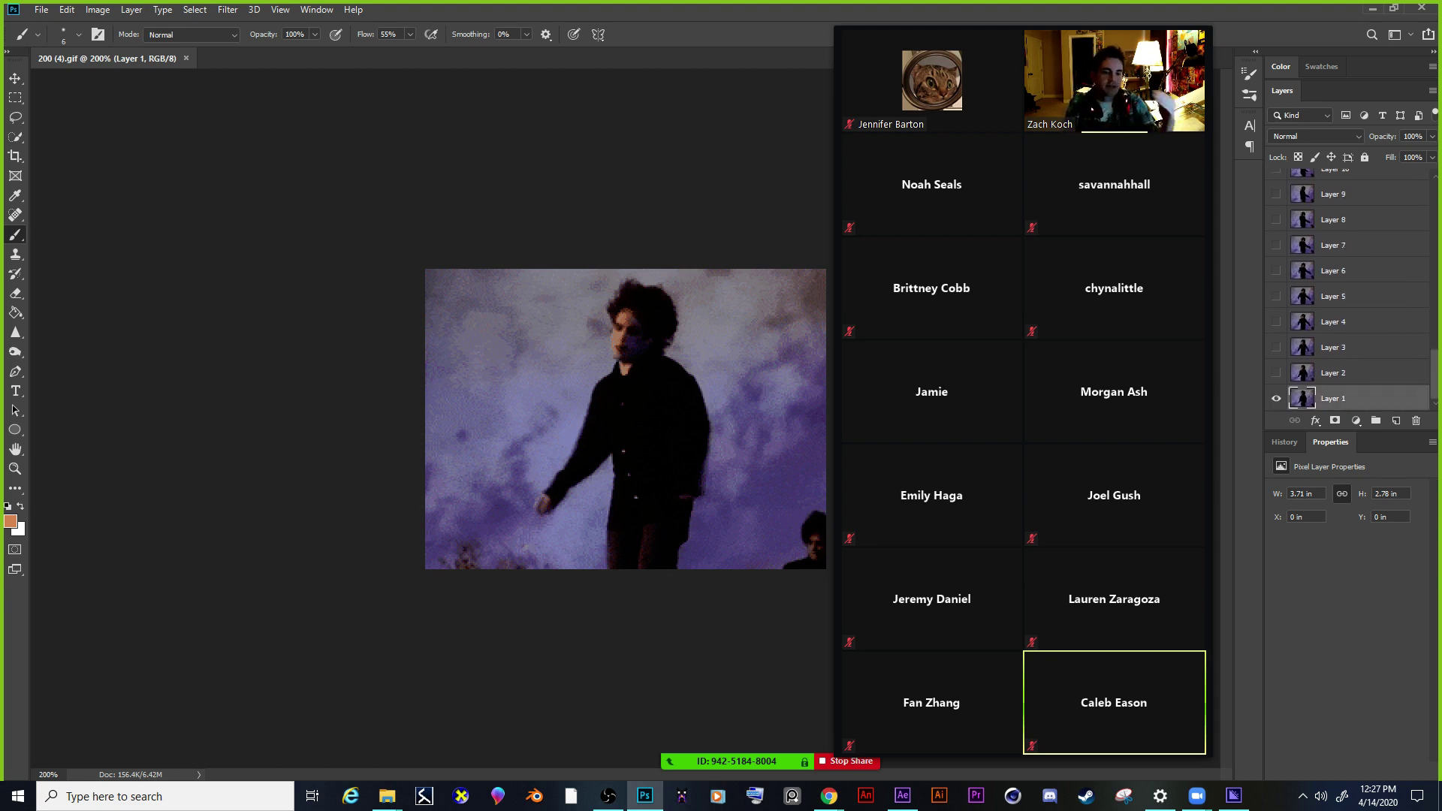
Show the Timeline panel from the Window menu, with frames 1 through 29 visible
{"action": "left_click", "coordinate": [316, 10]}
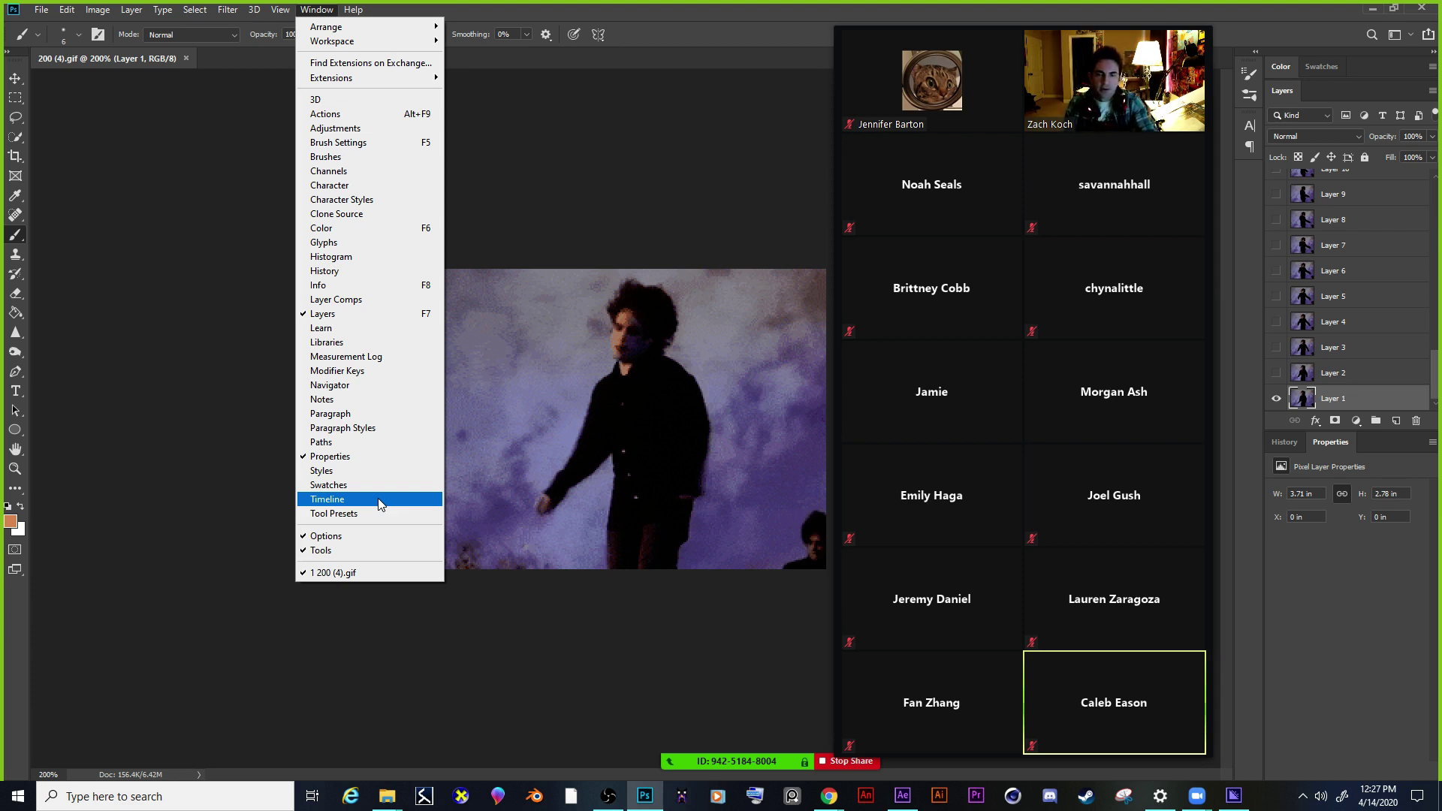
{"action": "left_click", "coordinate": [377, 497]}
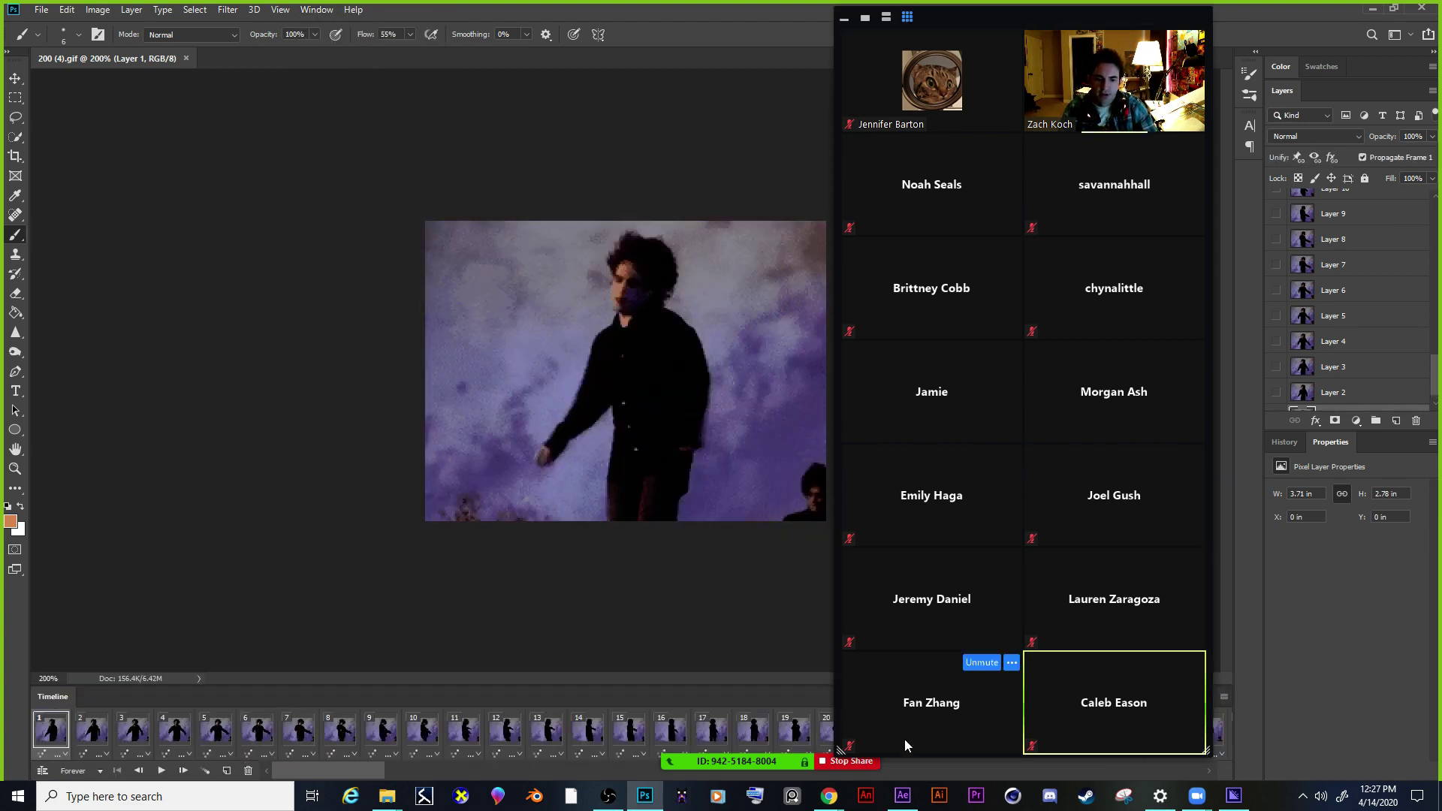
{"action": "left_click_drag", "start_coordinate": [958, 754], "coordinate": [959, 669]}
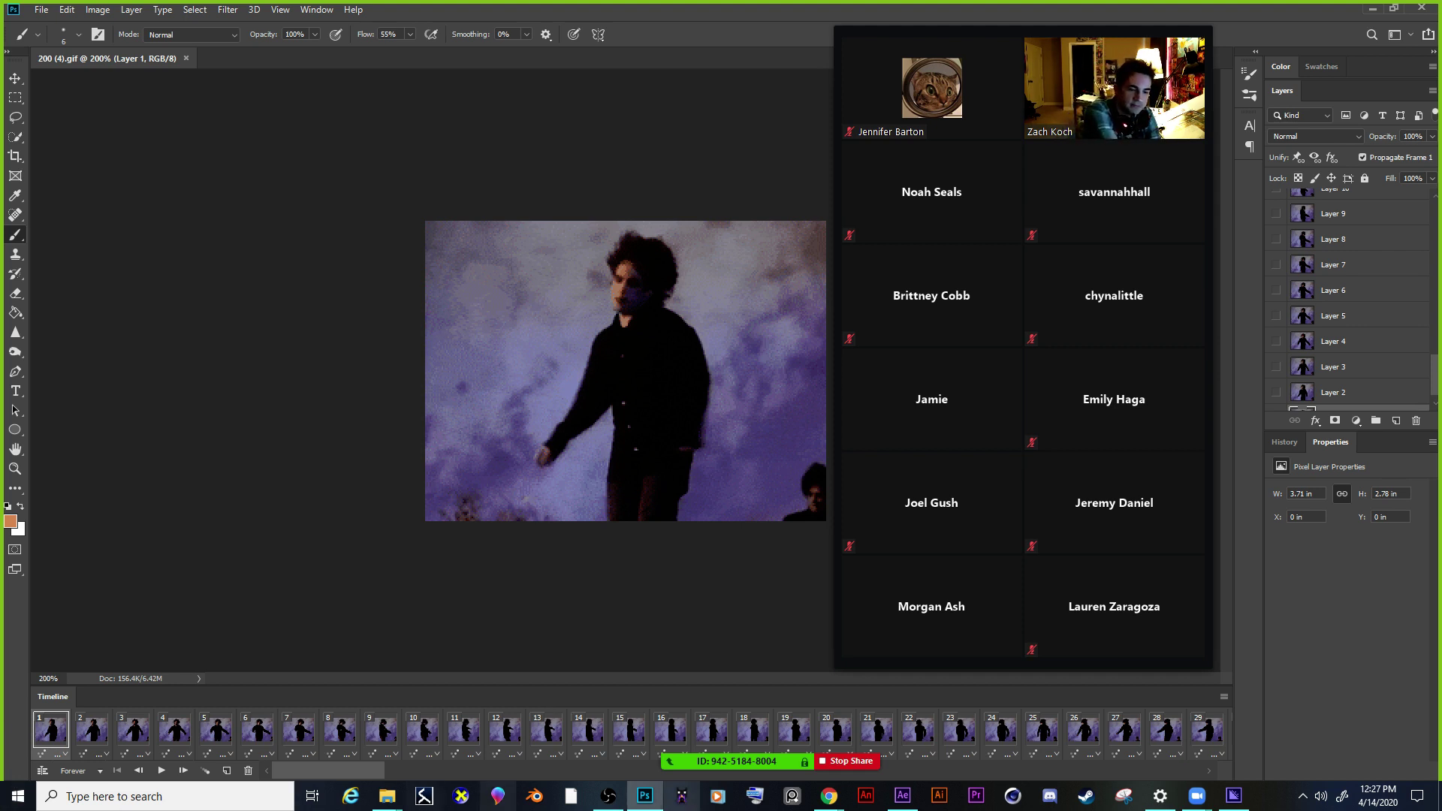
Close After Effects without saving, and close Media Encoder, from the taskbar
{"action": "right_click", "coordinate": [898, 802]}
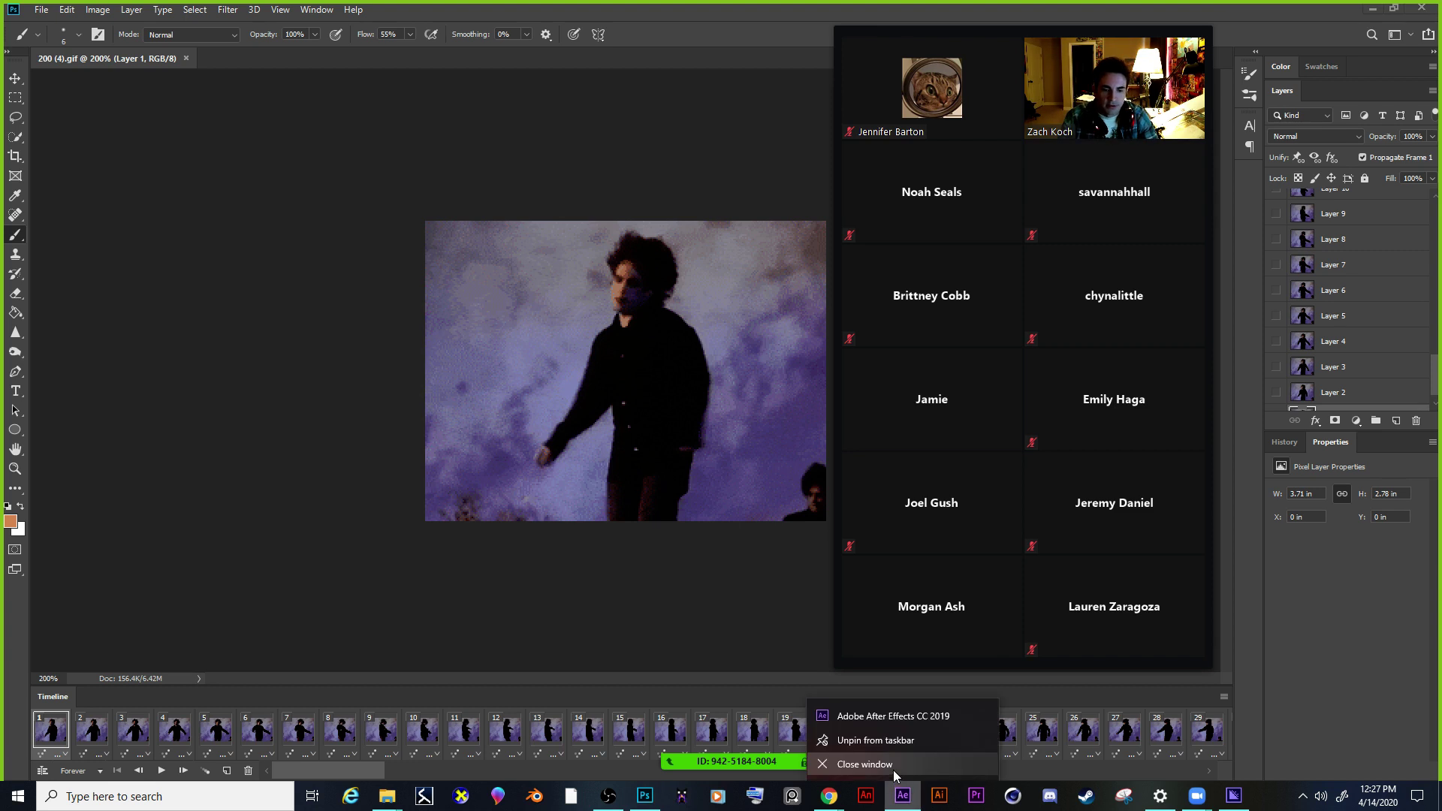
{"action": "left_click", "coordinate": [894, 769]}
{"action": "left_click", "coordinate": [749, 421]}
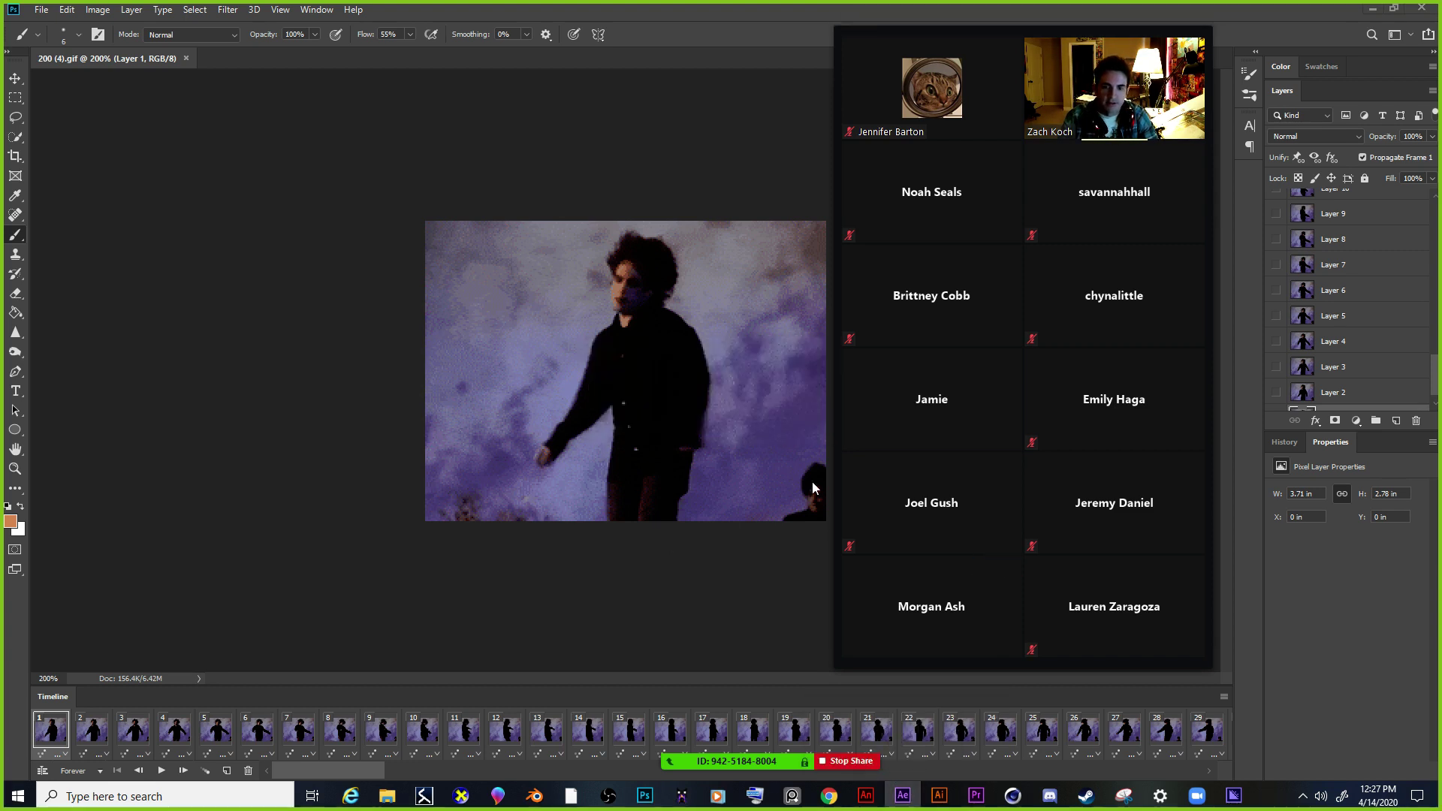
{"action": "right_click", "coordinate": [1234, 796]}
{"action": "left_click", "coordinate": [1214, 765]}
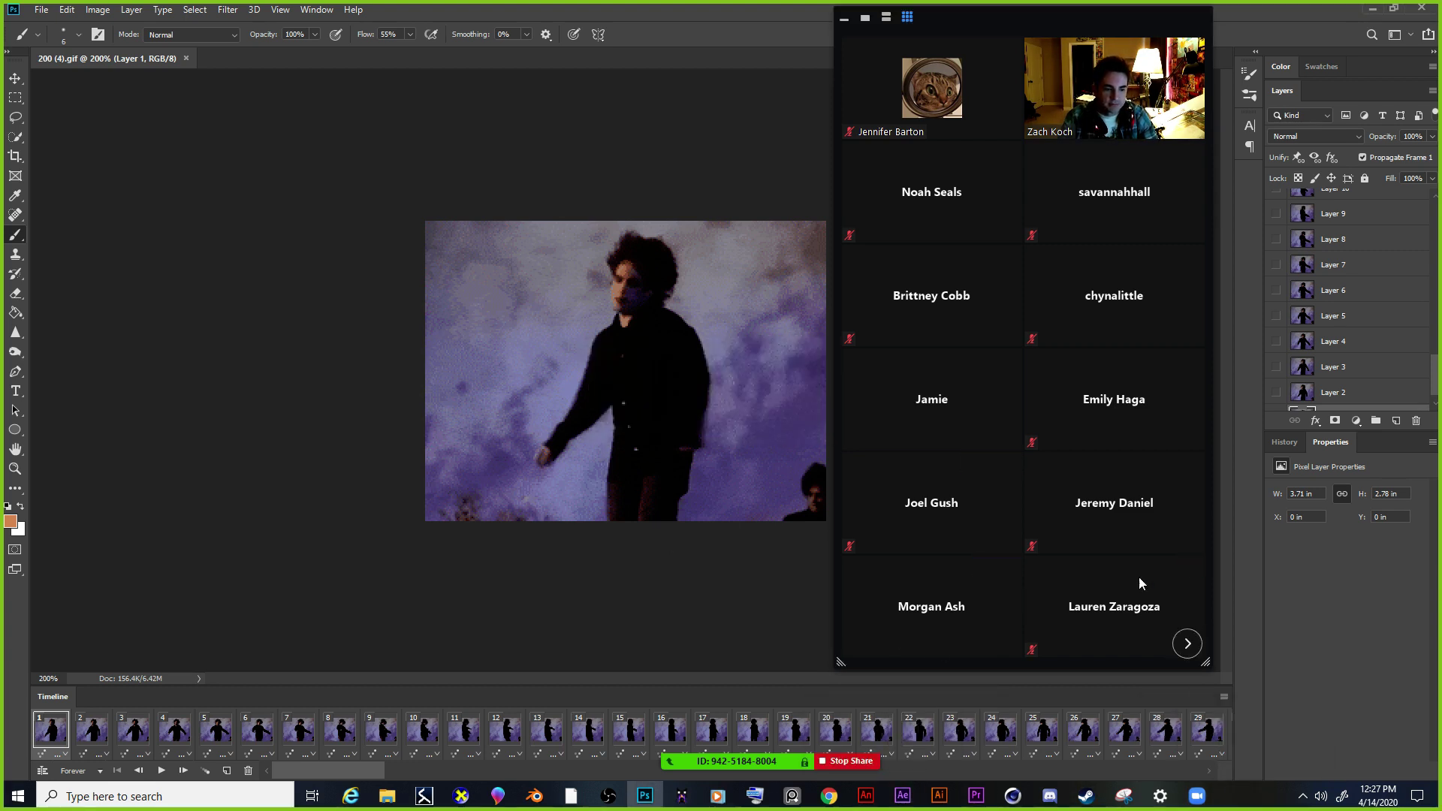
{"action": "left_click", "coordinate": [603, 731]}
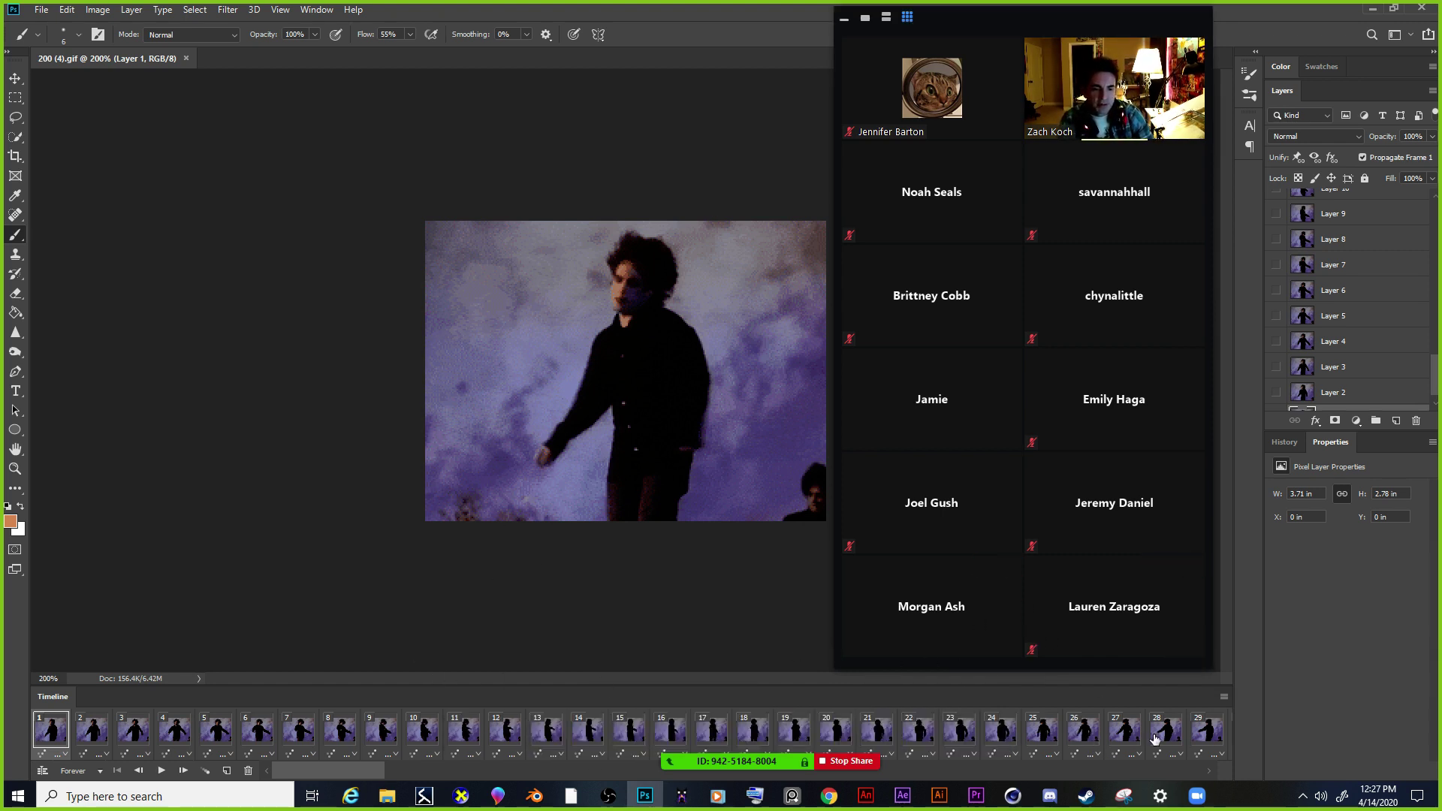
Open the Timeline panel's flyout options menu
{"action": "left_click", "coordinate": [1223, 697]}
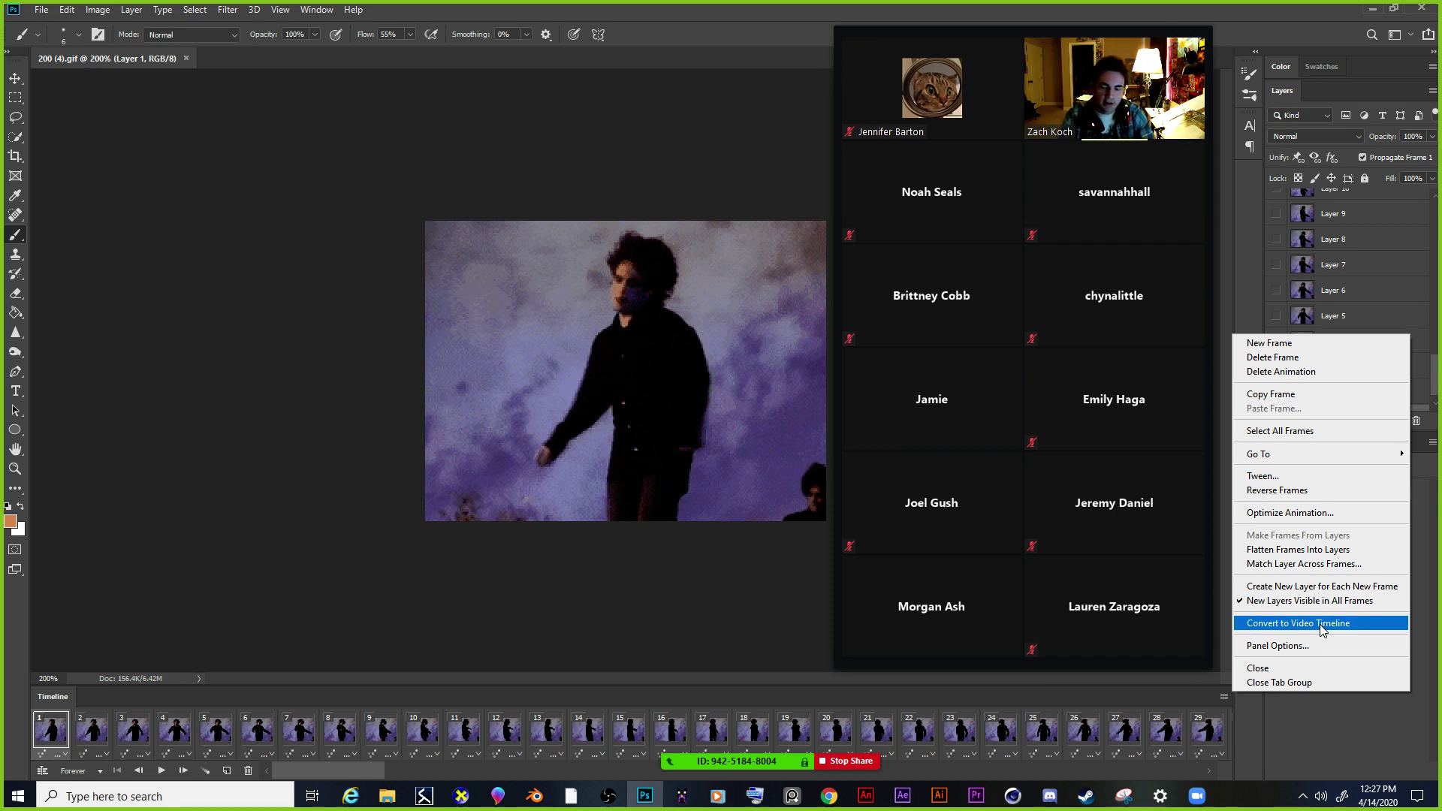
{"action": "left_click", "coordinate": [1228, 697]}
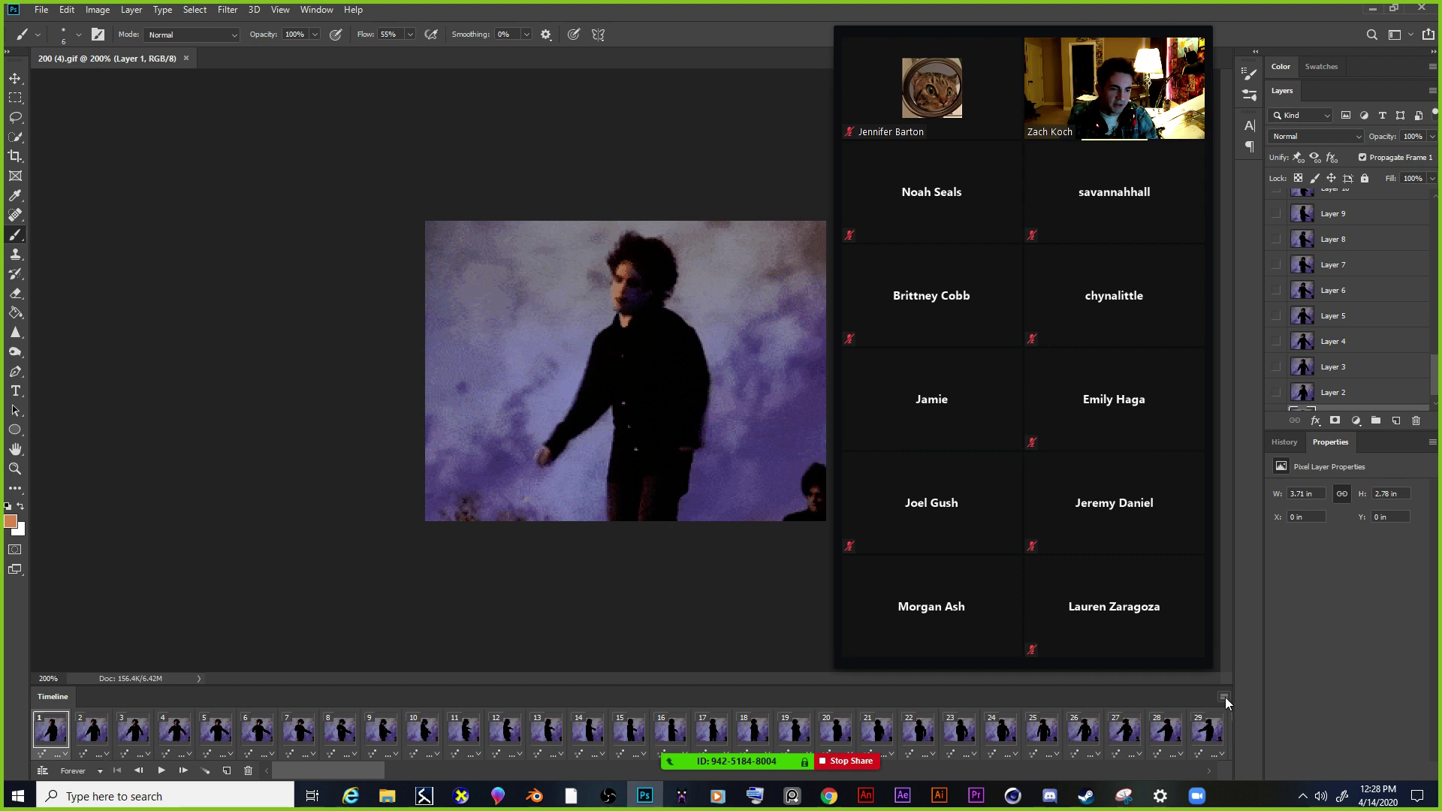
{"action": "left_click", "coordinate": [1225, 698]}
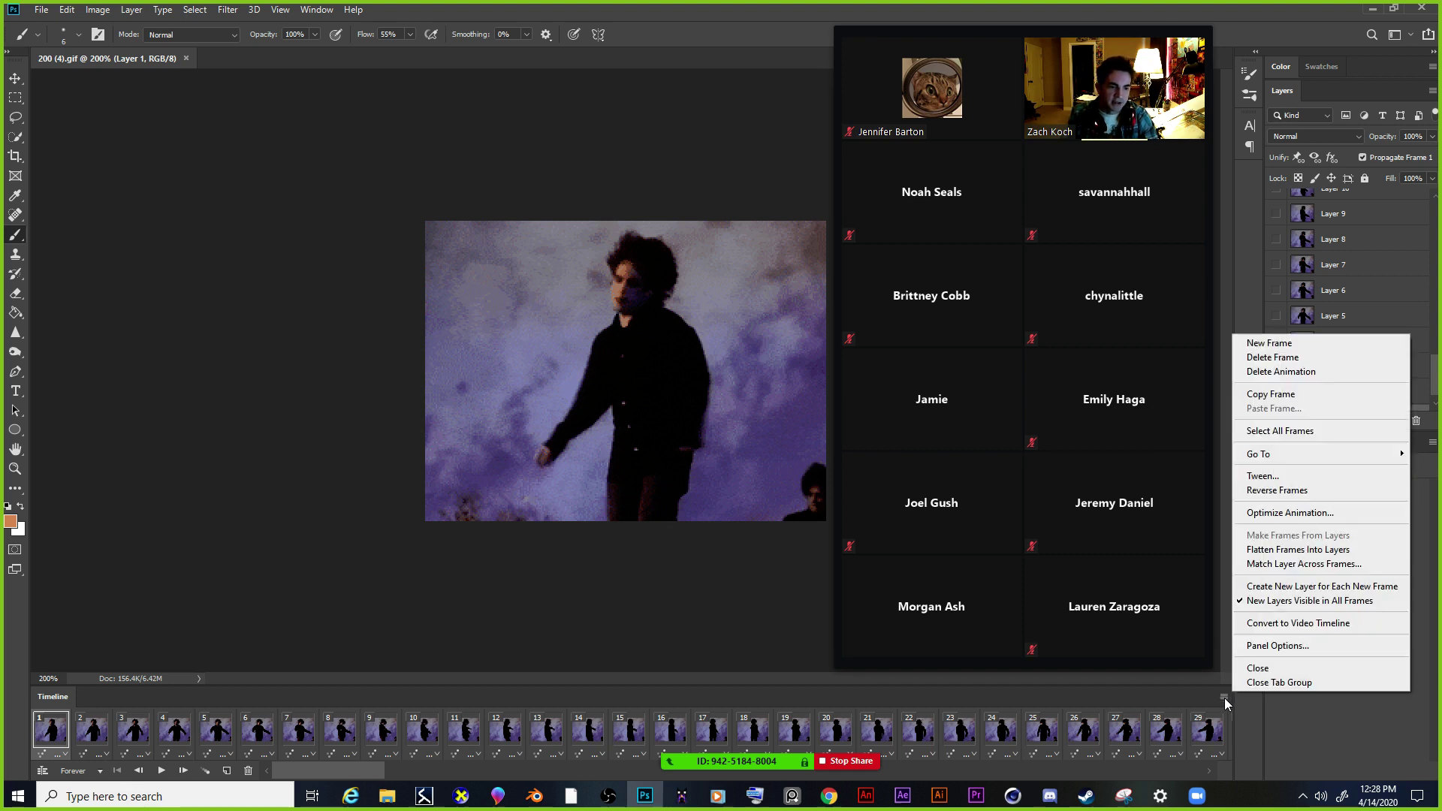
{"action": "left_click", "coordinate": [1288, 624]}
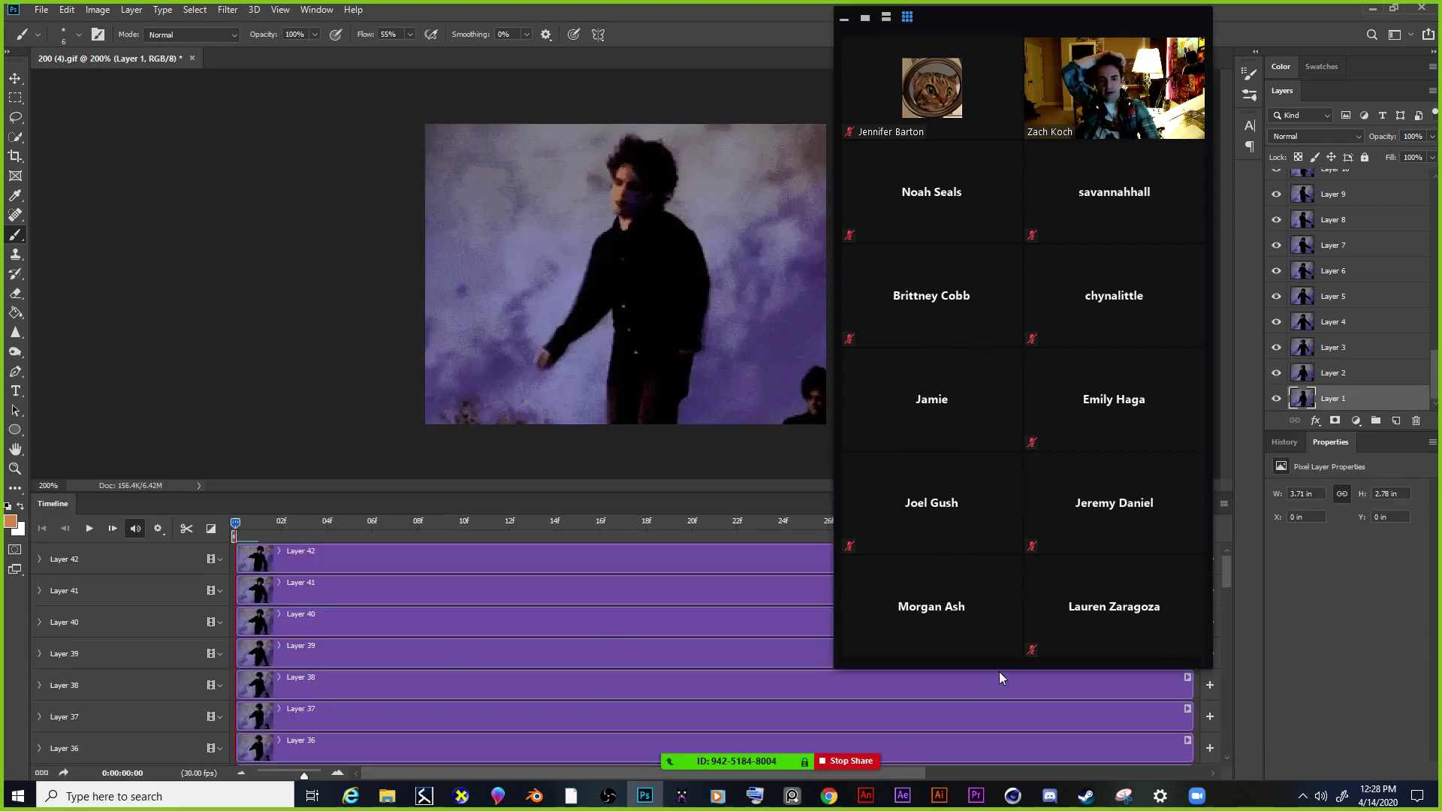
{"action": "left_click_drag", "start_coordinate": [1000, 672], "coordinate": [1000, 515]}
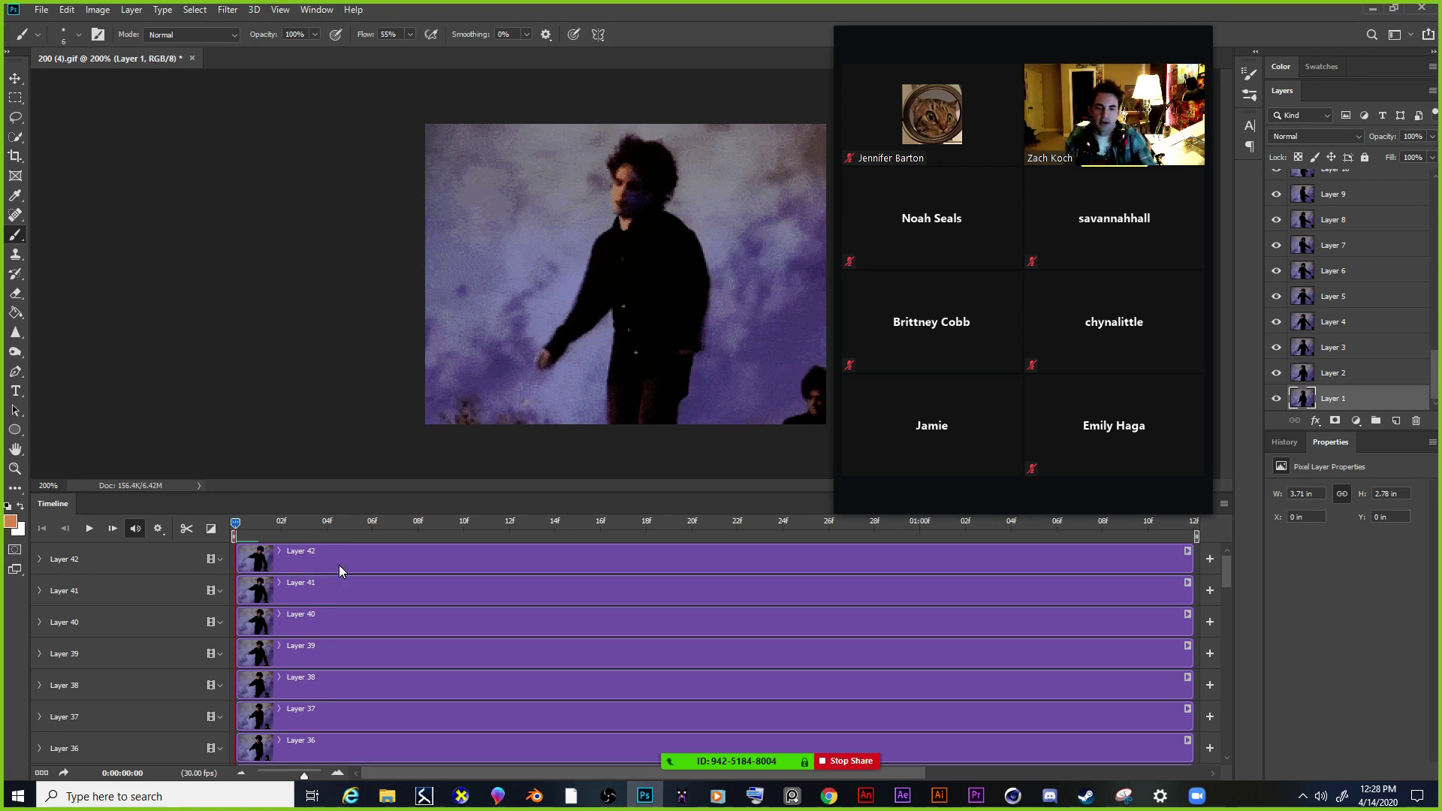
{"action": "mouse_move", "coordinate": [242, 524]}
{"action": "left_mouse_down"}
{"action": "mouse_move", "coordinate": [764, 521]}
{"action": "mouse_move", "coordinate": [493, 508]}
{"action": "mouse_move", "coordinate": [1202, 530]}
{"action": "mouse_move", "coordinate": [235, 521]}
{"action": "left_mouse_up"}
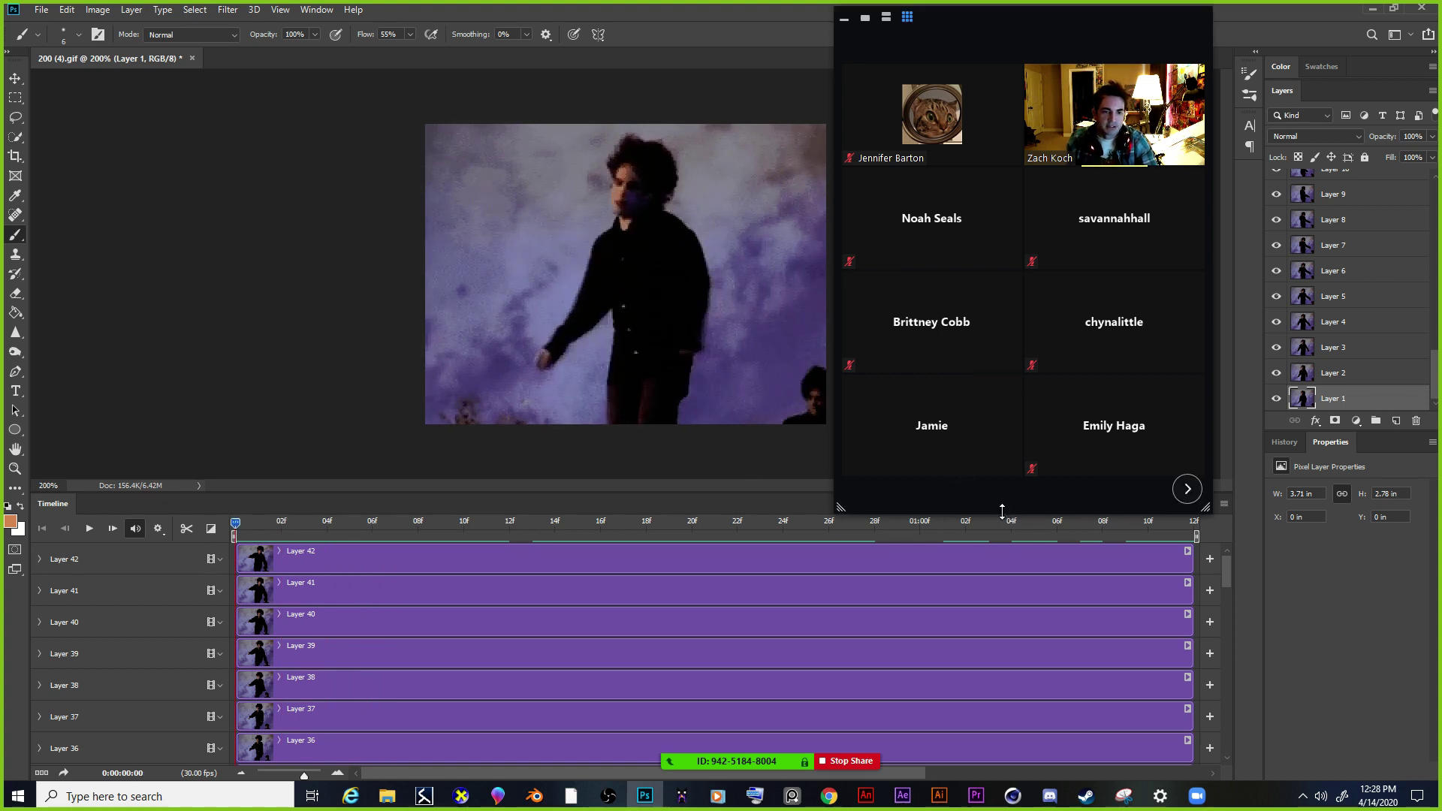
{"action": "left_click_drag", "start_coordinate": [1003, 514], "coordinate": [1001, 493]}
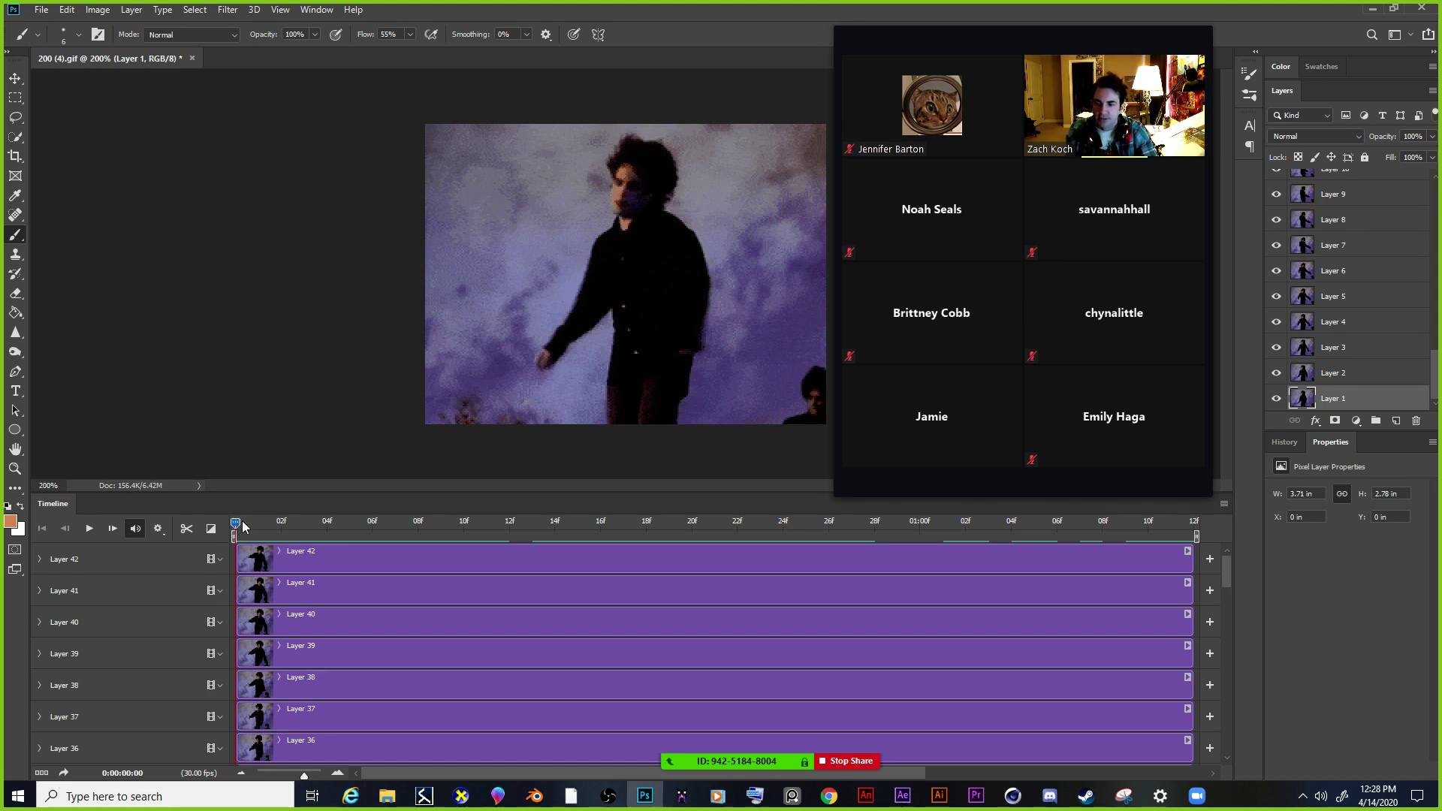
{"action": "left_click", "coordinate": [257, 523]}
{"action": "left_click_drag", "start_coordinate": [258, 524], "coordinate": [713, 553]}
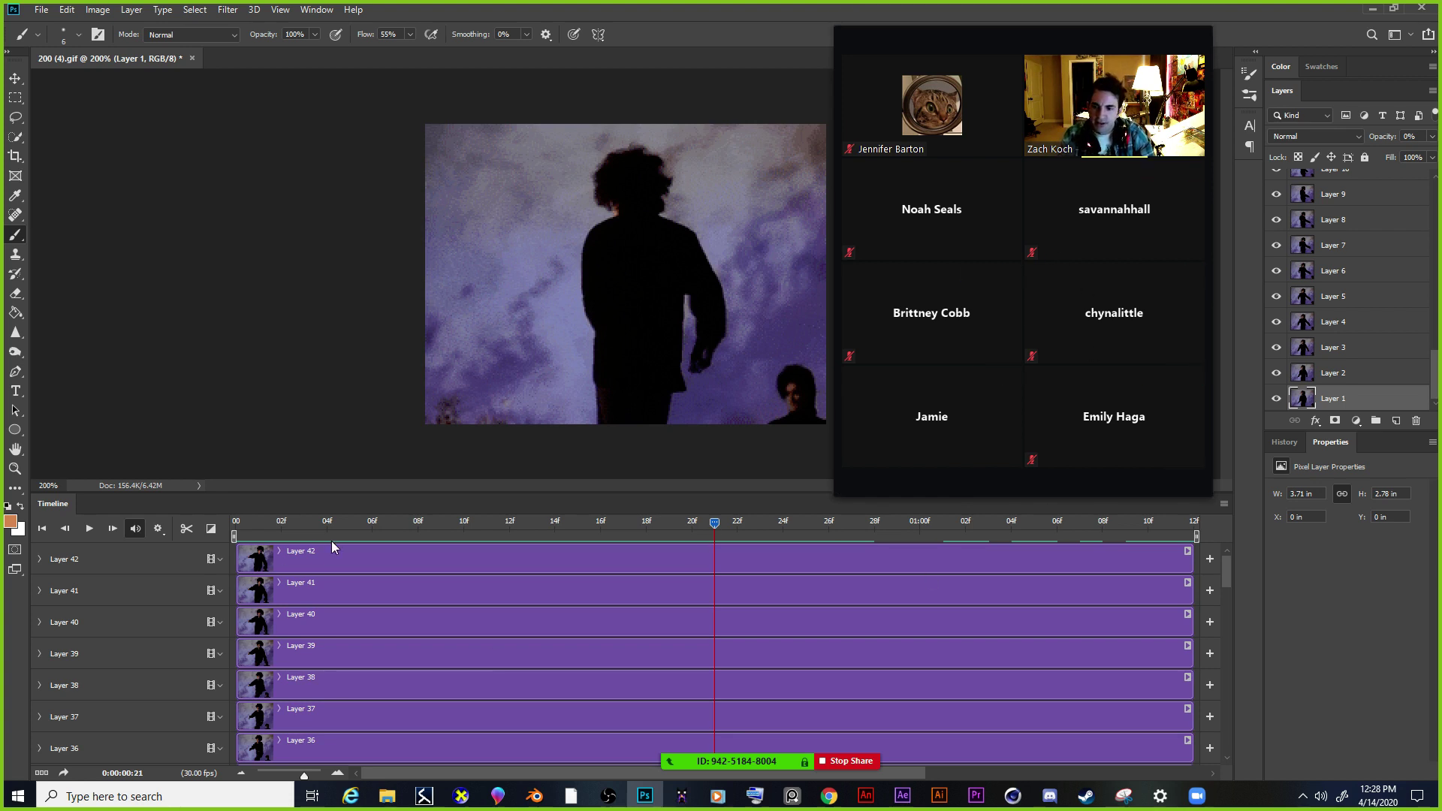
{"action": "left_click_drag", "start_coordinate": [317, 518], "coordinate": [539, 534]}
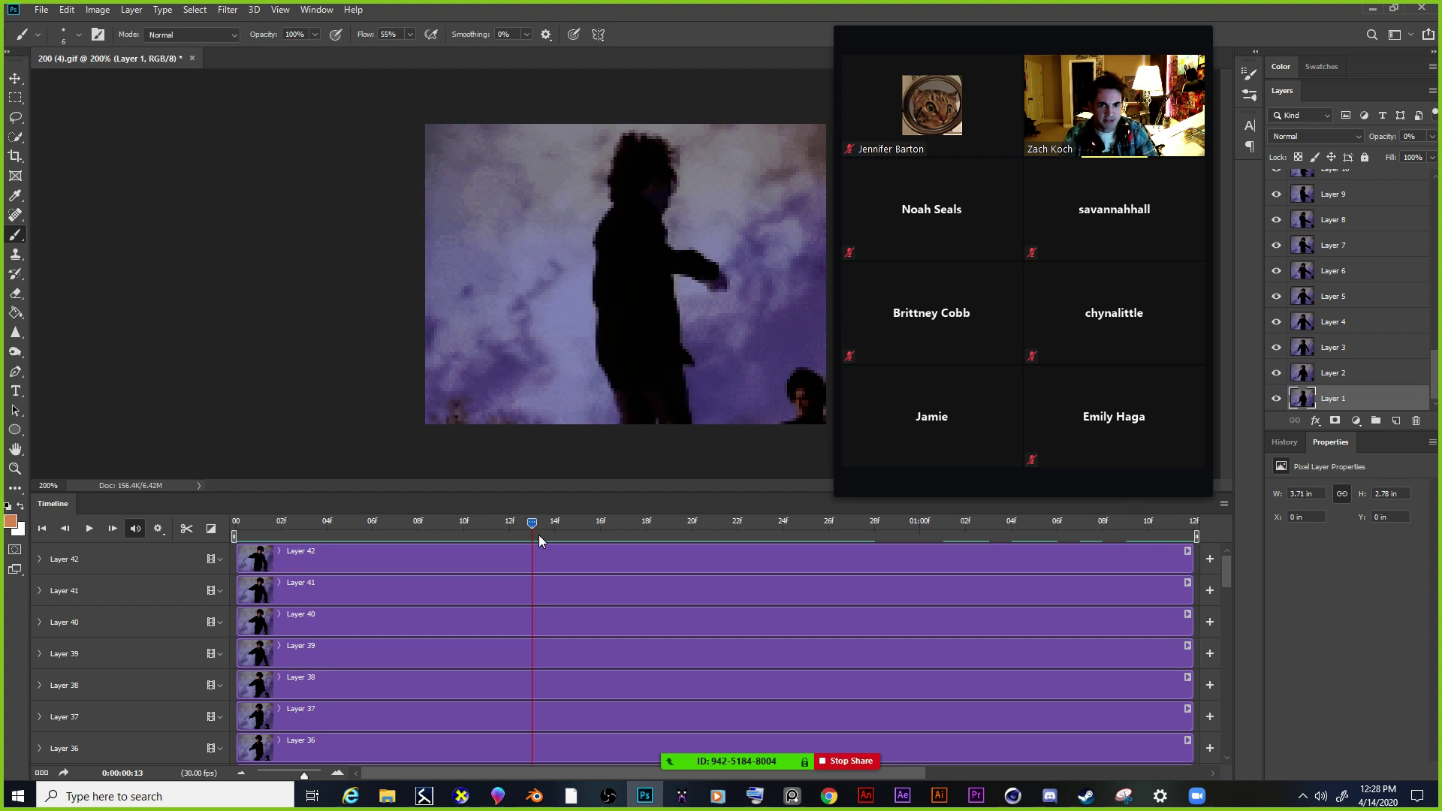
{"action": "left_click_drag", "start_coordinate": [538, 535], "coordinate": [467, 530]}
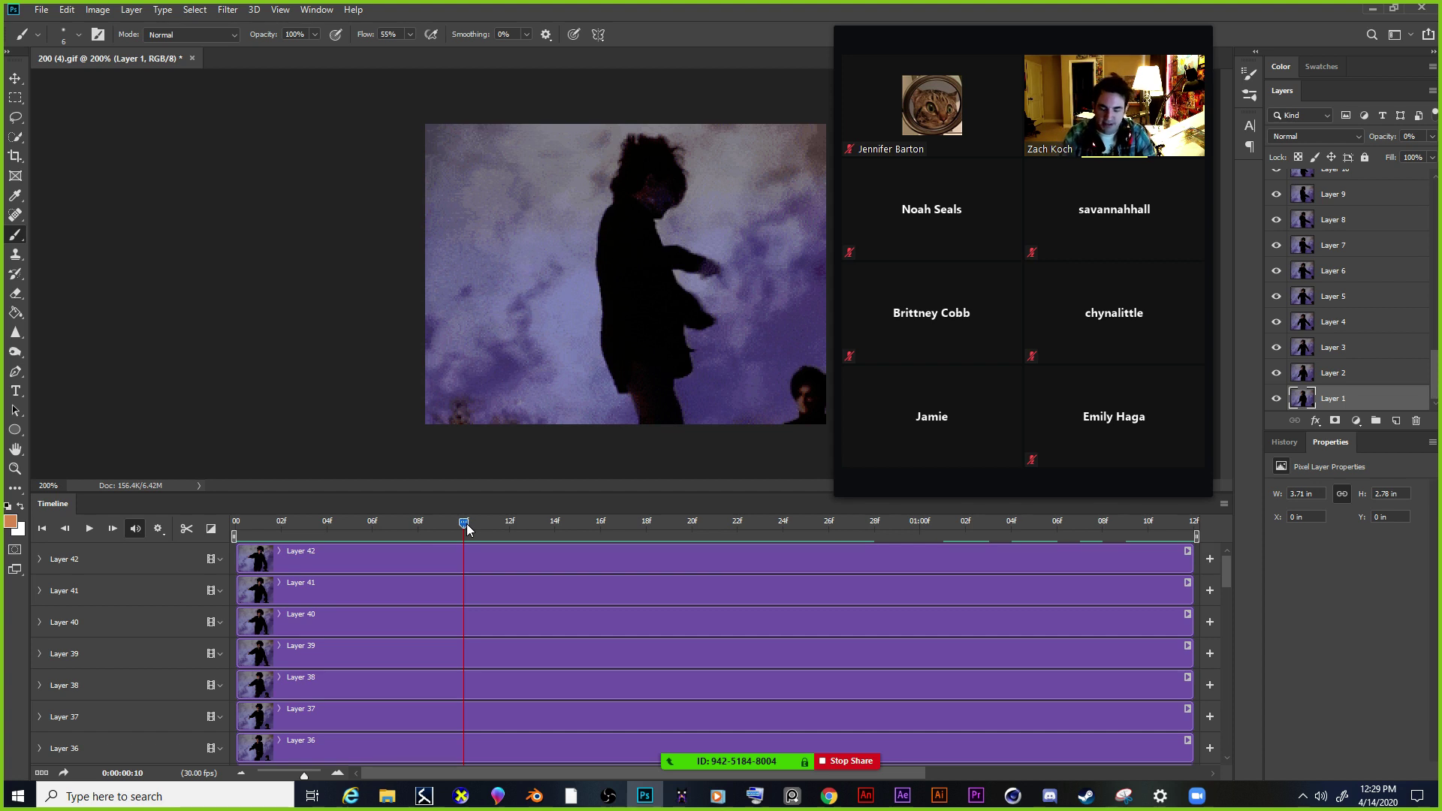
{"action": "left_click_drag", "start_coordinate": [468, 529], "coordinate": [577, 525]}
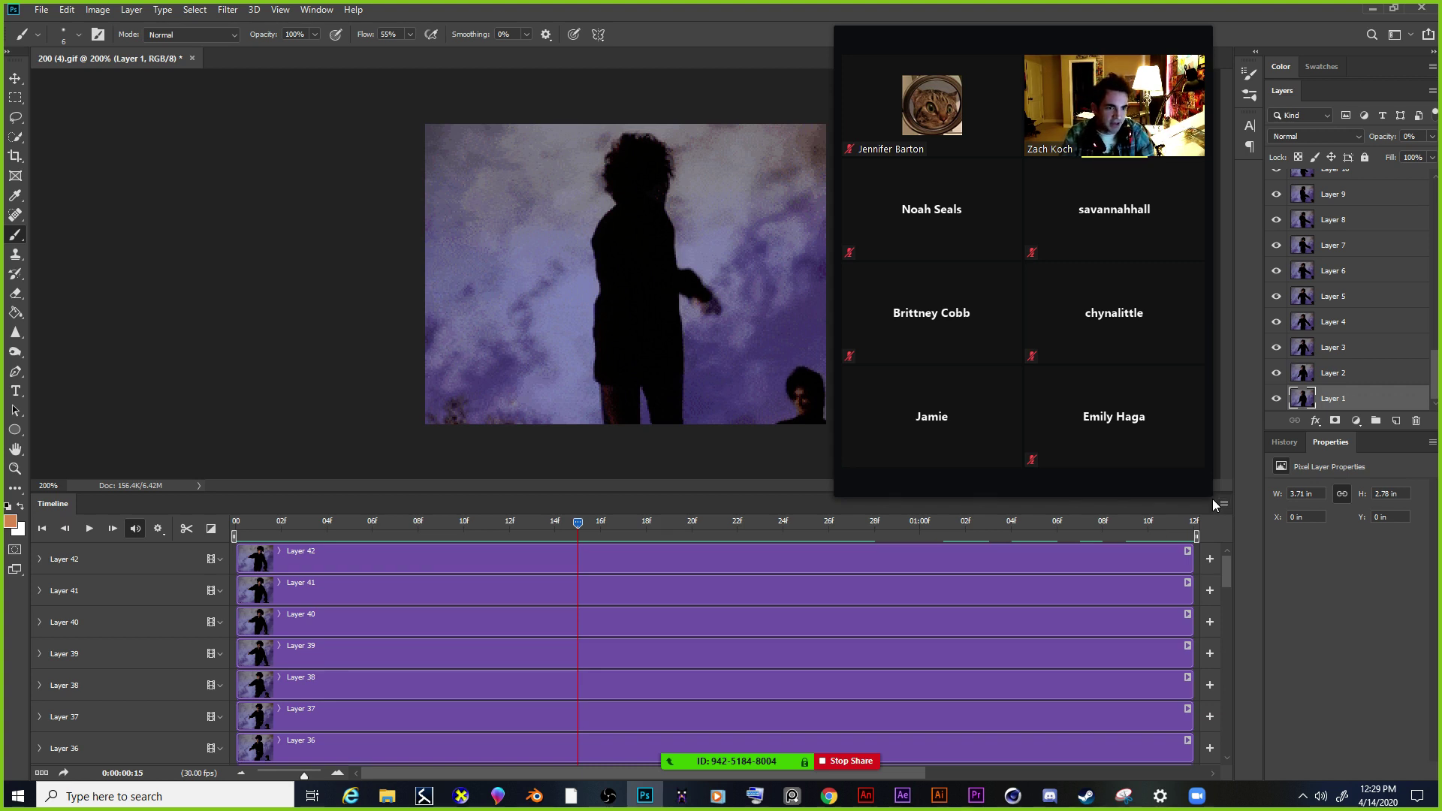
Set the timeline frame rate to 12 fps through Set Timeline Frame Rate
{"action": "left_click", "coordinate": [1223, 504]}
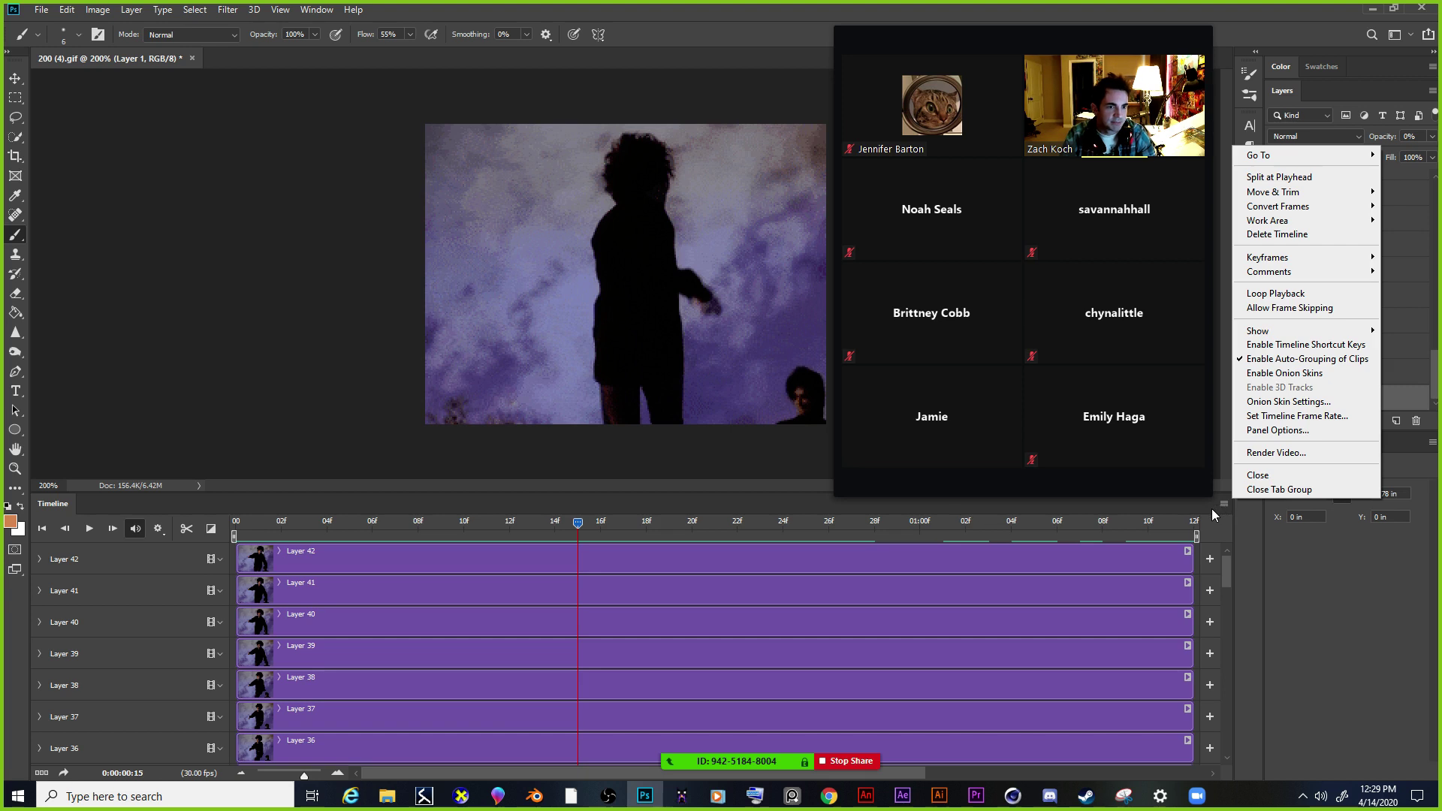
{"action": "left_click", "coordinate": [1221, 511]}
{"action": "left_click", "coordinate": [1223, 506]}
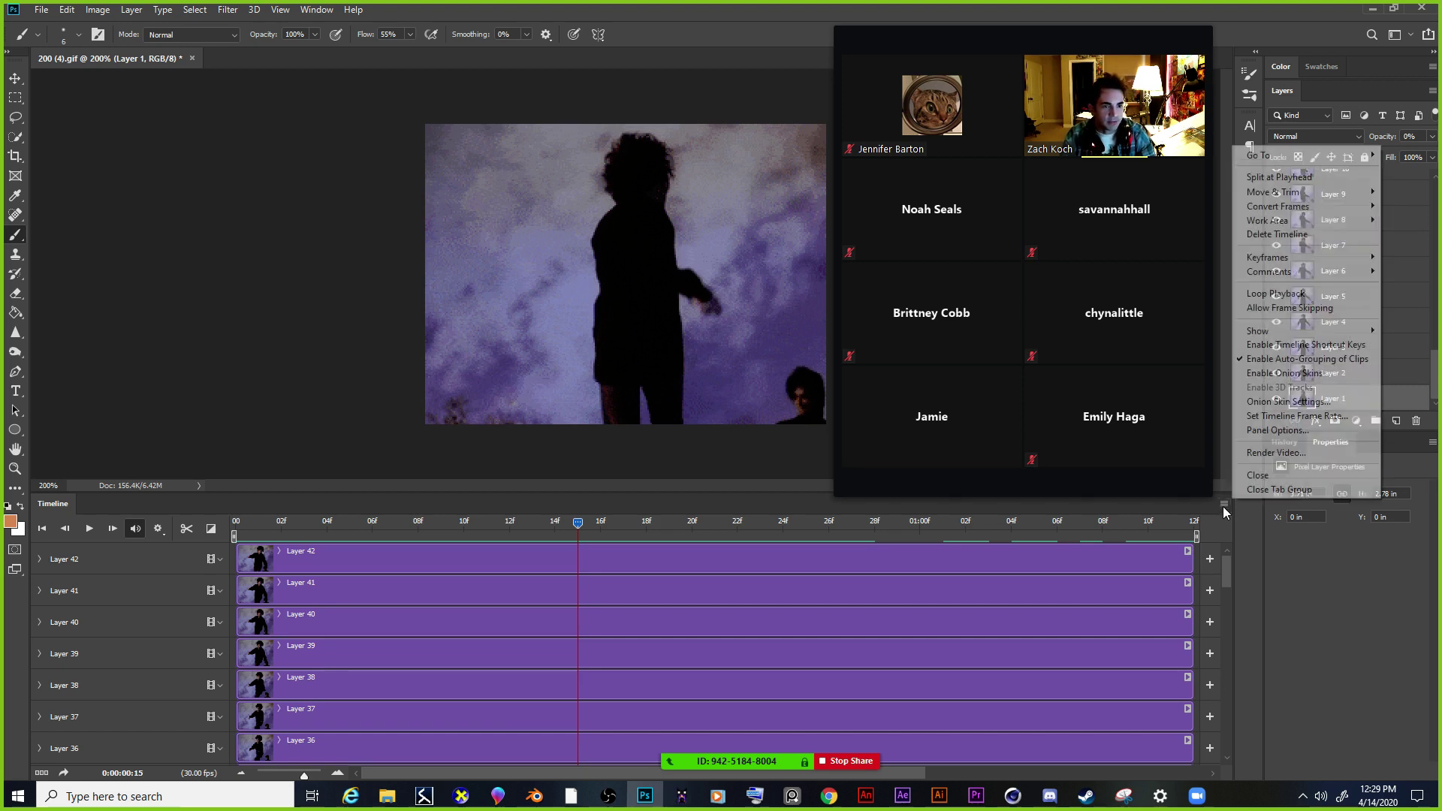
{"action": "left_click", "coordinate": [1332, 422]}
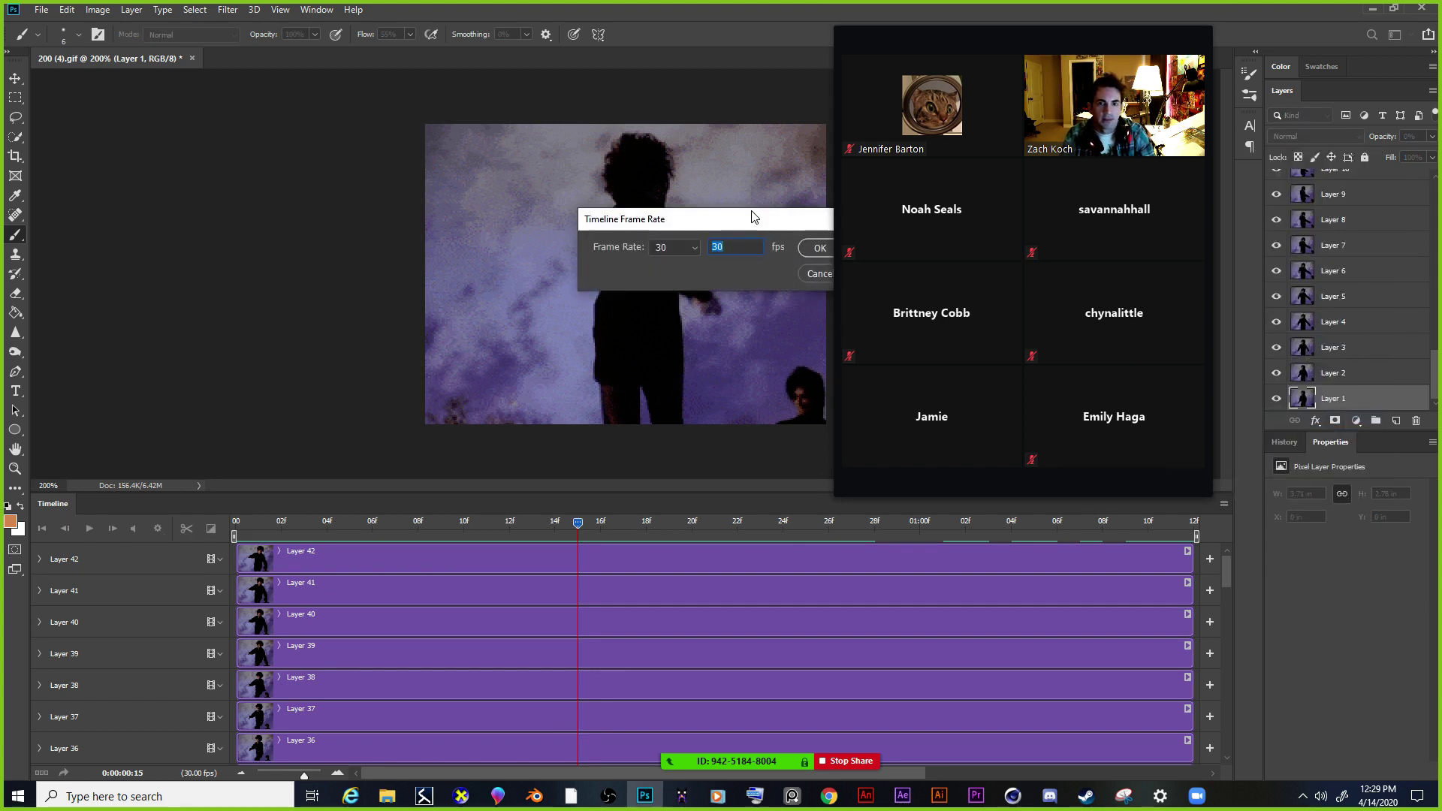
{"action": "left_click_drag", "start_coordinate": [753, 221], "coordinate": [661, 326]}
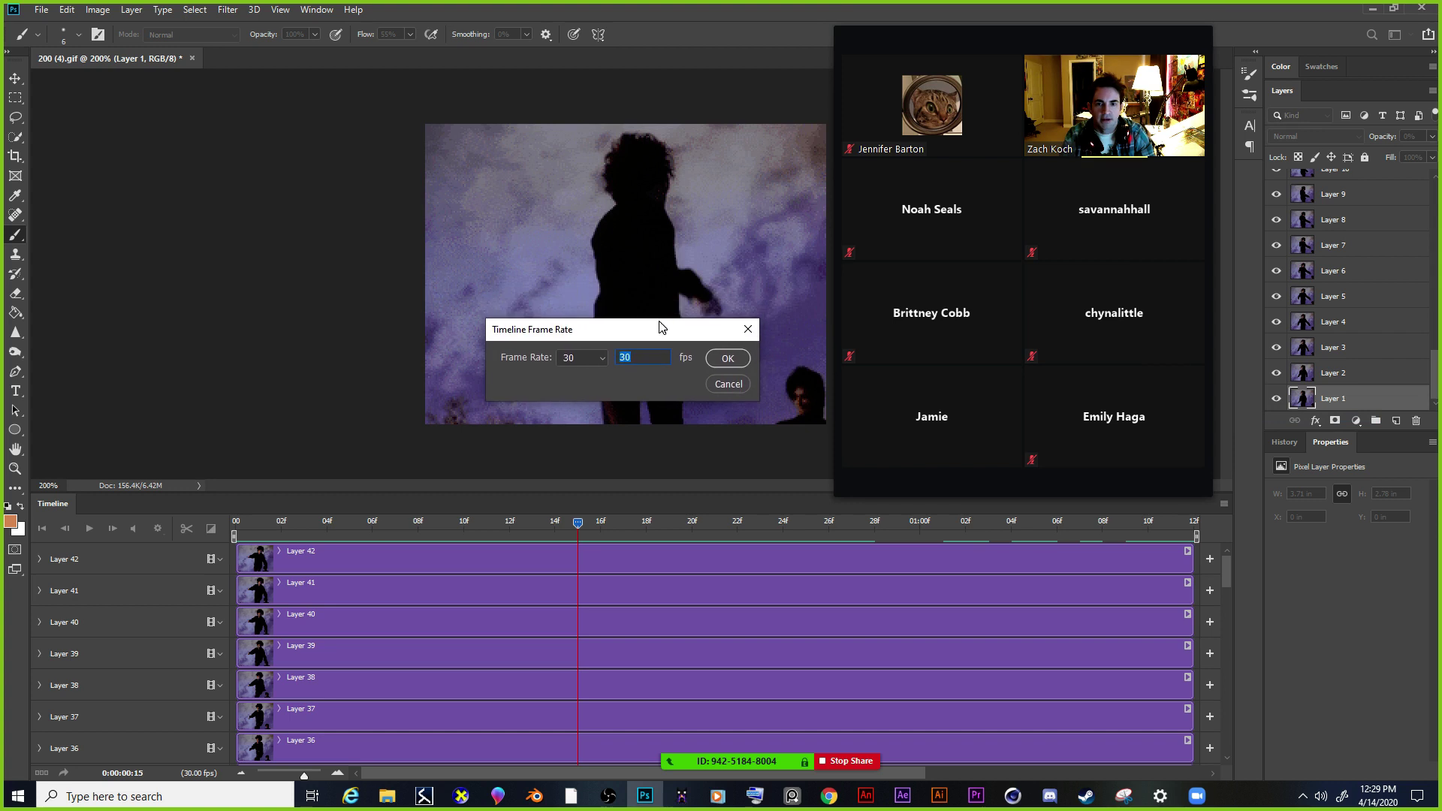
{"action": "left_click", "coordinate": [583, 356]}
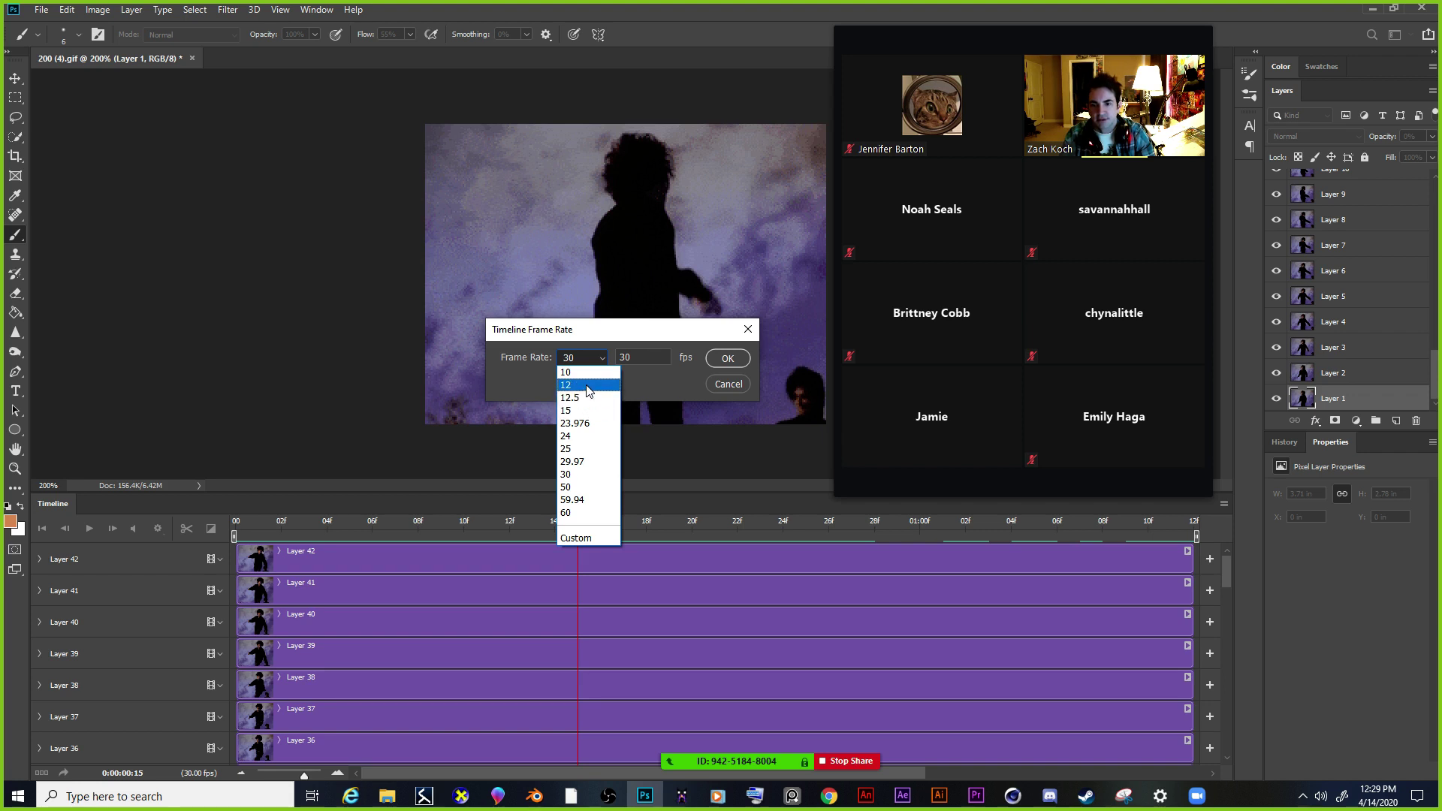
{"action": "left_click", "coordinate": [587, 386]}
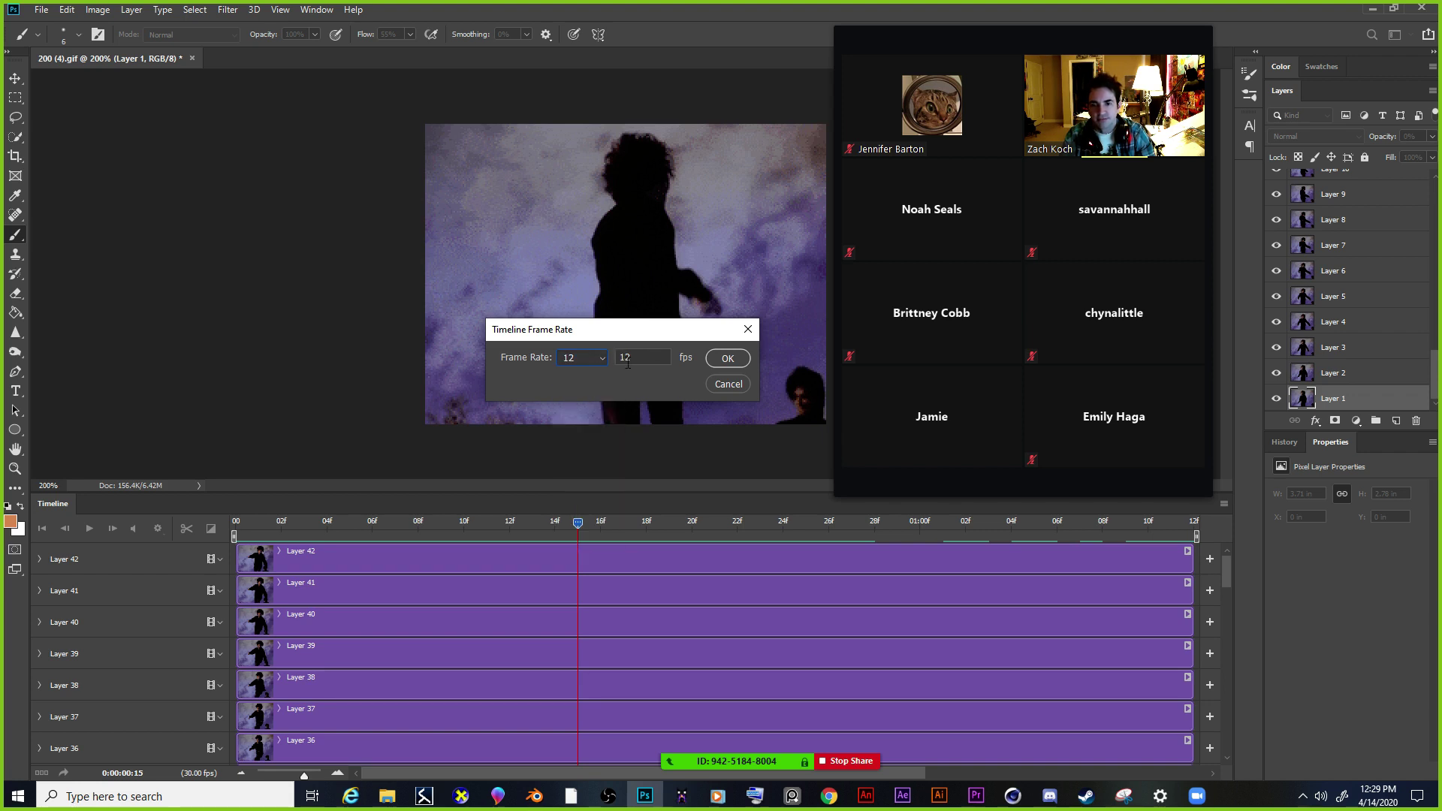
{"action": "left_click", "coordinate": [728, 360]}
Scrub the retimed animation to frame 02 and select Layer 42
{"action": "left_click_drag", "start_coordinate": [376, 525], "coordinate": [418, 526]}
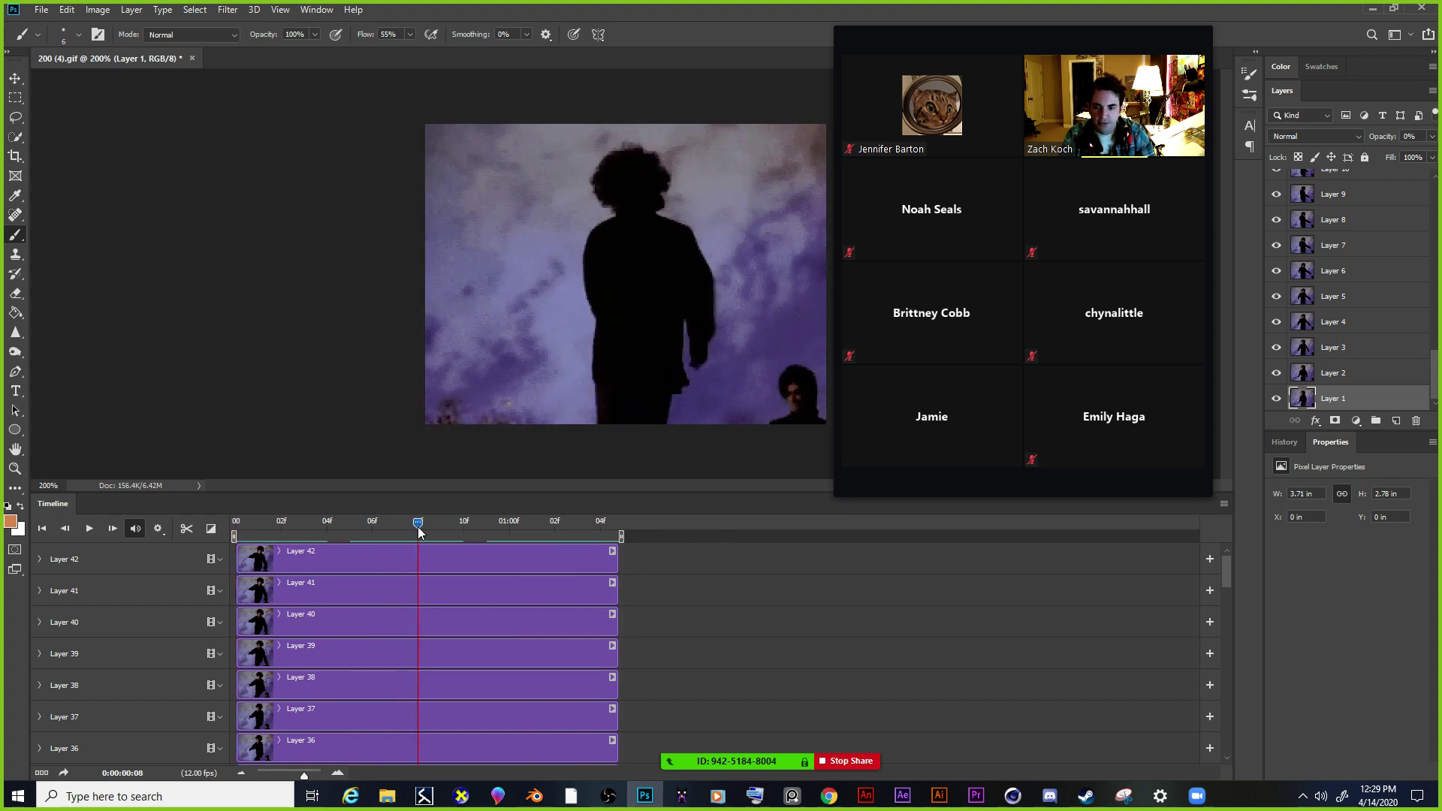
{"action": "left_click_drag", "start_coordinate": [418, 526], "coordinate": [259, 533]}
{"action": "left_click", "coordinate": [57, 565]}
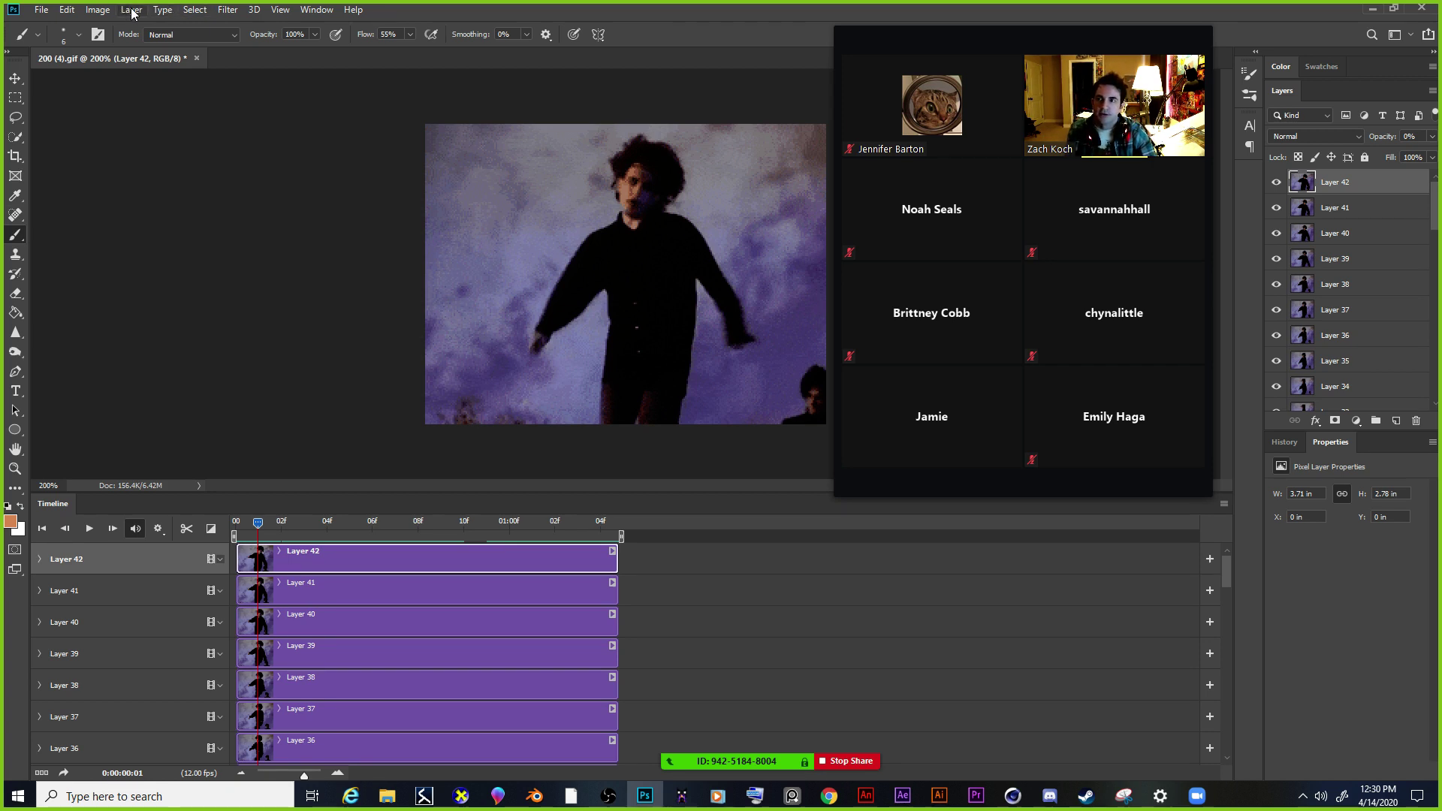
Create Layer 43 with Layer > Video Layers > New Blank Video Layer
{"action": "left_click", "coordinate": [131, 13]}
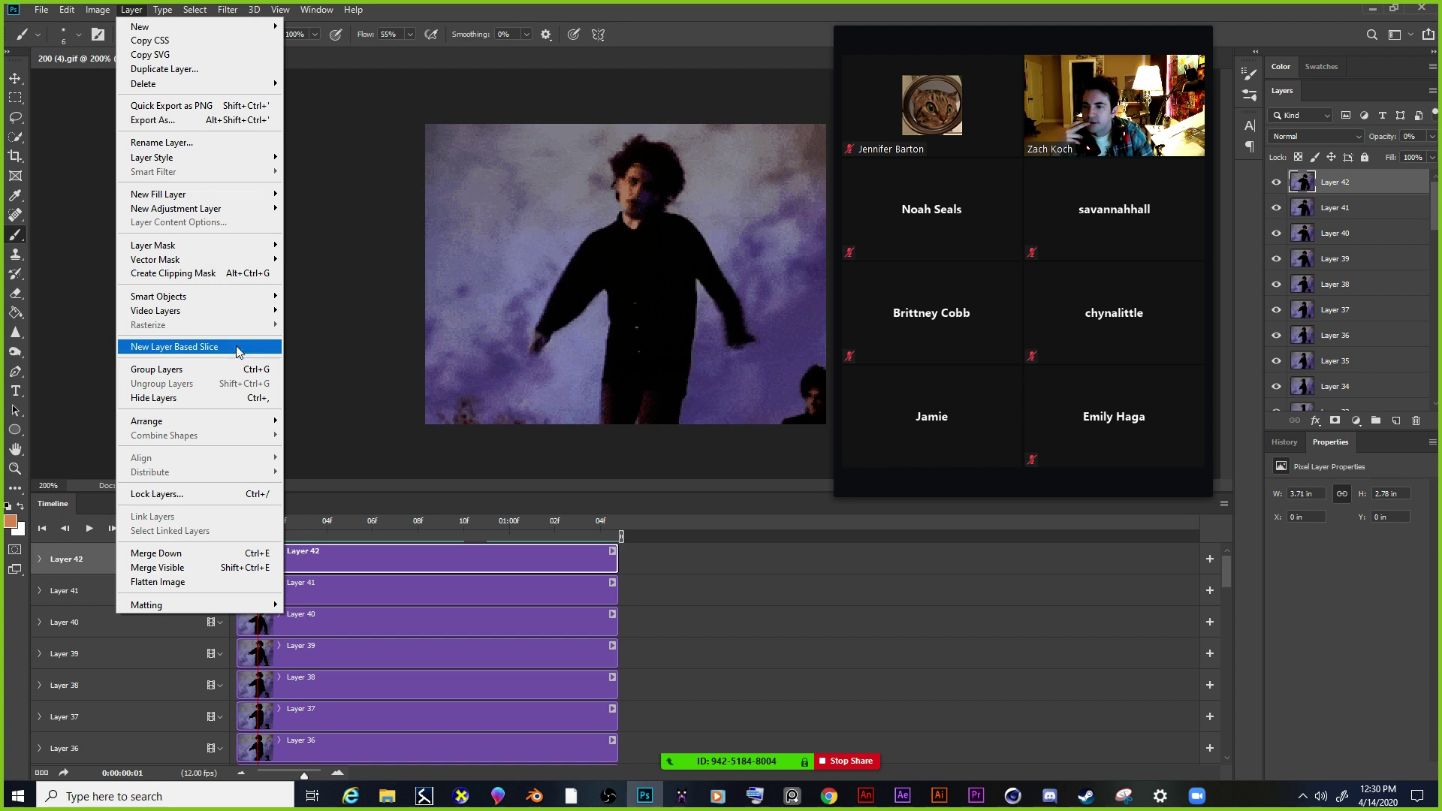
{"action": "mouse_move", "coordinate": [229, 320]}
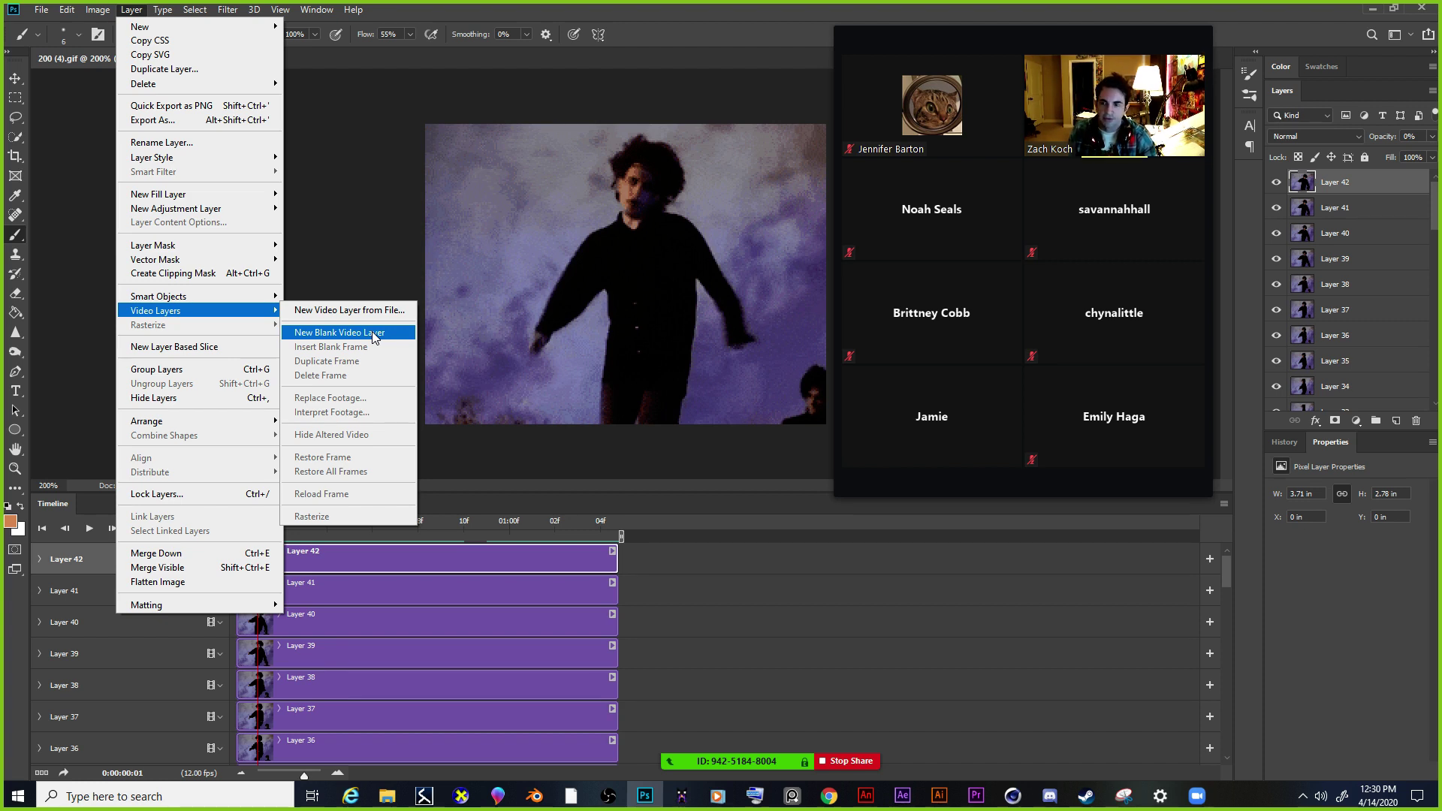
{"action": "left_click", "coordinate": [373, 336]}
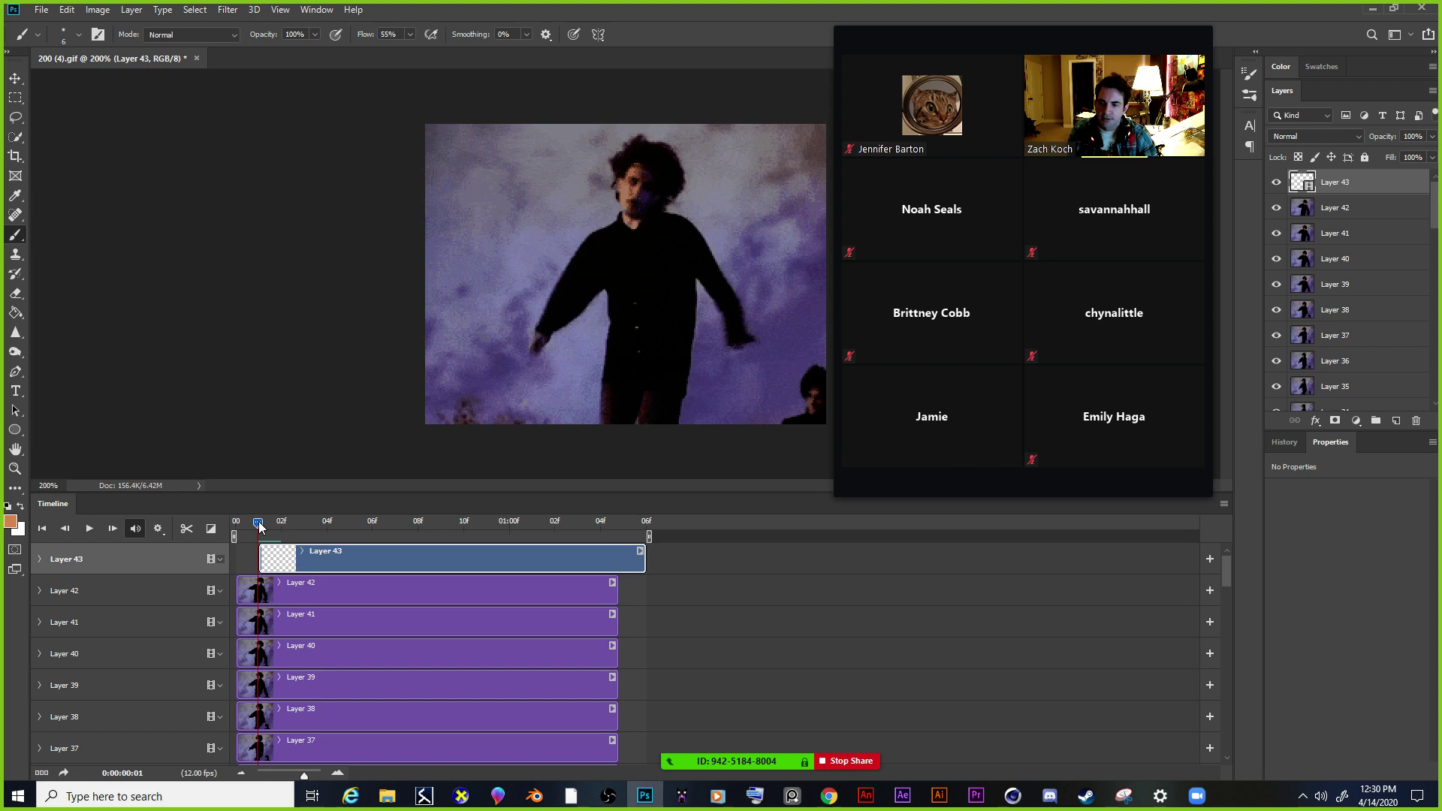
Drag the Layer 43 clip to the timeline start and zoom the timeline in for wider frames
{"action": "mouse_move", "coordinate": [258, 523]}
{"action": "left_mouse_down"}
{"action": "mouse_move", "coordinate": [236, 524]}
{"action": "mouse_move", "coordinate": [264, 529]}
{"action": "left_mouse_up"}
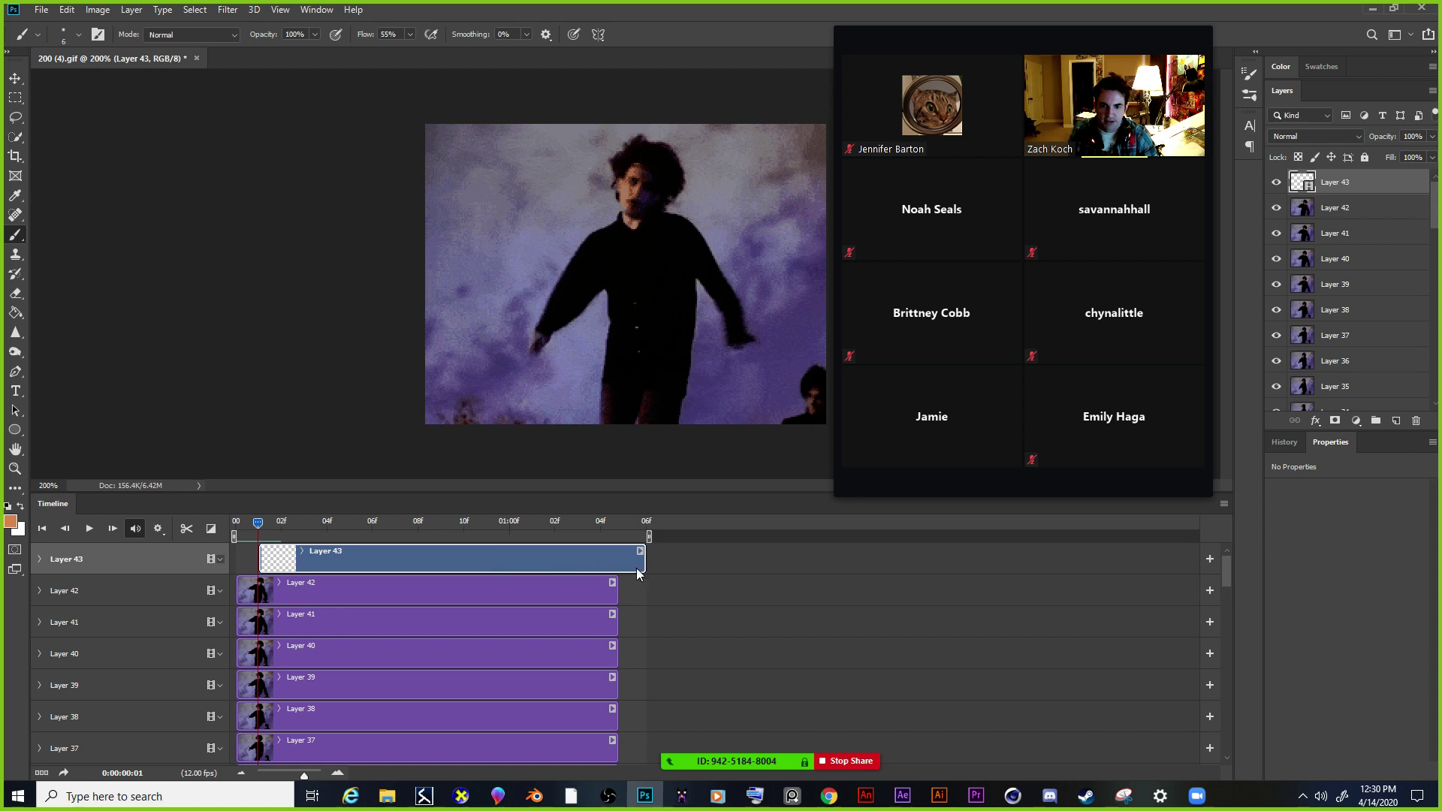
{"action": "left_click_drag", "start_coordinate": [564, 559], "coordinate": [537, 561]}
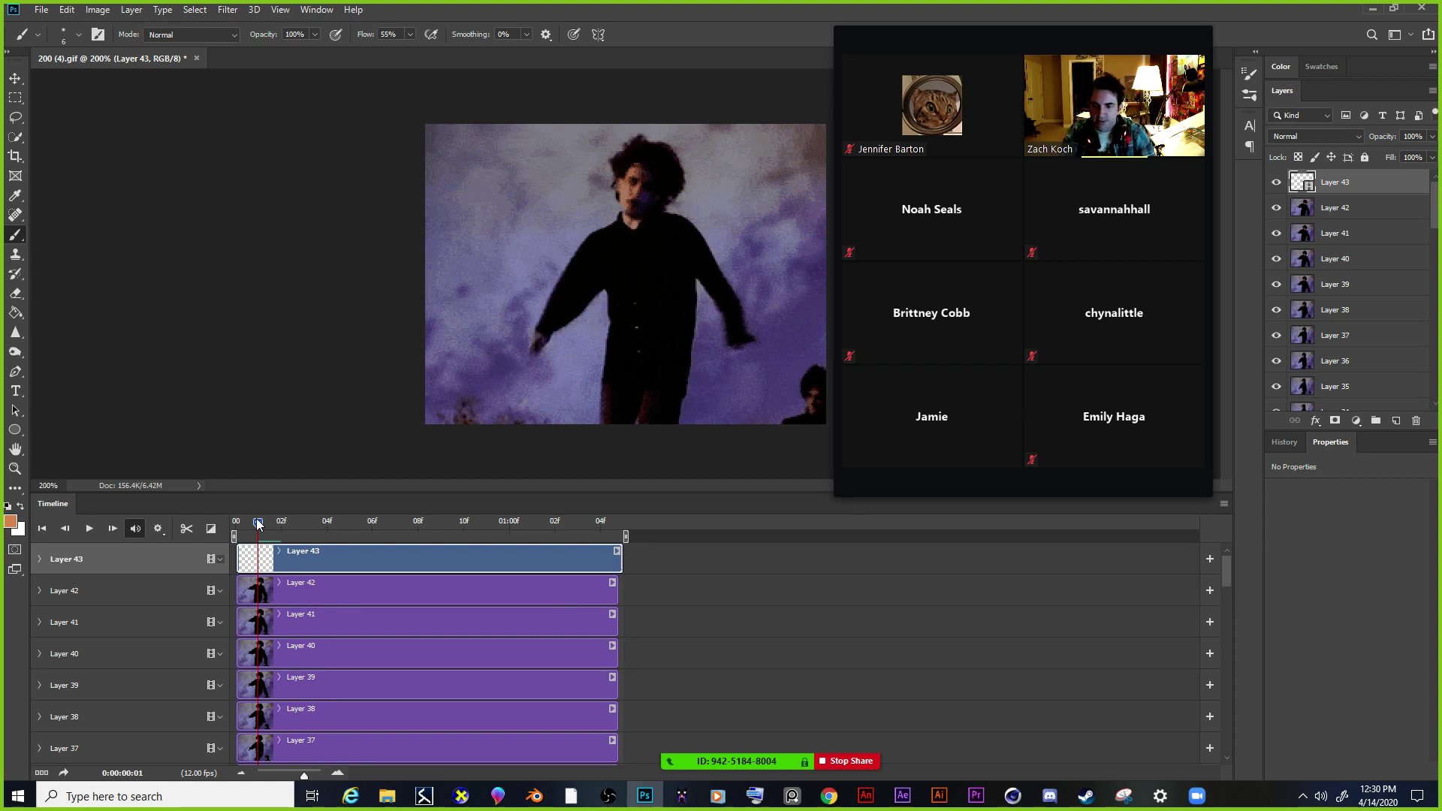
{"action": "left_click_drag", "start_coordinate": [305, 776], "coordinate": [317, 780]}
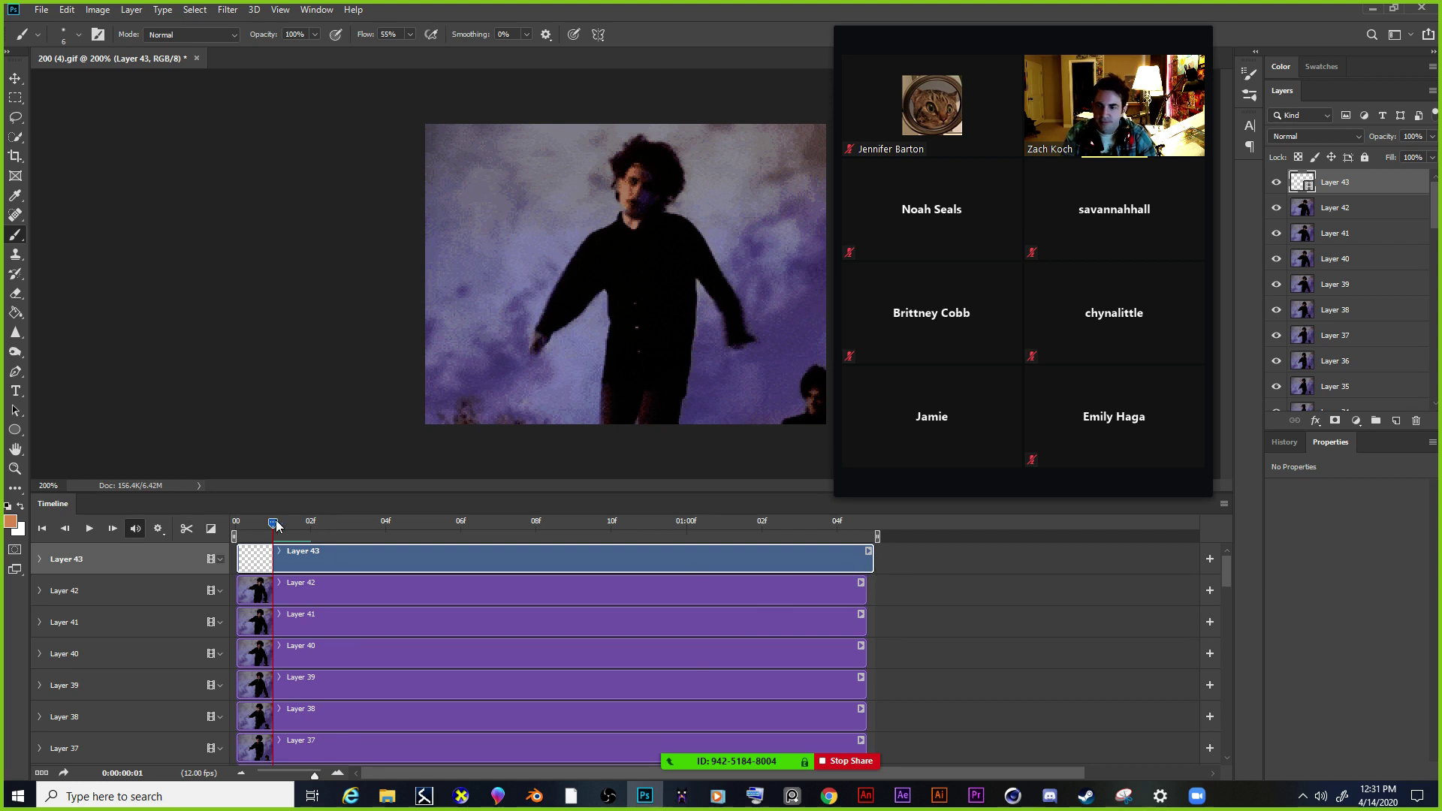
{"action": "left_click_drag", "start_coordinate": [300, 532], "coordinate": [863, 522]}
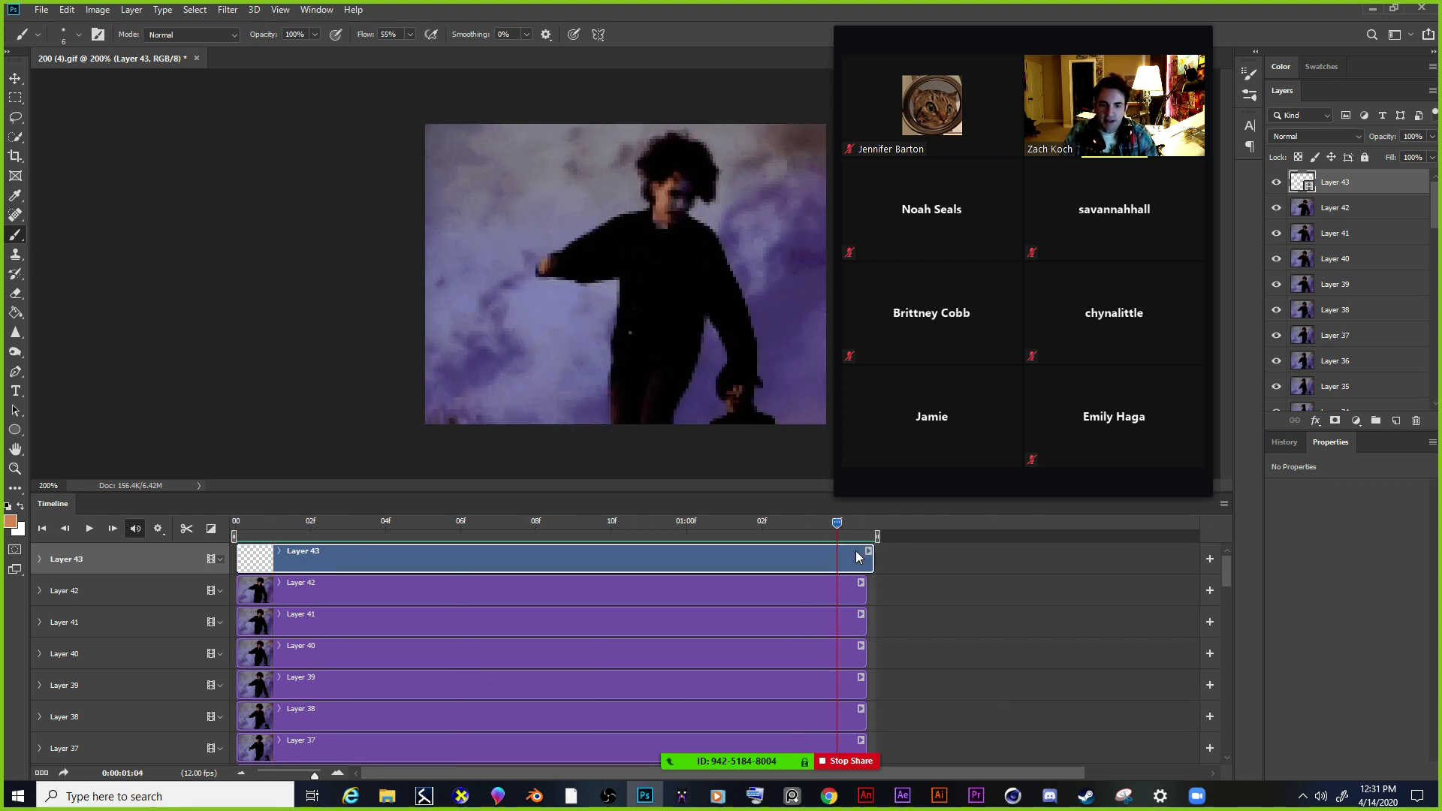
{"action": "left_click", "coordinate": [310, 521]}
{"action": "key", "text": "Right"}
{"action": "key", "text": "Right"}
{"action": "key", "text": "Right"}
{"action": "key", "text": "Right"}
{"action": "key", "text": "Right"}
{"action": "key", "text": "Right"}
{"action": "key", "text": "Right"}
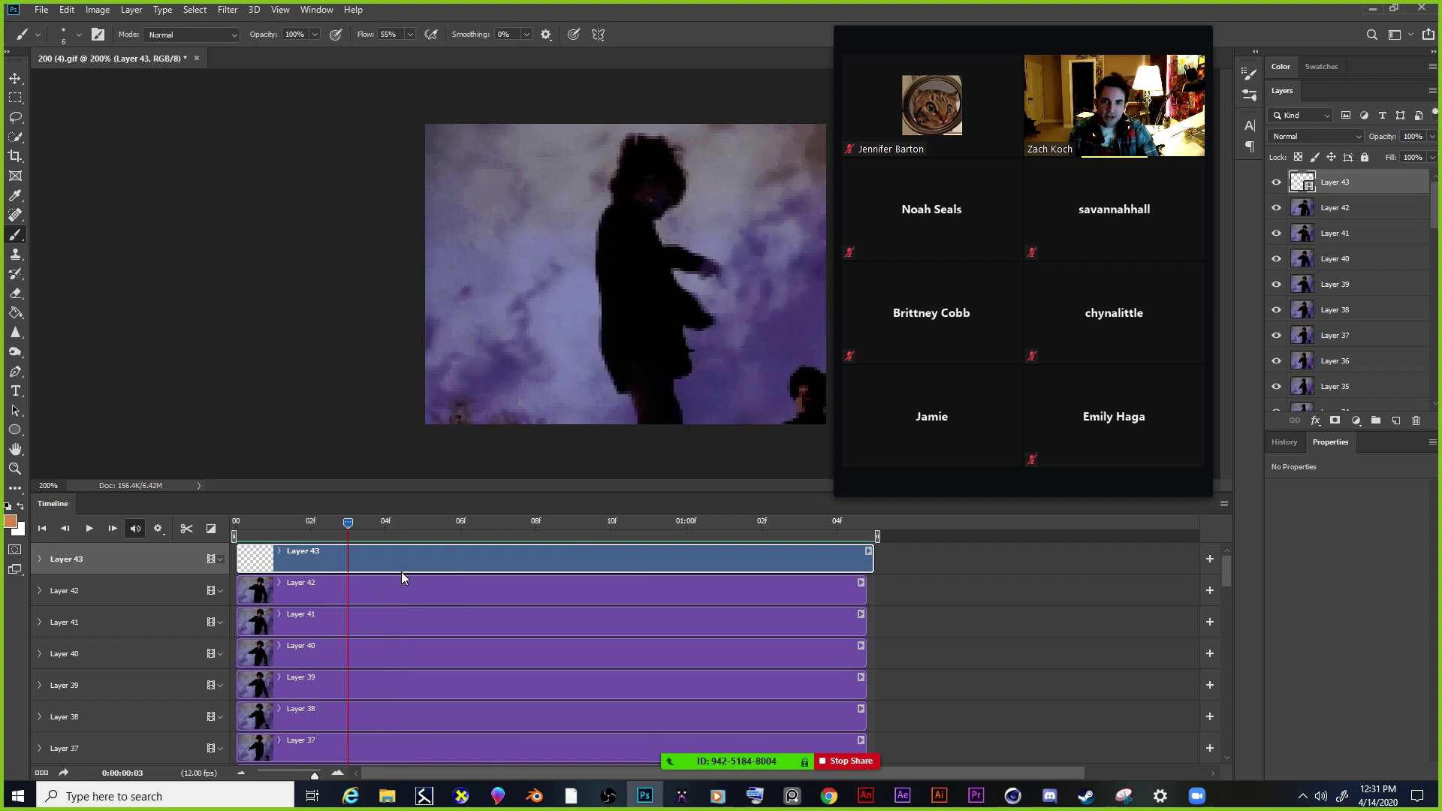
{"action": "key", "text": "Left"}
{"action": "key", "text": "Left"}
{"action": "key", "text": "Left"}
{"action": "key", "text": "Left"}
{"action": "key", "text": "Right"}
{"action": "key", "text": "Right"}
{"action": "key", "text": "Right"}
{"action": "key", "text": "Right"}
{"action": "key", "text": "Right"}
{"action": "key", "text": "Right"}
{"action": "key", "text": "Right"}
{"action": "key", "text": "Right"}
{"action": "key", "text": "Right"}
{"action": "key", "text": "Right"}
{"action": "key", "text": "Right"}
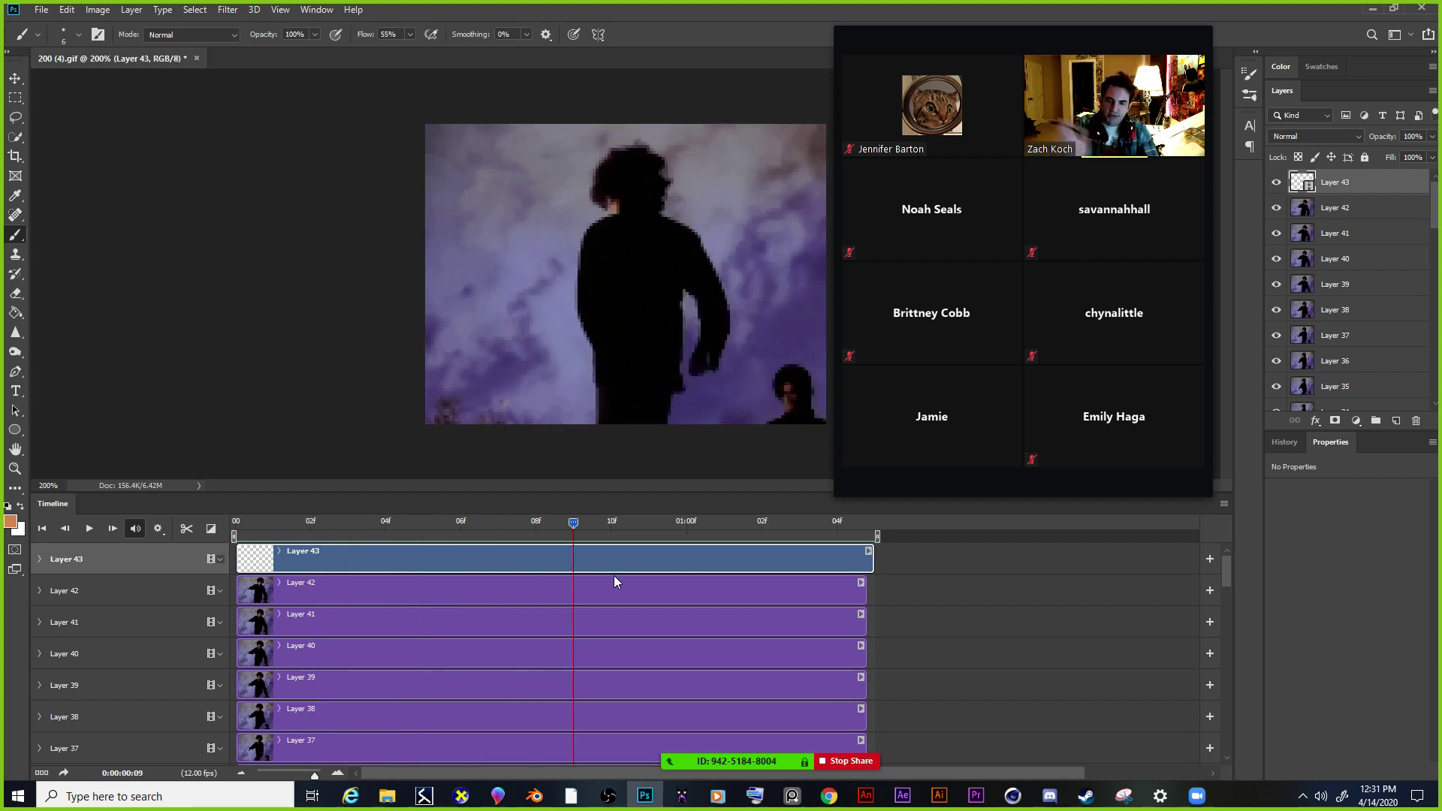
{"action": "left_click", "coordinate": [383, 522]}
{"action": "left_click", "coordinate": [239, 523]}
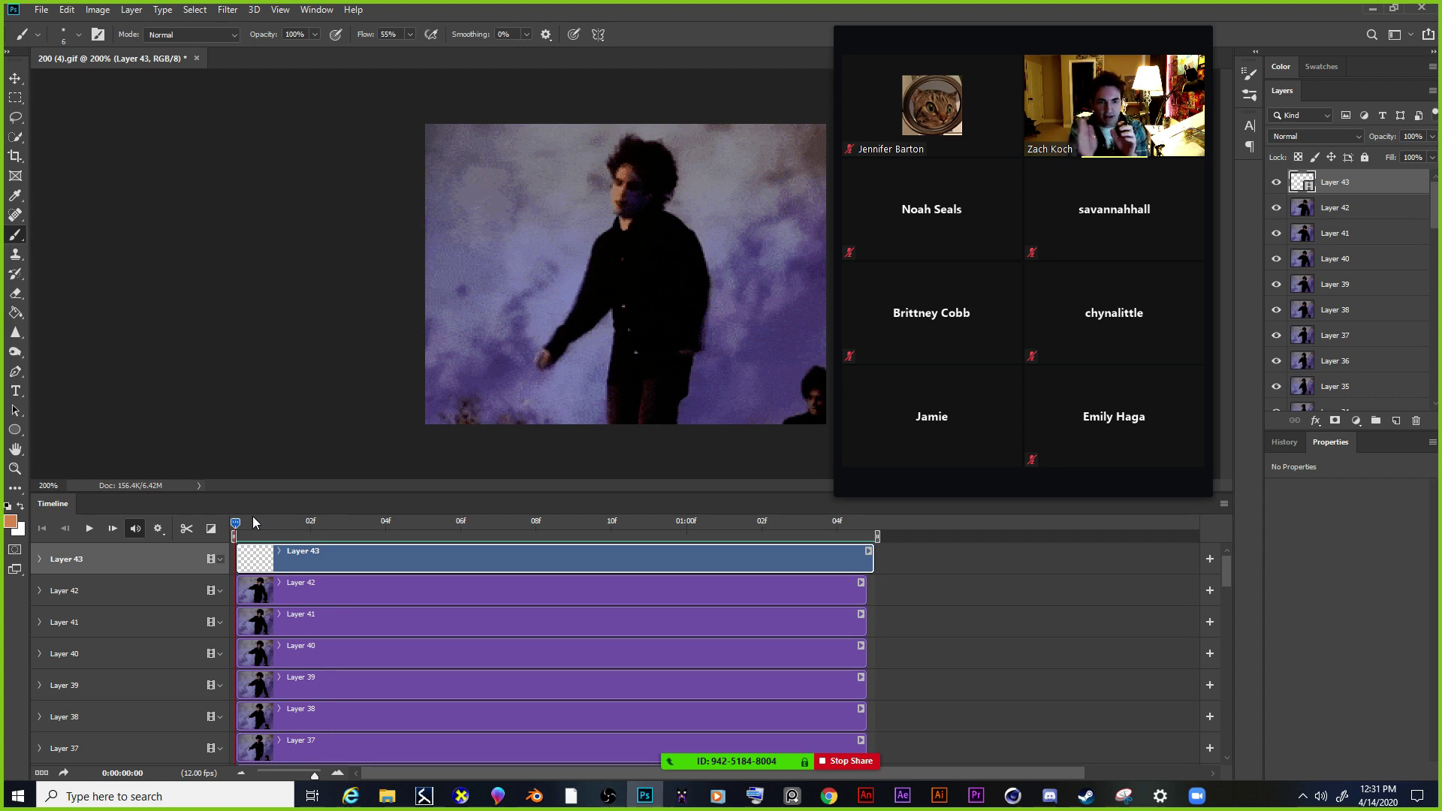
{"action": "left_click_drag", "start_coordinate": [242, 521], "coordinate": [272, 538]}
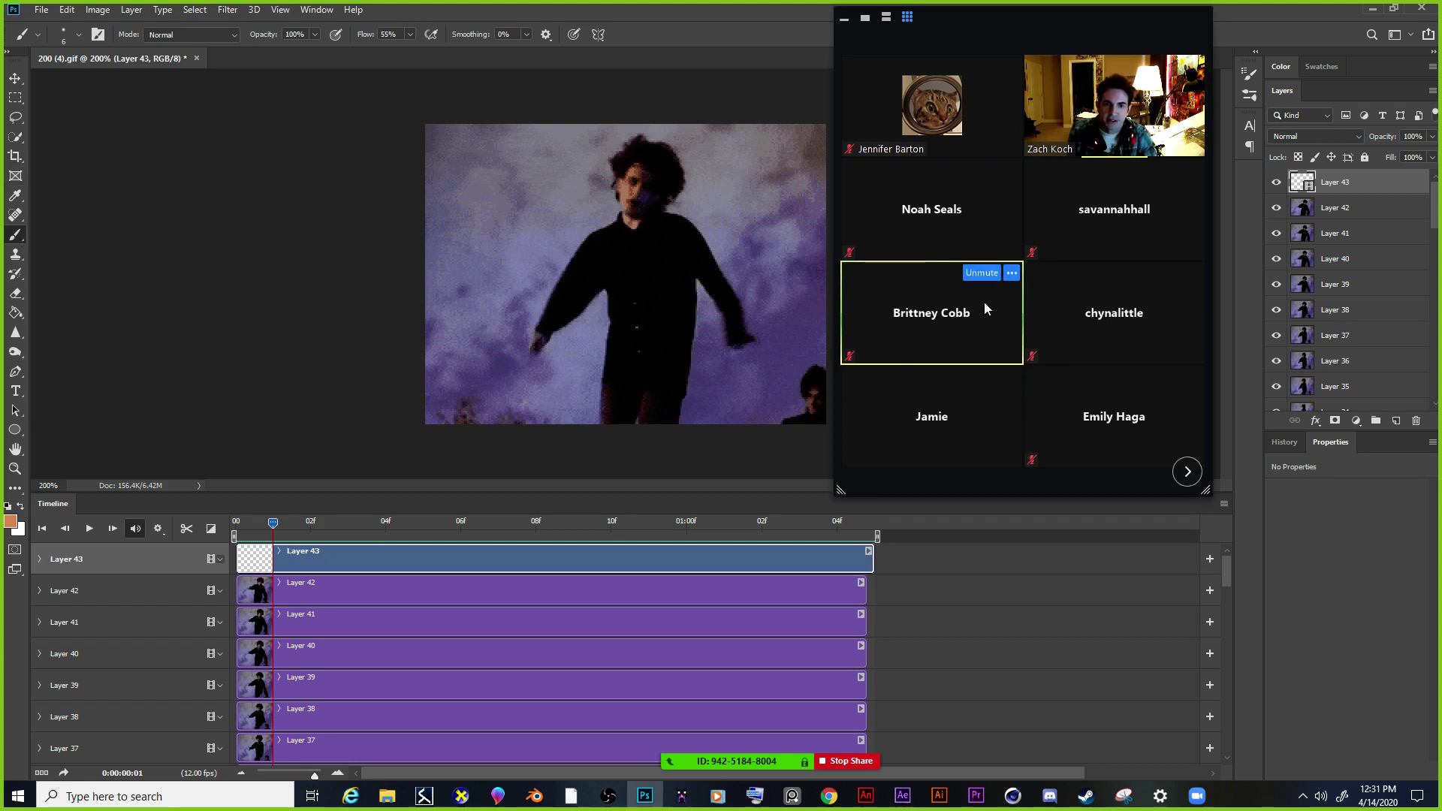
Switch to the Pencil tool and set the foreground colour to pure red, ff0000
{"action": "right_click", "coordinate": [17, 237]}
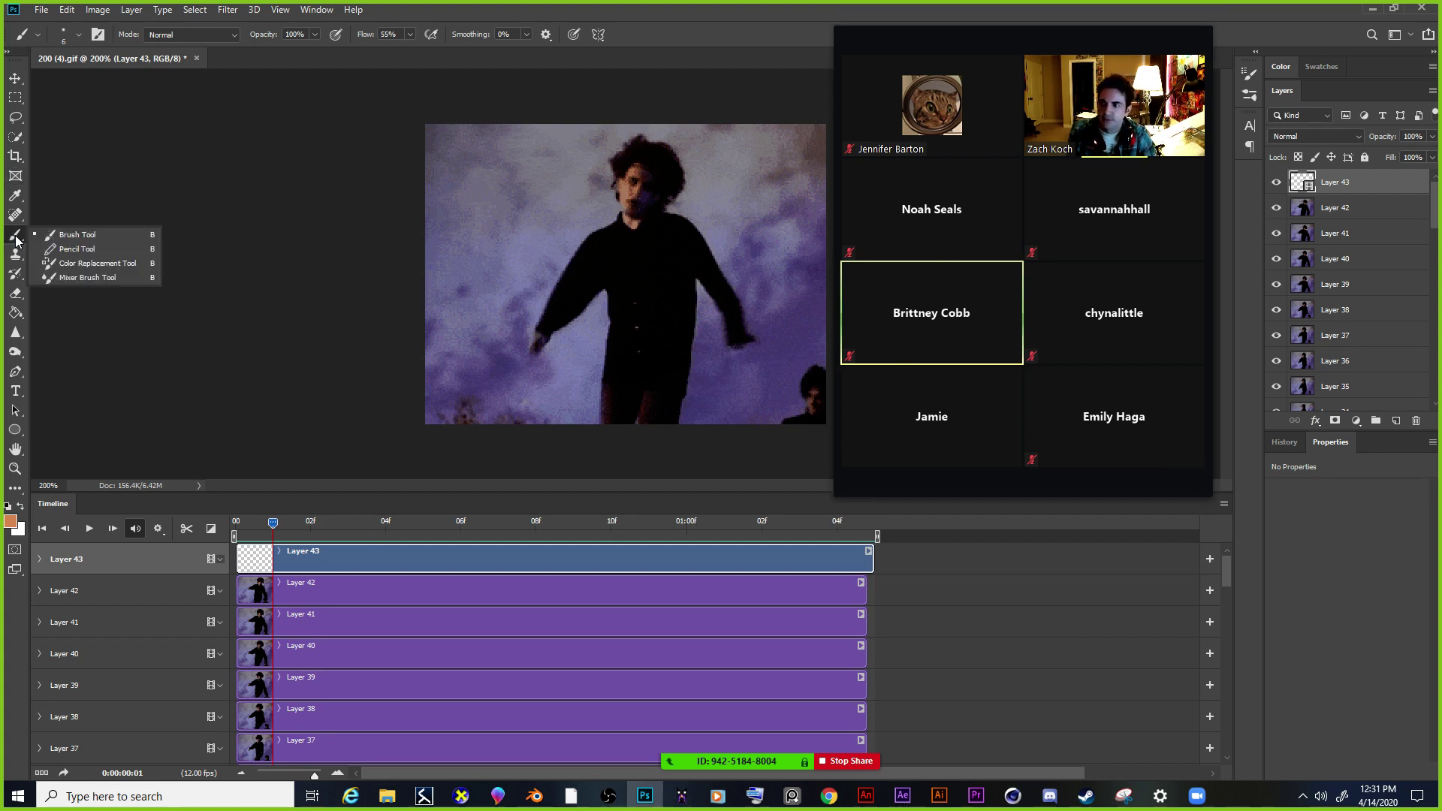
{"action": "left_click", "coordinate": [82, 250]}
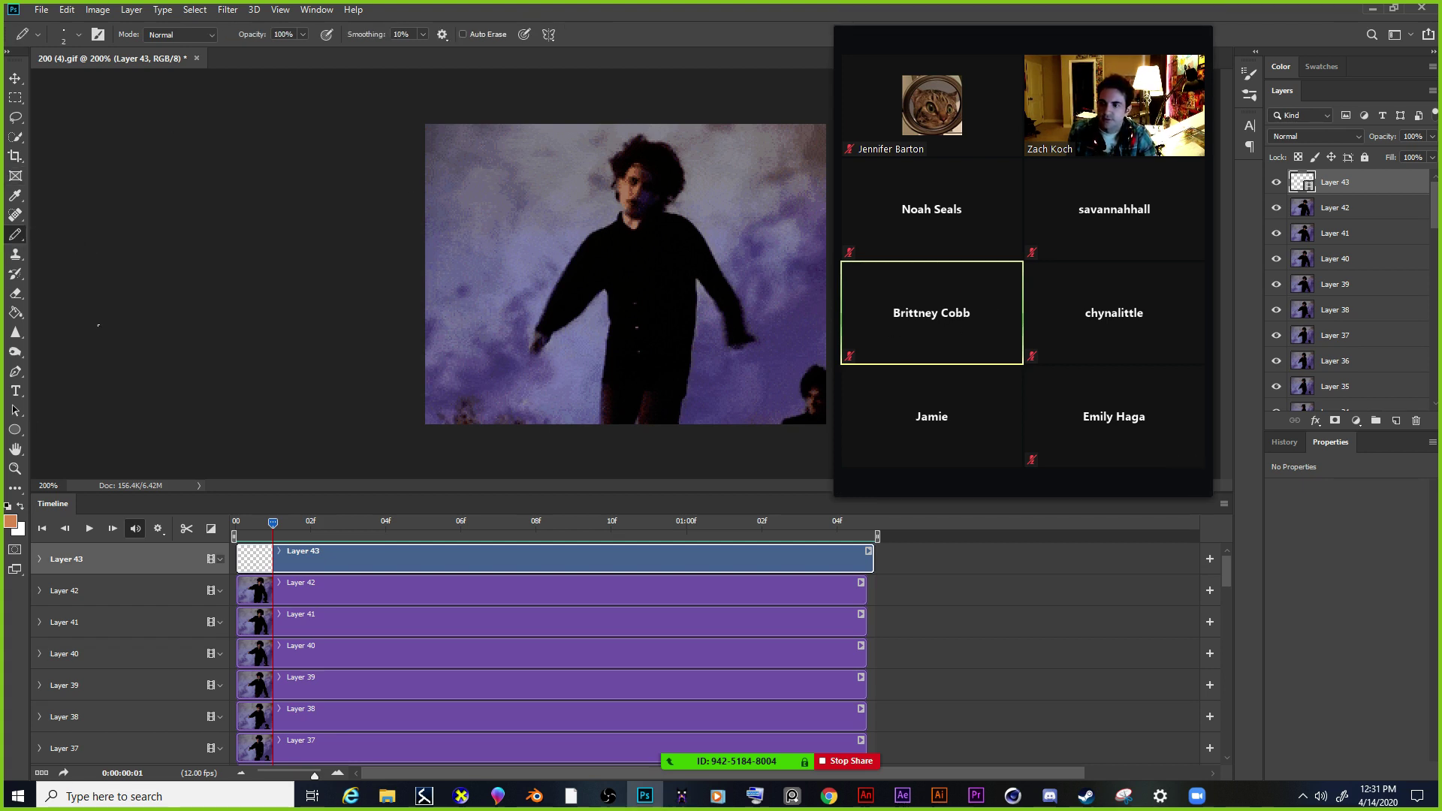
{"action": "left_click", "coordinate": [10, 520]}
{"action": "left_click_drag", "start_coordinate": [1262, 423], "coordinate": [1283, 514]}
{"action": "left_click_drag", "start_coordinate": [1183, 676], "coordinate": [1182, 549]}
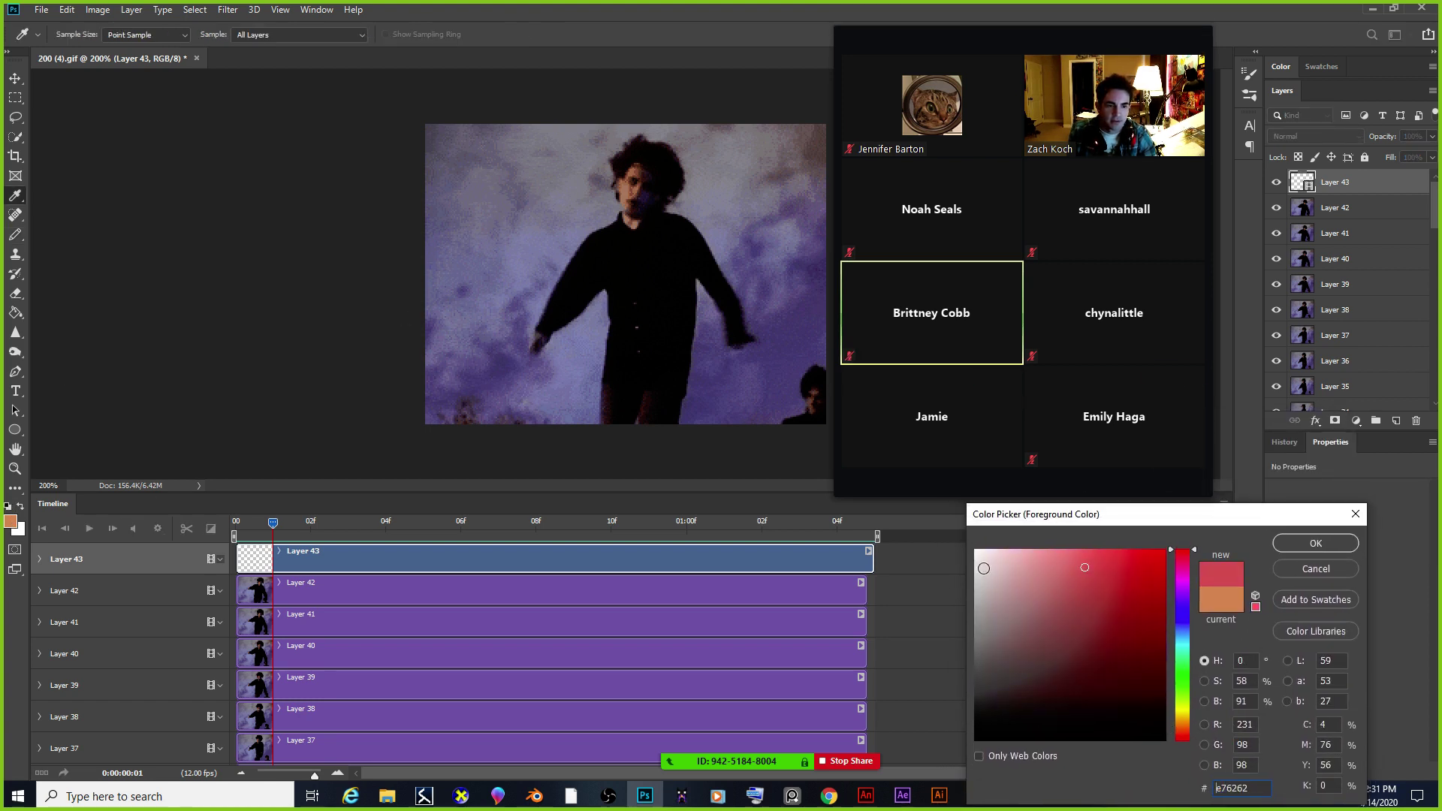
{"action": "left_click", "coordinate": [1131, 582]}
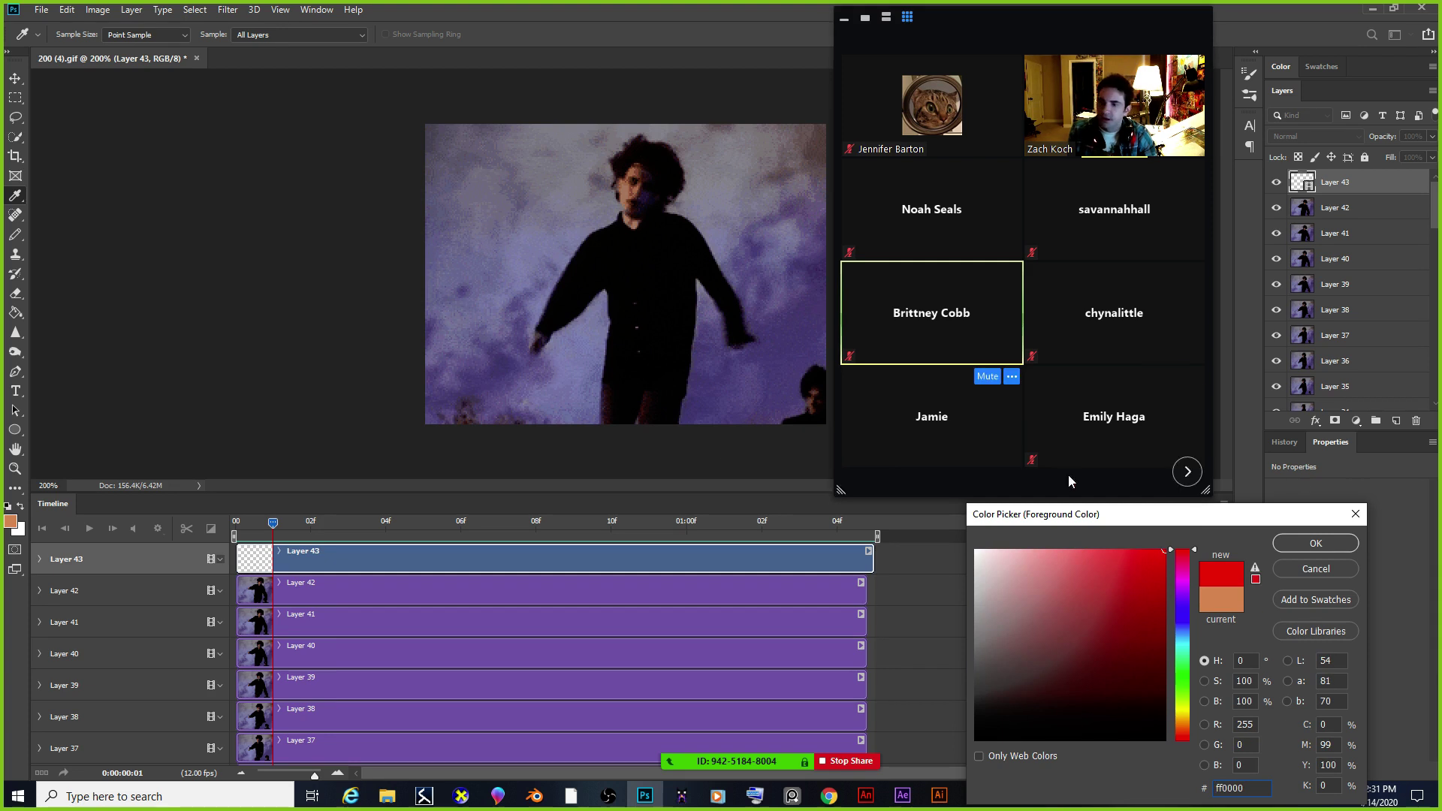
{"action": "left_click", "coordinate": [1316, 543]}
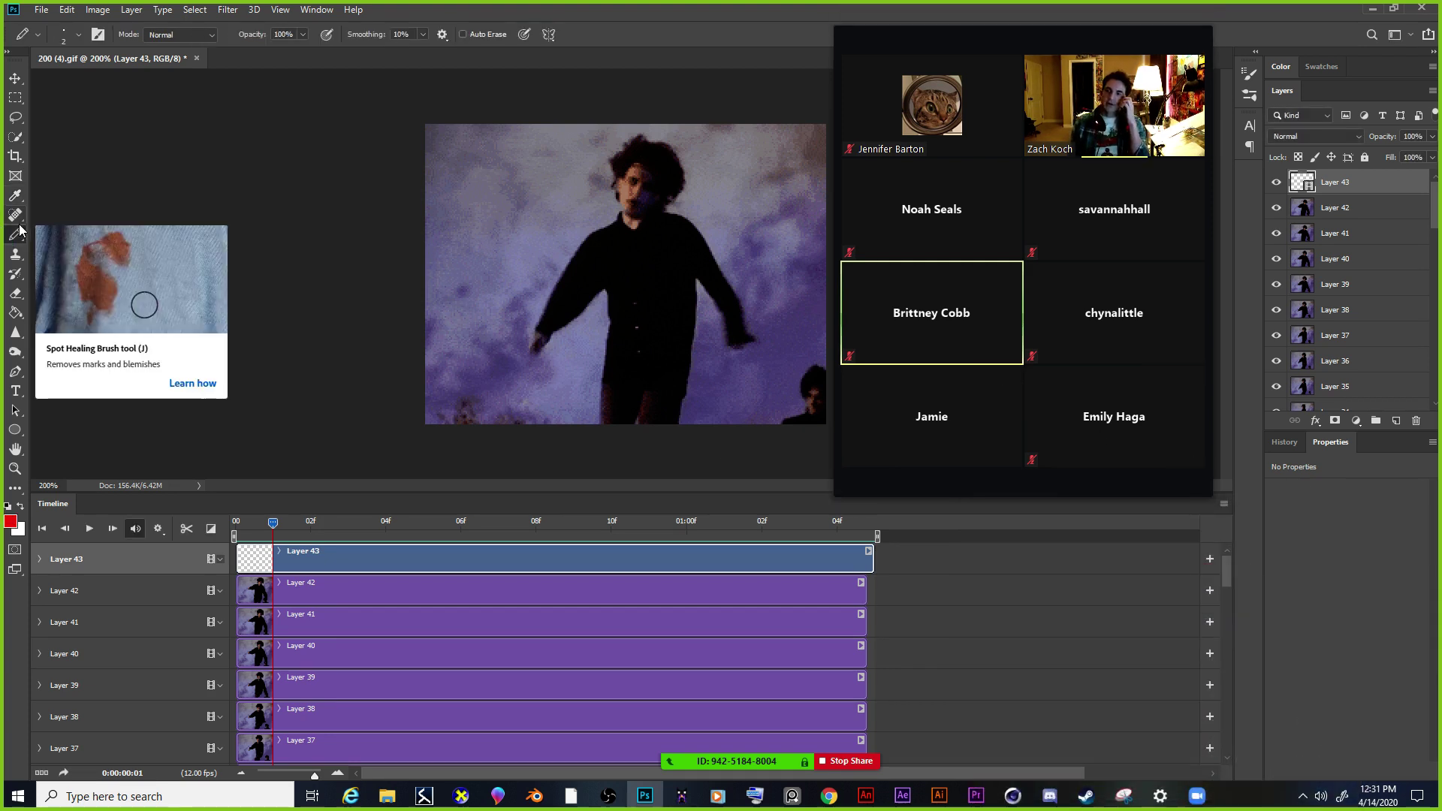
{"action": "right_click", "coordinate": [16, 234]}
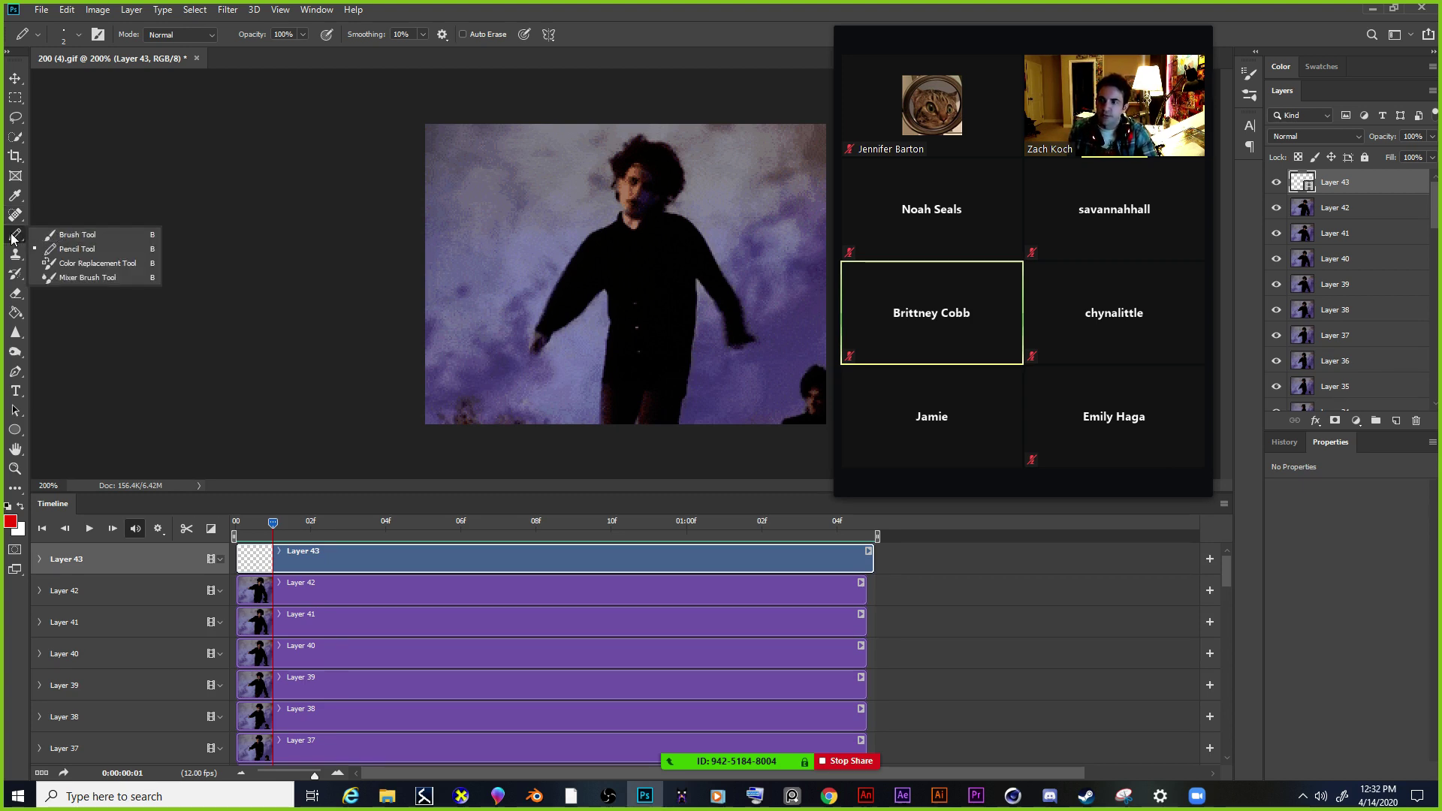
{"action": "left_click", "coordinate": [68, 250]}
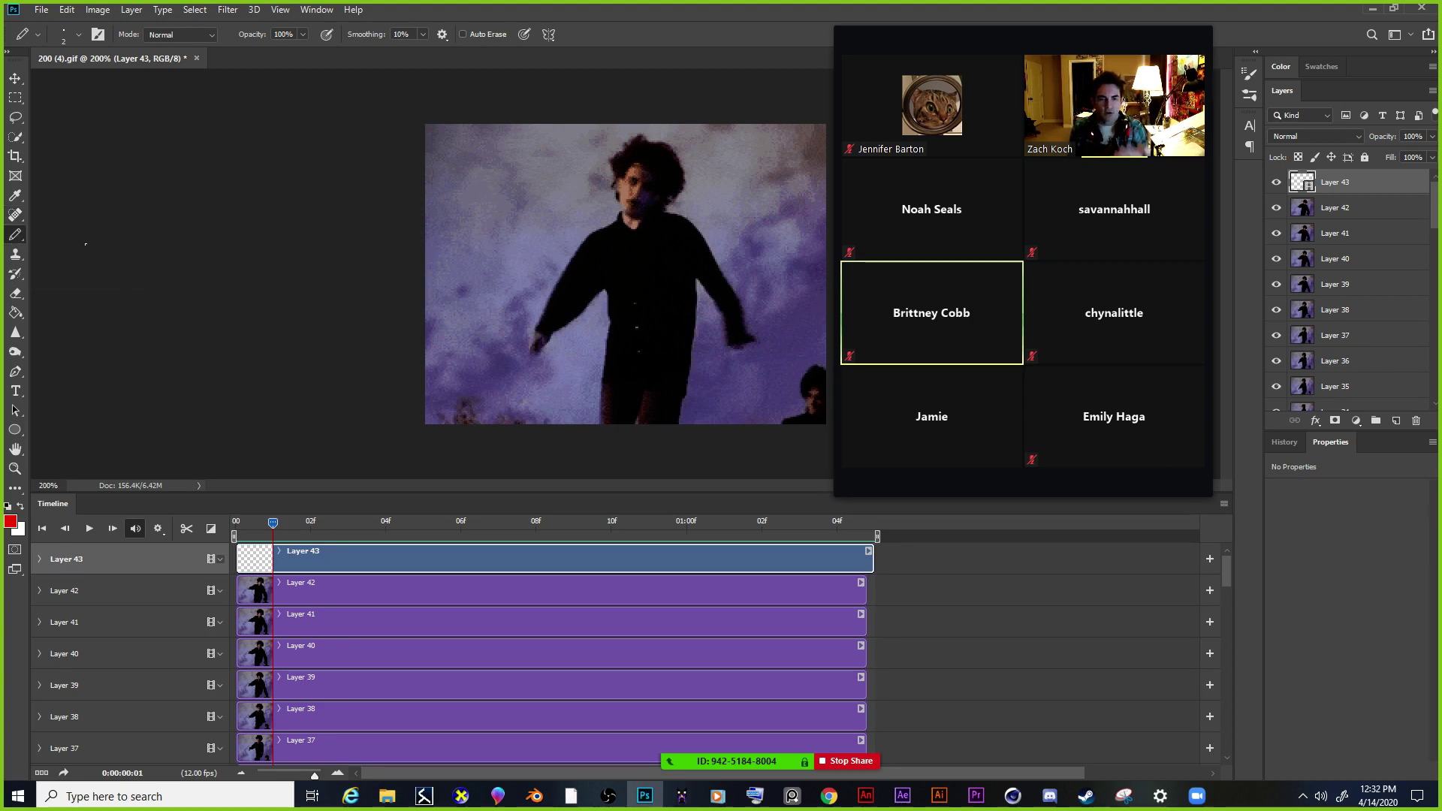
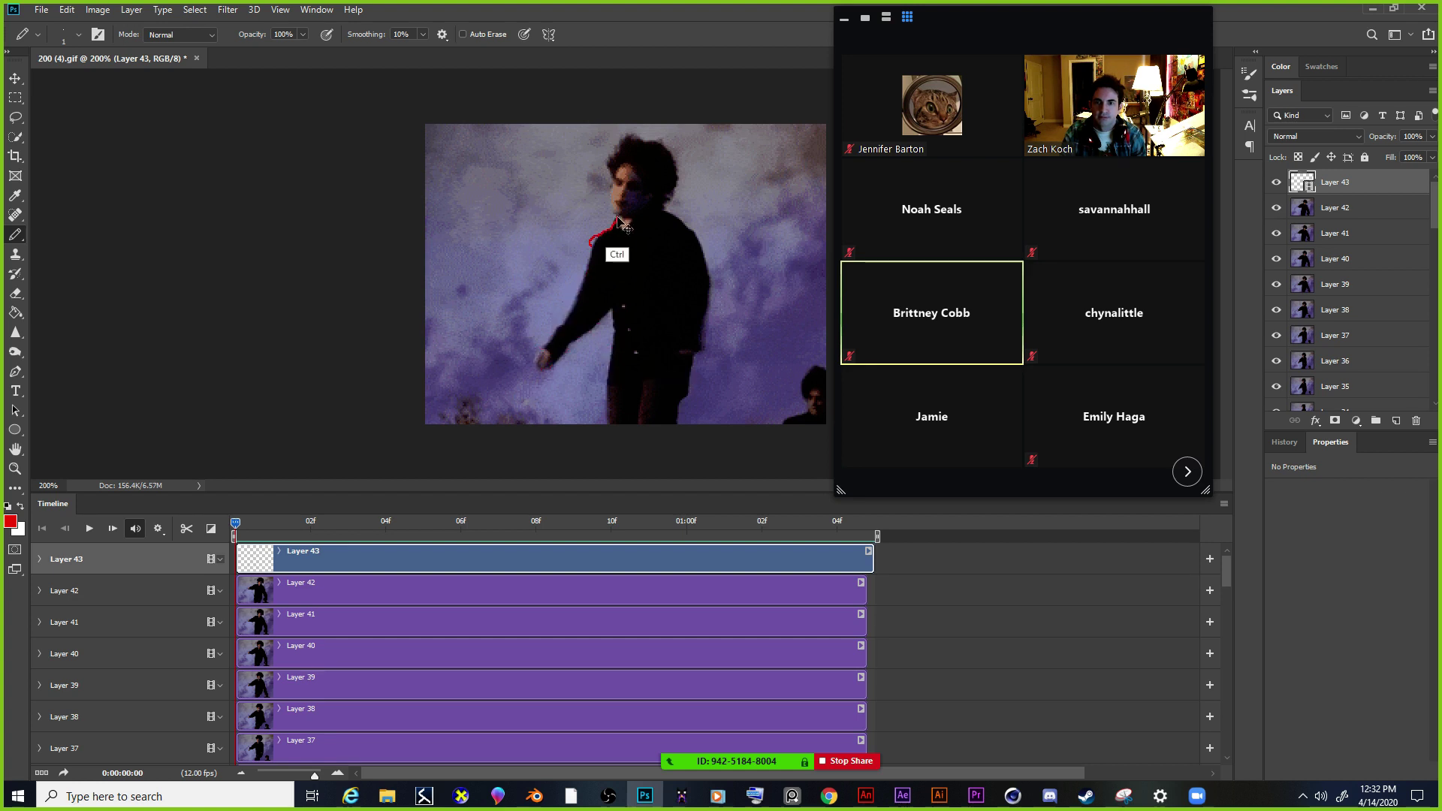
Return to frame 0 and trace red from the figure's neck down around the arm and hand
{"action": "key", "text": "Right"}
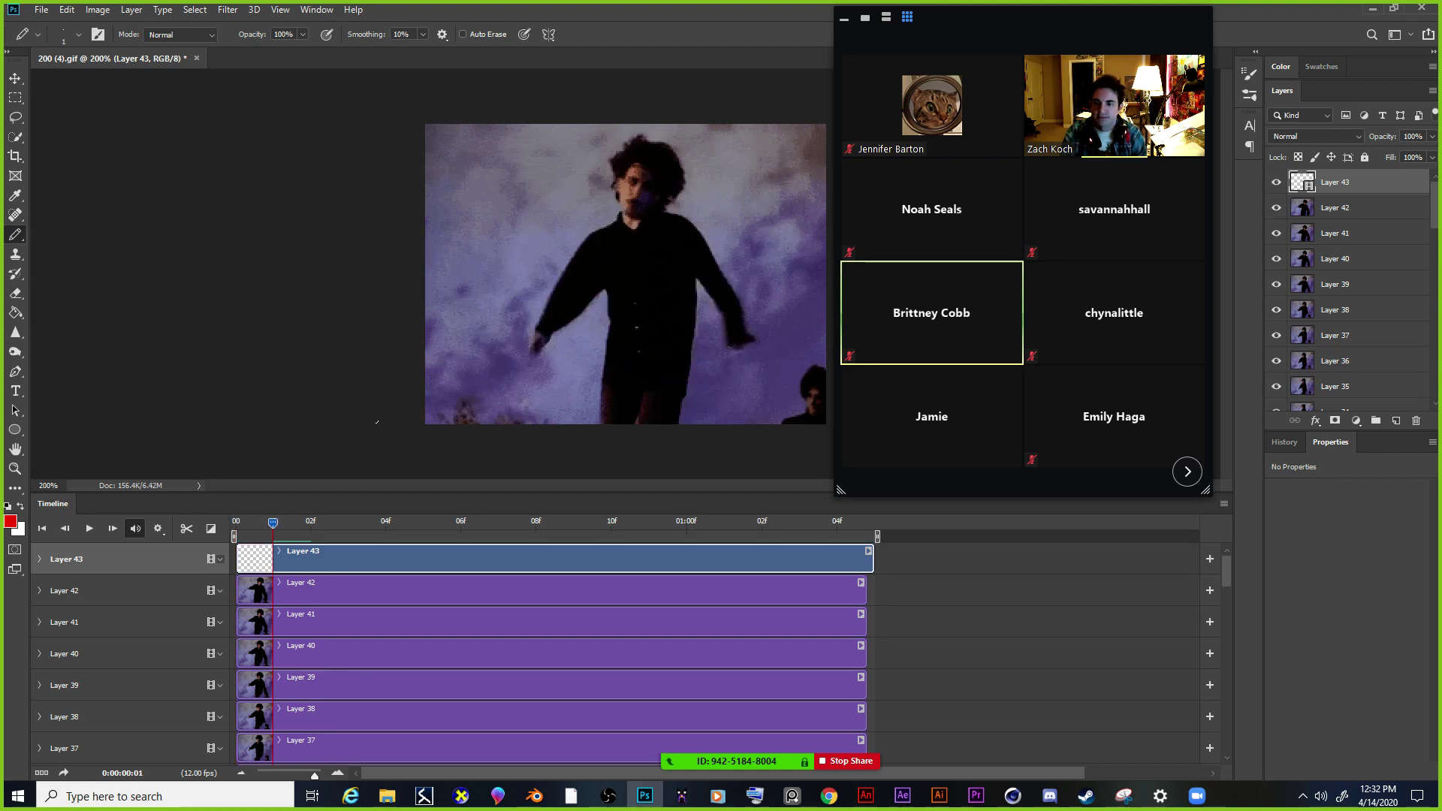
{"action": "left_click_drag", "start_coordinate": [273, 521], "coordinate": [218, 532]}
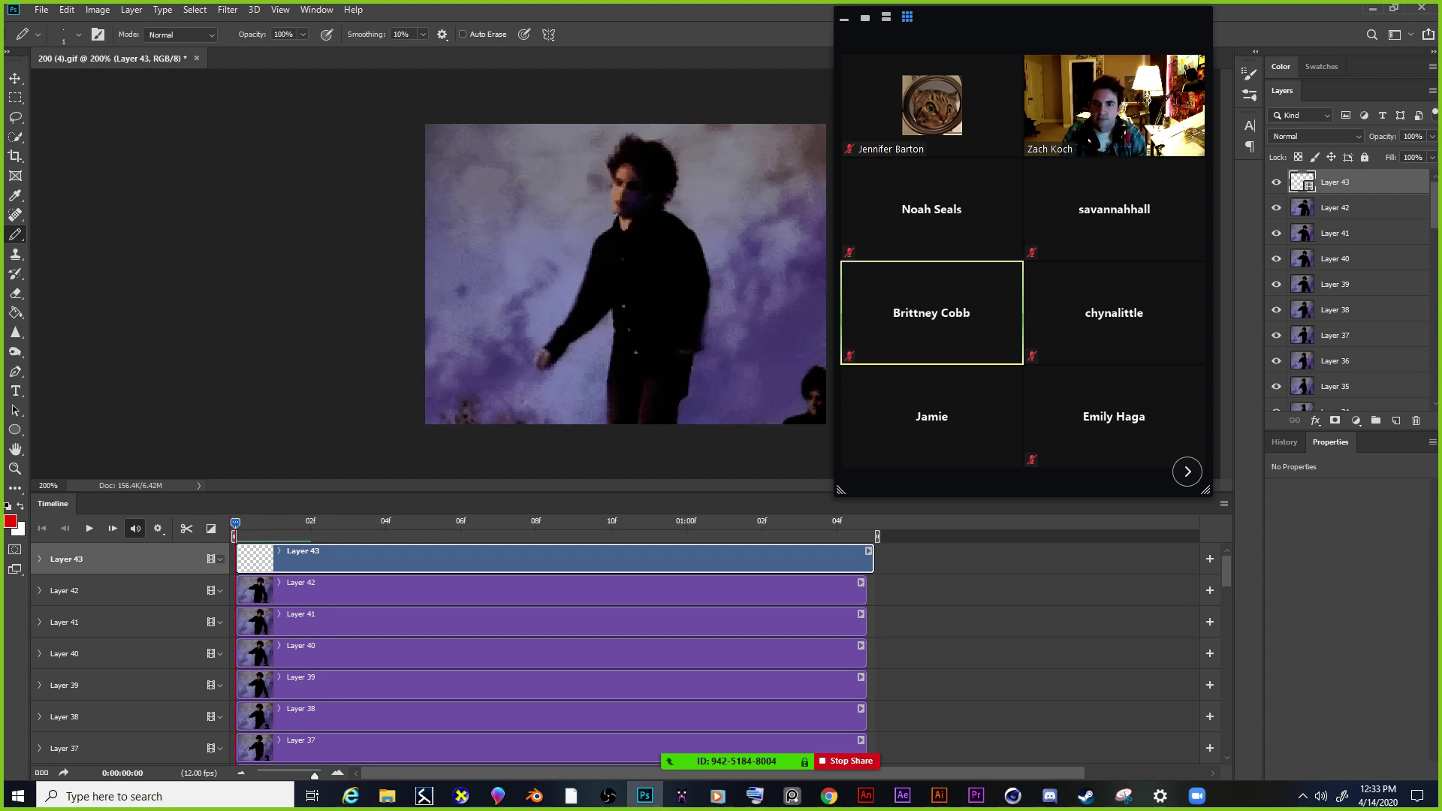
{"action": "left_click_drag", "start_coordinate": [616, 216], "coordinate": [613, 221]}
{"action": "mouse_move", "coordinate": [580, 286]}
{"action": "left_mouse_down"}
{"action": "mouse_move", "coordinate": [539, 366]}
{"action": "mouse_move", "coordinate": [610, 307]}
{"action": "mouse_move", "coordinate": [606, 381]}
{"action": "mouse_move", "coordinate": [689, 392]}
{"action": "mouse_move", "coordinate": [692, 353]}
{"action": "mouse_move", "coordinate": [672, 349]}
{"action": "mouse_move", "coordinate": [671, 264]}
{"action": "left_mouse_up"}
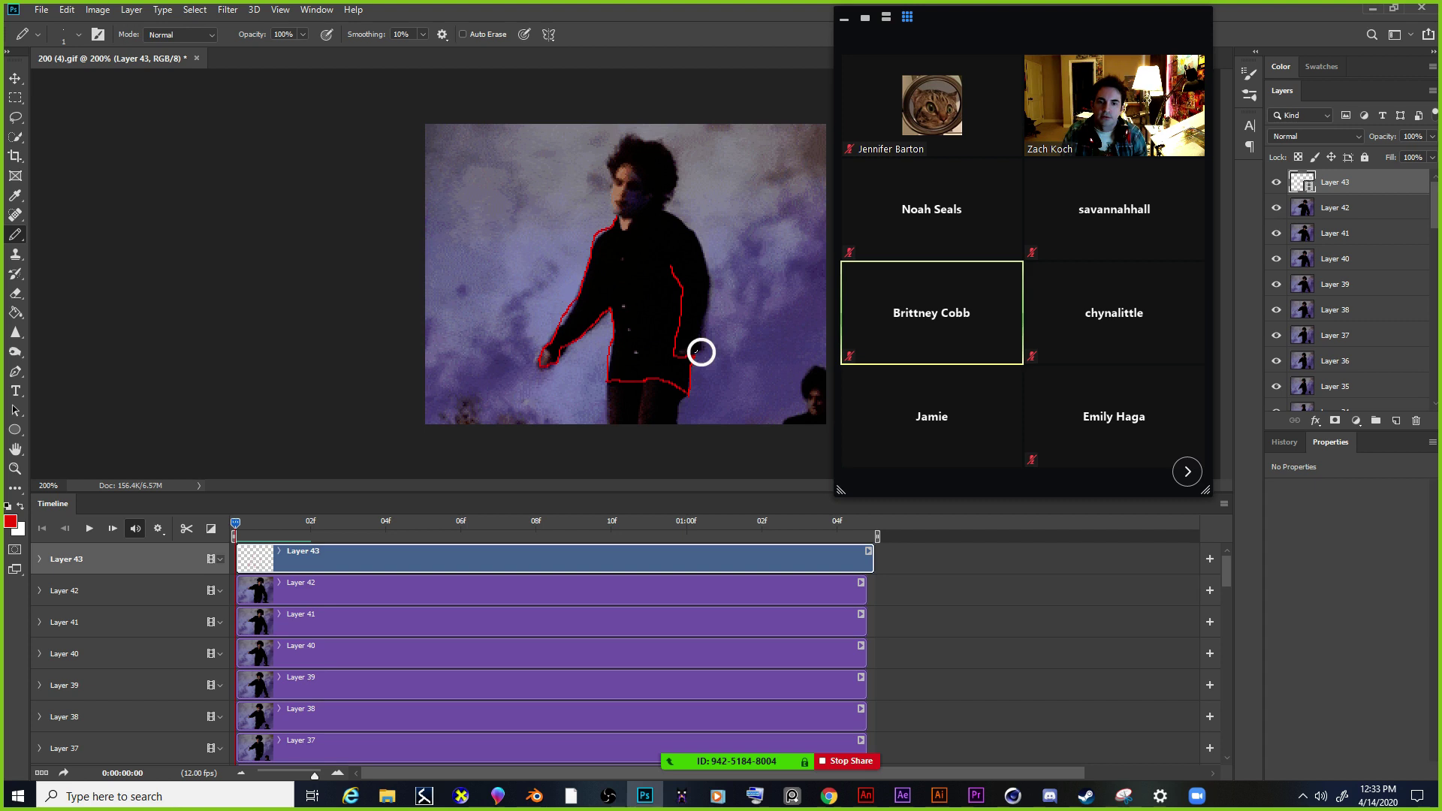
{"action": "right_click", "coordinate": [701, 352]}
{"action": "key", "text": "Escape"}
Undo the stray hip mark, then outline the right side, hair and left leg in red
{"action": "key", "text": "ctrl+z"}
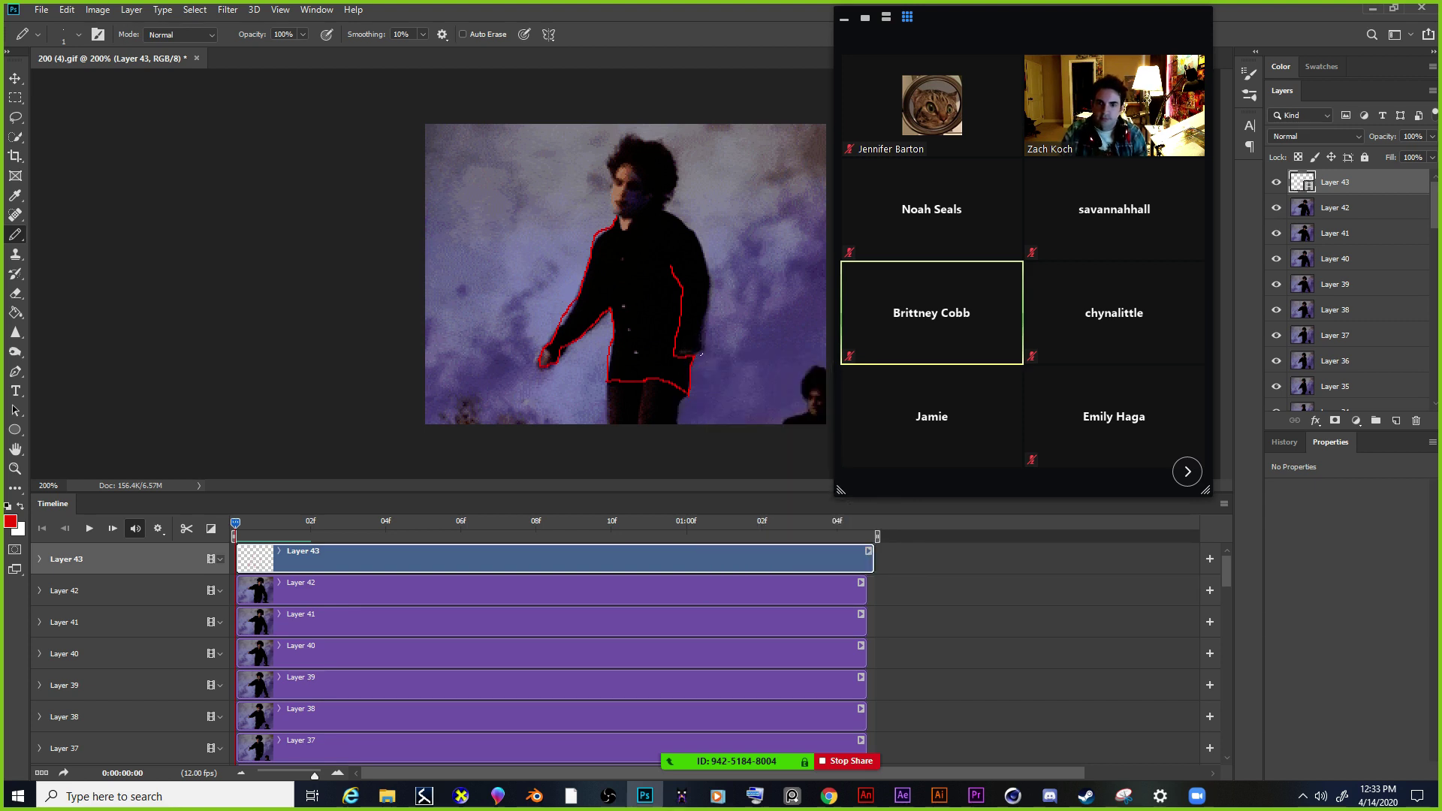
{"action": "mouse_move", "coordinate": [696, 352]}
{"action": "left_mouse_down"}
{"action": "mouse_move", "coordinate": [702, 257]}
{"action": "mouse_move", "coordinate": [674, 221]}
{"action": "left_mouse_up"}
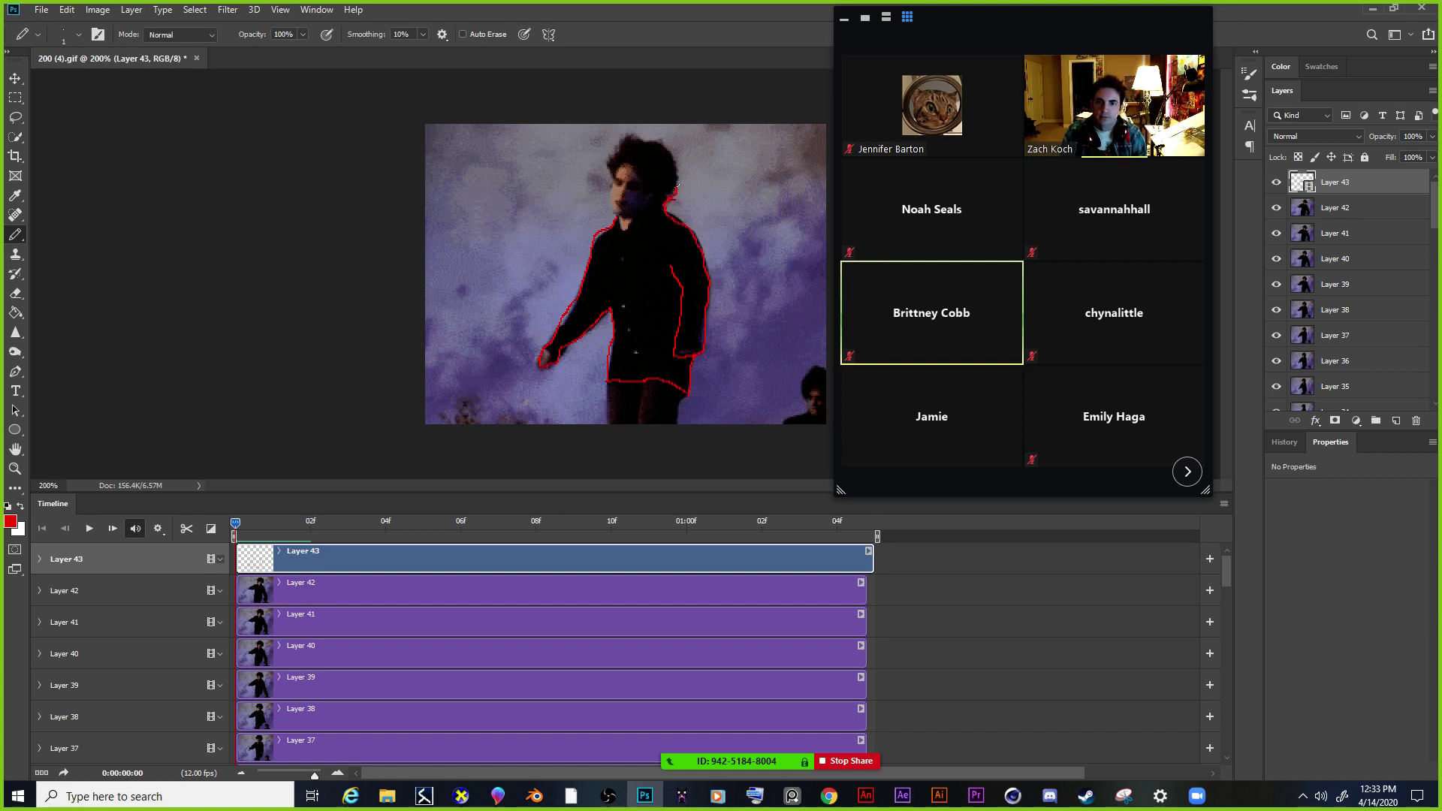
{"action": "left_click_drag", "start_coordinate": [678, 184], "coordinate": [626, 135]}
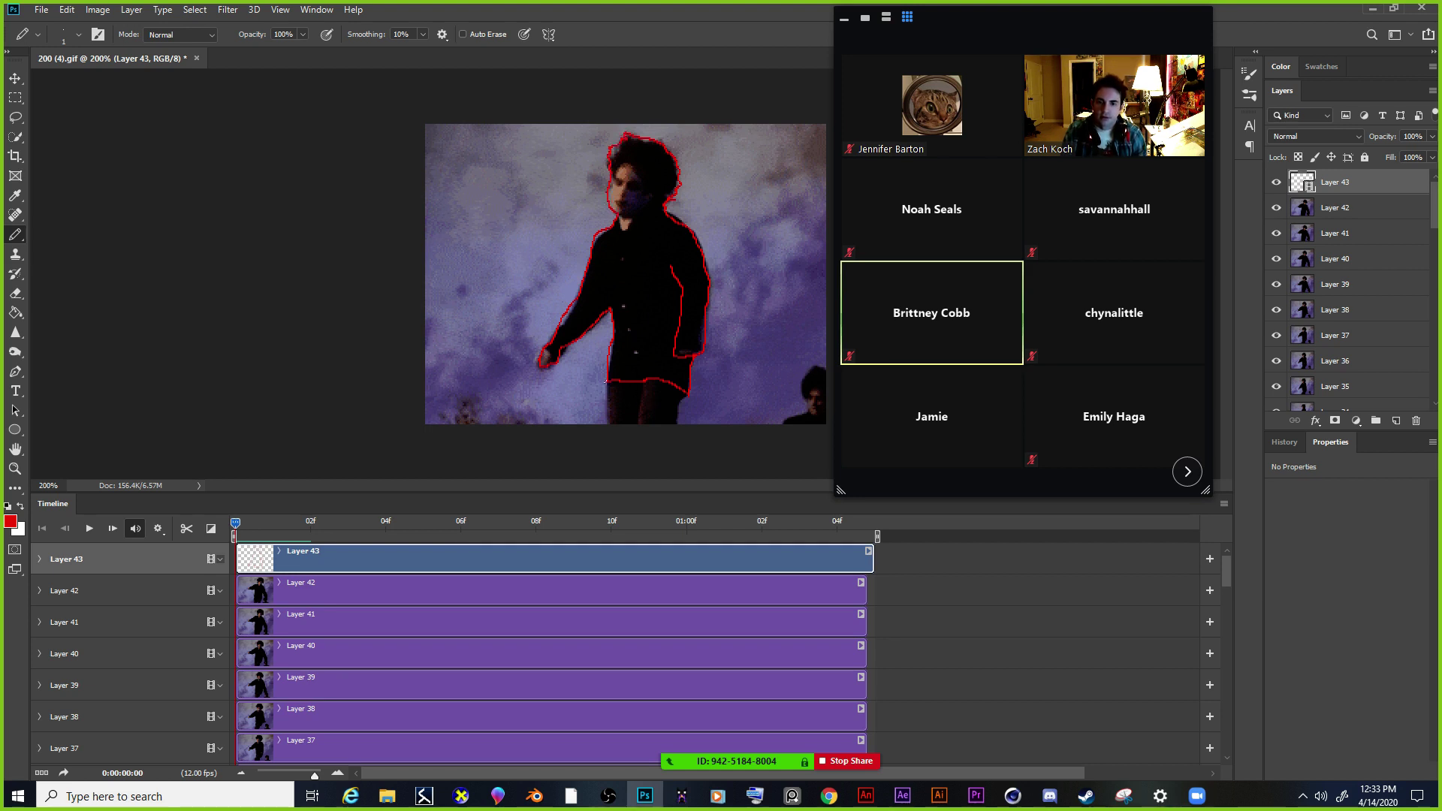
{"action": "left_click_drag", "start_coordinate": [607, 381], "coordinate": [617, 424]}
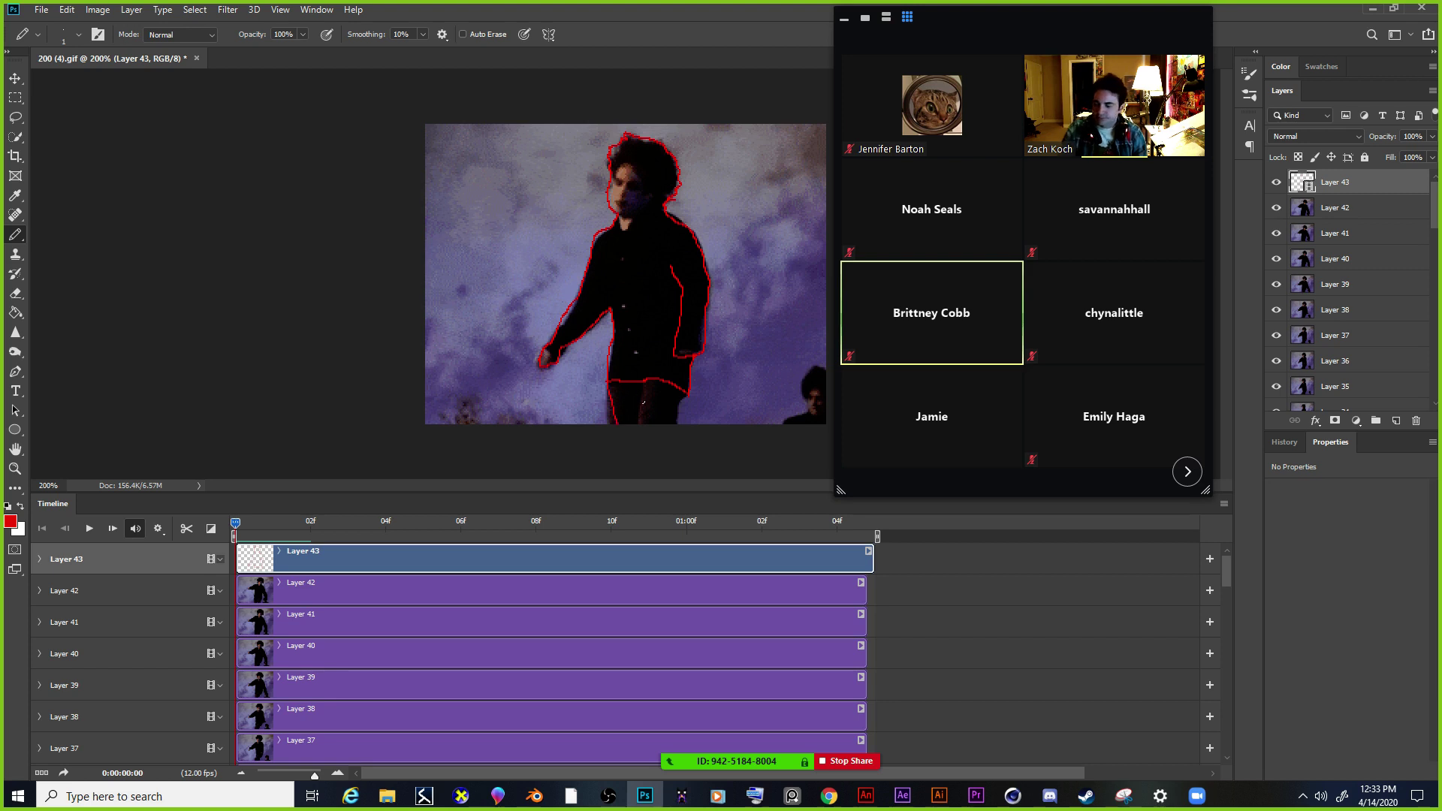
{"action": "mouse_move", "coordinate": [608, 379]}
{"action": "left_mouse_down"}
{"action": "mouse_move", "coordinate": [607, 430]}
{"action": "mouse_move", "coordinate": [663, 402]}
{"action": "mouse_move", "coordinate": [644, 384]}
{"action": "mouse_move", "coordinate": [641, 424]}
{"action": "left_mouse_up"}
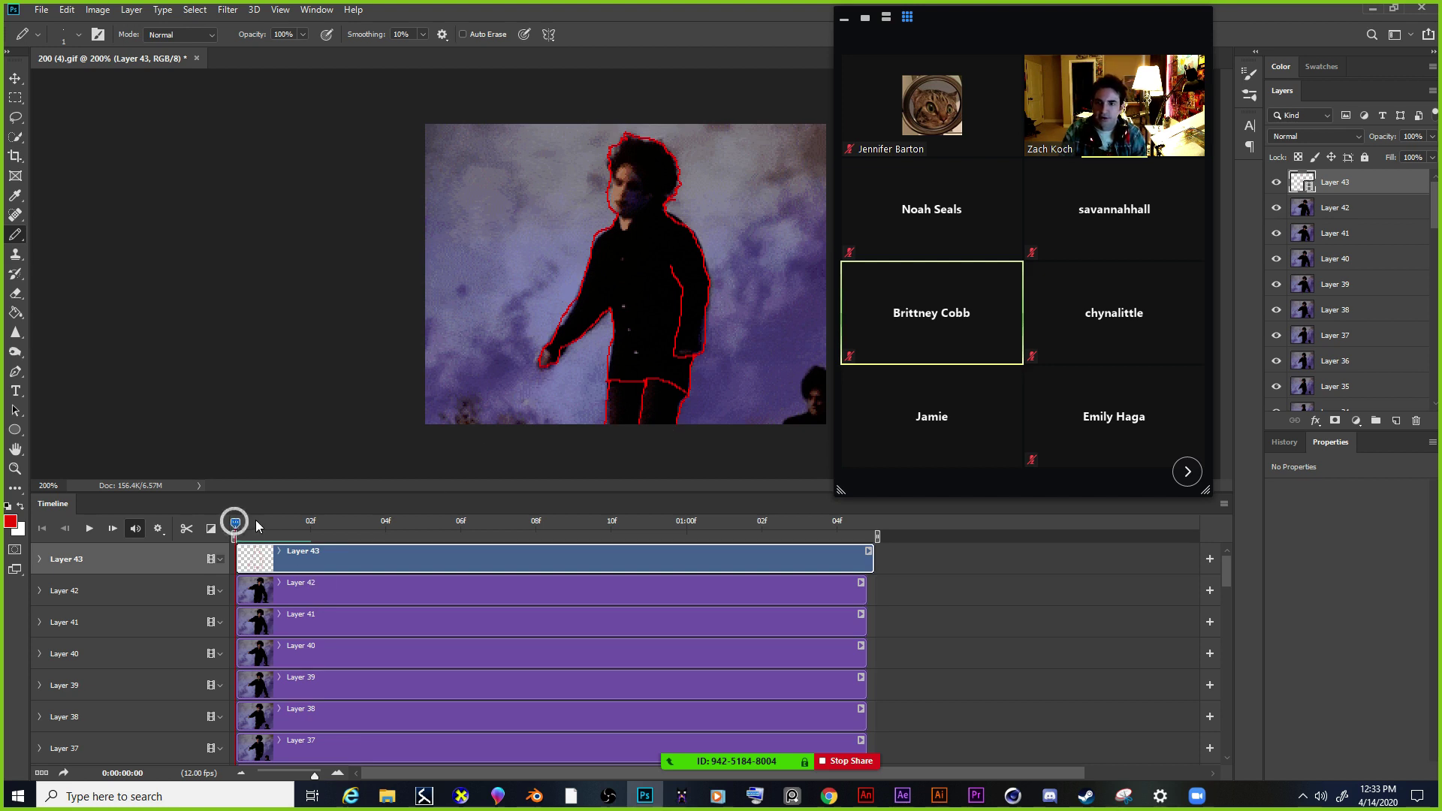
Move the Timeline playhead to the second frame
{"action": "right_click", "coordinate": [234, 529]}
{"action": "key", "text": "Escape"}
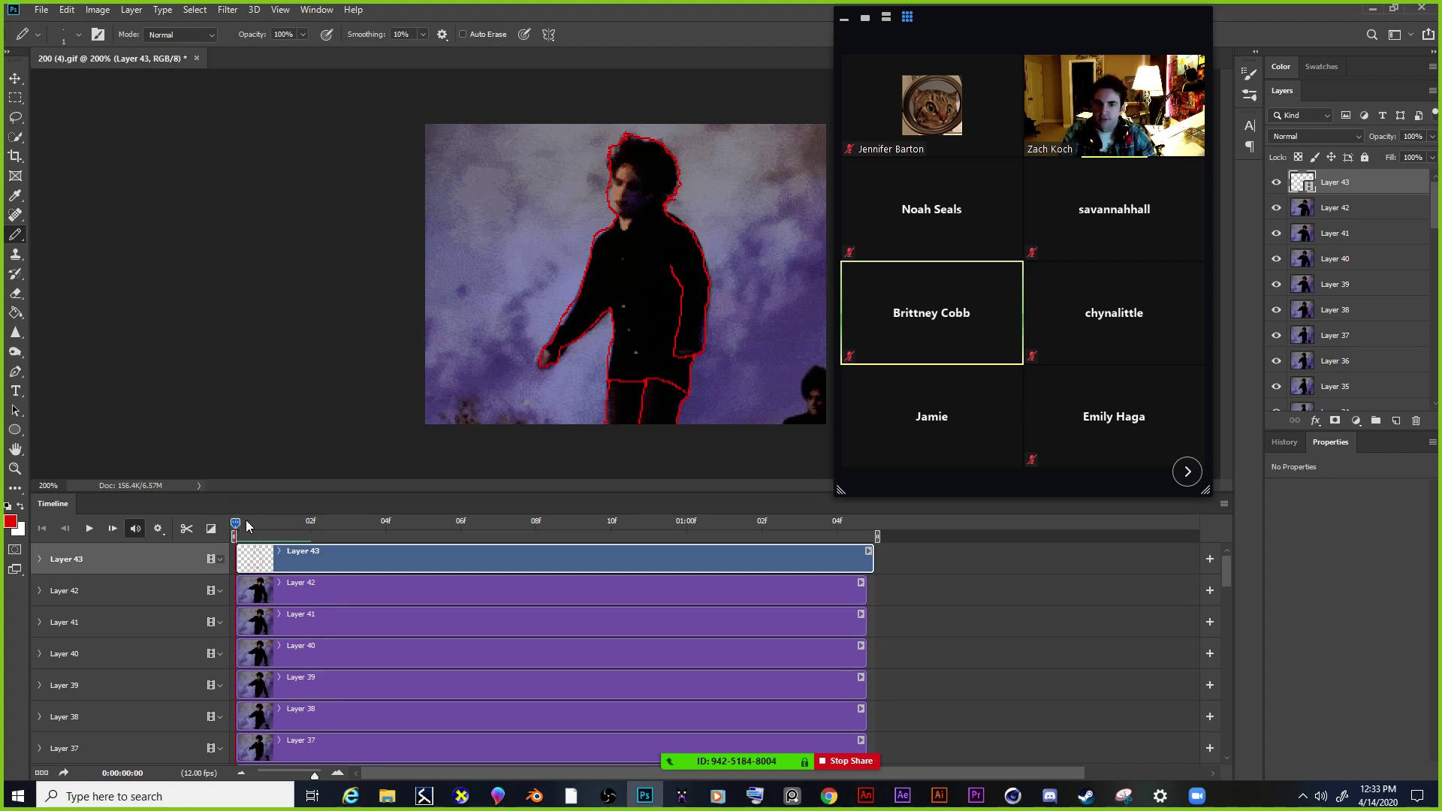
{"action": "left_click_drag", "start_coordinate": [239, 526], "coordinate": [273, 531]}
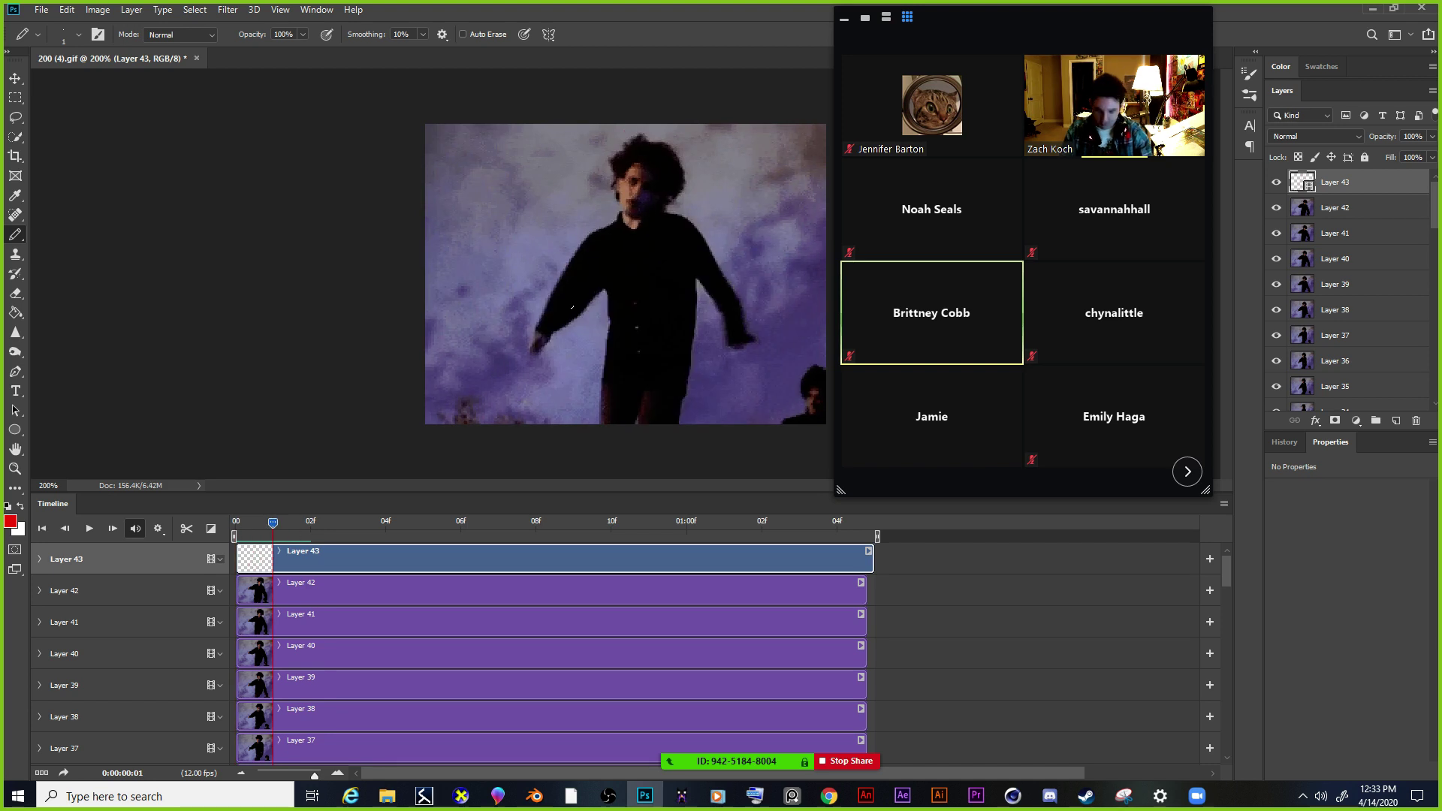
On frame 1, outline the collar, neck, shoulder and outer right arm in red
{"action": "mouse_move", "coordinate": [1012, 386]}
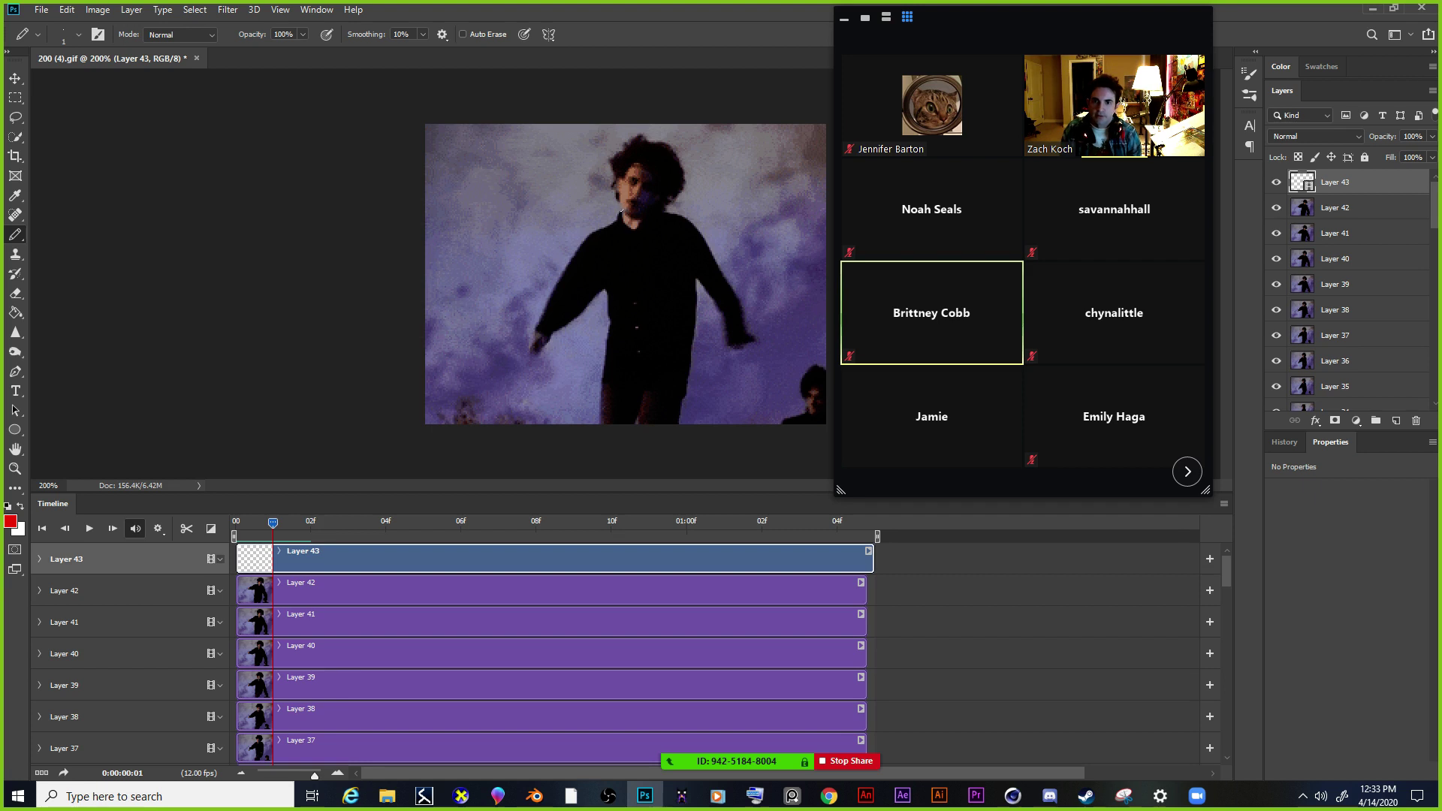
{"action": "mouse_move", "coordinate": [621, 211]}
{"action": "left_mouse_down"}
{"action": "mouse_move", "coordinate": [586, 237]}
{"action": "mouse_move", "coordinate": [536, 329]}
{"action": "mouse_move", "coordinate": [551, 342]}
{"action": "mouse_move", "coordinate": [607, 292]}
{"action": "mouse_move", "coordinate": [601, 387]}
{"action": "mouse_move", "coordinate": [650, 387]}
{"action": "mouse_move", "coordinate": [691, 353]}
{"action": "mouse_move", "coordinate": [699, 288]}
{"action": "mouse_move", "coordinate": [721, 298]}
{"action": "mouse_move", "coordinate": [730, 345]}
{"action": "left_mouse_up"}
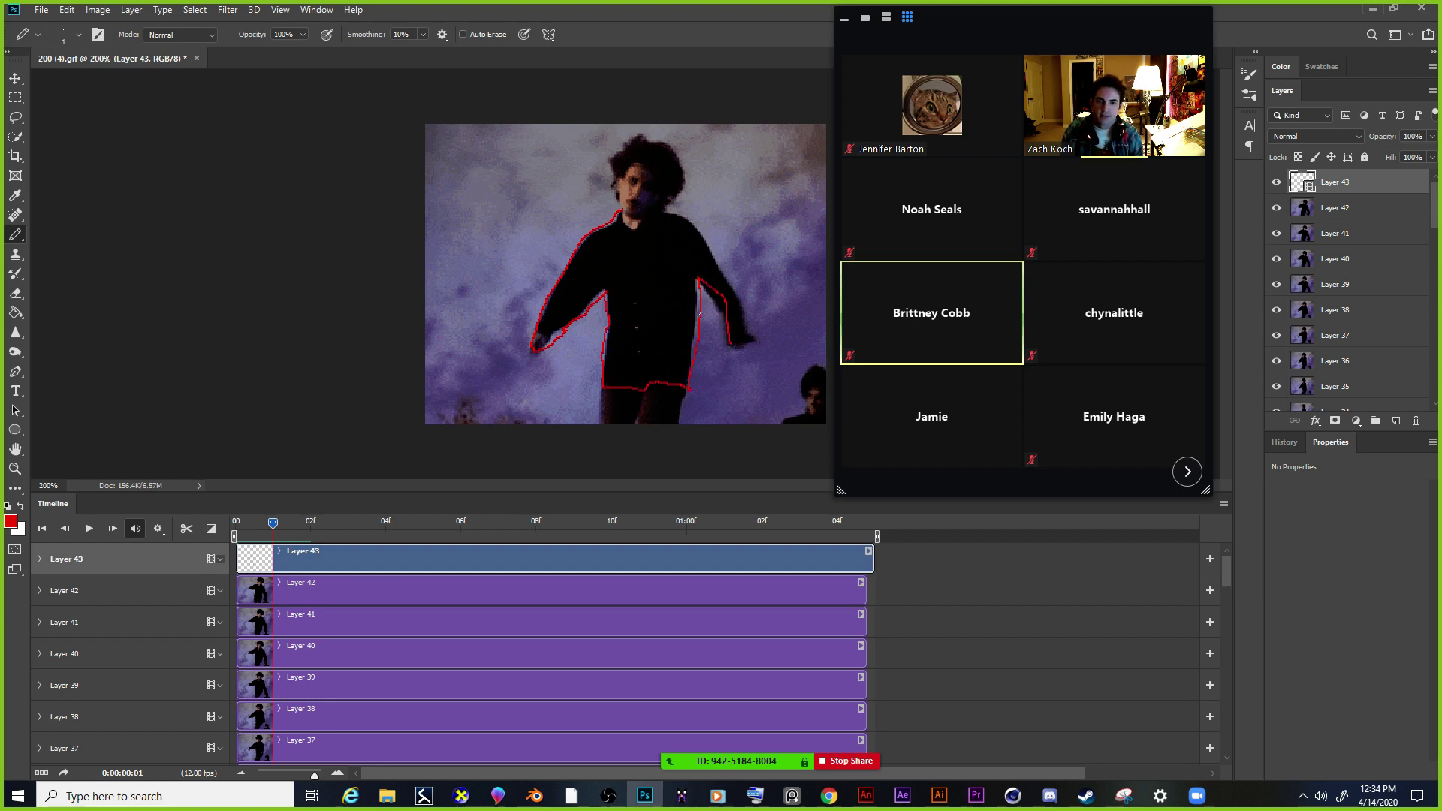
{"action": "key", "text": "ctrl+z"}
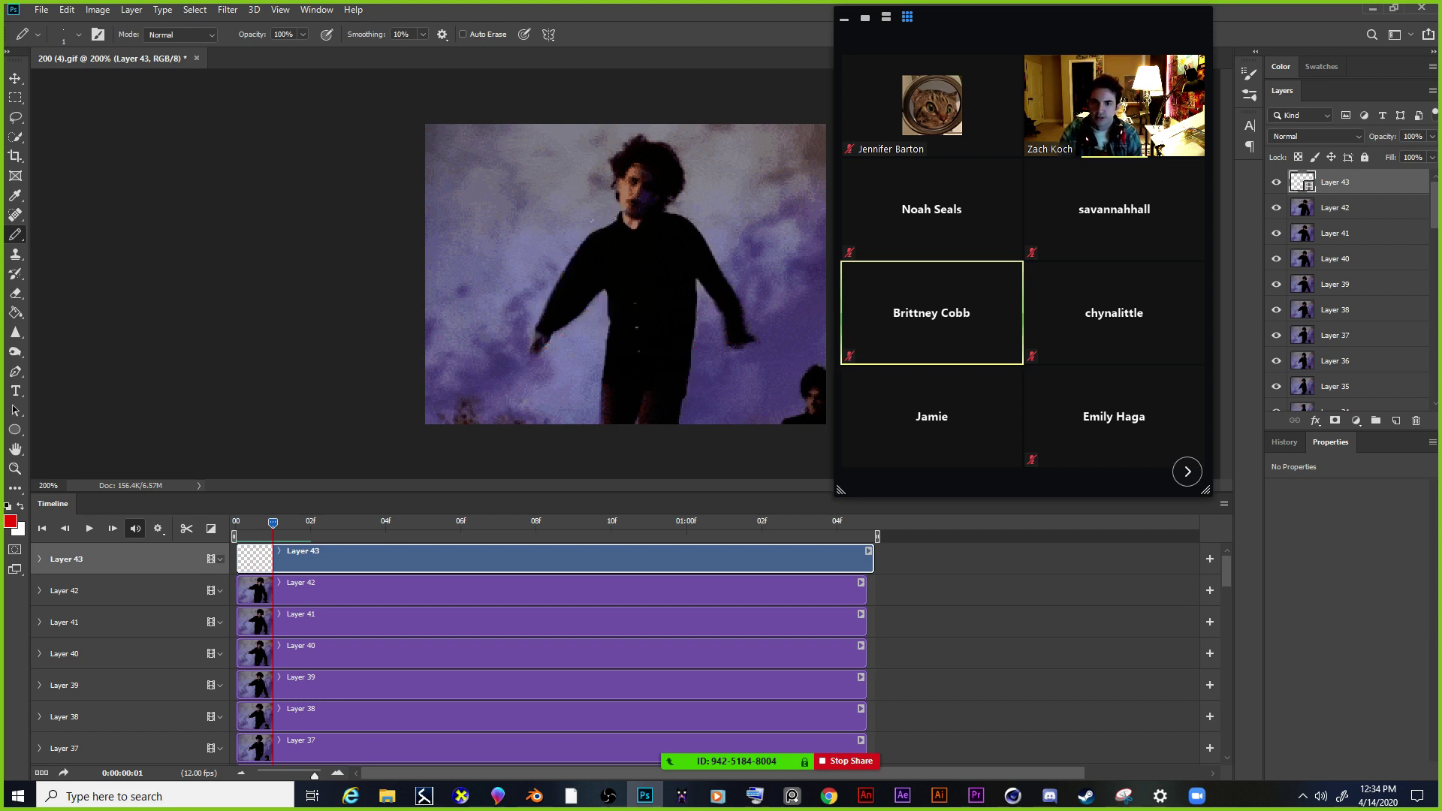
{"action": "mouse_move", "coordinate": [620, 213]}
{"action": "left_mouse_down"}
{"action": "mouse_move", "coordinate": [584, 236]}
{"action": "mouse_move", "coordinate": [530, 342]}
{"action": "mouse_move", "coordinate": [540, 350]}
{"action": "mouse_move", "coordinate": [605, 290]}
{"action": "mouse_move", "coordinate": [599, 385]}
{"action": "mouse_move", "coordinate": [687, 369]}
{"action": "left_mouse_up"}
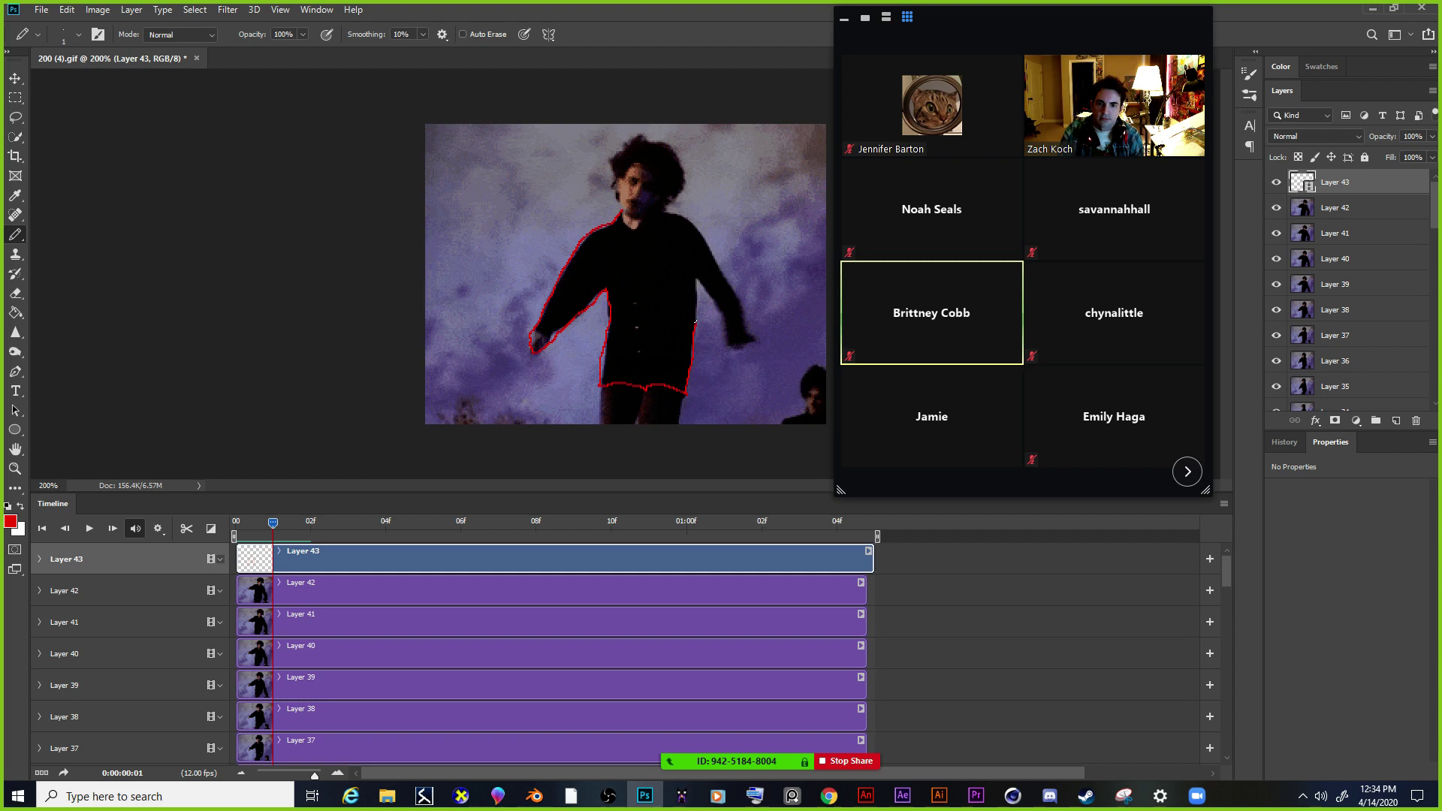
{"action": "left_click_drag", "start_coordinate": [695, 282], "coordinate": [738, 342]}
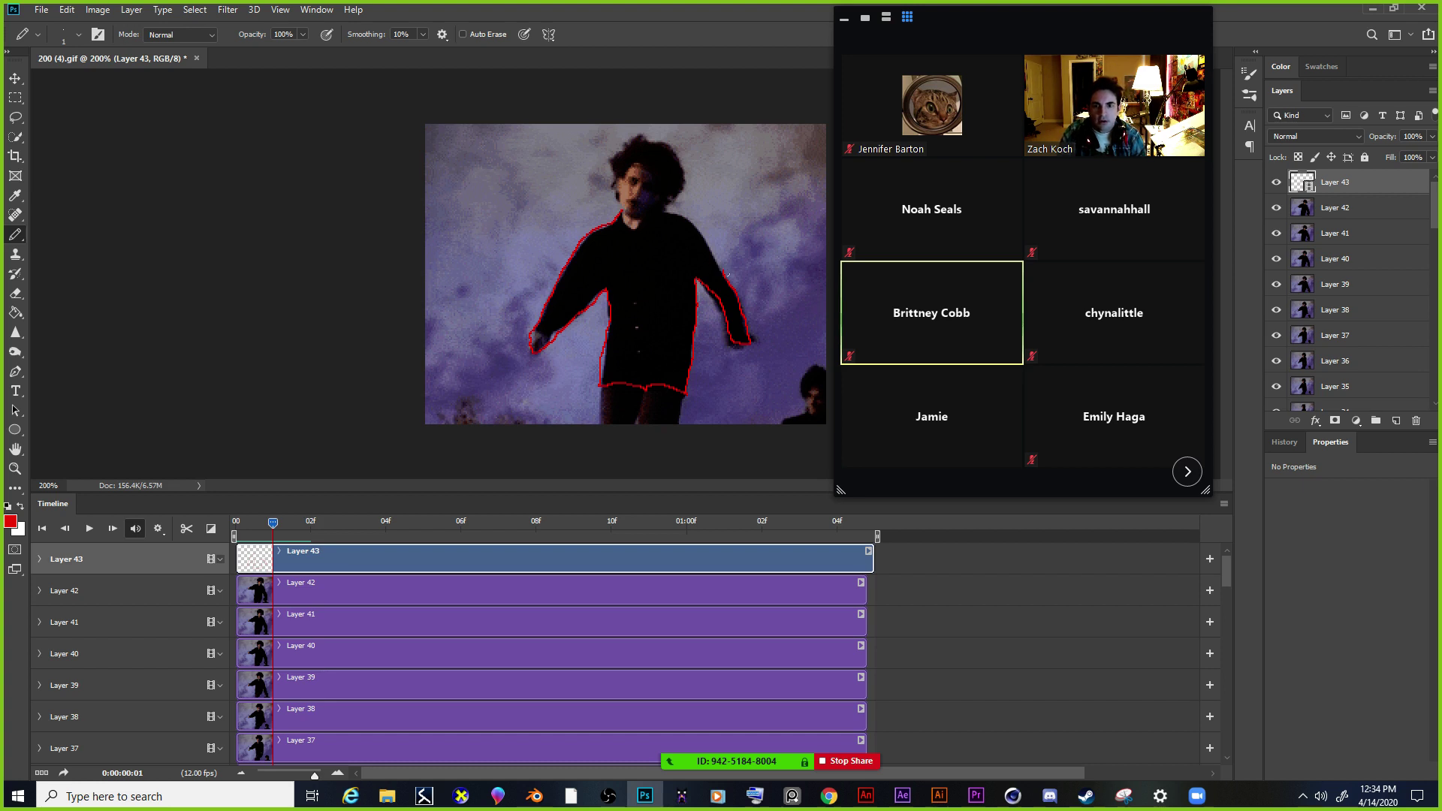
Trace the right shoulder and the line between the legs, then go to frame 2
{"action": "right_click", "coordinate": [728, 275]}
{"action": "left_click", "coordinate": [725, 265]}
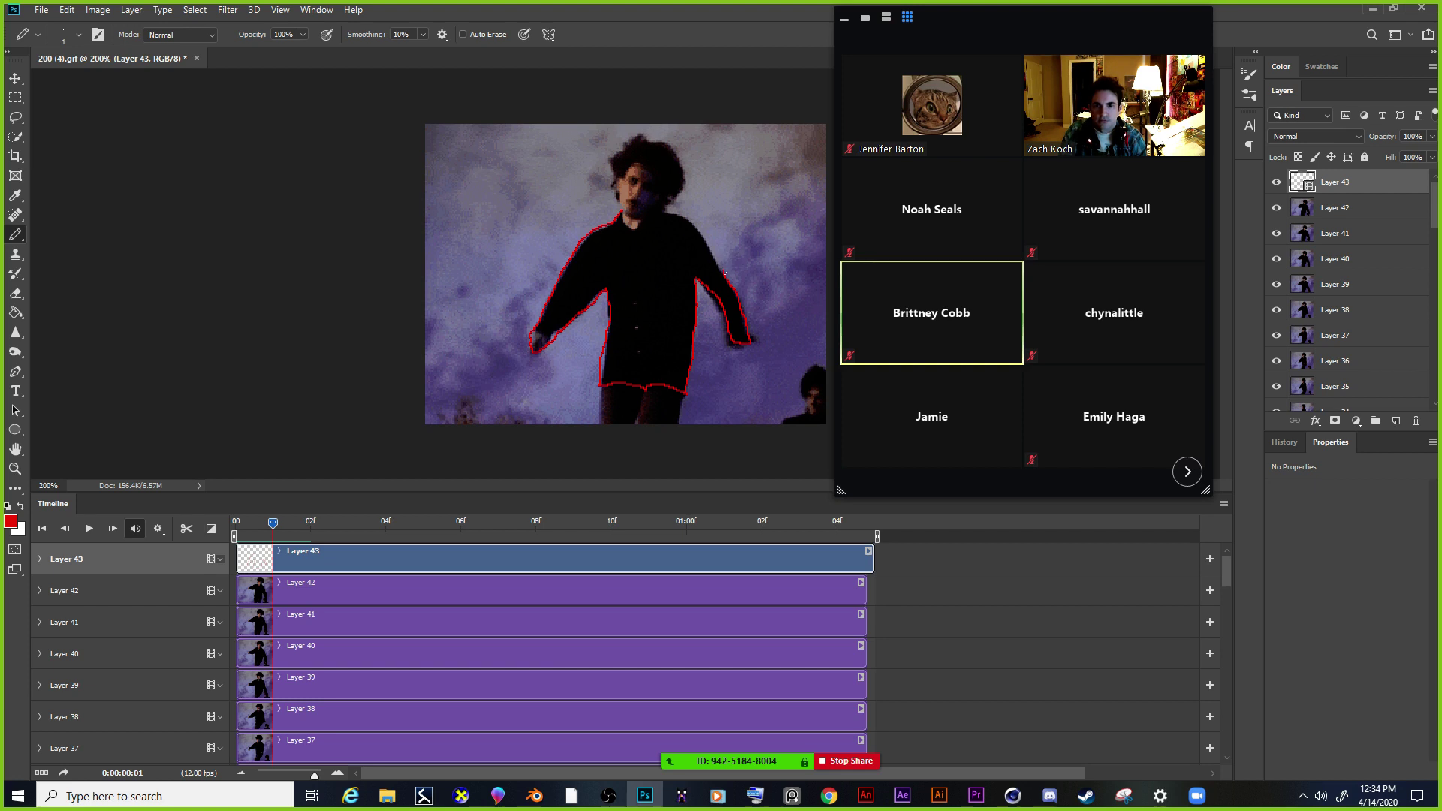
{"action": "mouse_move", "coordinate": [718, 265]}
{"action": "left_mouse_down"}
{"action": "mouse_move", "coordinate": [667, 210]}
{"action": "mouse_move", "coordinate": [684, 187]}
{"action": "mouse_move", "coordinate": [675, 154]}
{"action": "mouse_move", "coordinate": [637, 135]}
{"action": "mouse_move", "coordinate": [613, 170]}
{"action": "left_mouse_up"}
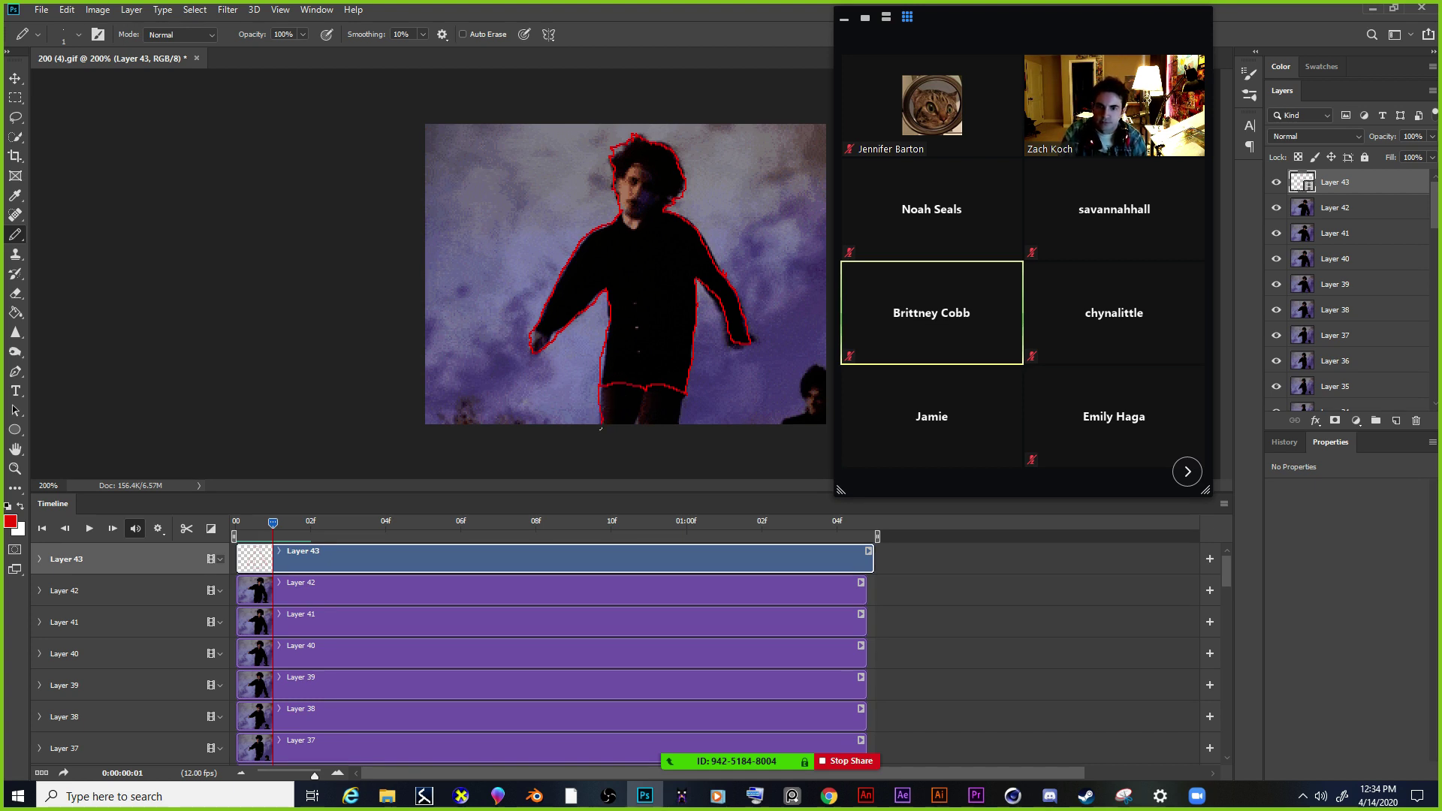
{"action": "left_click_drag", "start_coordinate": [642, 424], "coordinate": [644, 388]}
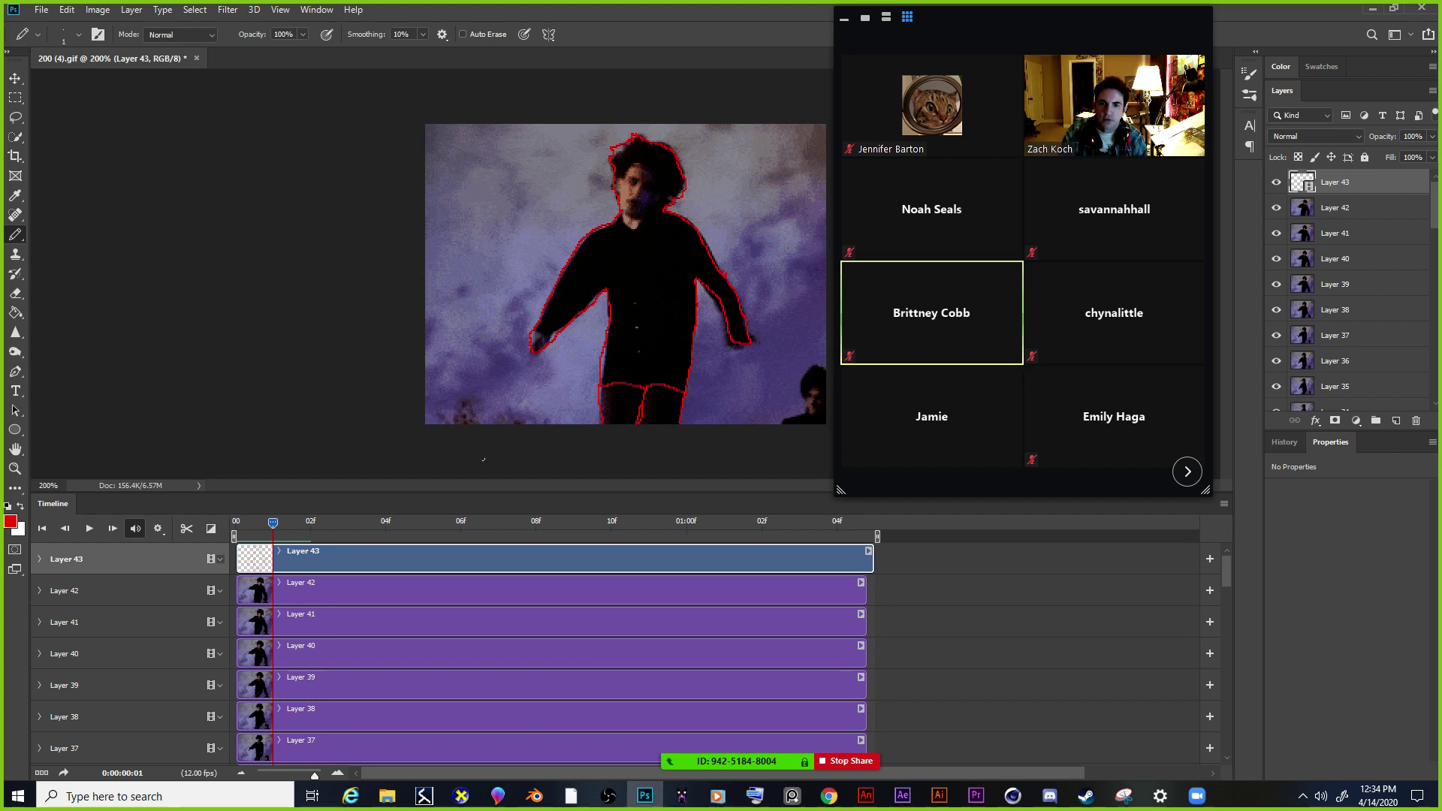
{"action": "left_click_drag", "start_coordinate": [273, 524], "coordinate": [311, 529]}
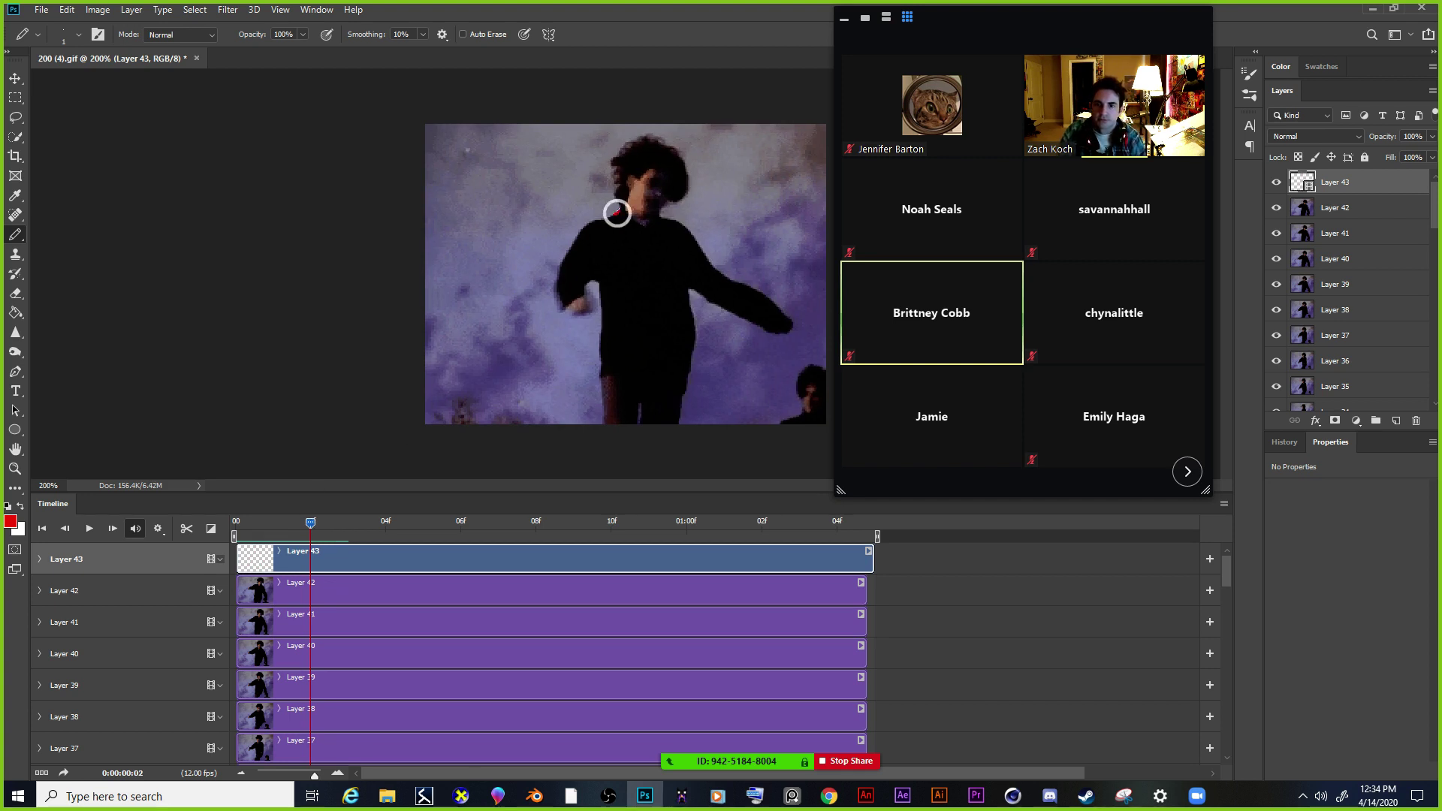
On frame 2, outline the face edge, under the chin and the inner leg in red
{"action": "mouse_move", "coordinate": [616, 213]}
{"action": "left_mouse_down"}
{"action": "mouse_move", "coordinate": [617, 154]}
{"action": "mouse_move", "coordinate": [635, 133]}
{"action": "mouse_move", "coordinate": [682, 151]}
{"action": "left_mouse_up"}
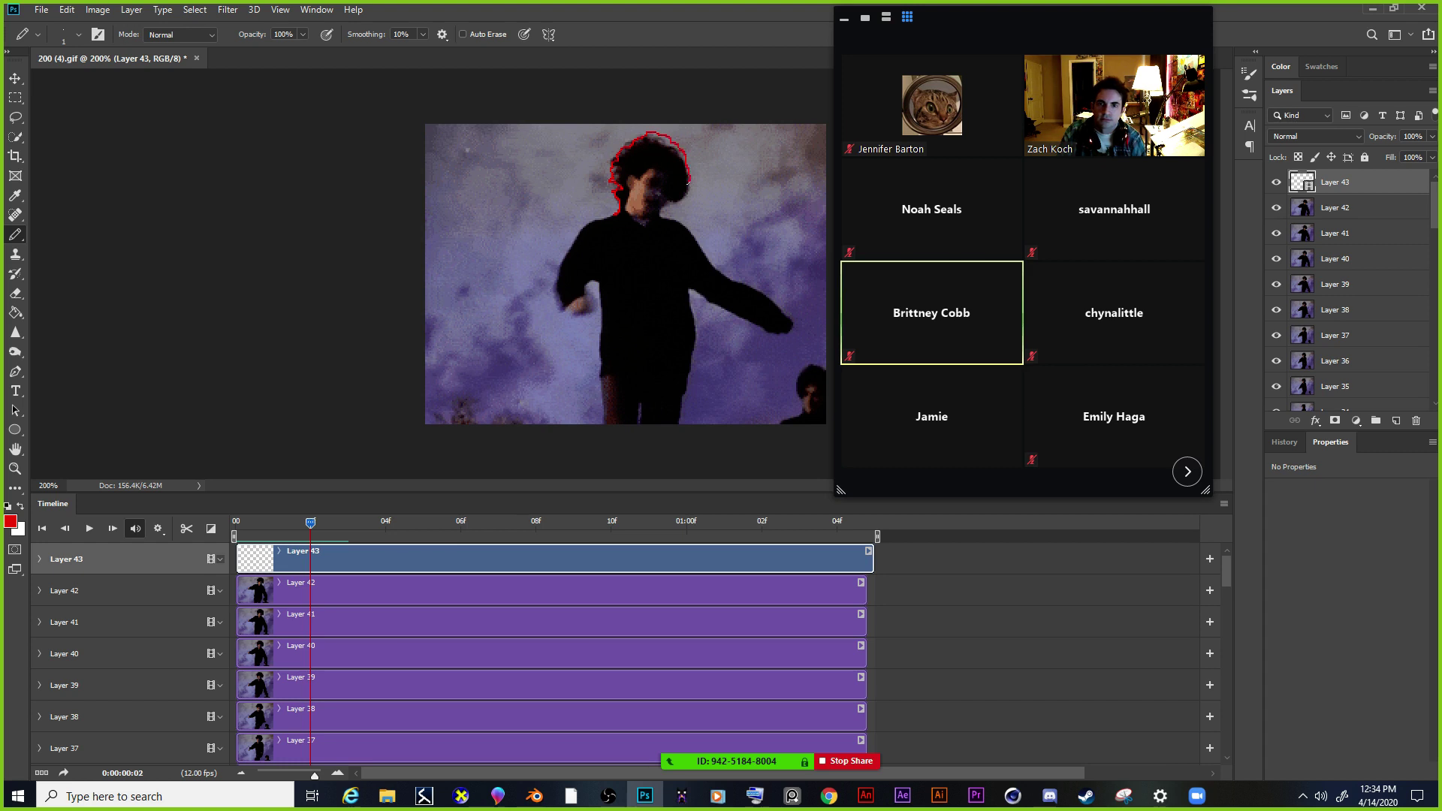
{"action": "mouse_move", "coordinate": [660, 209]}
{"action": "left_mouse_down"}
{"action": "mouse_move", "coordinate": [712, 272]}
{"action": "mouse_move", "coordinate": [793, 317]}
{"action": "mouse_move", "coordinate": [758, 326]}
{"action": "mouse_move", "coordinate": [688, 288]}
{"action": "mouse_move", "coordinate": [683, 396]}
{"action": "mouse_move", "coordinate": [614, 369]}
{"action": "left_mouse_up"}
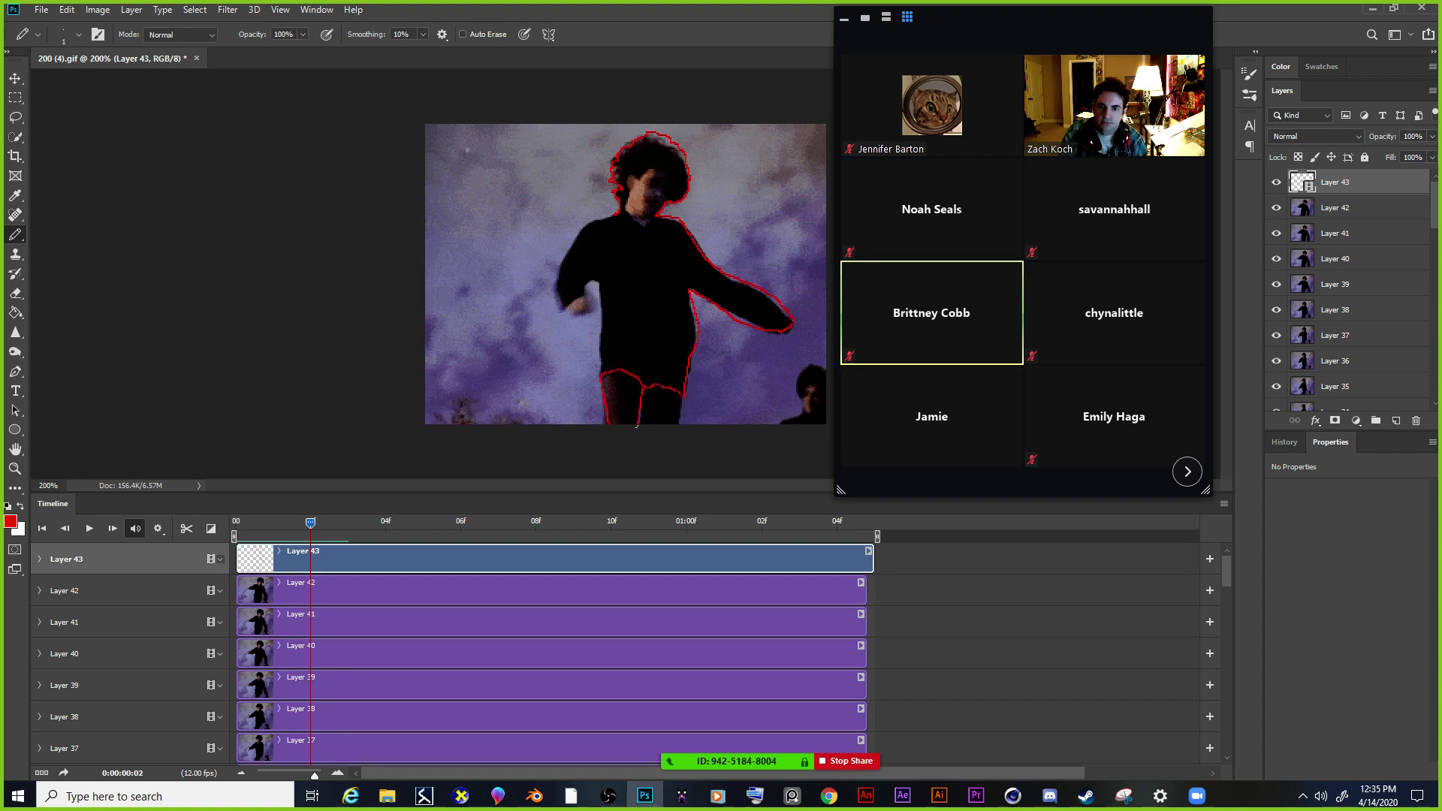
{"action": "left_click_drag", "start_coordinate": [642, 390], "coordinate": [643, 416]}
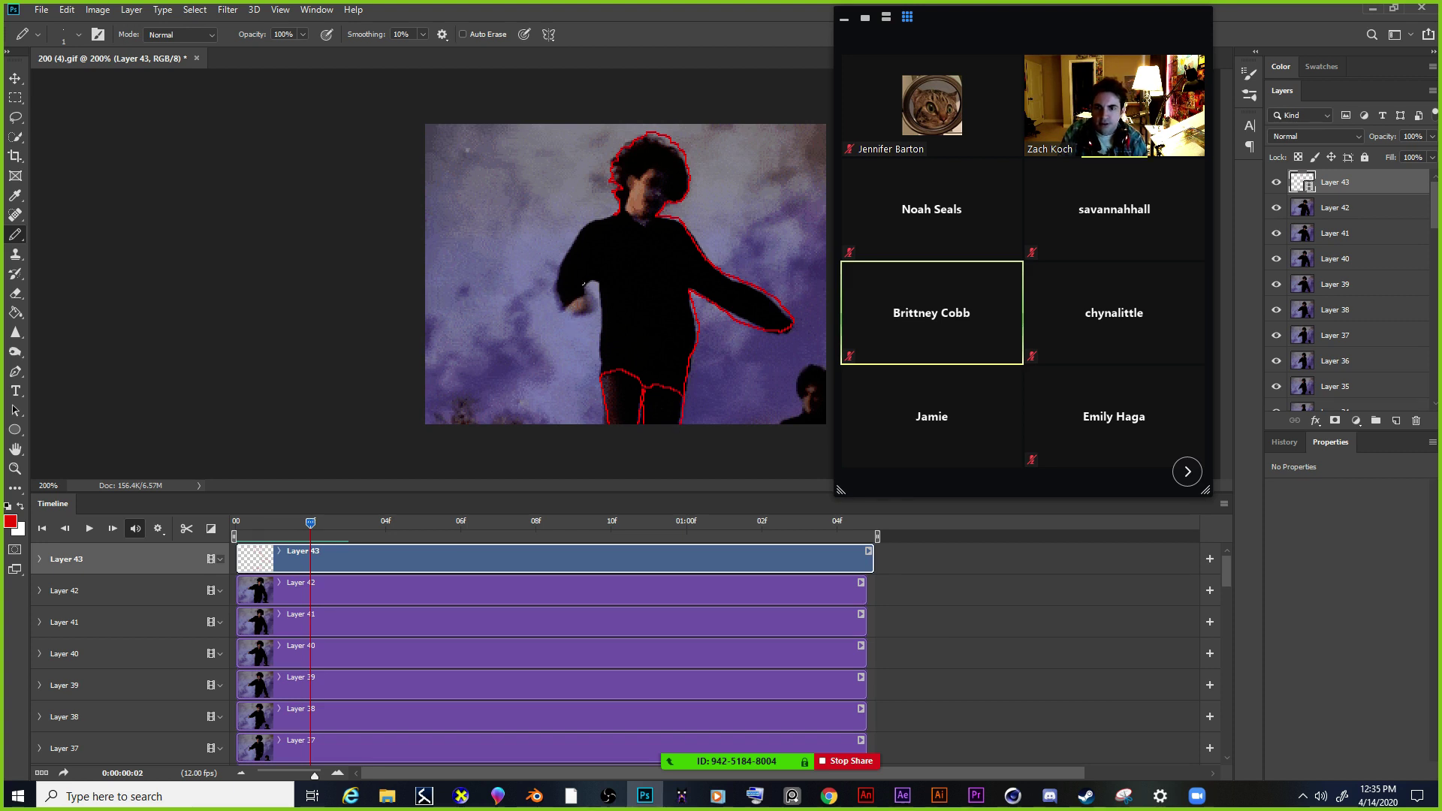
{"action": "left_click_drag", "start_coordinate": [591, 283], "coordinate": [604, 372]}
{"action": "key", "text": "ctrl+z"}
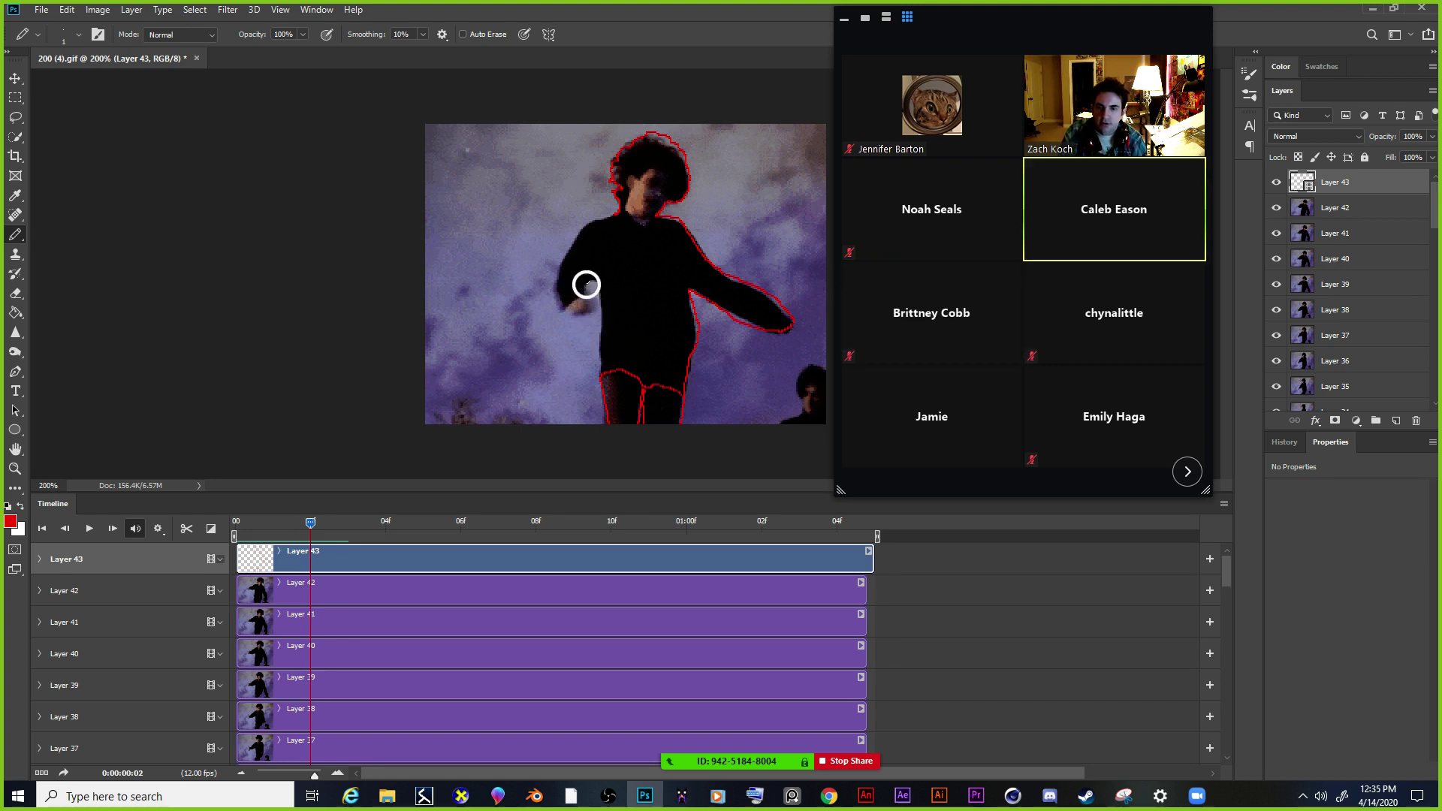
Redraw the red outline along the left upper arm, then move to frame 3
{"action": "right_click", "coordinate": [592, 283]}
{"action": "key", "text": "Escape"}
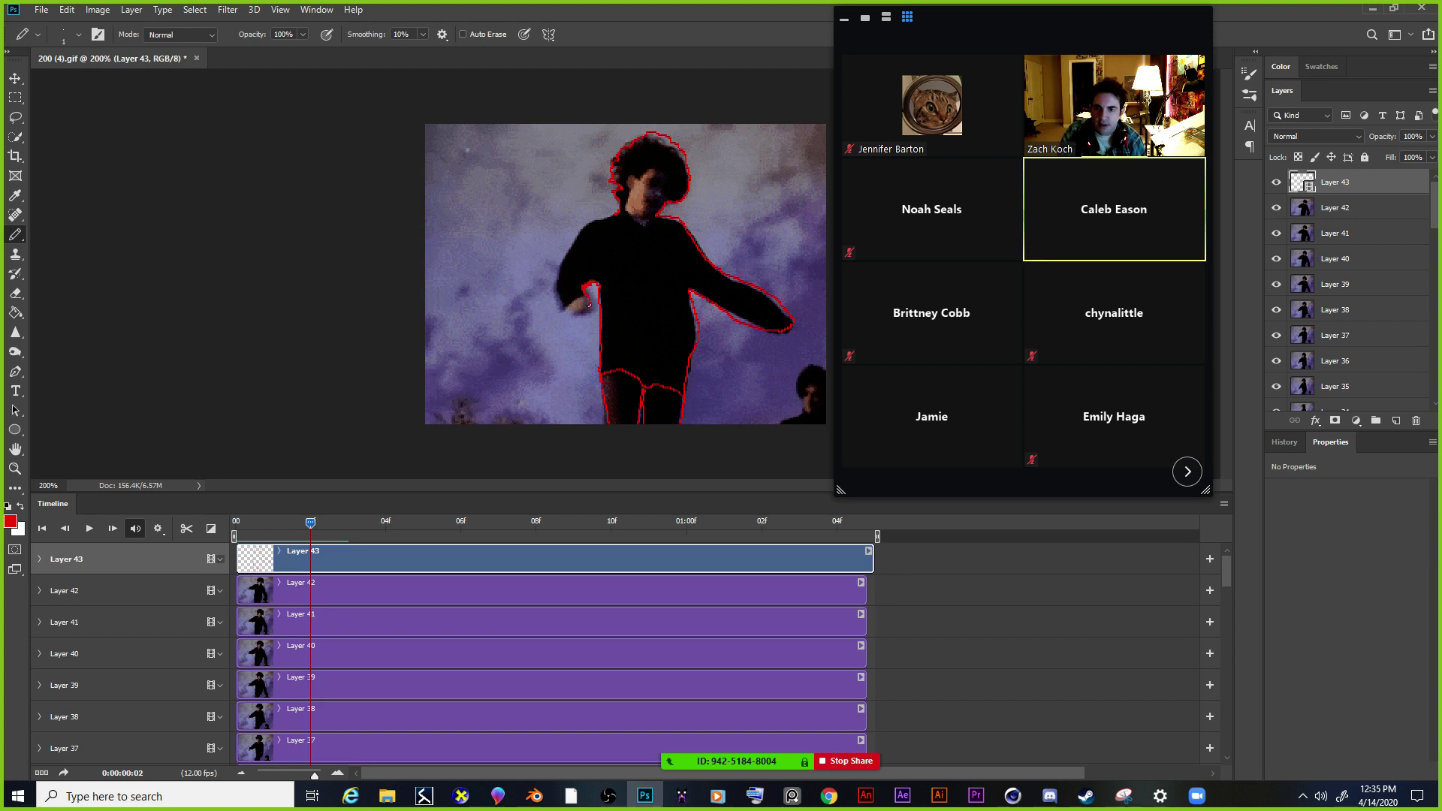
{"action": "left_click_drag", "start_coordinate": [555, 282], "coordinate": [569, 256]}
{"action": "key", "text": "ctrl+z"}
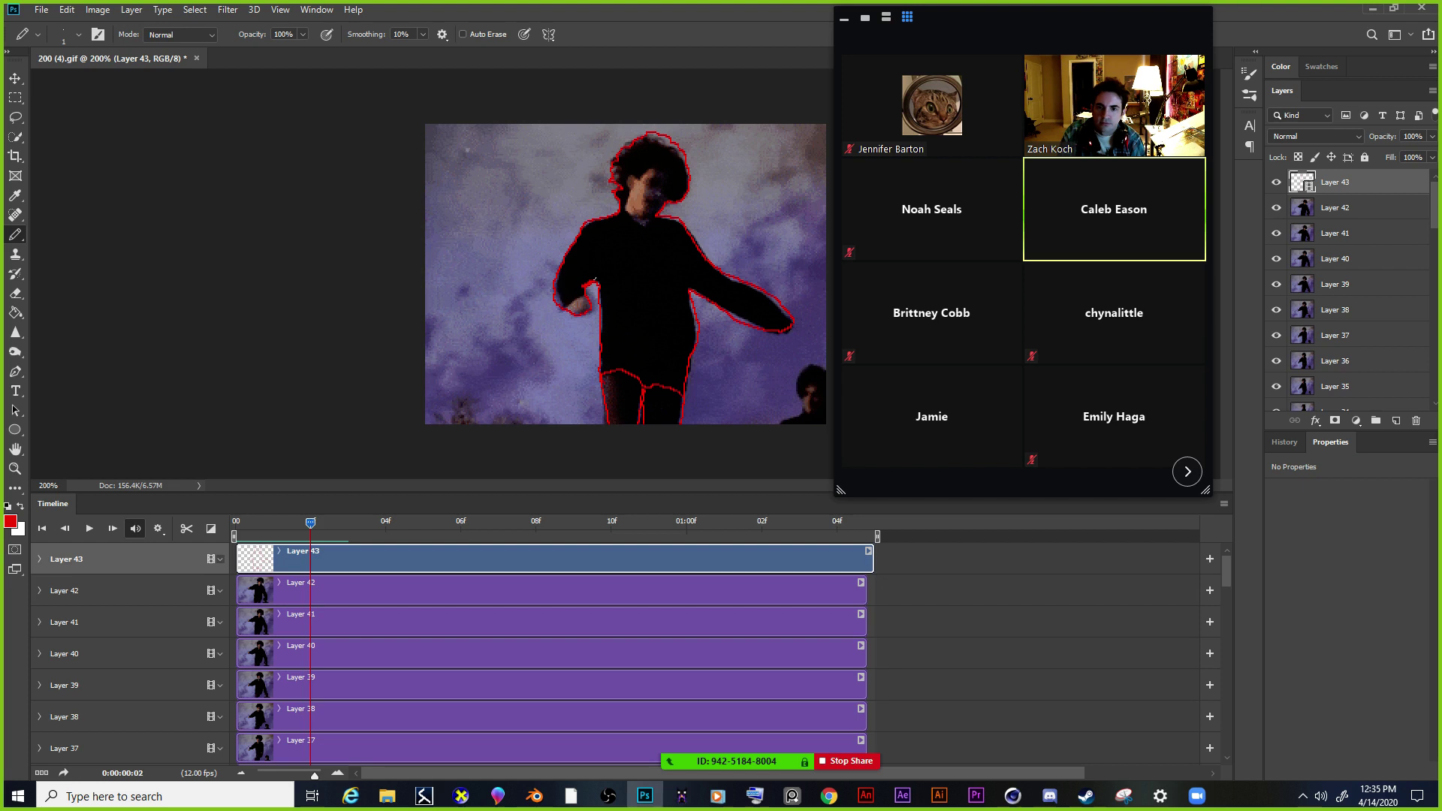
{"action": "left_click_drag", "start_coordinate": [584, 284], "coordinate": [613, 264]}
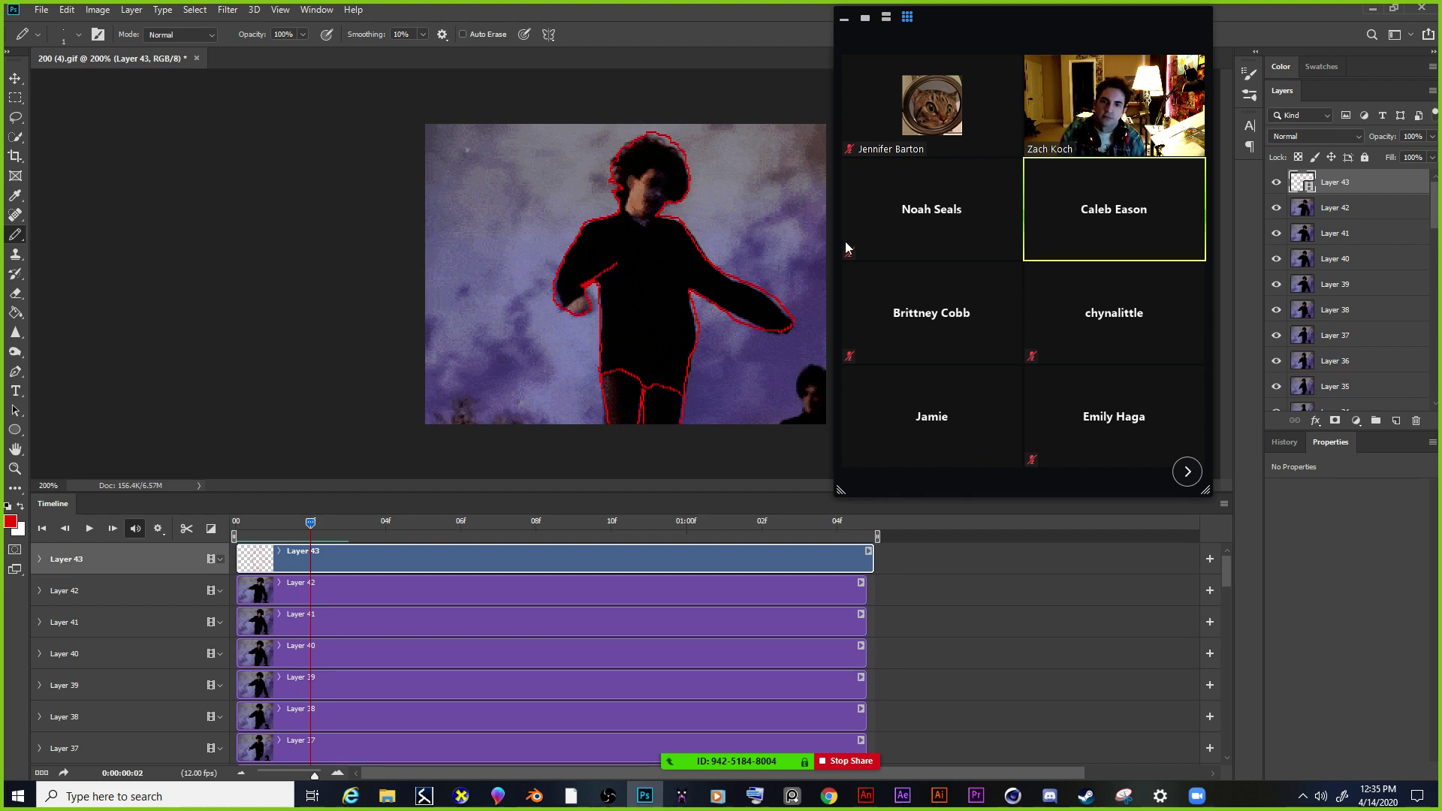
{"action": "left_click_drag", "start_coordinate": [311, 522], "coordinate": [337, 521]}
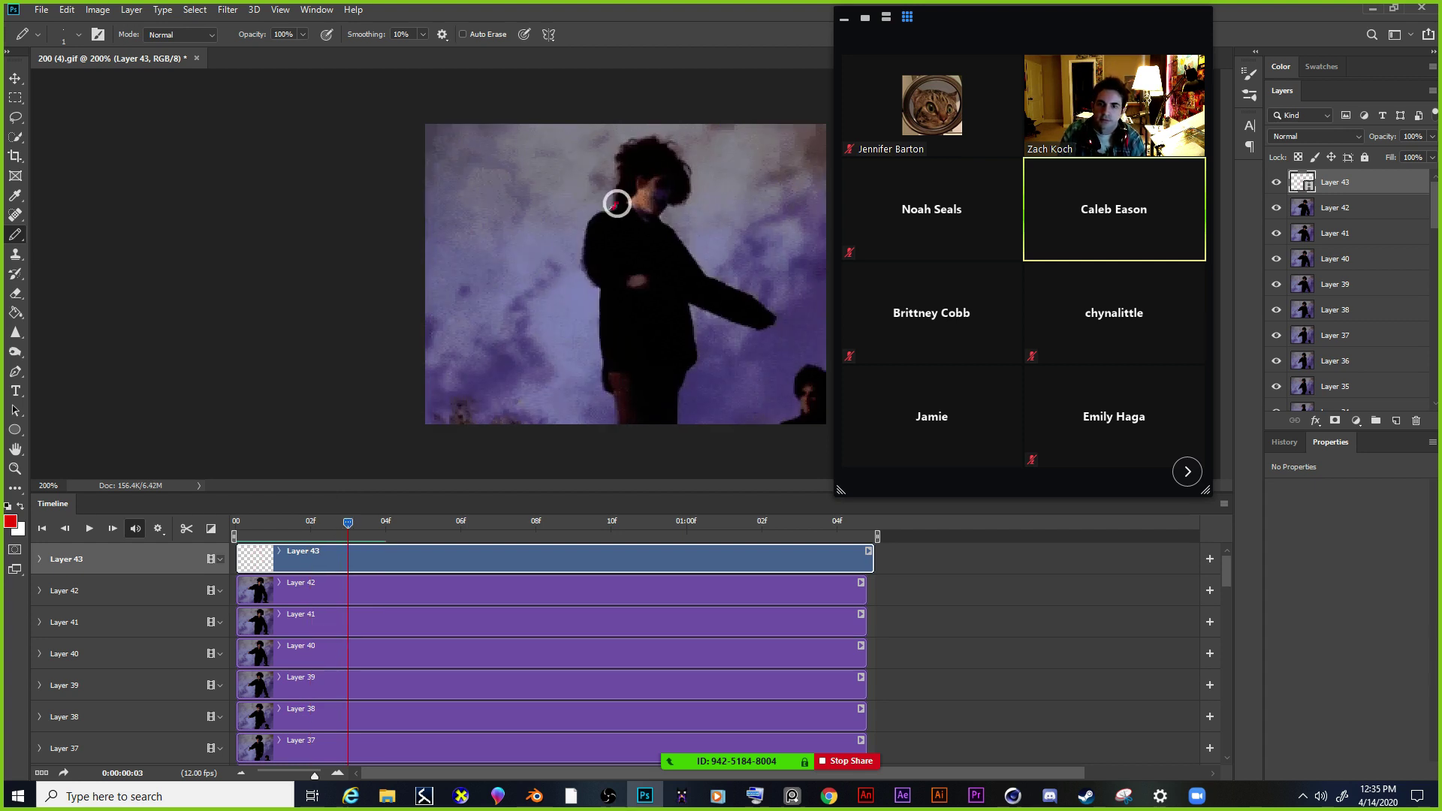
On frame 3, outline the left shoulder, left side and both leg lines in red
{"action": "left_click_drag", "start_coordinate": [617, 203], "coordinate": [593, 213]}
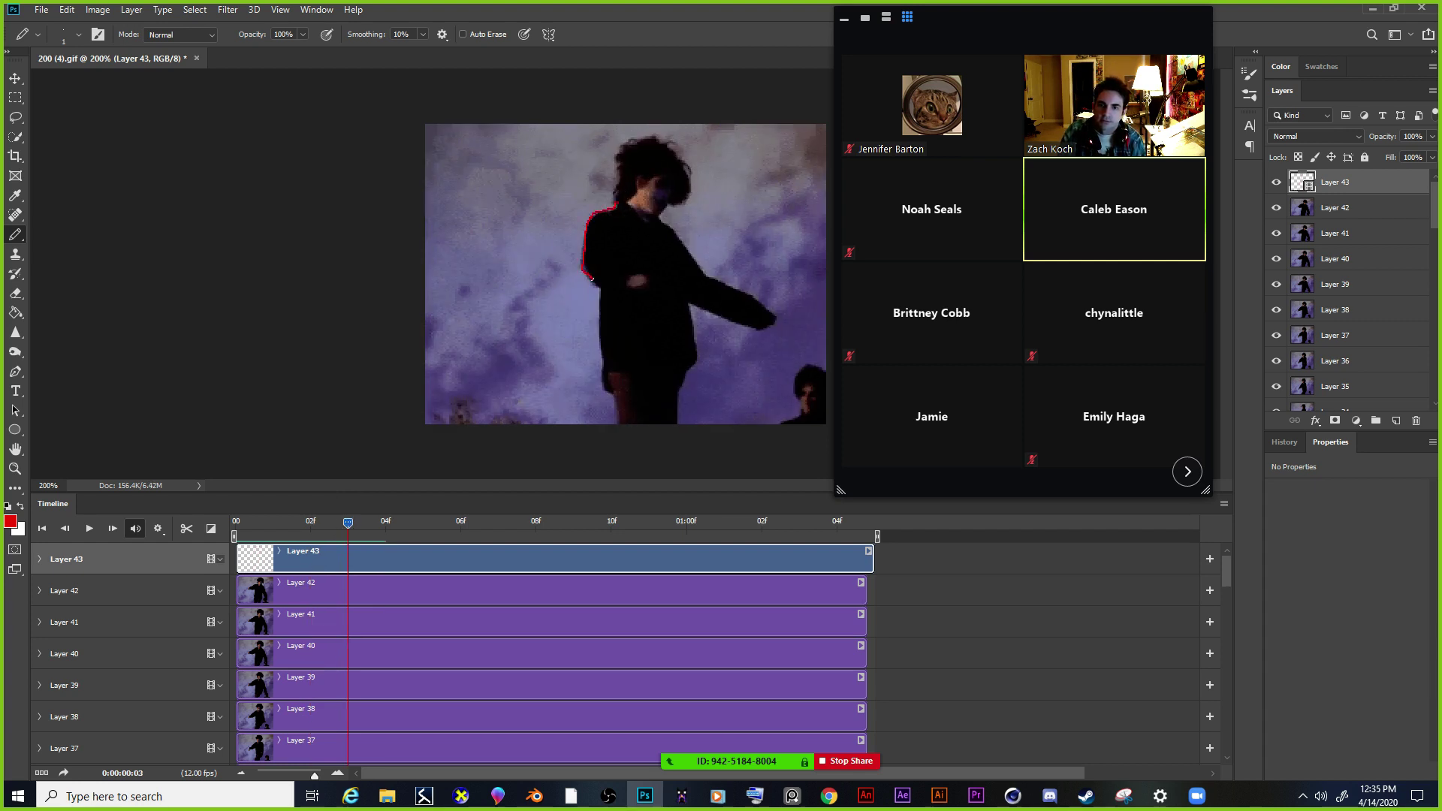
{"action": "mouse_move", "coordinate": [601, 292]}
{"action": "left_mouse_down"}
{"action": "mouse_move", "coordinate": [609, 392]}
{"action": "mouse_move", "coordinate": [621, 374]}
{"action": "mouse_move", "coordinate": [680, 383]}
{"action": "mouse_move", "coordinate": [696, 358]}
{"action": "mouse_move", "coordinate": [686, 305]}
{"action": "left_mouse_up"}
{"action": "left_click_drag", "start_coordinate": [612, 387], "coordinate": [631, 425]}
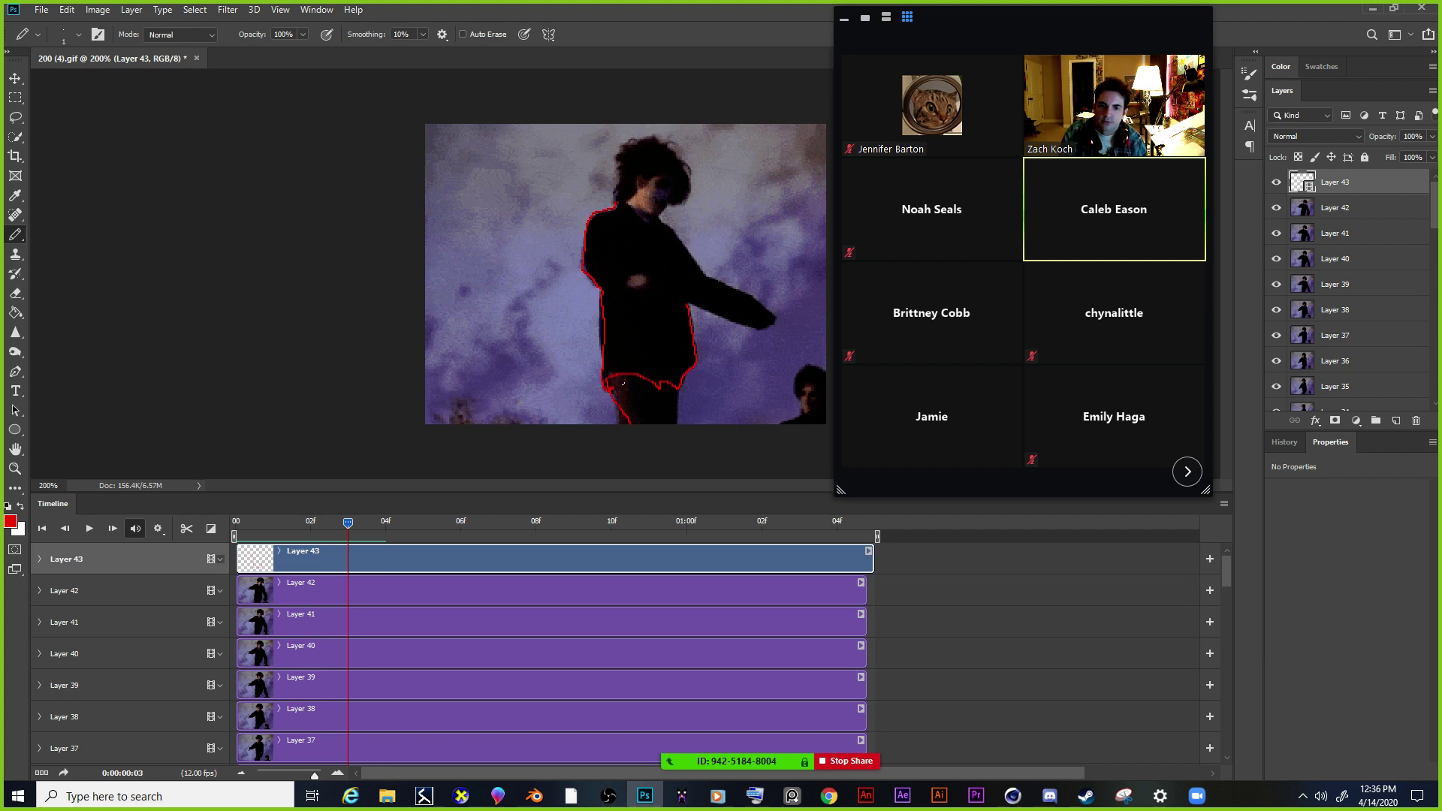
{"action": "key", "text": "ctrl+z"}
{"action": "key", "text": "ctrl+shift+z"}
{"action": "left_click_drag", "start_coordinate": [658, 388], "coordinate": [665, 425]}
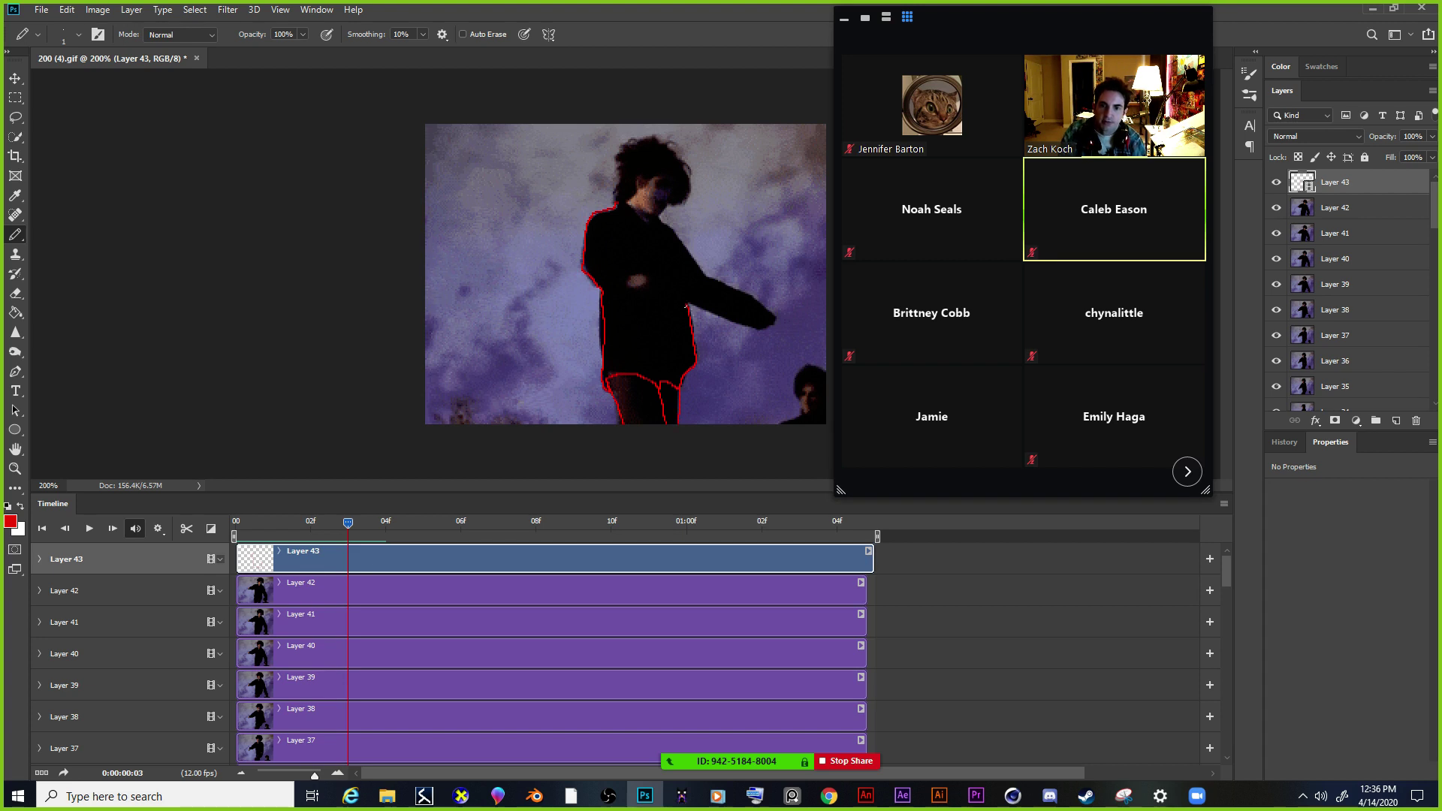
Trace the figure's outstretched arm in red, then advance to frame 4
{"action": "right_click", "coordinate": [686, 306]}
{"action": "left_click", "coordinate": [689, 118]}
{"action": "left_click", "coordinate": [685, 302]}
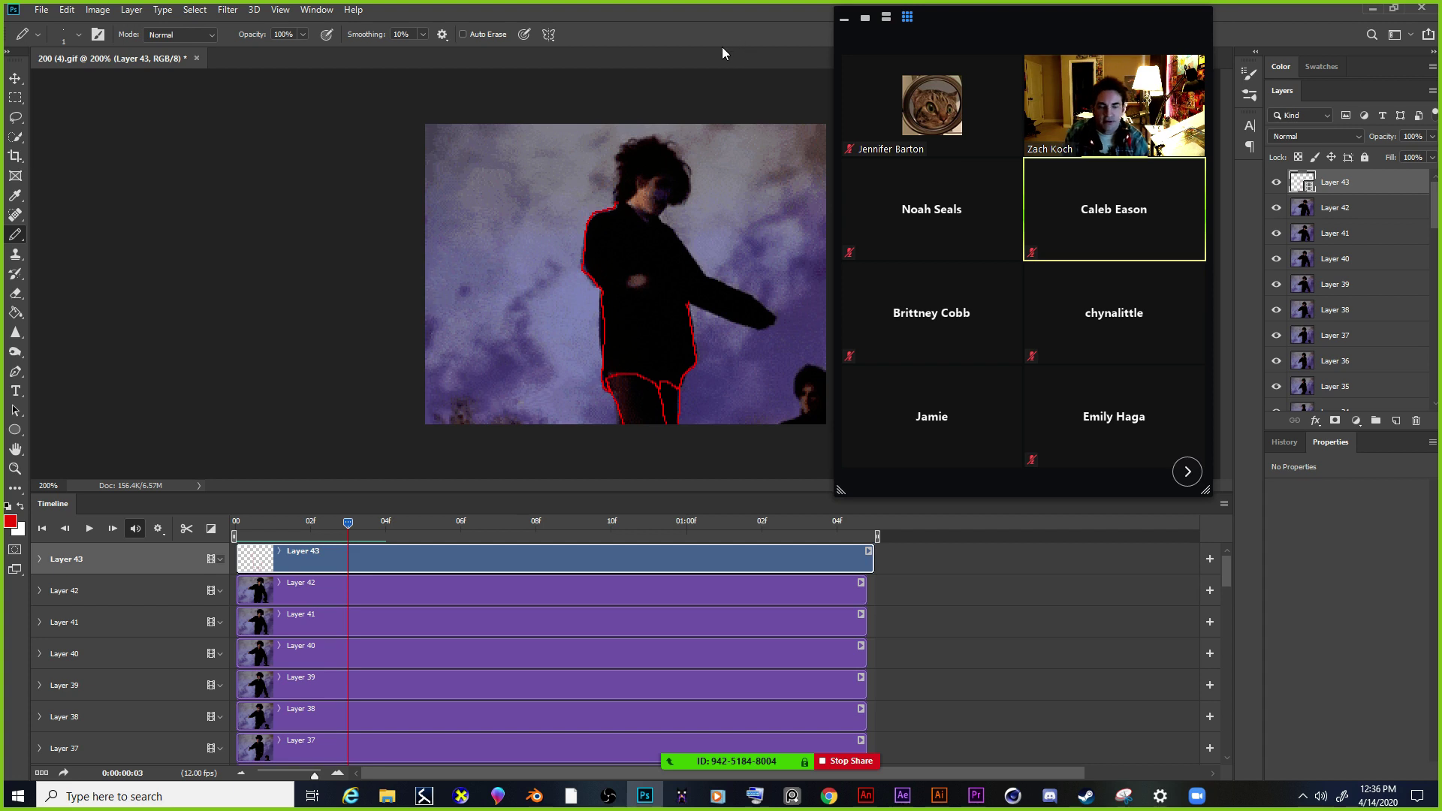
{"action": "mouse_move", "coordinate": [688, 302]}
{"action": "left_mouse_down"}
{"action": "mouse_move", "coordinate": [776, 323]}
{"action": "mouse_move", "coordinate": [702, 273]}
{"action": "mouse_move", "coordinate": [662, 223]}
{"action": "mouse_move", "coordinate": [696, 194]}
{"action": "mouse_move", "coordinate": [631, 140]}
{"action": "left_mouse_up"}
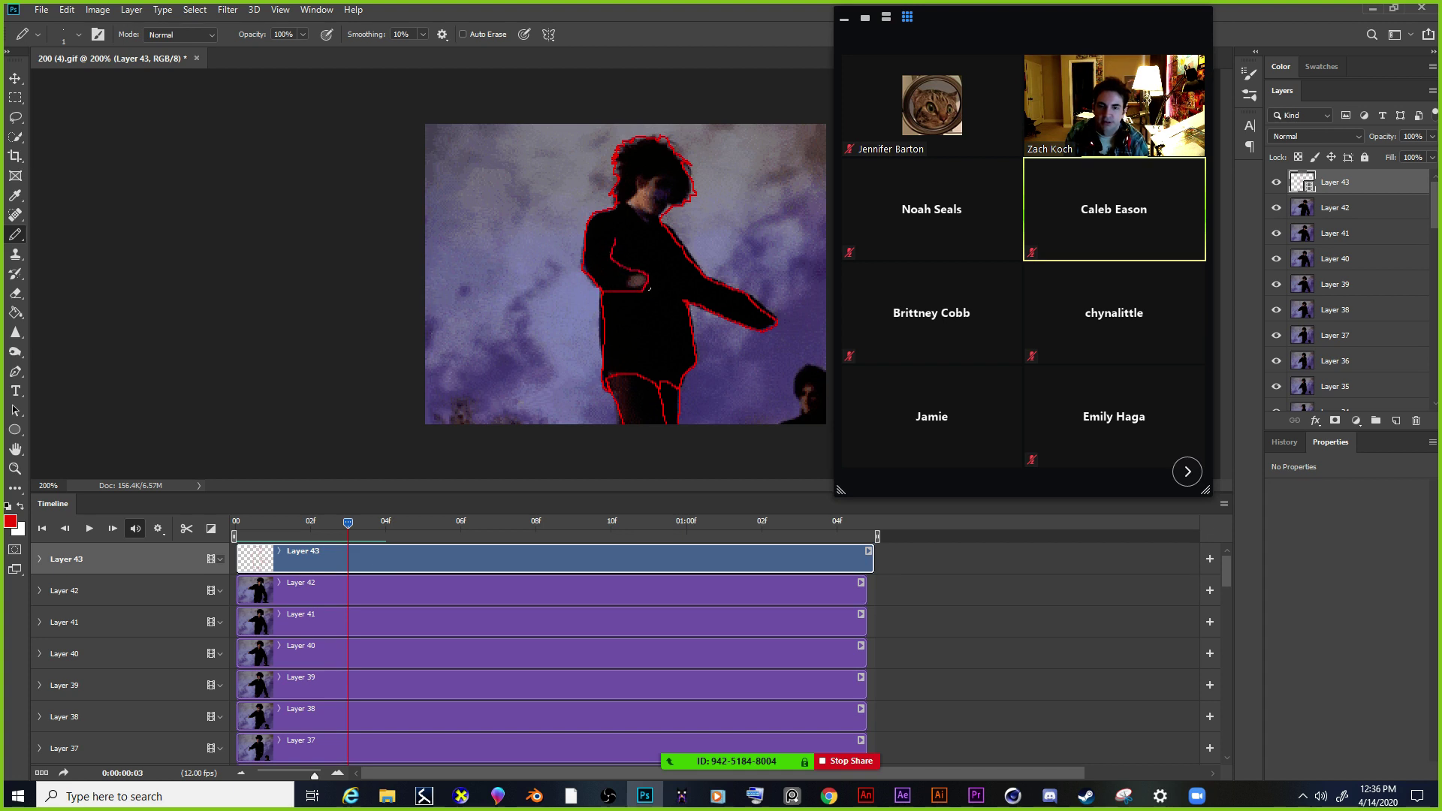
{"action": "left_click_drag", "start_coordinate": [350, 523], "coordinate": [376, 528]}
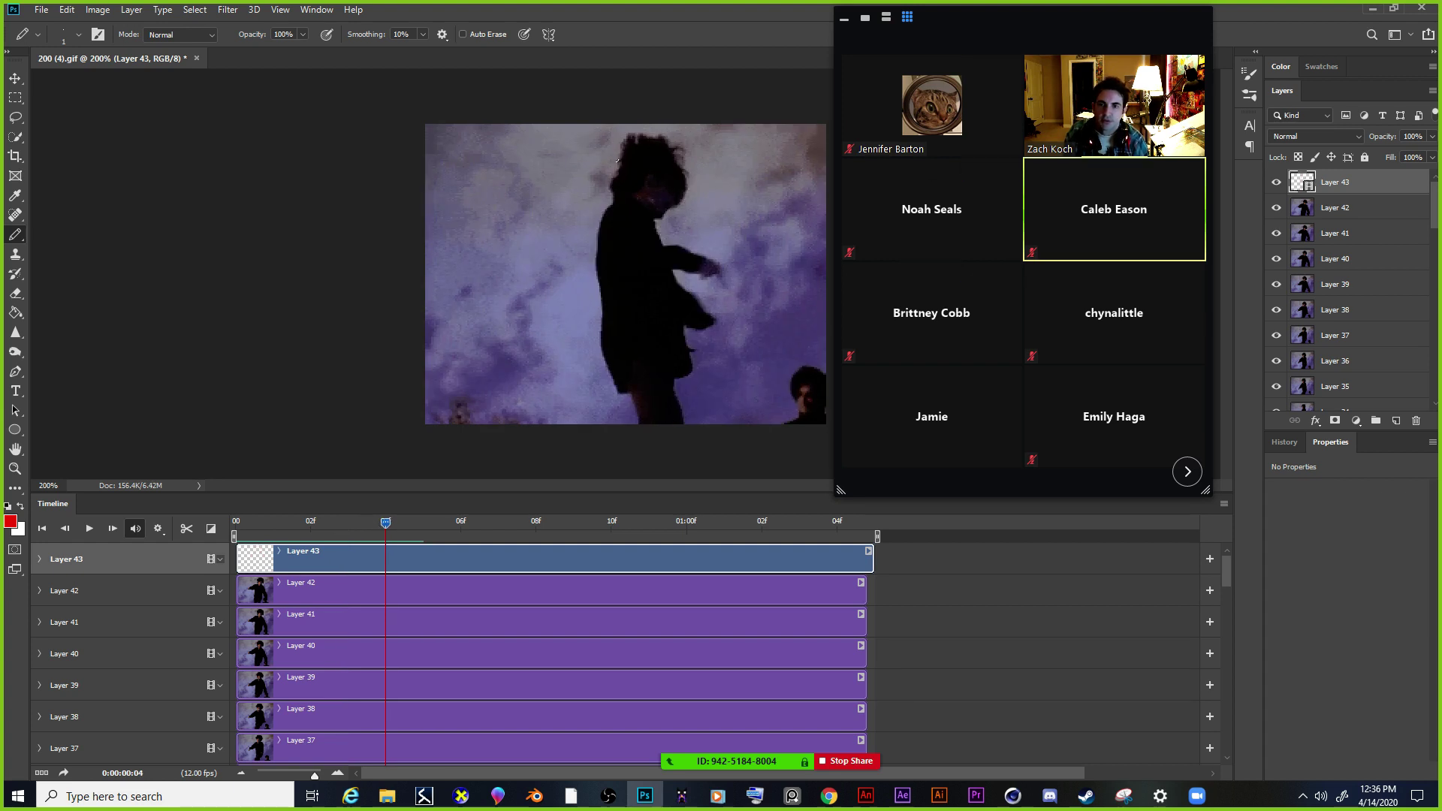
Outline the head, lower left edge and left side in red on frame 4, then go to frame 5
{"action": "mouse_move", "coordinate": [637, 135]}
{"action": "left_mouse_down"}
{"action": "mouse_move", "coordinate": [690, 148]}
{"action": "mouse_move", "coordinate": [692, 174]}
{"action": "mouse_move", "coordinate": [654, 223]}
{"action": "mouse_move", "coordinate": [665, 246]}
{"action": "mouse_move", "coordinate": [721, 264]}
{"action": "mouse_move", "coordinate": [675, 270]}
{"action": "mouse_move", "coordinate": [719, 325]}
{"action": "mouse_move", "coordinate": [686, 323]}
{"action": "mouse_move", "coordinate": [681, 376]}
{"action": "left_mouse_up"}
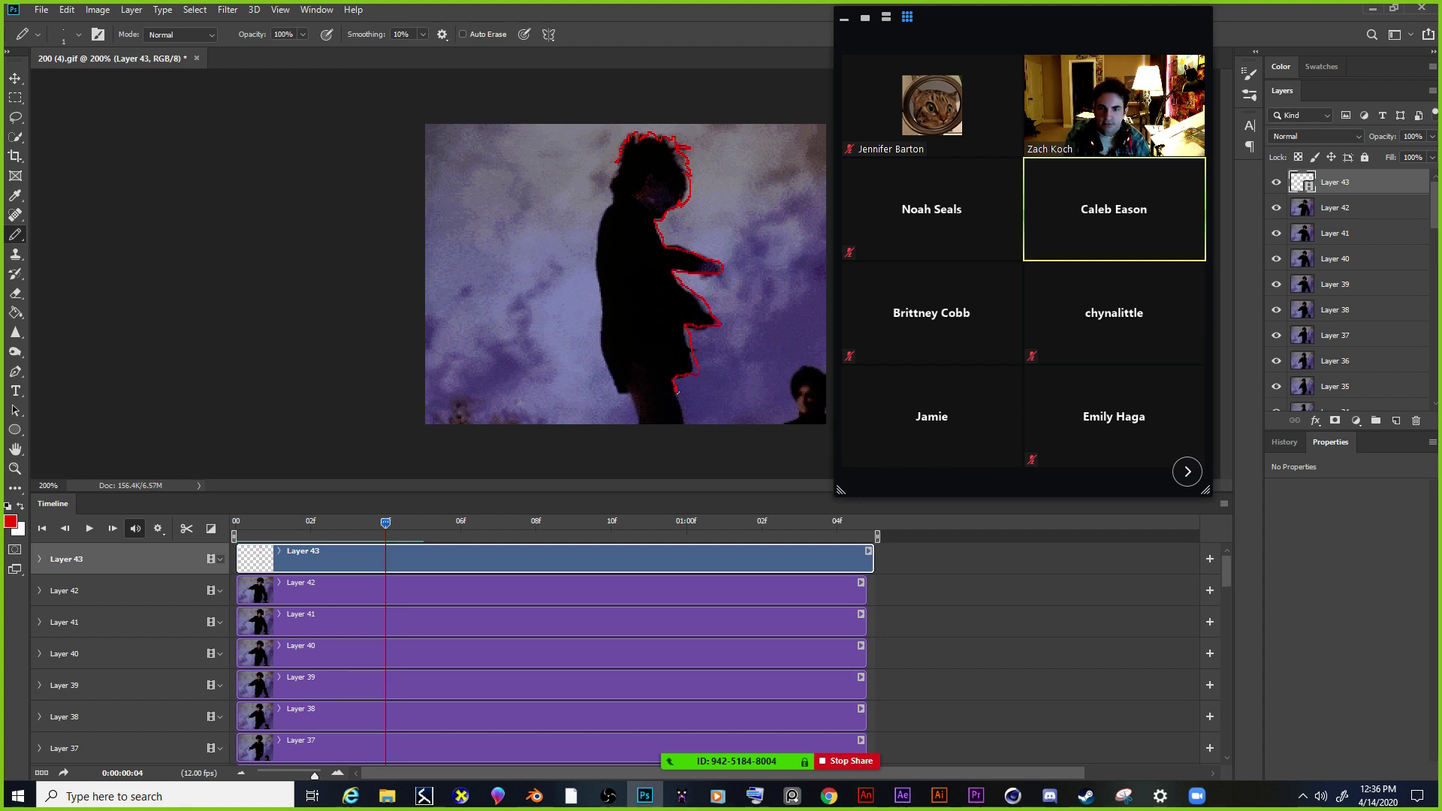
{"action": "left_click_drag", "start_coordinate": [630, 391], "coordinate": [648, 422]}
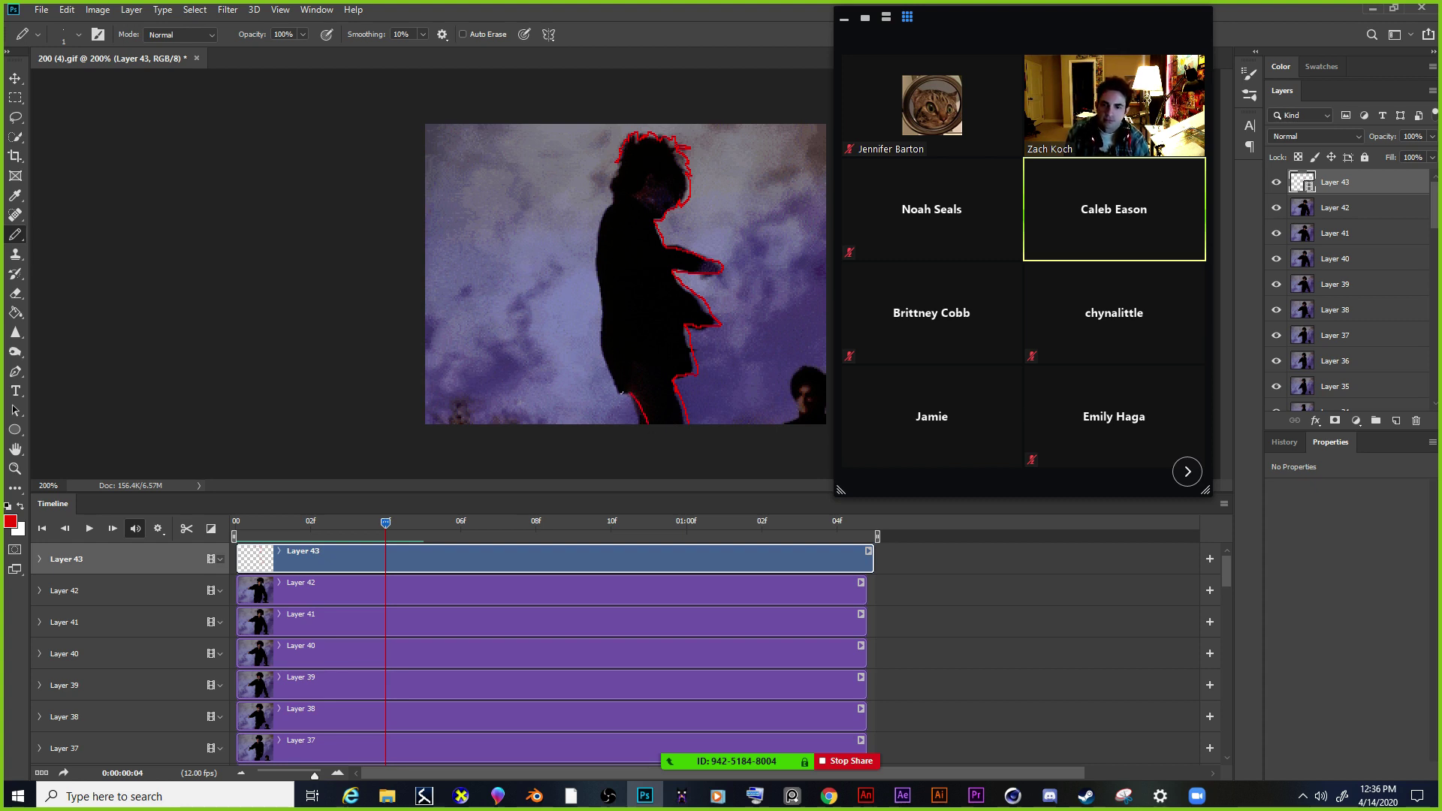
{"action": "left_click_drag", "start_coordinate": [612, 382], "coordinate": [602, 215]}
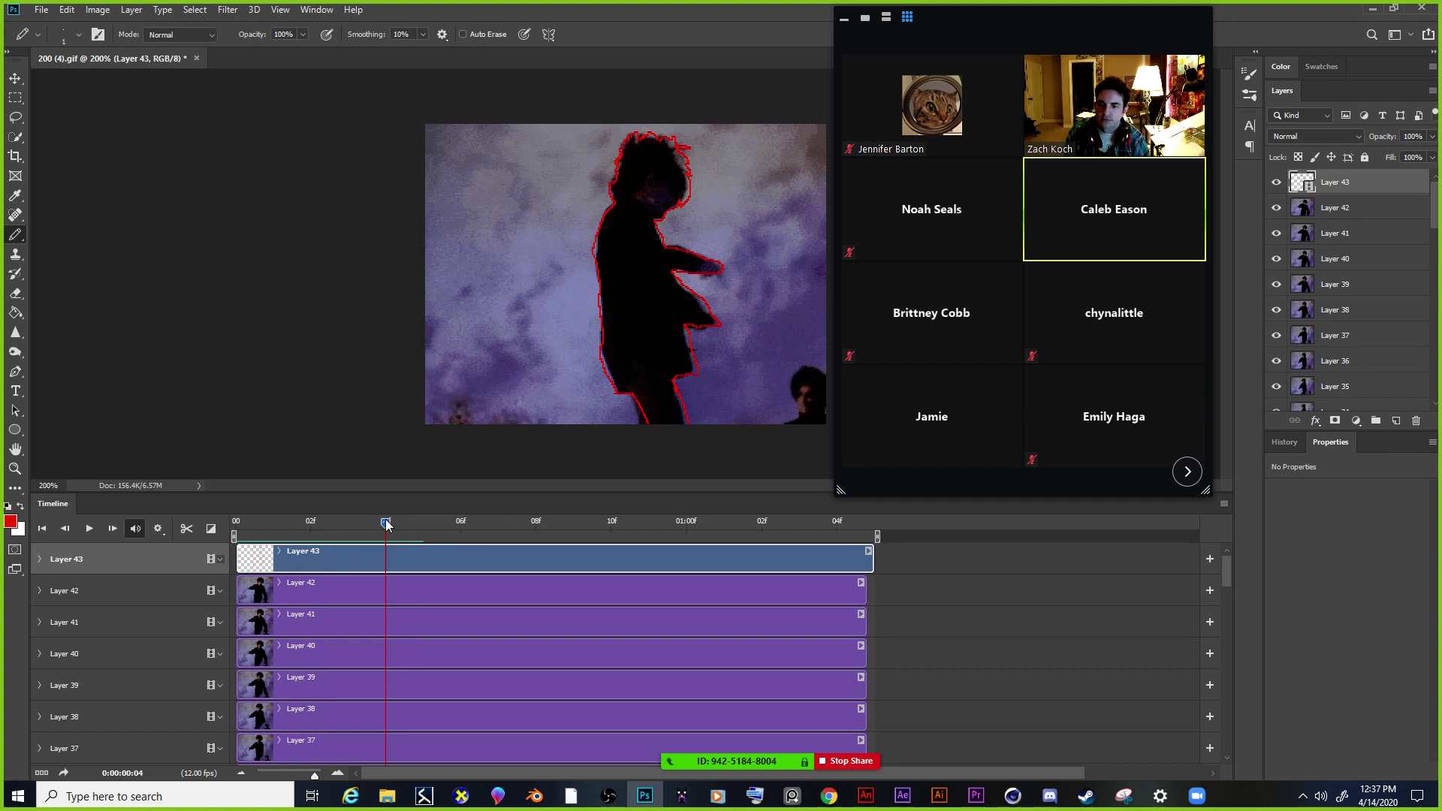
{"action": "left_click", "coordinate": [410, 521]}
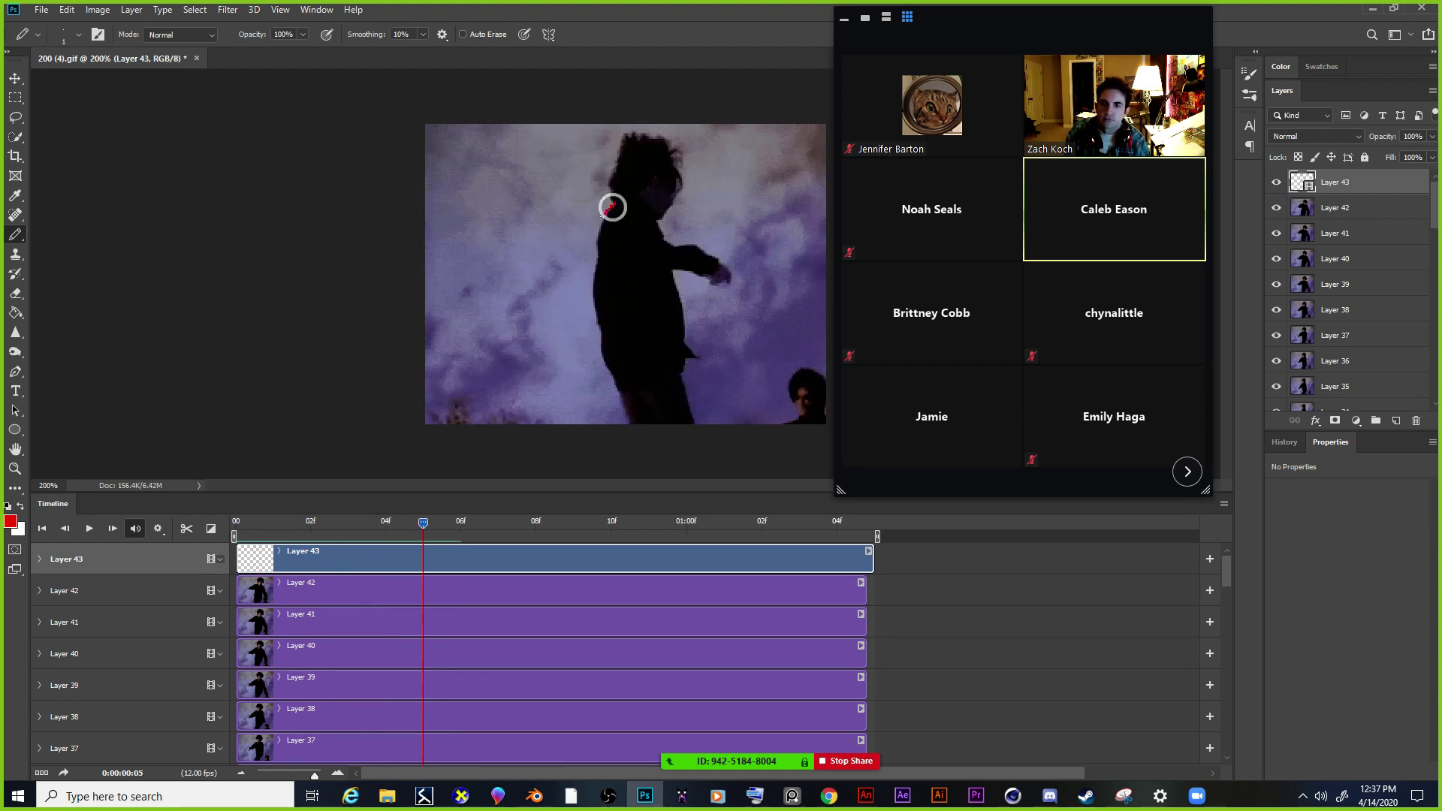
On frame 5, trace the left edge, both legs, back and head in red, then go to frame 6
{"action": "mouse_move", "coordinate": [613, 204]}
{"action": "left_mouse_down"}
{"action": "mouse_move", "coordinate": [595, 272]}
{"action": "mouse_move", "coordinate": [621, 398]}
{"action": "mouse_move", "coordinate": [680, 380]}
{"action": "mouse_move", "coordinate": [683, 365]}
{"action": "left_mouse_up"}
{"action": "right_click", "coordinate": [659, 391]}
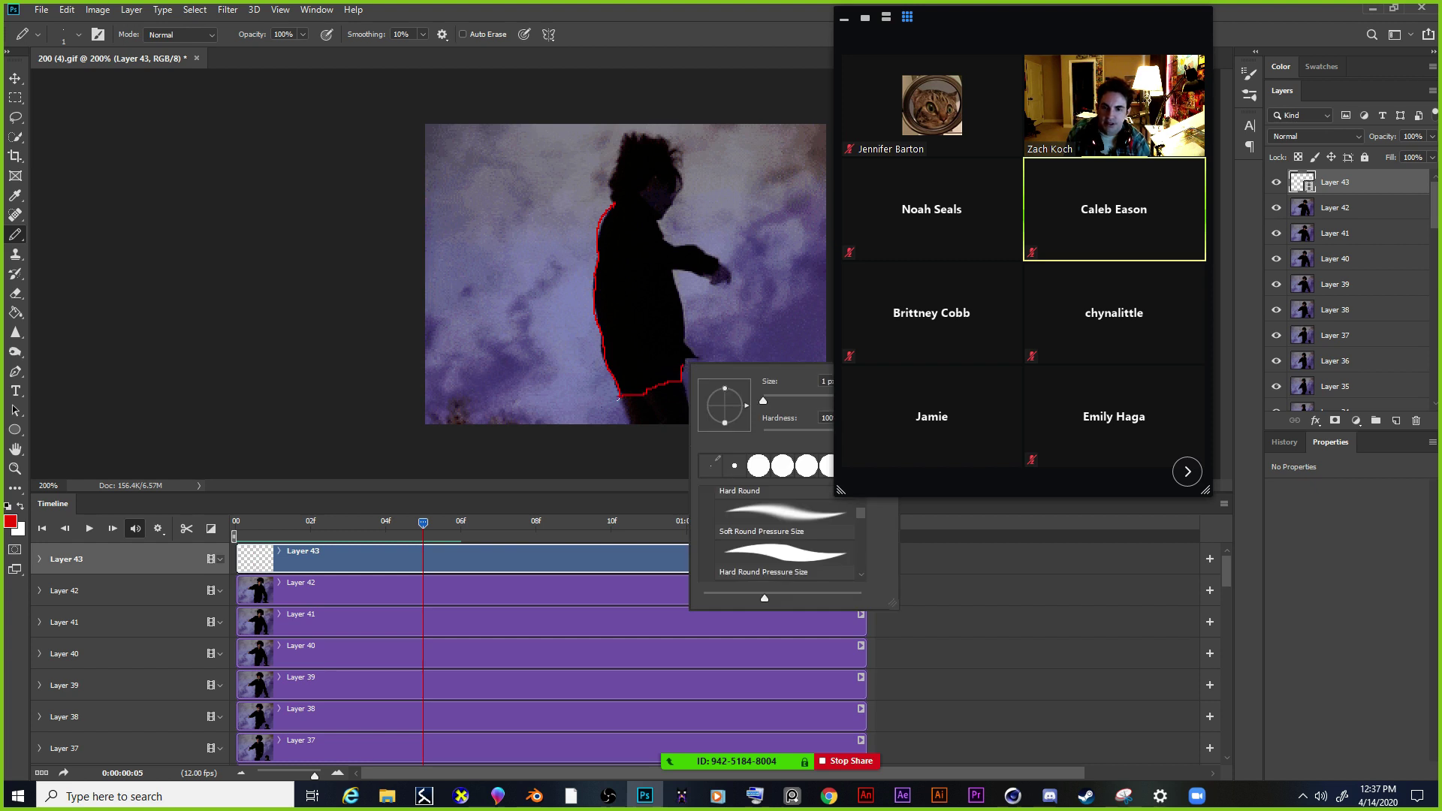
{"action": "key", "text": "Escape"}
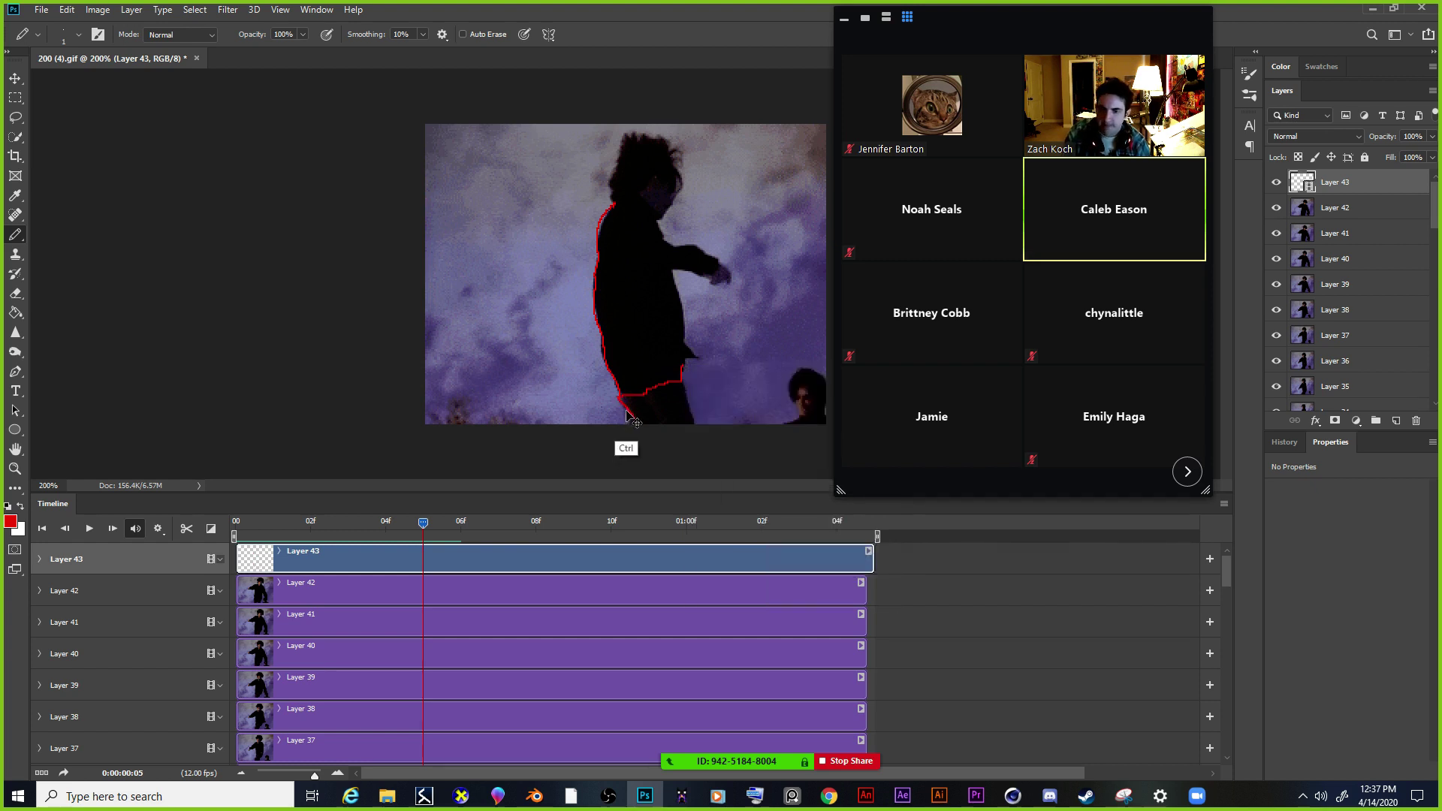
{"action": "mouse_move", "coordinate": [621, 392]}
{"action": "left_mouse_down"}
{"action": "mouse_move", "coordinate": [637, 425]}
{"action": "mouse_move", "coordinate": [660, 426]}
{"action": "left_mouse_up"}
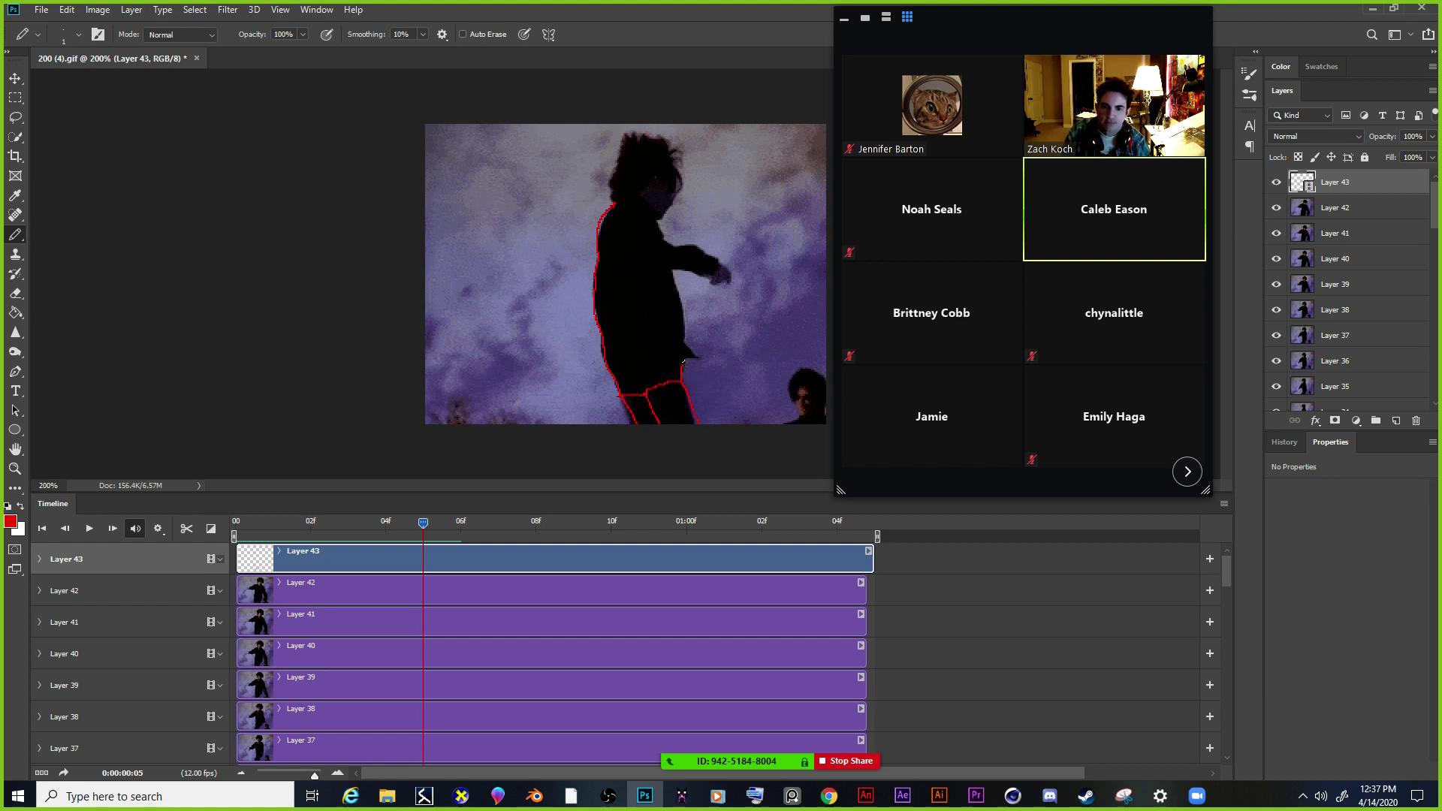
{"action": "mouse_move", "coordinate": [683, 349]}
{"action": "left_mouse_down"}
{"action": "mouse_move", "coordinate": [675, 272]}
{"action": "mouse_move", "coordinate": [719, 283]}
{"action": "mouse_move", "coordinate": [706, 254]}
{"action": "left_mouse_up"}
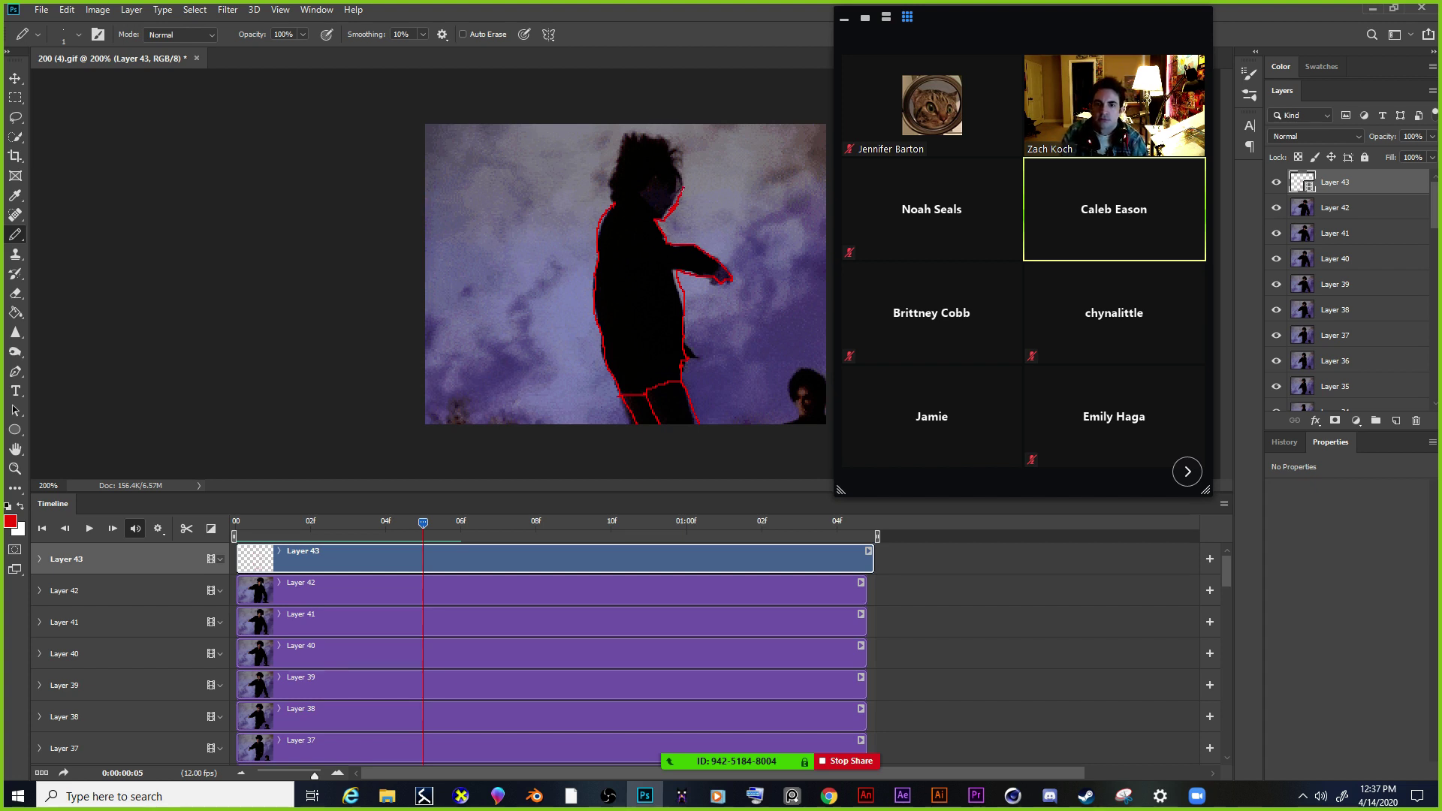
{"action": "left_click_drag", "start_coordinate": [680, 181], "coordinate": [639, 133]}
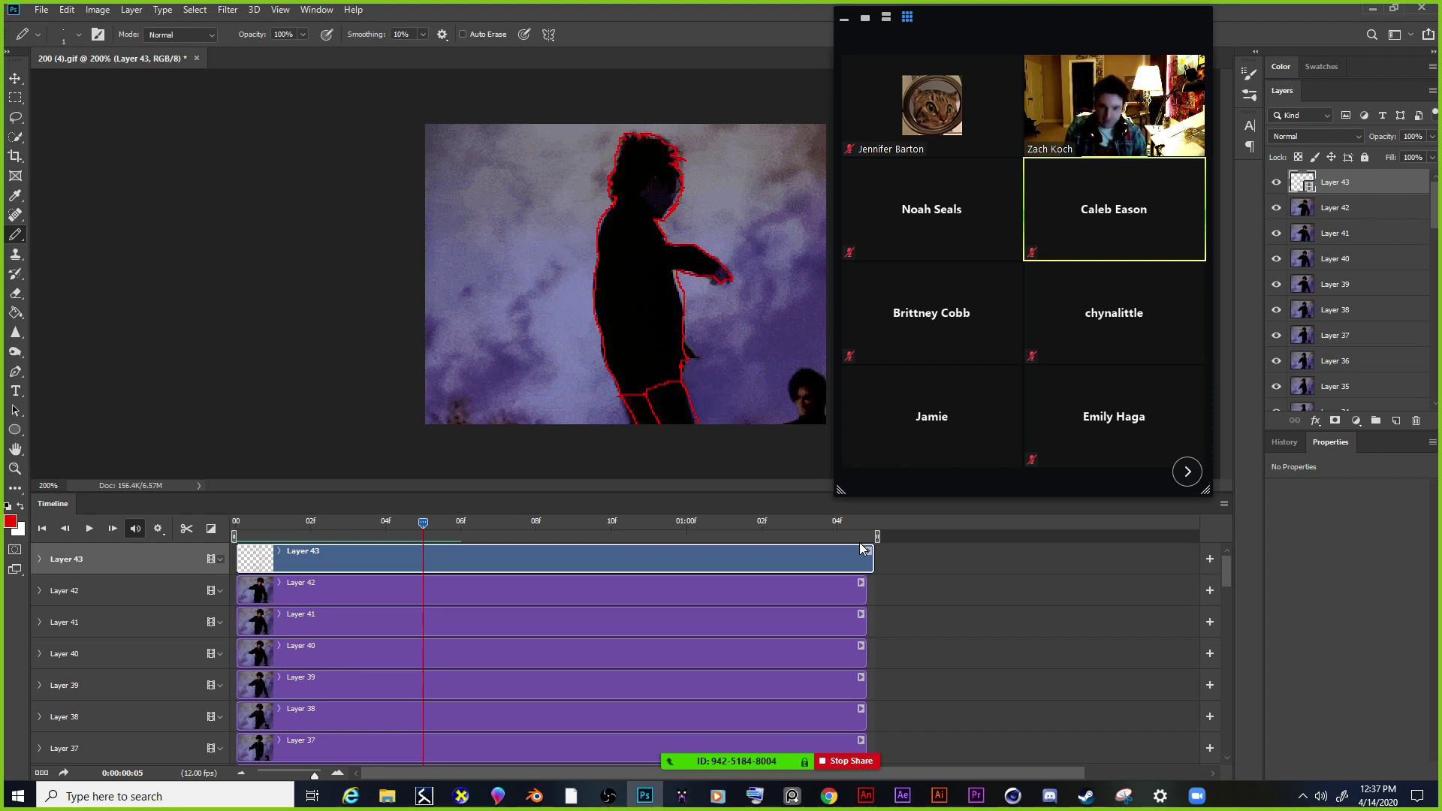
{"action": "left_click", "coordinate": [443, 522]}
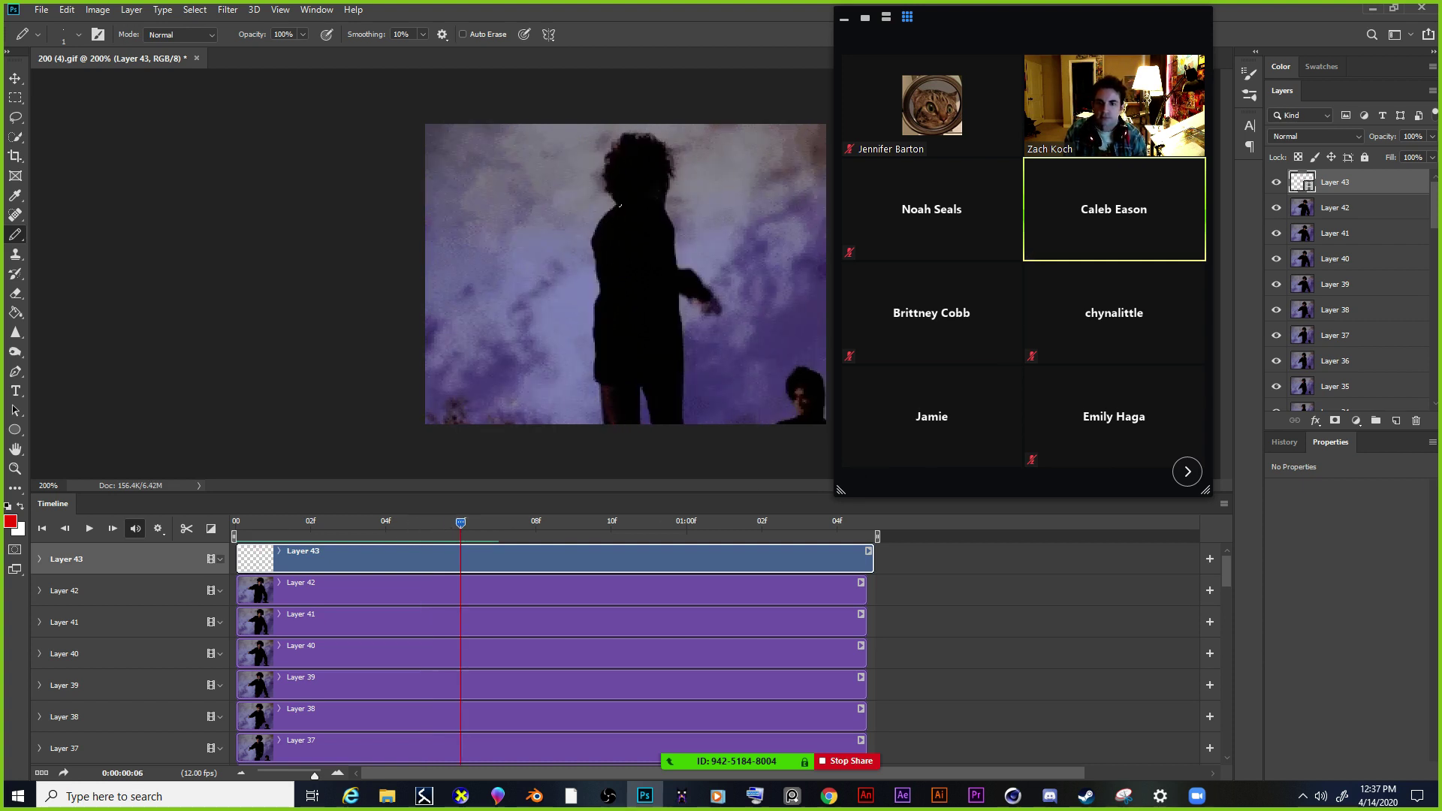
On frame 6, outline the shoulder, right side, head and left leg in red, then go to frame 7
{"action": "left_click_drag", "start_coordinate": [616, 204], "coordinate": [590, 227]}
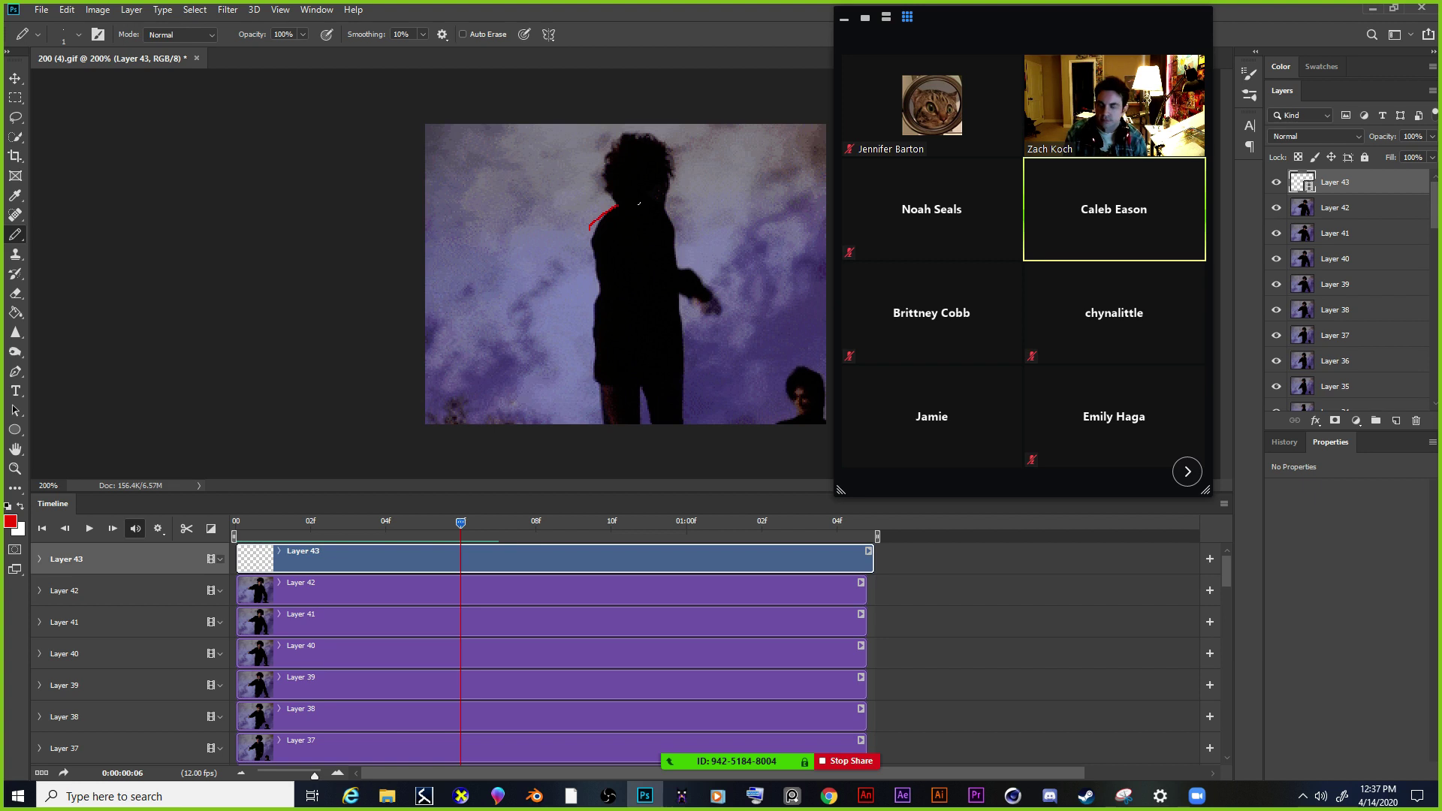
{"action": "key", "text": "ctrl"}
{"action": "mouse_move", "coordinate": [618, 204]}
{"action": "left_mouse_down"}
{"action": "mouse_move", "coordinate": [591, 230]}
{"action": "mouse_move", "coordinate": [599, 383]}
{"action": "mouse_move", "coordinate": [682, 376]}
{"action": "mouse_move", "coordinate": [681, 295]}
{"action": "mouse_move", "coordinate": [715, 299]}
{"action": "mouse_move", "coordinate": [677, 264]}
{"action": "left_mouse_up"}
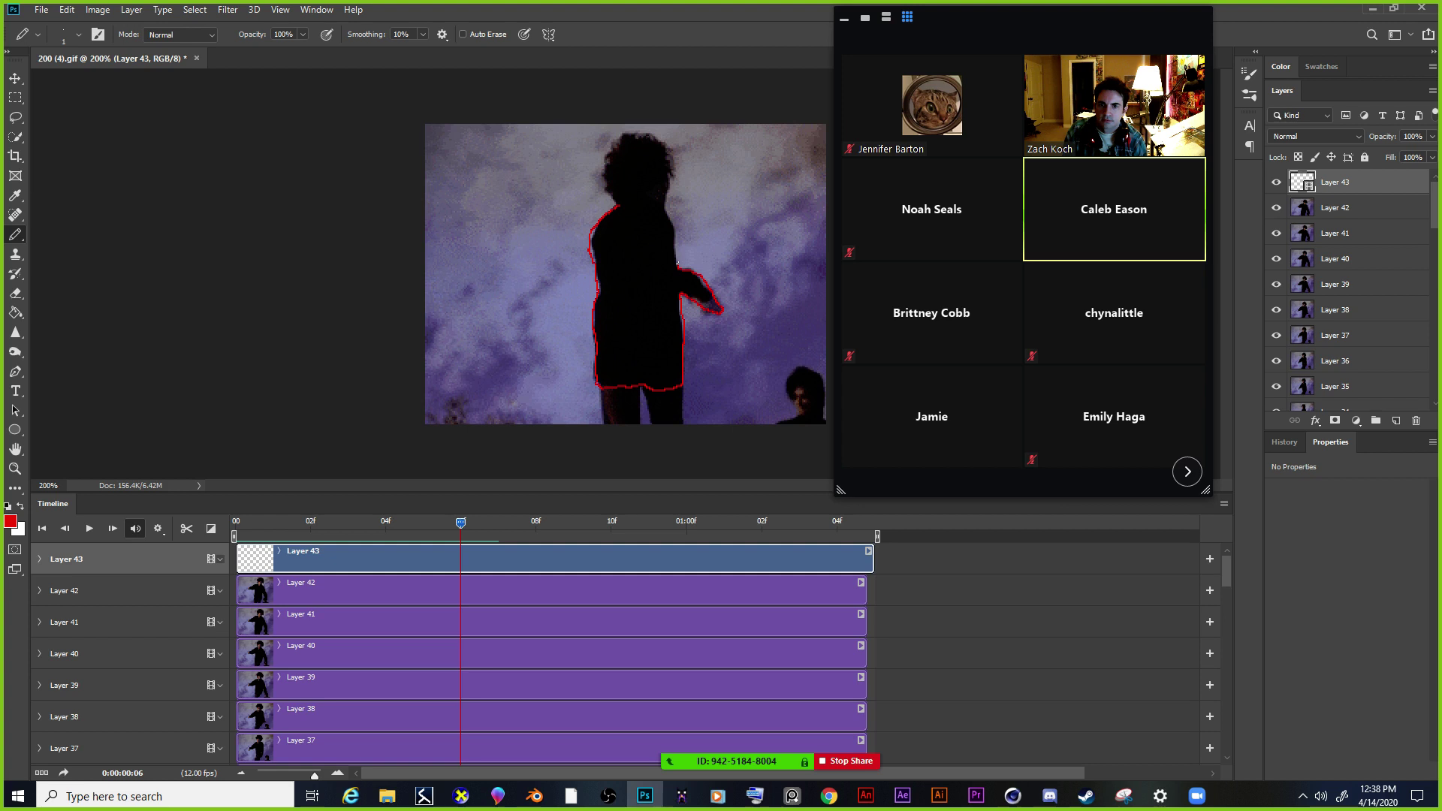
{"action": "mouse_move", "coordinate": [678, 264]}
{"action": "left_mouse_down"}
{"action": "mouse_move", "coordinate": [655, 136]}
{"action": "mouse_move", "coordinate": [638, 126]}
{"action": "mouse_move", "coordinate": [604, 145]}
{"action": "mouse_move", "coordinate": [612, 197]}
{"action": "left_mouse_up"}
{"action": "mouse_move", "coordinate": [597, 387]}
{"action": "left_mouse_down"}
{"action": "mouse_move", "coordinate": [602, 424]}
{"action": "mouse_move", "coordinate": [639, 388]}
{"action": "mouse_move", "coordinate": [636, 427]}
{"action": "mouse_move", "coordinate": [643, 386]}
{"action": "mouse_move", "coordinate": [653, 428]}
{"action": "mouse_move", "coordinate": [692, 385]}
{"action": "mouse_move", "coordinate": [682, 425]}
{"action": "left_mouse_up"}
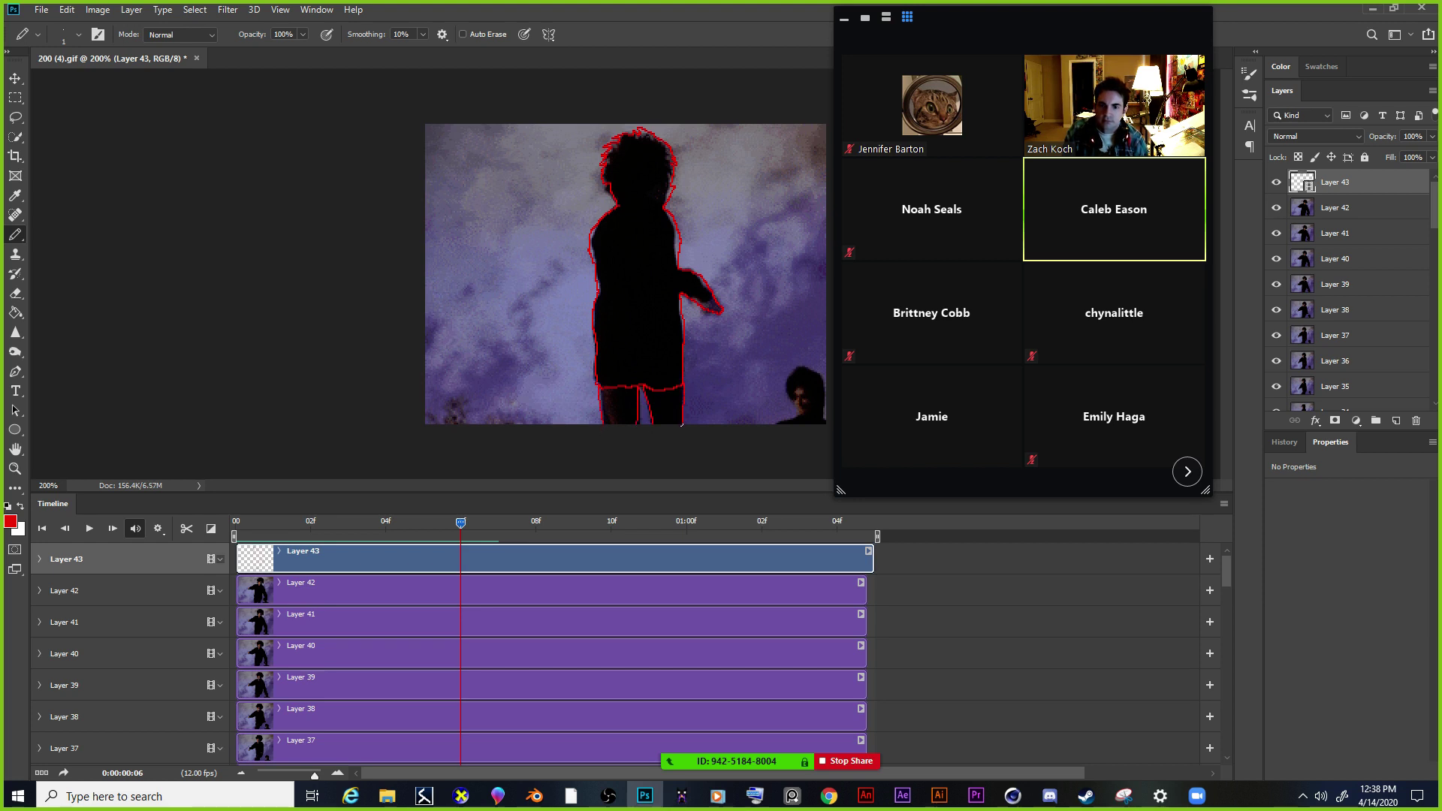
{"action": "left_click_drag", "start_coordinate": [469, 525], "coordinate": [498, 524]}
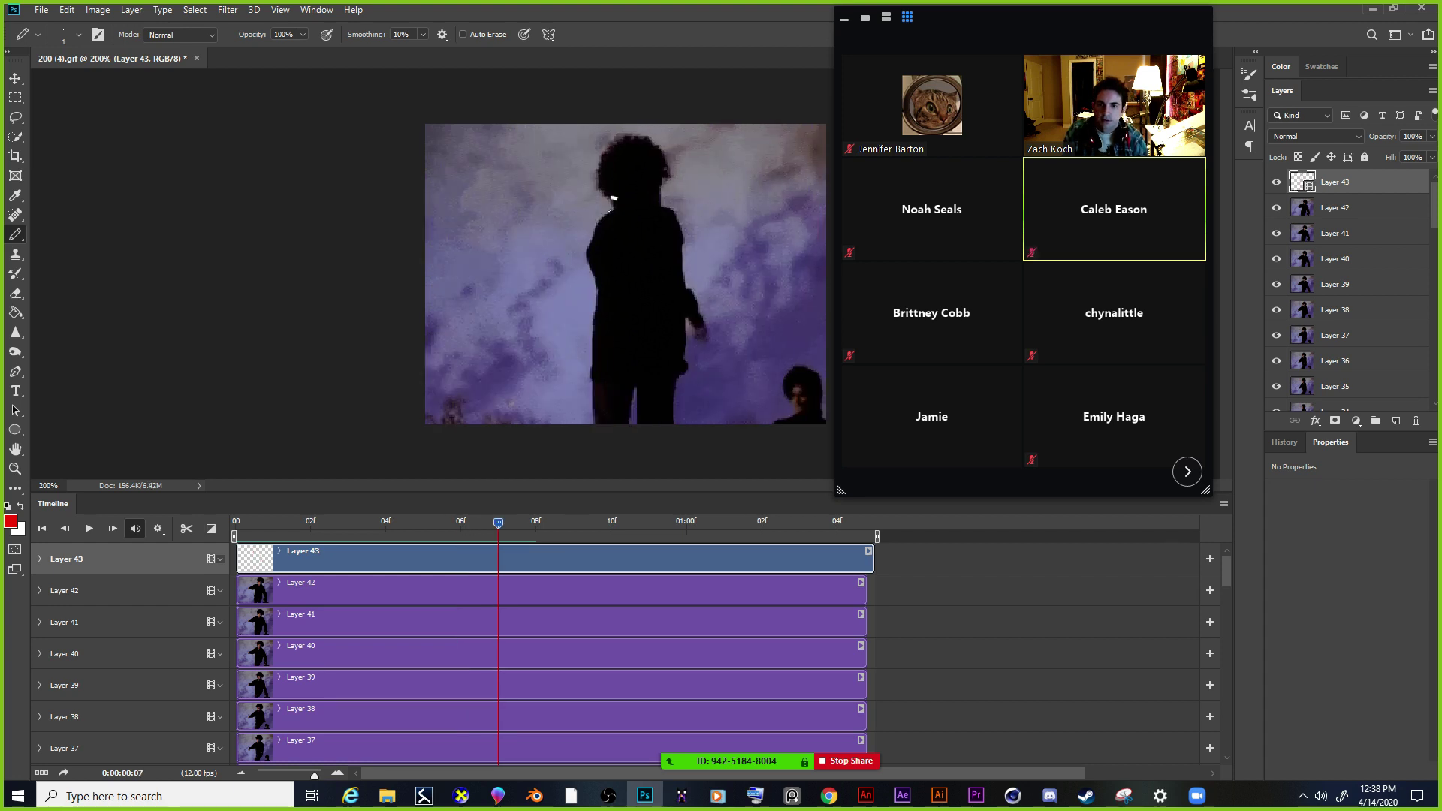
Draw red strokes along the left shoulder, arm and hair on frame 7, then go to frame 8
{"action": "mouse_move", "coordinate": [613, 209]}
{"action": "left_mouse_down"}
{"action": "mouse_move", "coordinate": [585, 252]}
{"action": "mouse_move", "coordinate": [591, 372]}
{"action": "mouse_move", "coordinate": [624, 387]}
{"action": "mouse_move", "coordinate": [684, 371]}
{"action": "mouse_move", "coordinate": [682, 313]}
{"action": "mouse_move", "coordinate": [698, 314]}
{"action": "mouse_move", "coordinate": [660, 189]}
{"action": "left_mouse_up"}
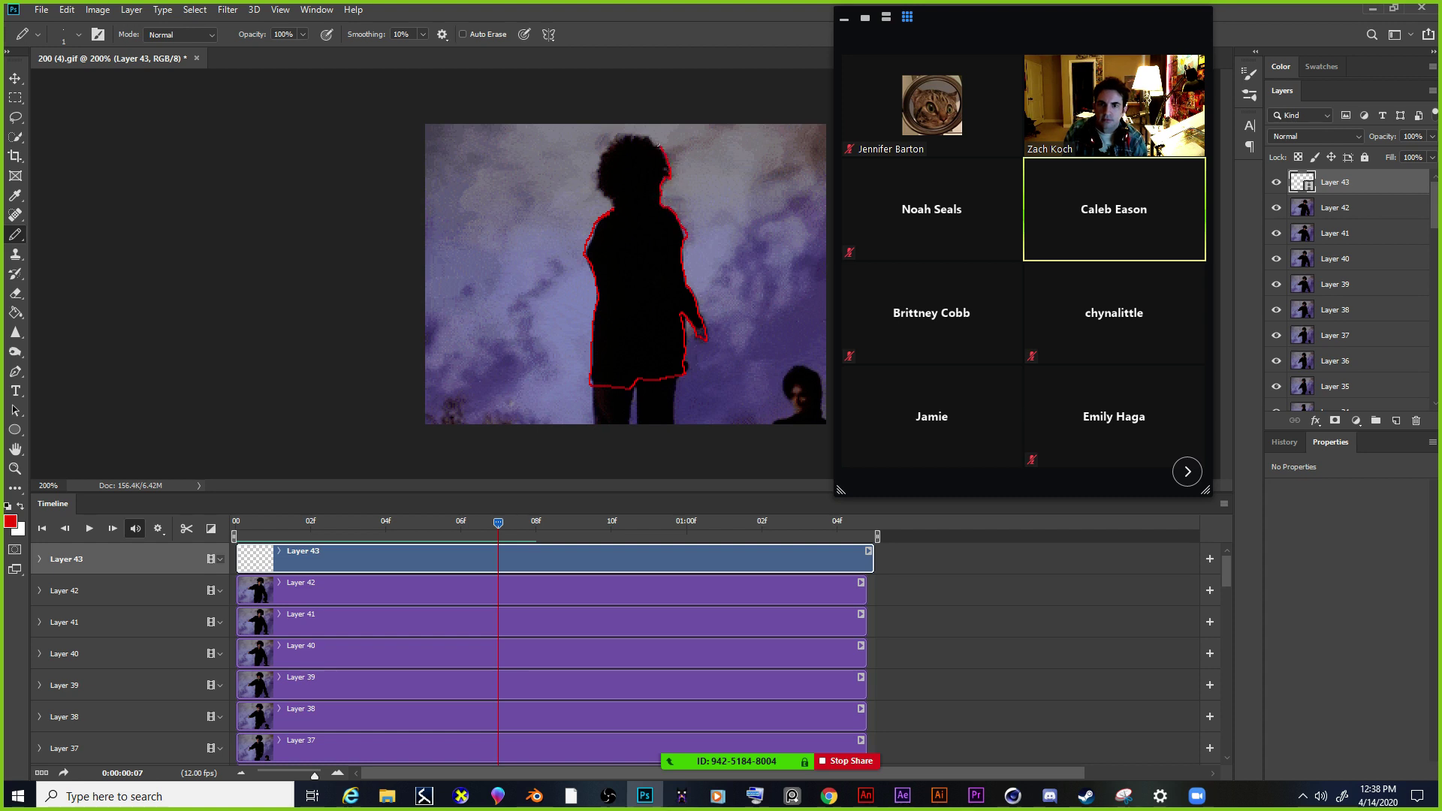
{"action": "mouse_move", "coordinate": [639, 136]}
{"action": "left_mouse_down"}
{"action": "mouse_move", "coordinate": [596, 165]}
{"action": "mouse_move", "coordinate": [613, 205]}
{"action": "mouse_move", "coordinate": [609, 374]}
{"action": "mouse_move", "coordinate": [581, 390]}
{"action": "mouse_move", "coordinate": [590, 383]}
{"action": "mouse_move", "coordinate": [595, 430]}
{"action": "mouse_move", "coordinate": [631, 389]}
{"action": "mouse_move", "coordinate": [624, 430]}
{"action": "mouse_move", "coordinate": [637, 377]}
{"action": "mouse_move", "coordinate": [638, 424]}
{"action": "mouse_move", "coordinate": [685, 367]}
{"action": "mouse_move", "coordinate": [669, 429]}
{"action": "left_mouse_up"}
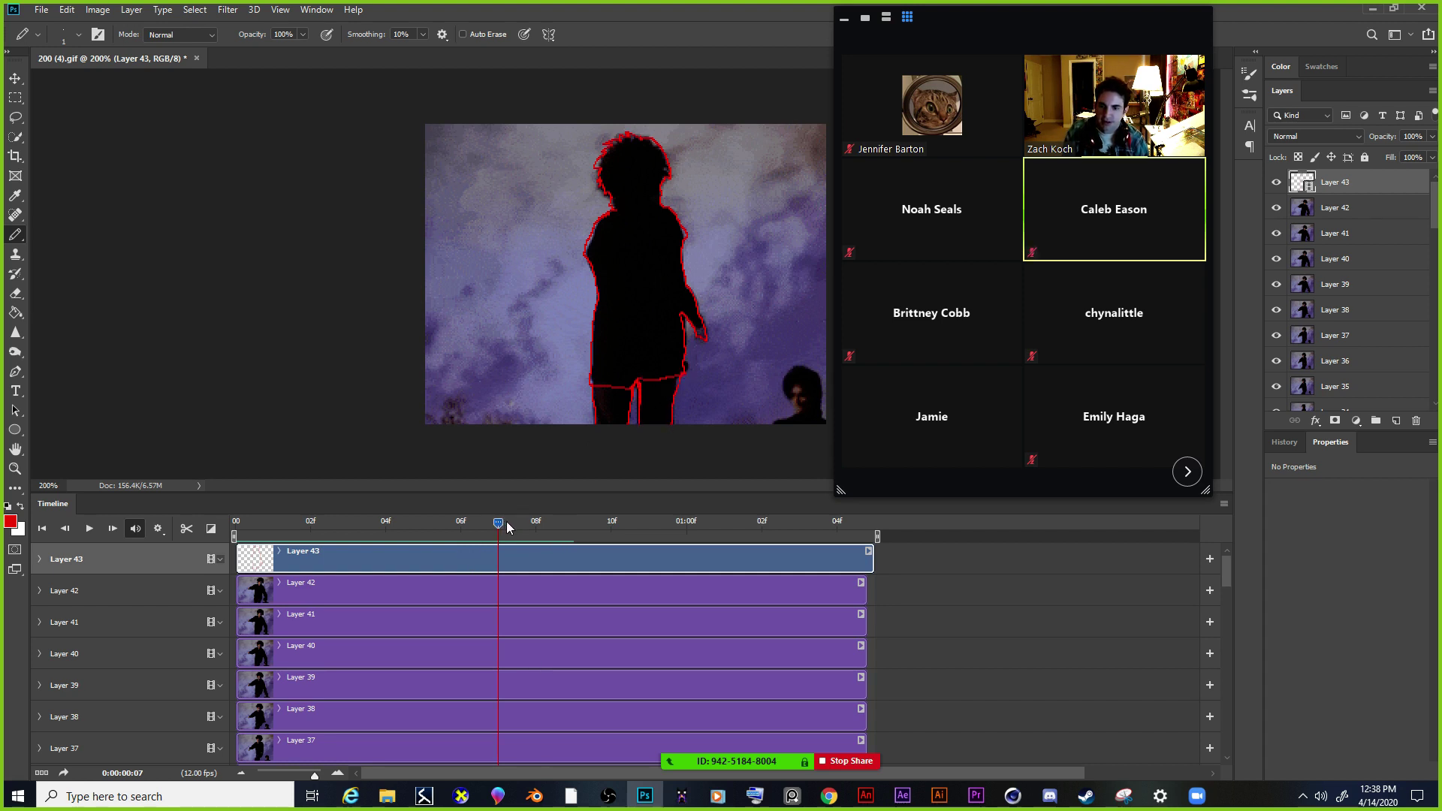
{"action": "left_click_drag", "start_coordinate": [507, 521], "coordinate": [535, 521]}
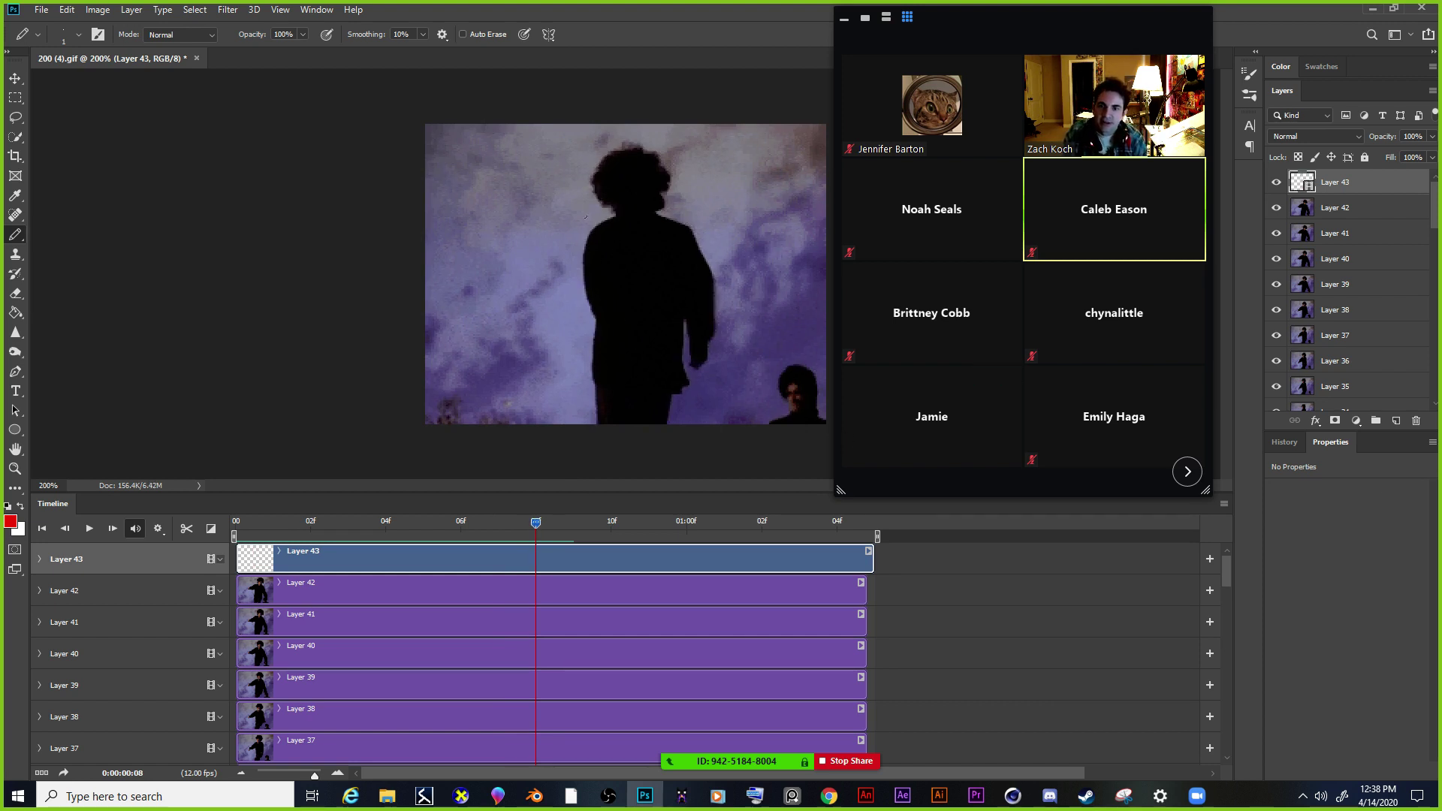
Outline the hair and a leg in red on frame 8, then scrub the playhead along the Timeline
{"action": "mouse_move", "coordinate": [601, 159]}
{"action": "left_mouse_down"}
{"action": "mouse_move", "coordinate": [616, 214]}
{"action": "mouse_move", "coordinate": [590, 228]}
{"action": "mouse_move", "coordinate": [578, 263]}
{"action": "mouse_move", "coordinate": [591, 380]}
{"action": "mouse_move", "coordinate": [689, 390]}
{"action": "mouse_move", "coordinate": [687, 317]}
{"action": "mouse_move", "coordinate": [697, 362]}
{"action": "mouse_move", "coordinate": [714, 314]}
{"action": "mouse_move", "coordinate": [707, 263]}
{"action": "left_mouse_up"}
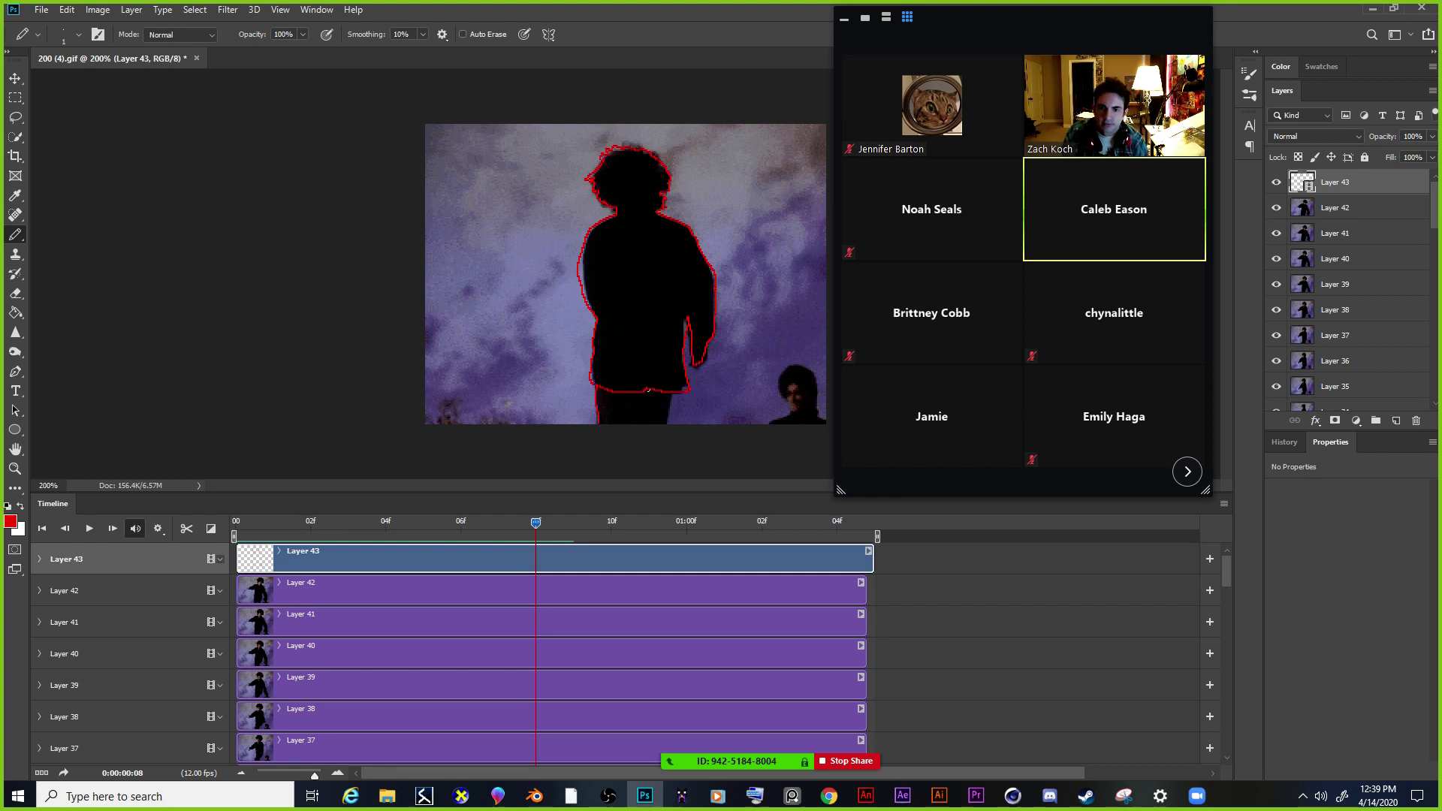
{"action": "mouse_move", "coordinate": [648, 390]}
{"action": "left_mouse_down"}
{"action": "mouse_move", "coordinate": [639, 425]}
{"action": "mouse_move", "coordinate": [665, 422]}
{"action": "left_mouse_up"}
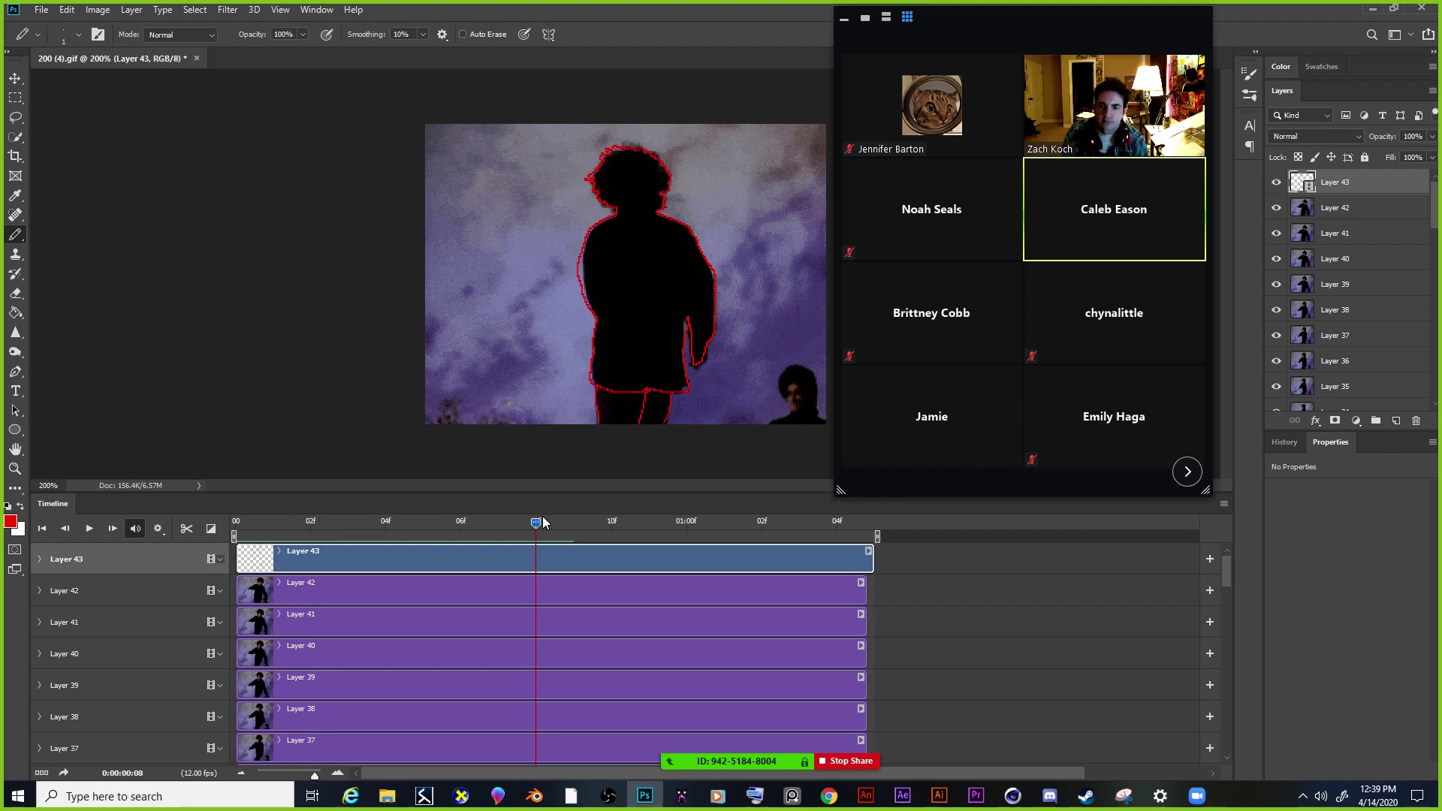
{"action": "mouse_move", "coordinate": [543, 523]}
{"action": "left_mouse_down"}
{"action": "mouse_move", "coordinate": [566, 525]}
{"action": "mouse_move", "coordinate": [272, 535]}
{"action": "mouse_move", "coordinate": [574, 512]}
{"action": "mouse_move", "coordinate": [304, 529]}
{"action": "mouse_move", "coordinate": [565, 525]}
{"action": "left_mouse_up"}
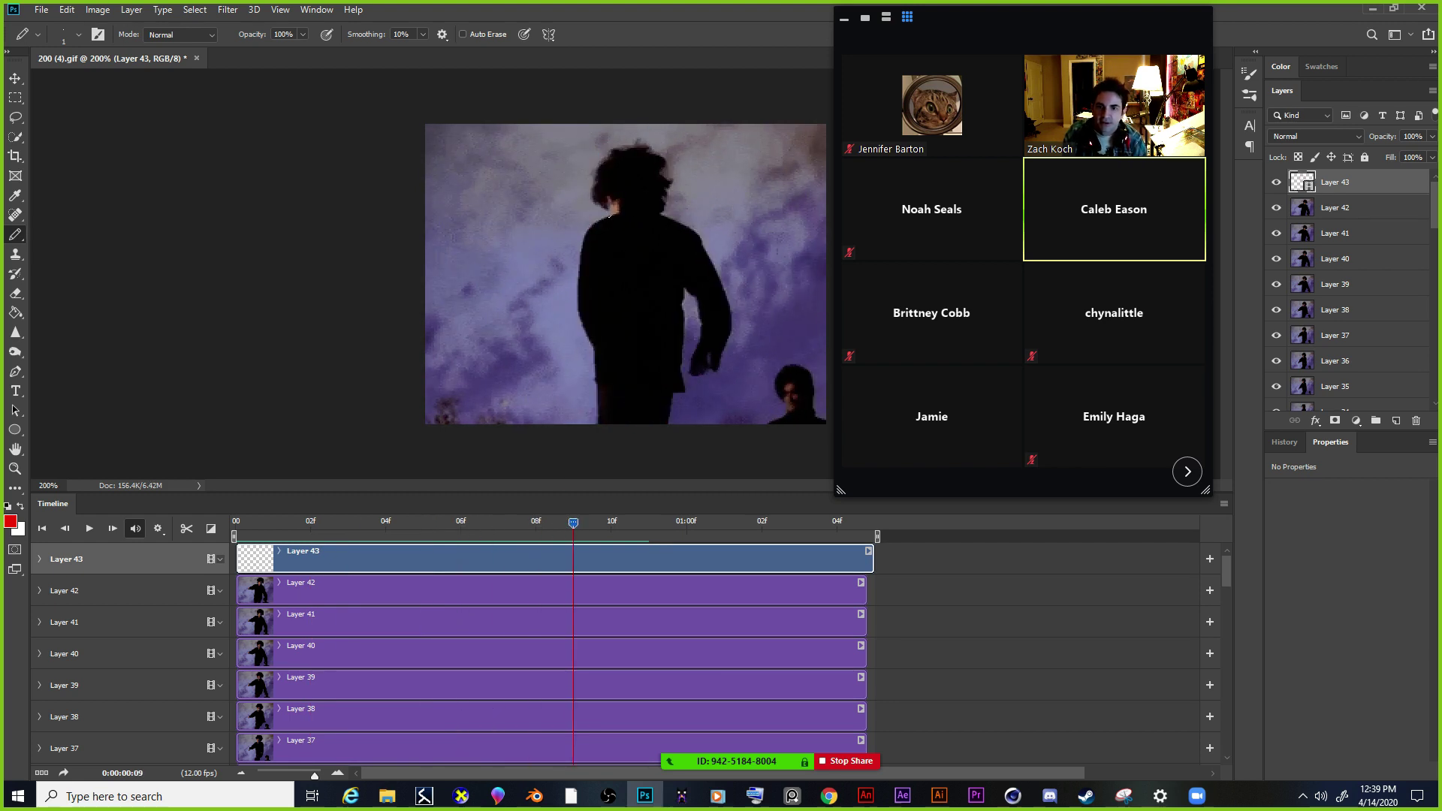
On frame 9, trace red around the left side, right side, arm, right shoulder and head
{"action": "mouse_move", "coordinate": [610, 216]}
{"action": "left_mouse_down"}
{"action": "mouse_move", "coordinate": [580, 254]}
{"action": "mouse_move", "coordinate": [574, 304]}
{"action": "mouse_move", "coordinate": [594, 360]}
{"action": "mouse_move", "coordinate": [642, 390]}
{"action": "mouse_move", "coordinate": [680, 386]}
{"action": "left_mouse_up"}
{"action": "right_click", "coordinate": [682, 381]}
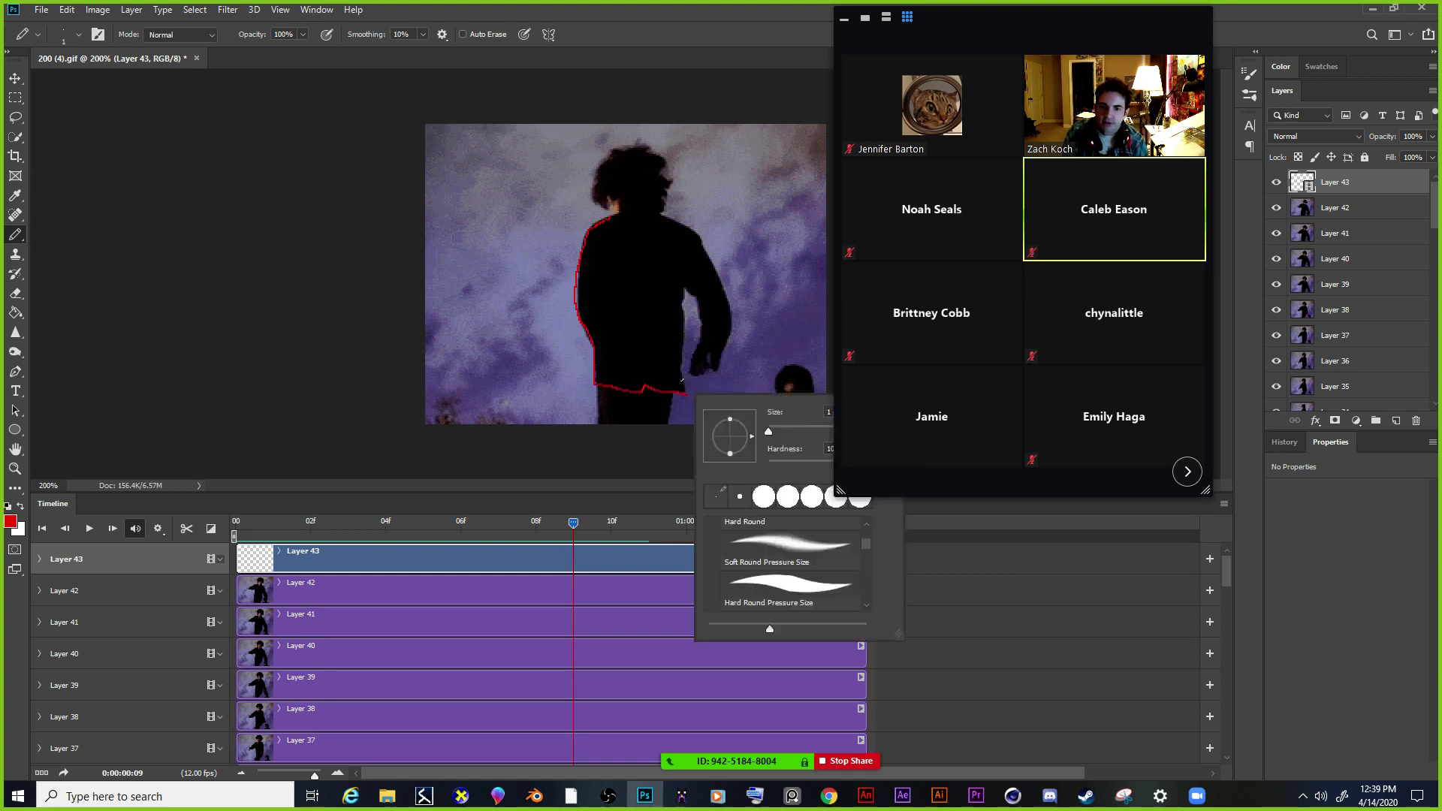
{"action": "left_click", "coordinate": [685, 384]}
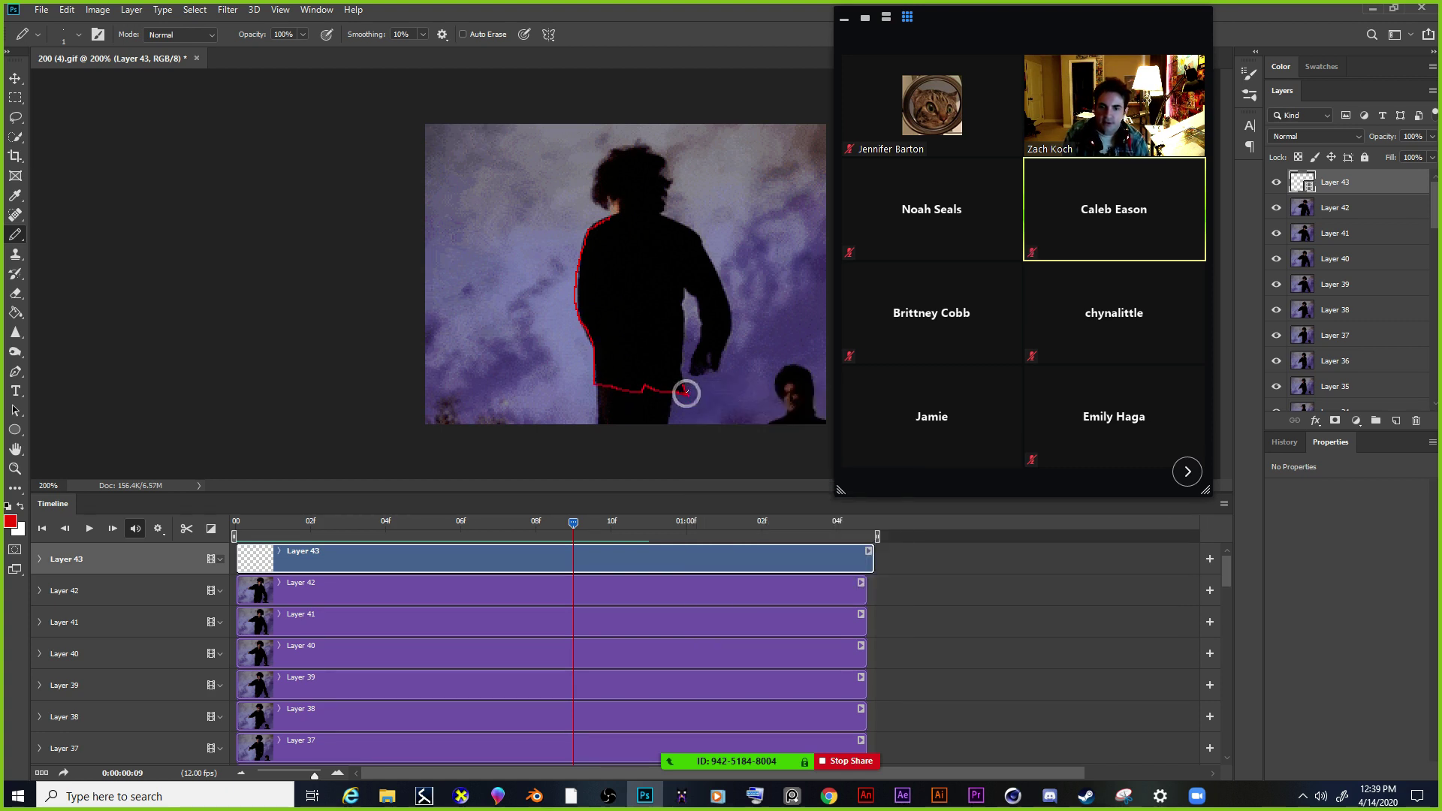
{"action": "left_click_drag", "start_coordinate": [682, 393], "coordinate": [681, 359]}
{"action": "mouse_move", "coordinate": [686, 307]}
{"action": "left_mouse_down"}
{"action": "mouse_move", "coordinate": [694, 299]}
{"action": "mouse_move", "coordinate": [715, 363]}
{"action": "left_mouse_up"}
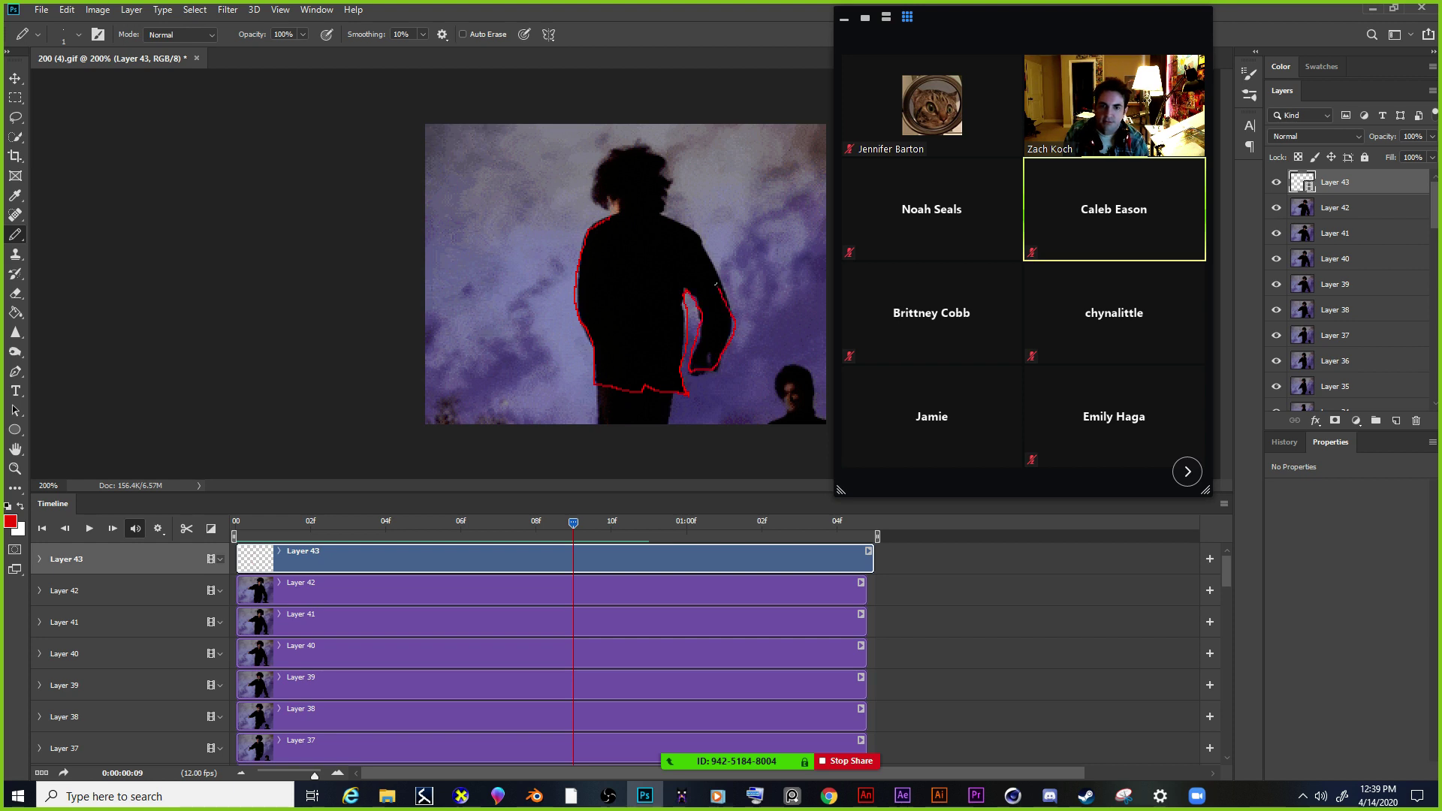
{"action": "left_click_drag", "start_coordinate": [716, 284], "coordinate": [706, 242]}
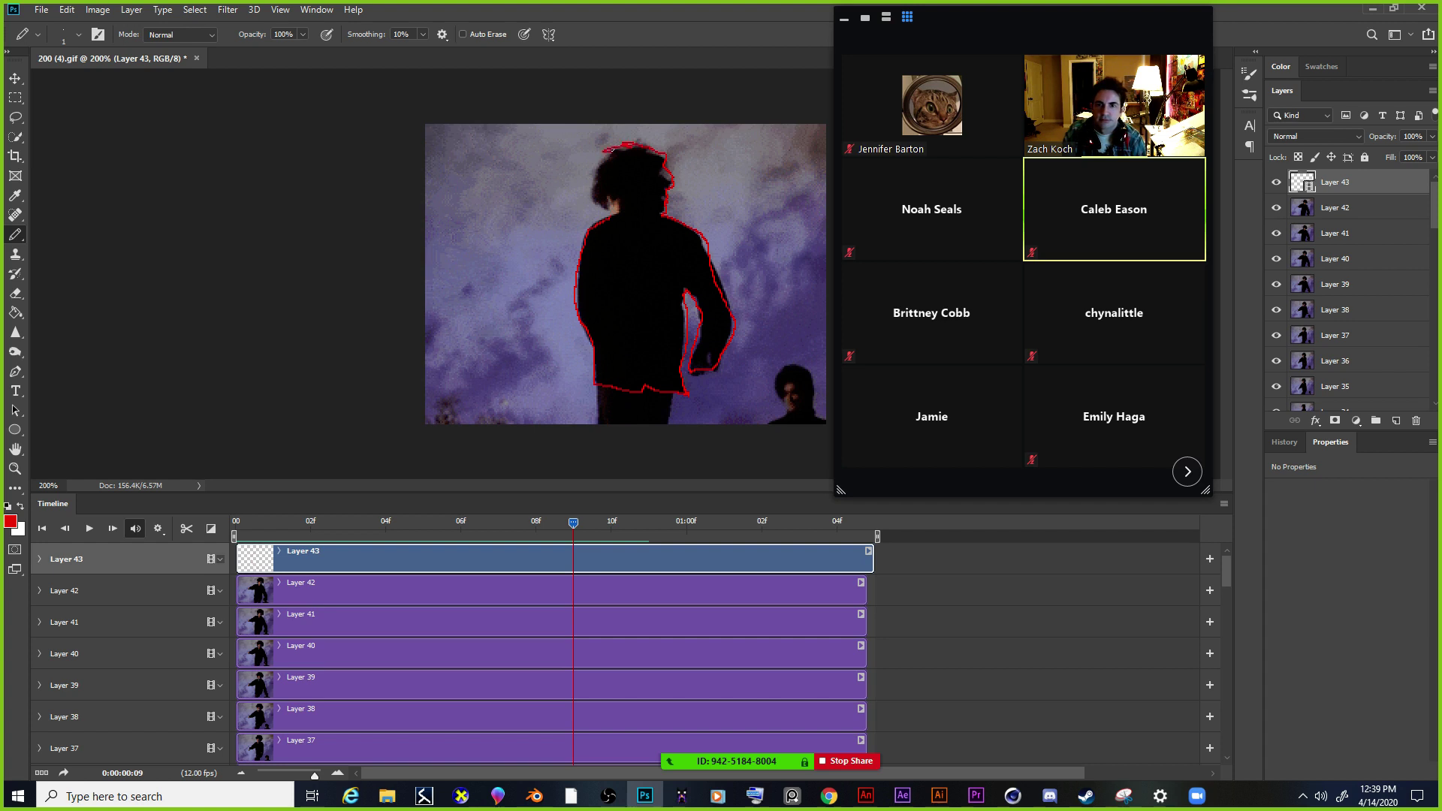
{"action": "left_click_drag", "start_coordinate": [611, 148], "coordinate": [593, 164]}
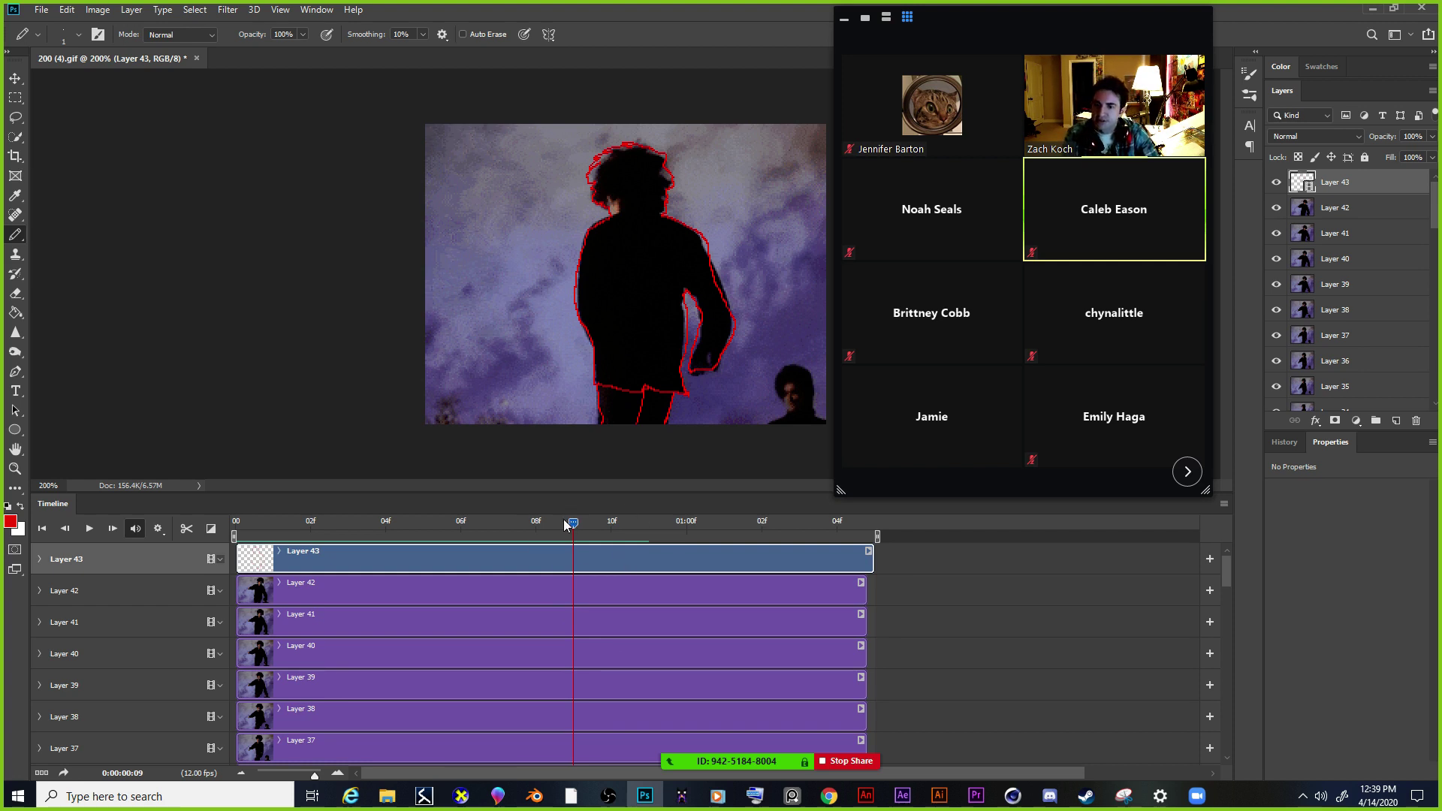
Step to frame 10 and back to compare the frame 9 outline
{"action": "mouse_move", "coordinate": [573, 528]}
{"action": "left_mouse_down"}
{"action": "mouse_move", "coordinate": [237, 528]}
{"action": "mouse_move", "coordinate": [573, 528]}
{"action": "left_mouse_up"}
{"action": "key", "text": "Right"}
{"action": "key", "text": "Left"}
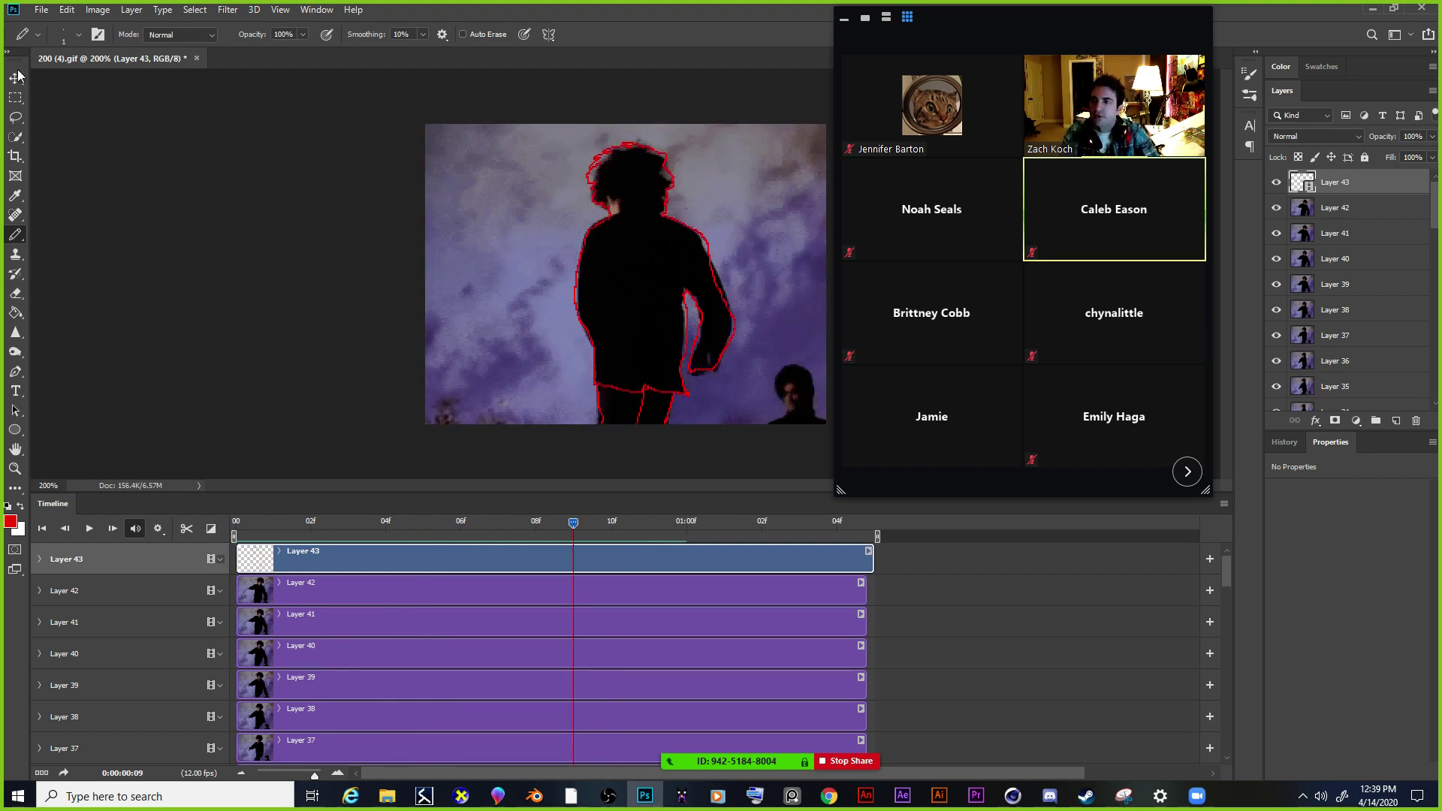
{"action": "left_click", "coordinate": [42, 9]}
{"action": "left_click", "coordinate": [105, 179]}
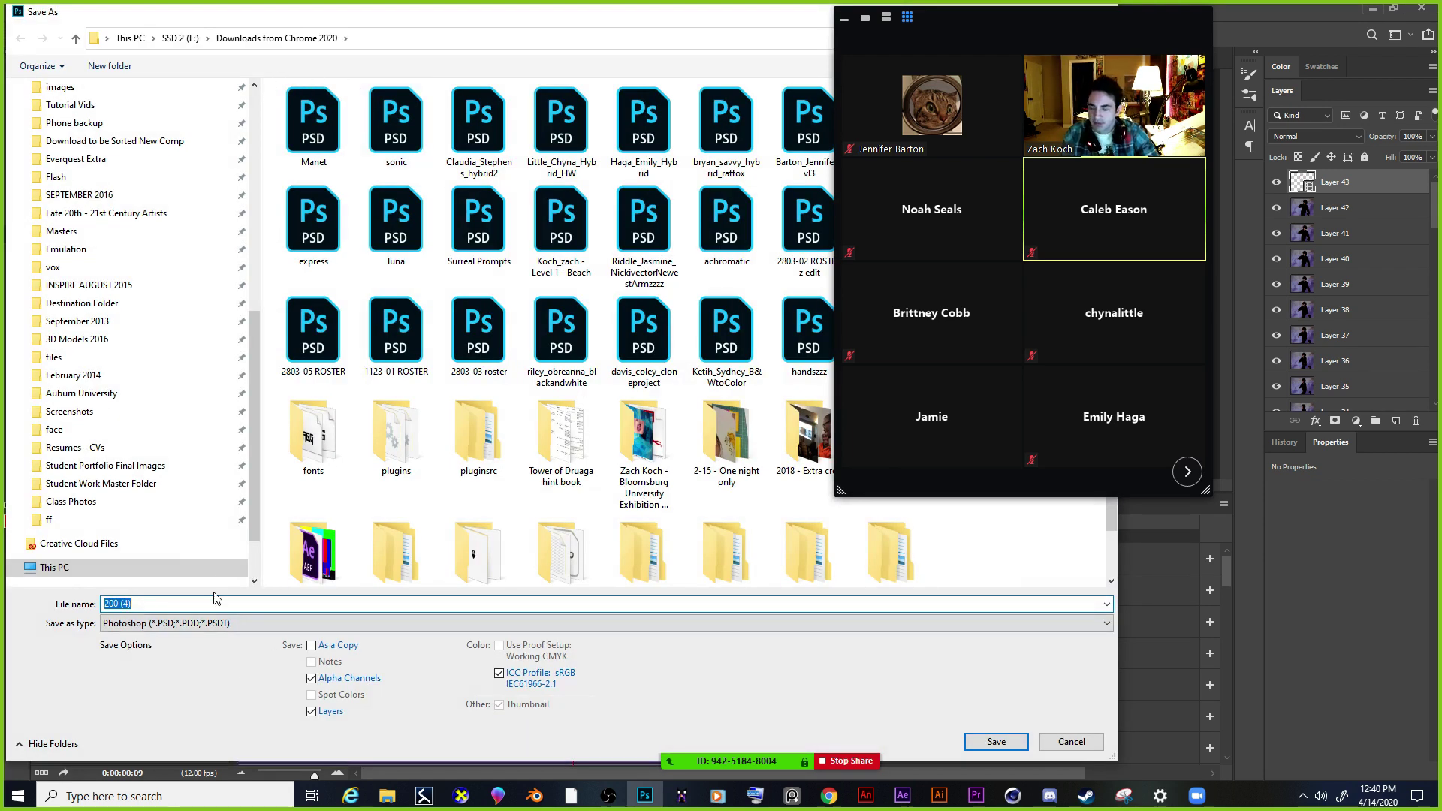
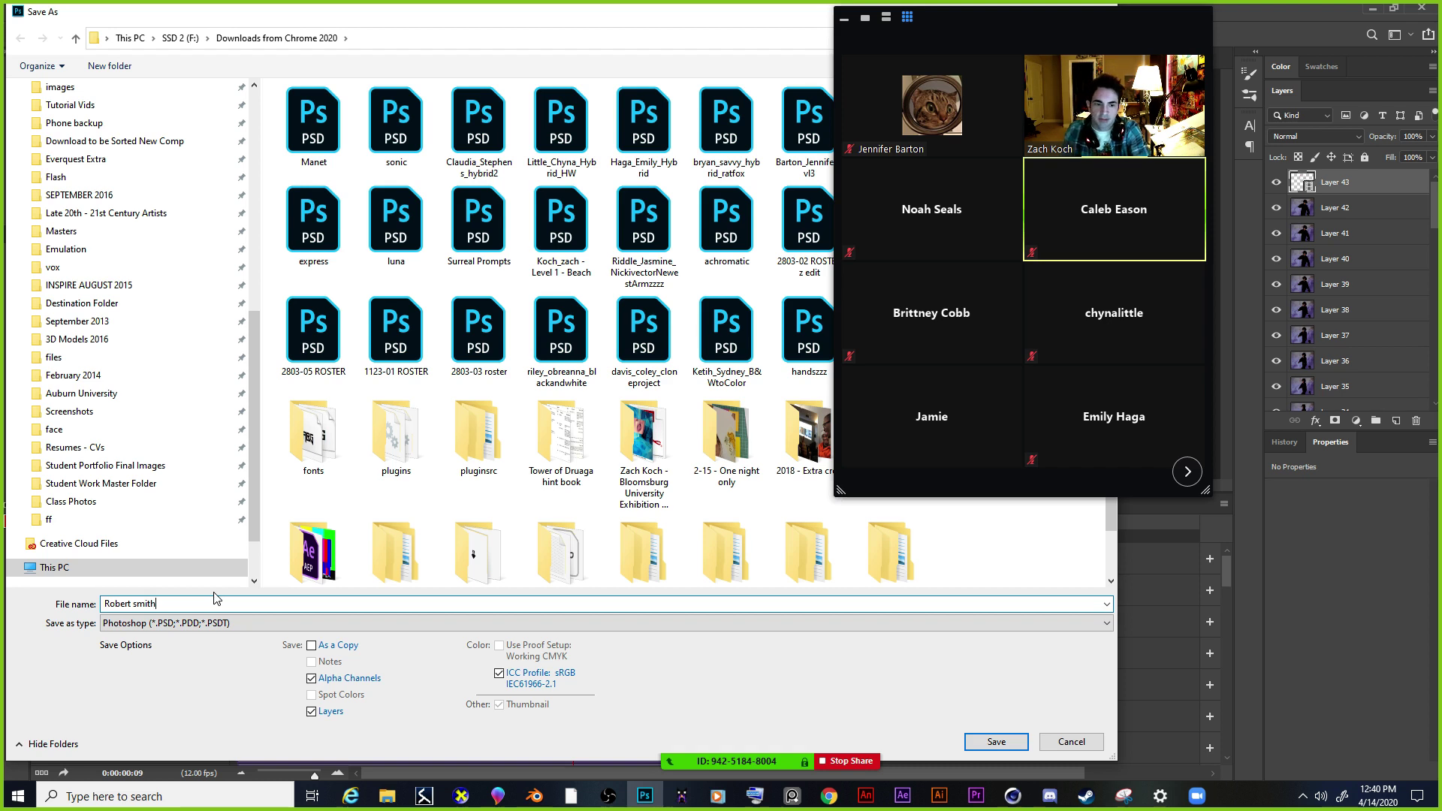
{"action": "key", "text": "Return"}
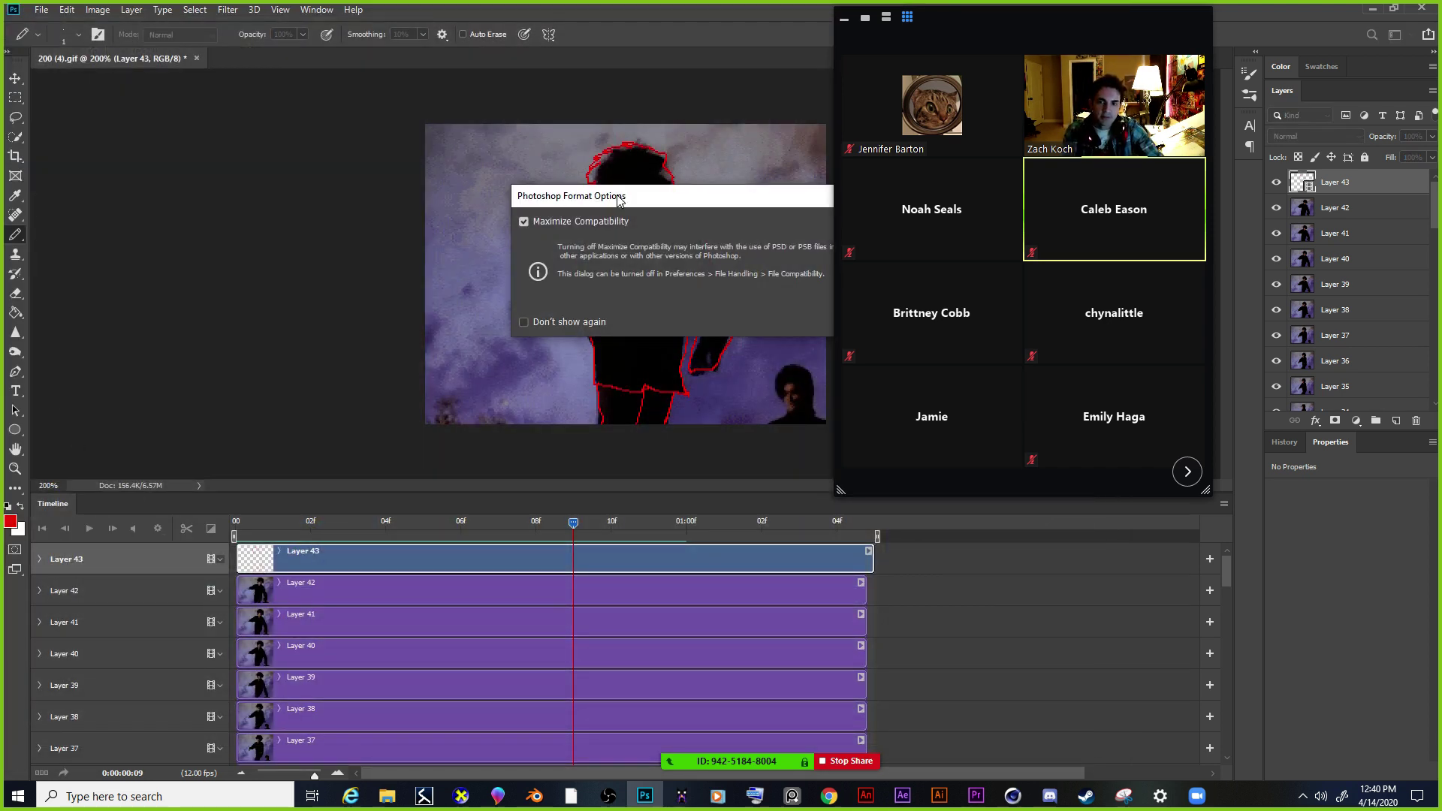
{"action": "left_click_drag", "start_coordinate": [619, 199], "coordinate": [298, 225]}
{"action": "left_click", "coordinate": [576, 255]}
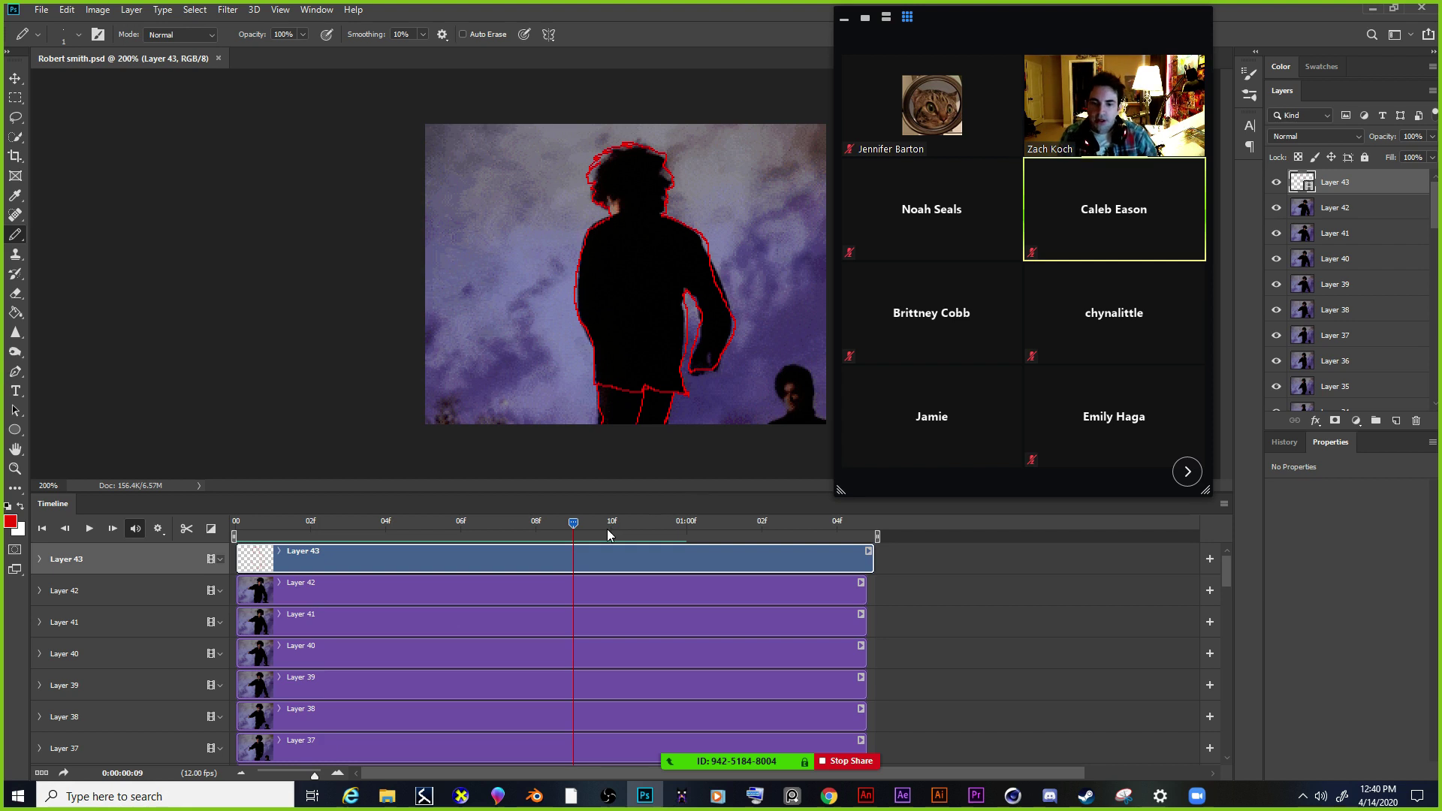
Scrub through the animation frames, then select Layer 42 in the Layers panel
{"action": "left_click_drag", "start_coordinate": [566, 526], "coordinate": [687, 530]}
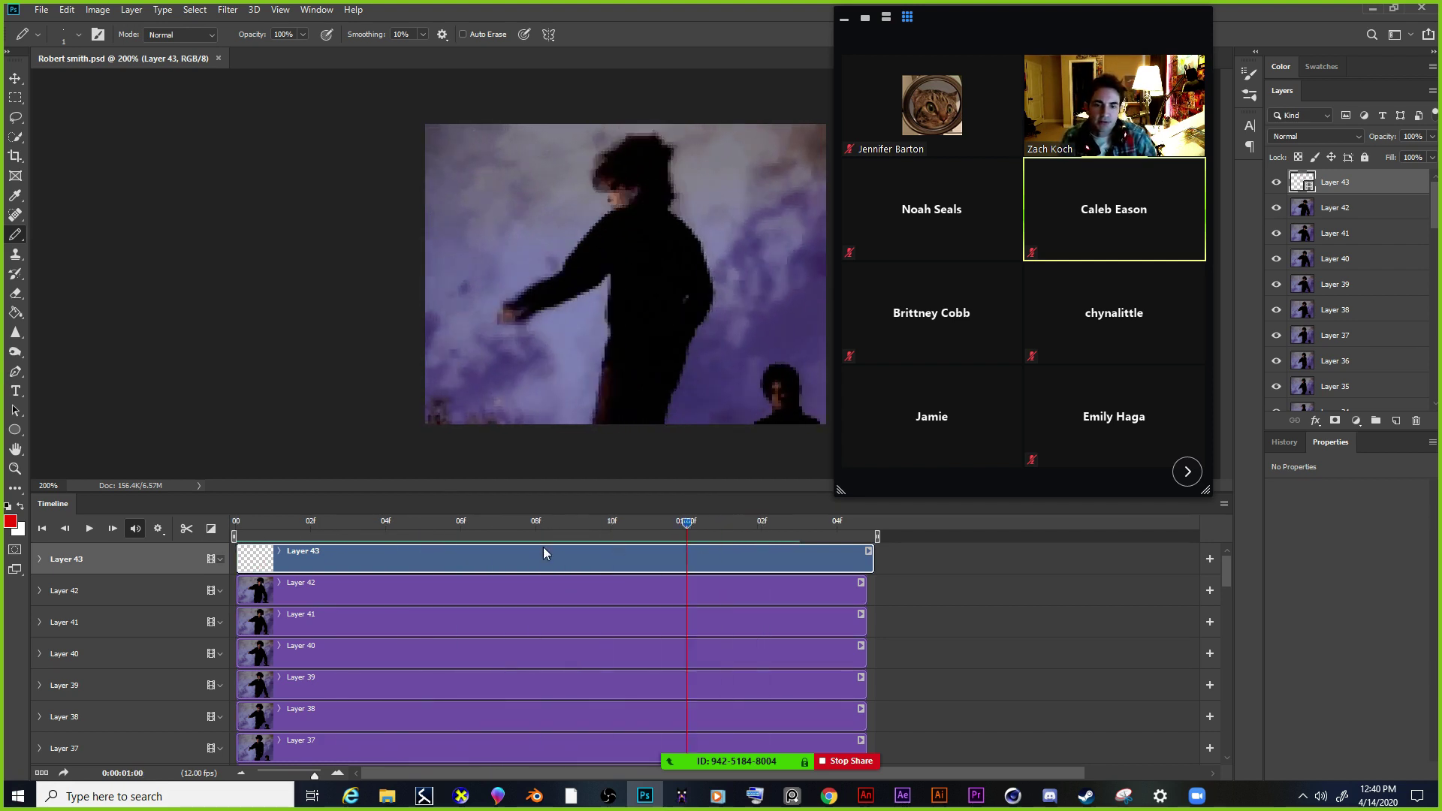
{"action": "left_click_drag", "start_coordinate": [543, 549], "coordinate": [413, 565]}
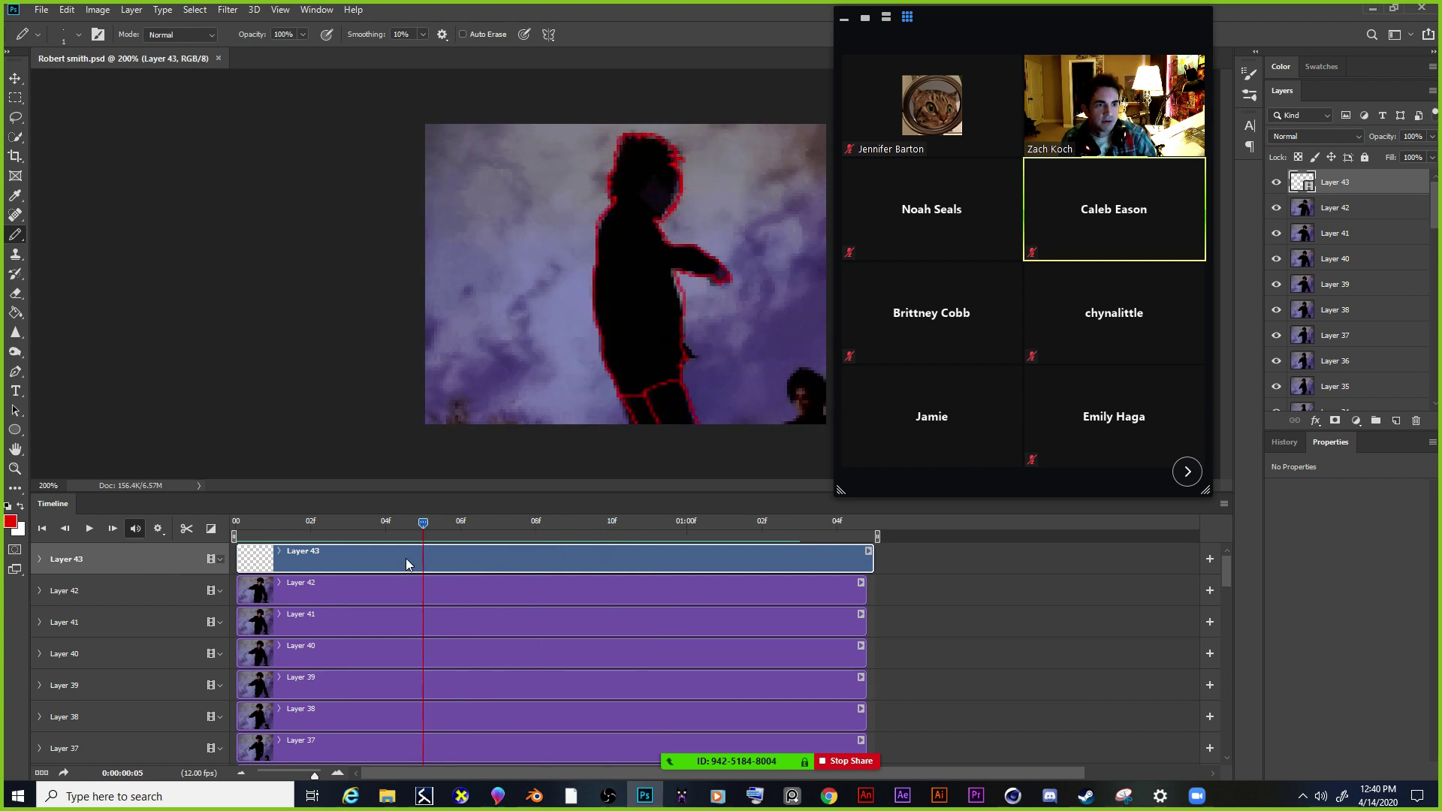
{"action": "left_click", "coordinate": [1367, 220]}
{"action": "scroll", "coordinate": [1365, 301], "scroll_direction": "down", "scroll_amount": 10}
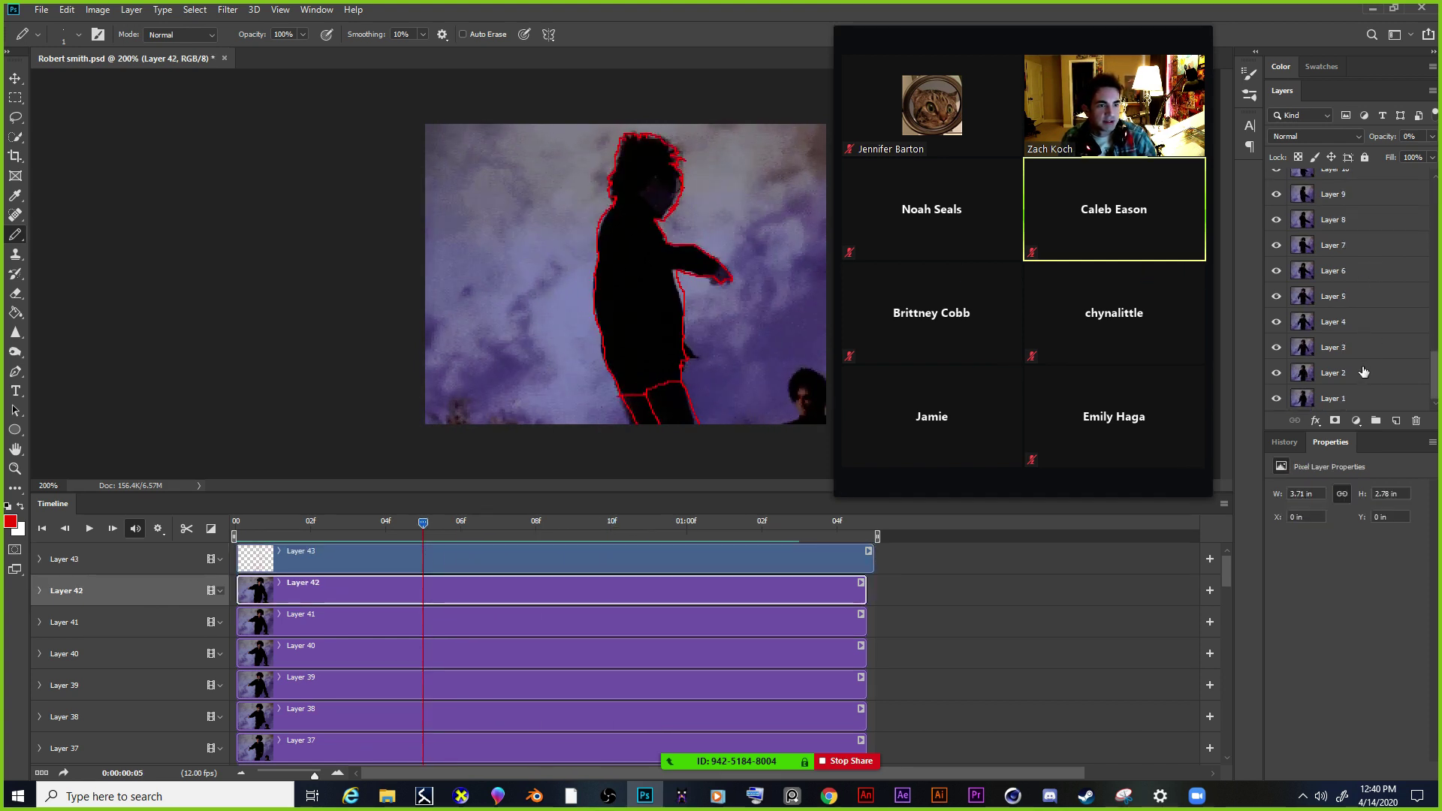
{"action": "right_click", "coordinate": [1400, 398]}
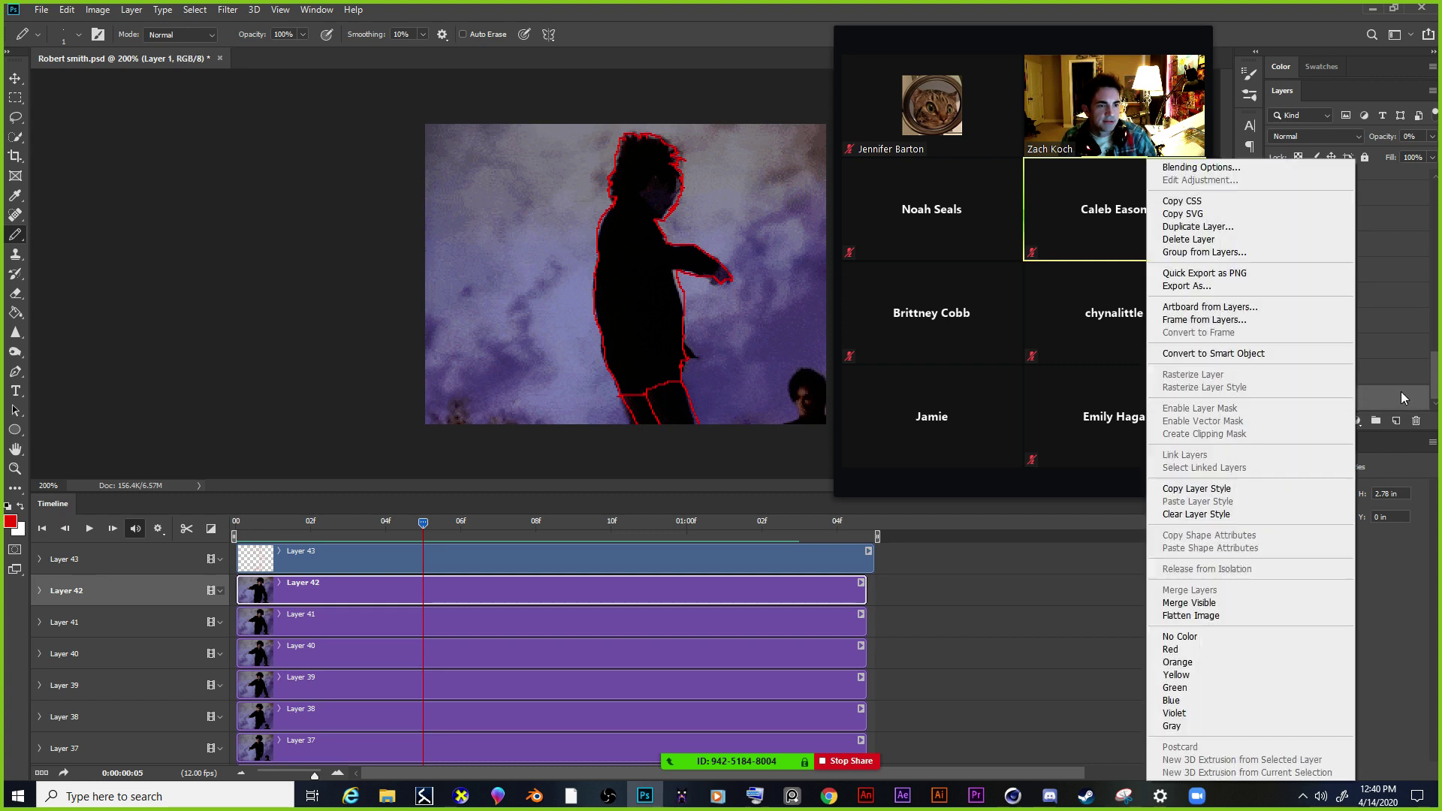
{"action": "left_click", "coordinate": [1379, 426]}
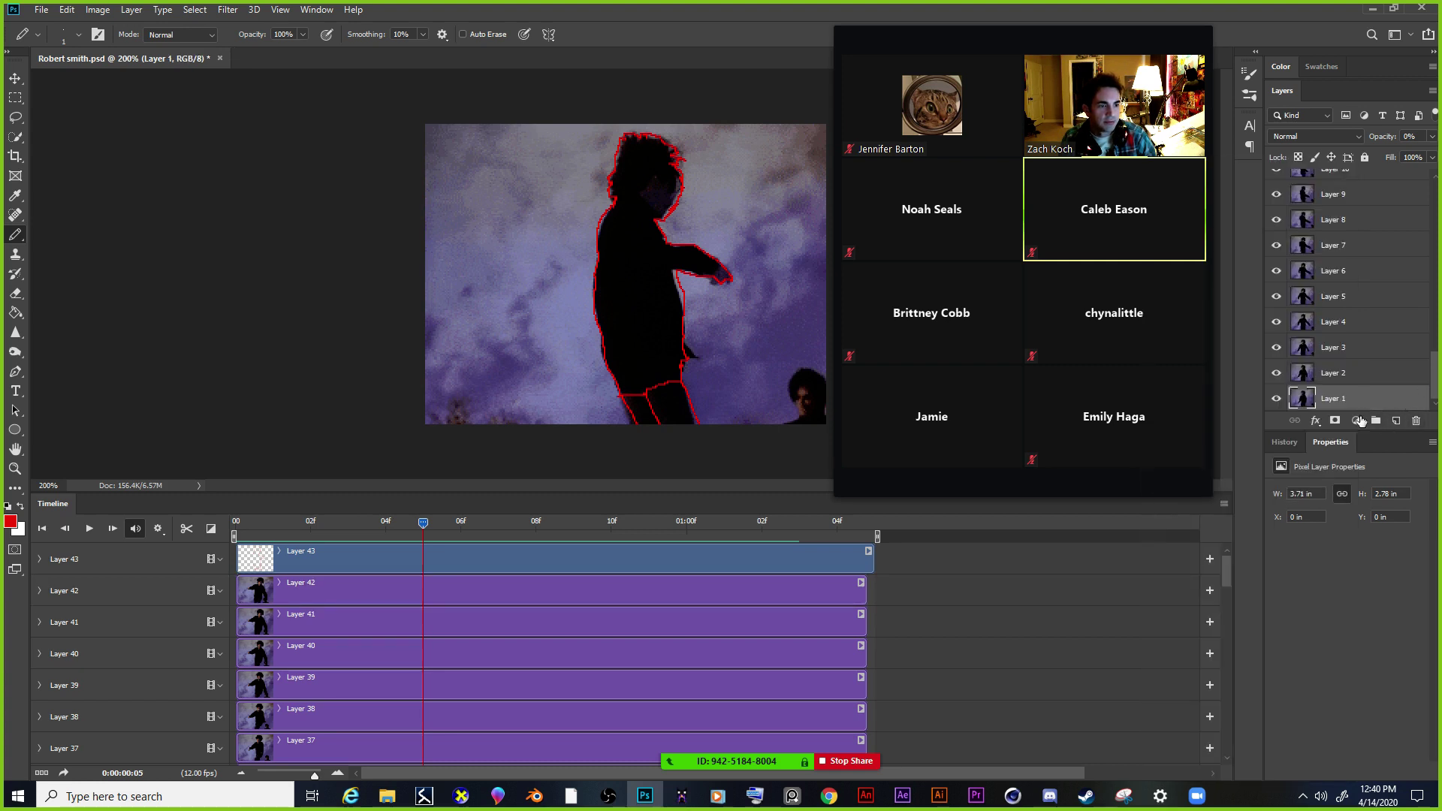
Create Group 1 and move Layers 42 through 1 into it
{"action": "left_click", "coordinate": [1376, 421]}
{"action": "scroll", "coordinate": [1425, 379], "scroll_direction": "down", "scroll_amount": 1}
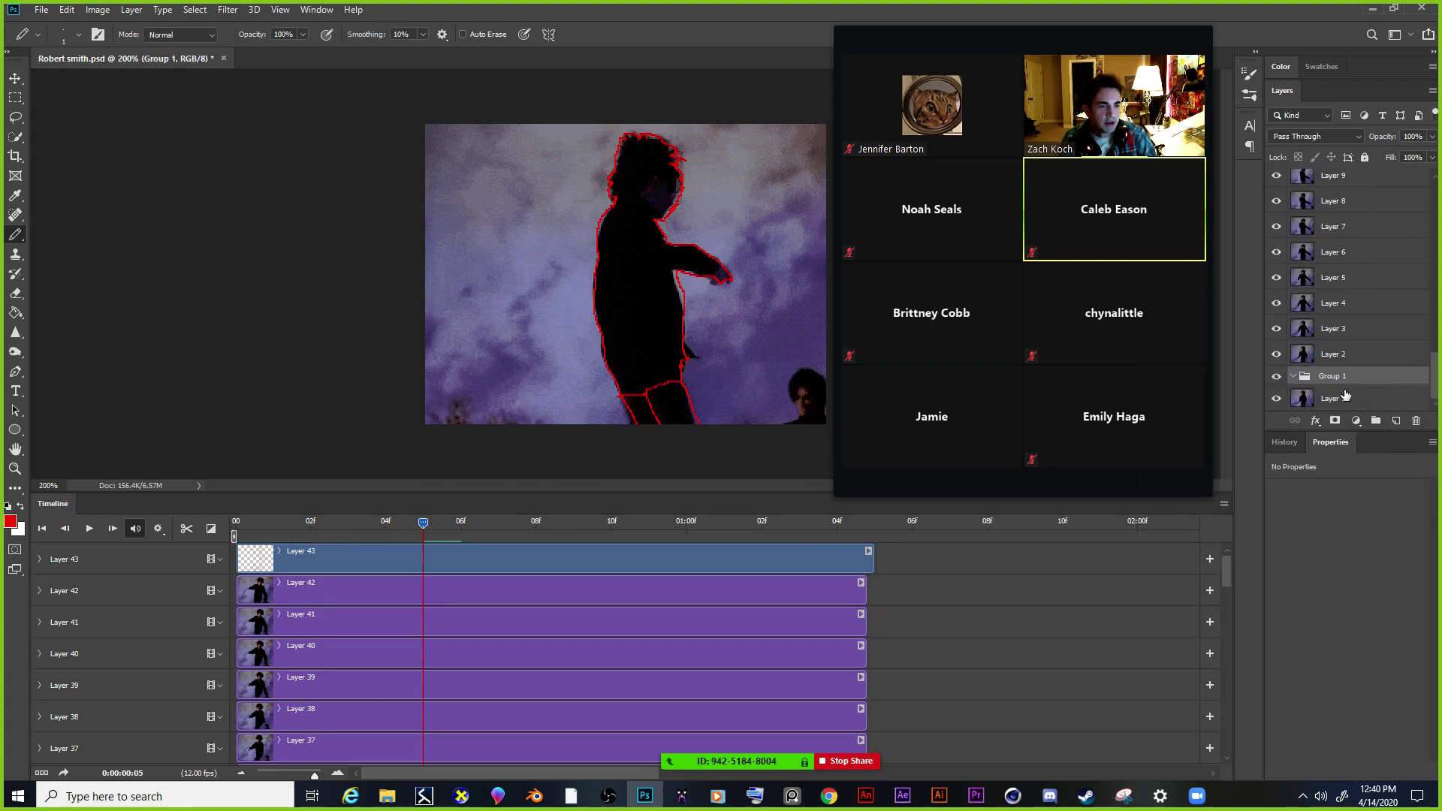
{"action": "left_click_drag", "start_coordinate": [1333, 381], "coordinate": [1358, 192]}
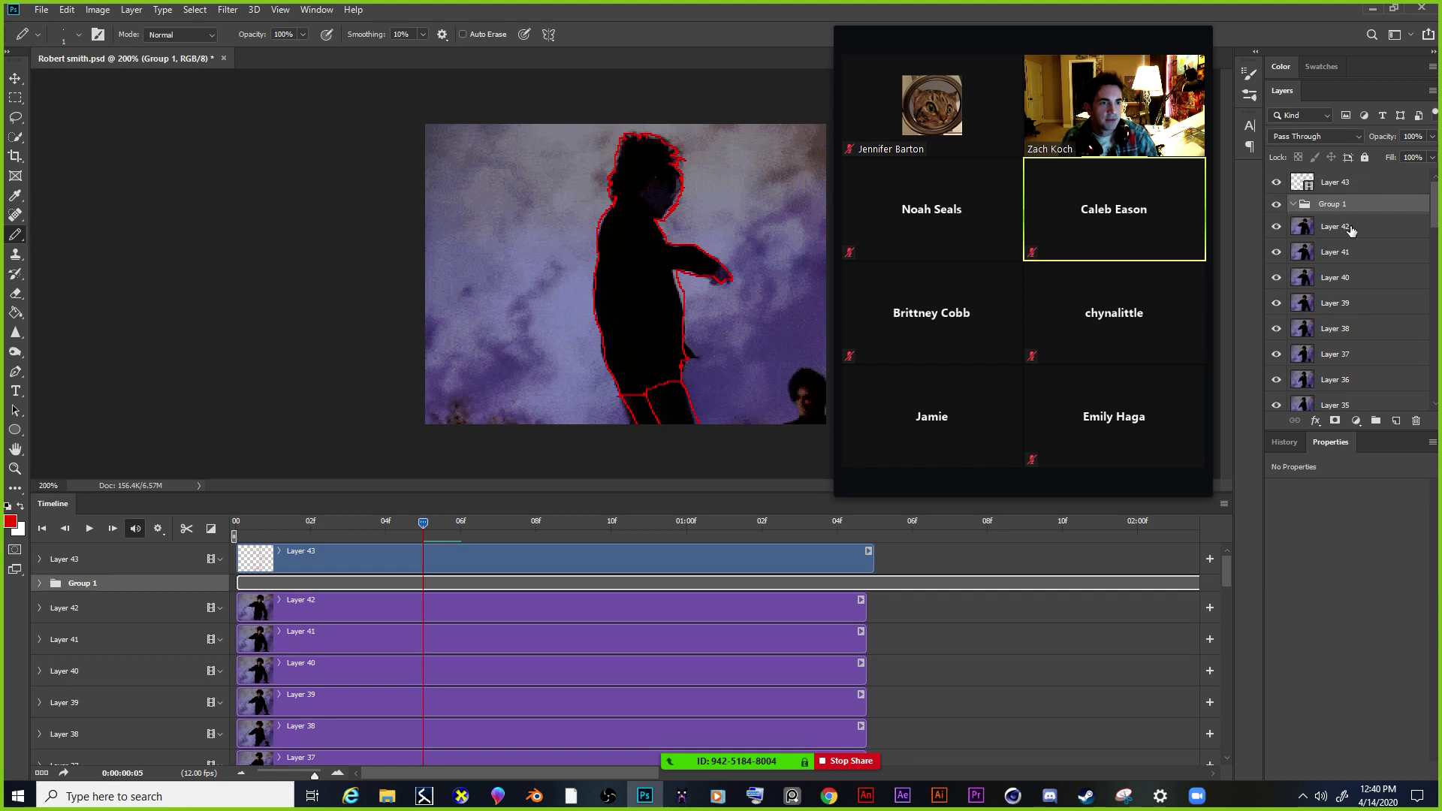
{"action": "left_click", "coordinate": [1349, 229]}
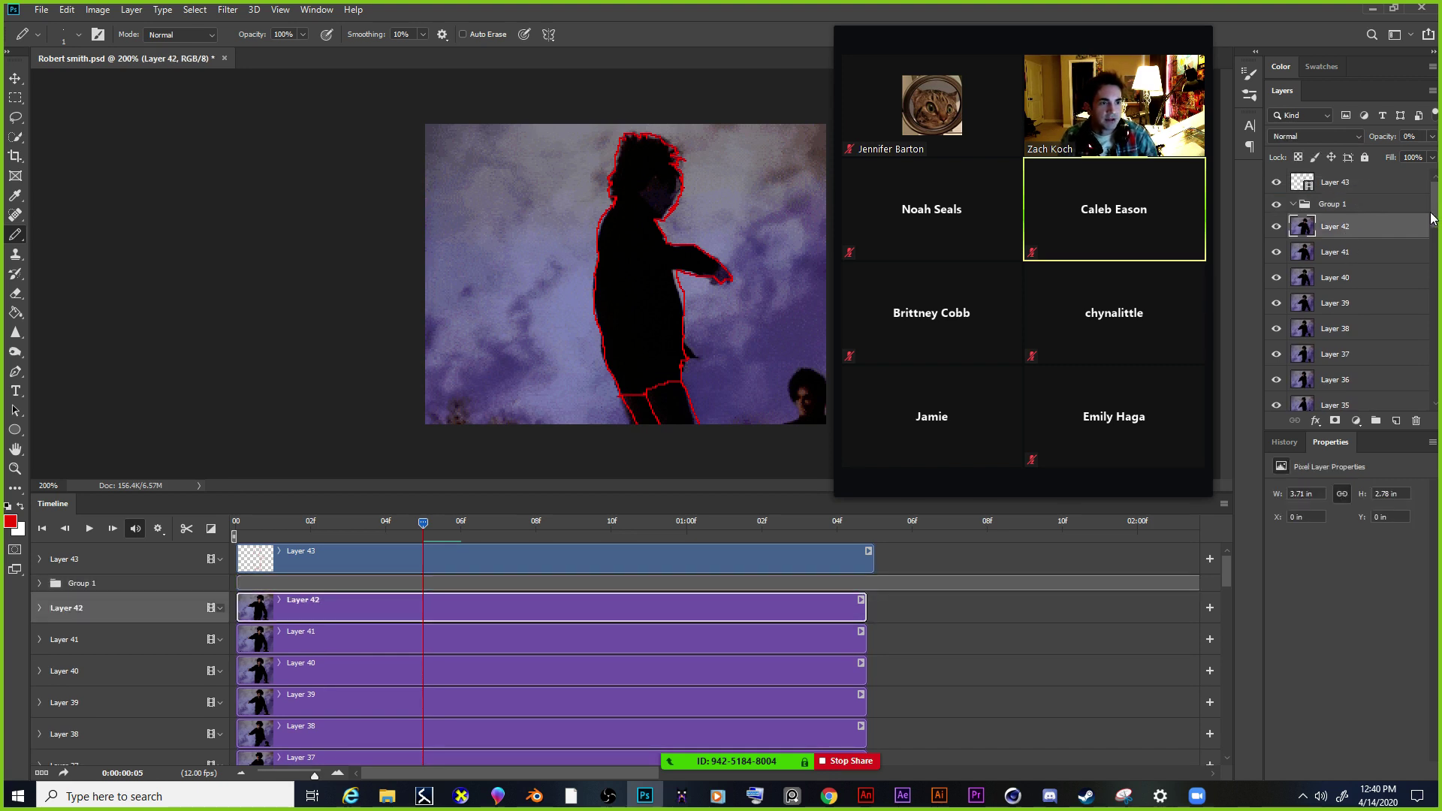
{"action": "left_click_drag", "start_coordinate": [1432, 218], "coordinate": [1435, 184]}
{"action": "left_click", "coordinate": [1363, 404], "text": "shift"}
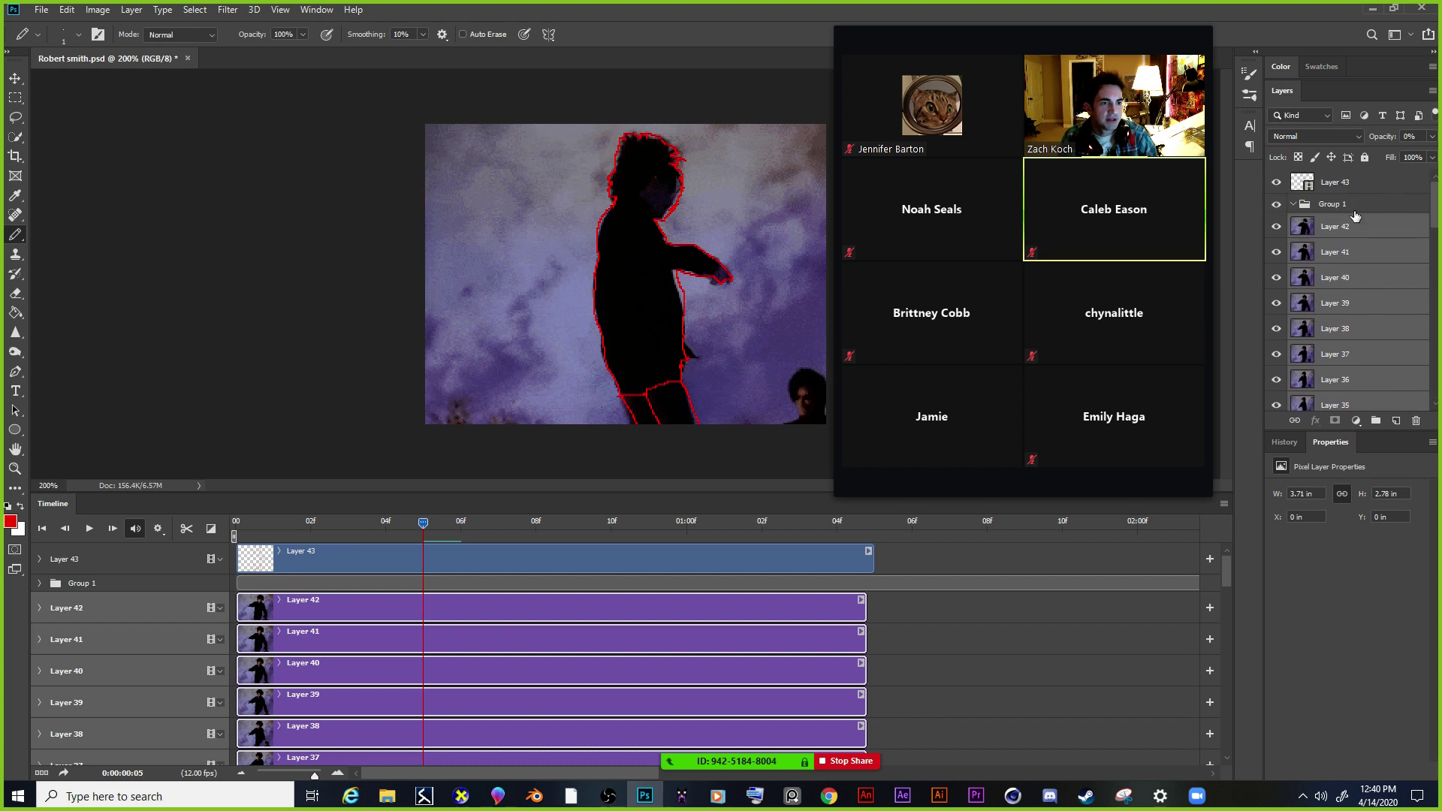
{"action": "left_click_drag", "start_coordinate": [1355, 216], "coordinate": [1330, 205]}
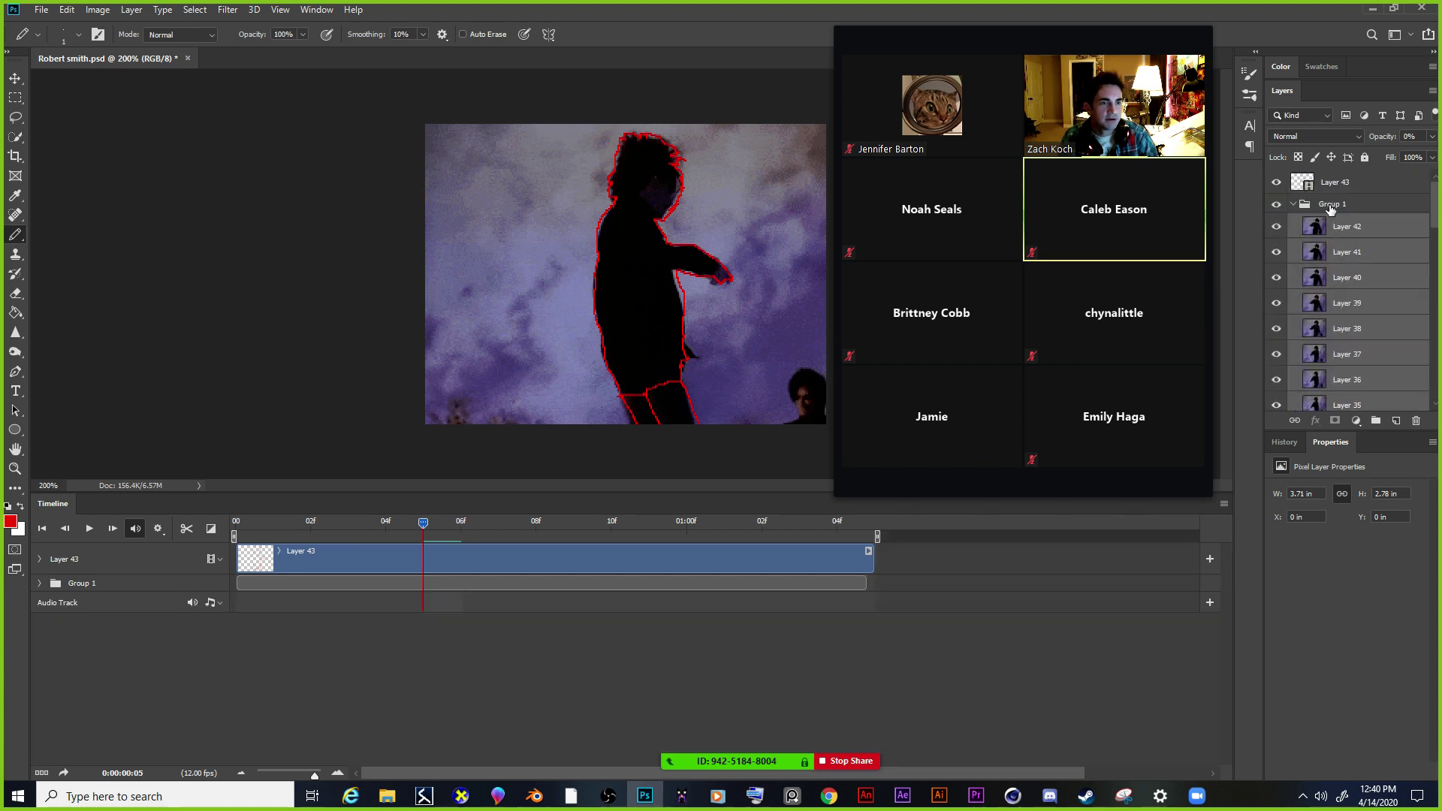
Hide Group 1 and shorten the timeline work area to end around frame 9
{"action": "left_click", "coordinate": [1277, 205]}
{"action": "left_click", "coordinate": [1277, 205]}
{"action": "left_click", "coordinate": [1277, 205]}
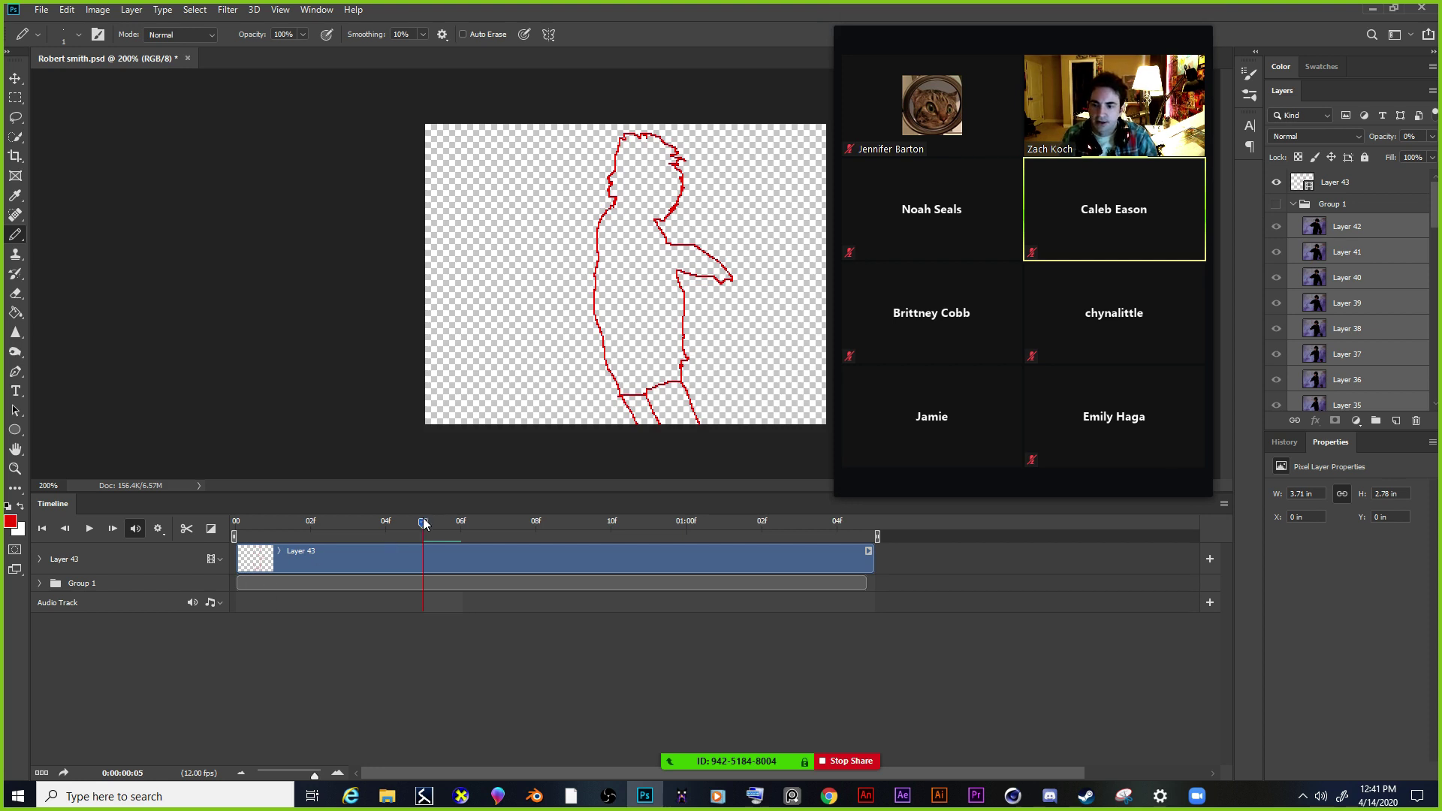
{"action": "mouse_move", "coordinate": [428, 528]}
{"action": "left_mouse_down"}
{"action": "mouse_move", "coordinate": [222, 528]}
{"action": "mouse_move", "coordinate": [625, 525]}
{"action": "mouse_move", "coordinate": [235, 522]}
{"action": "left_mouse_up"}
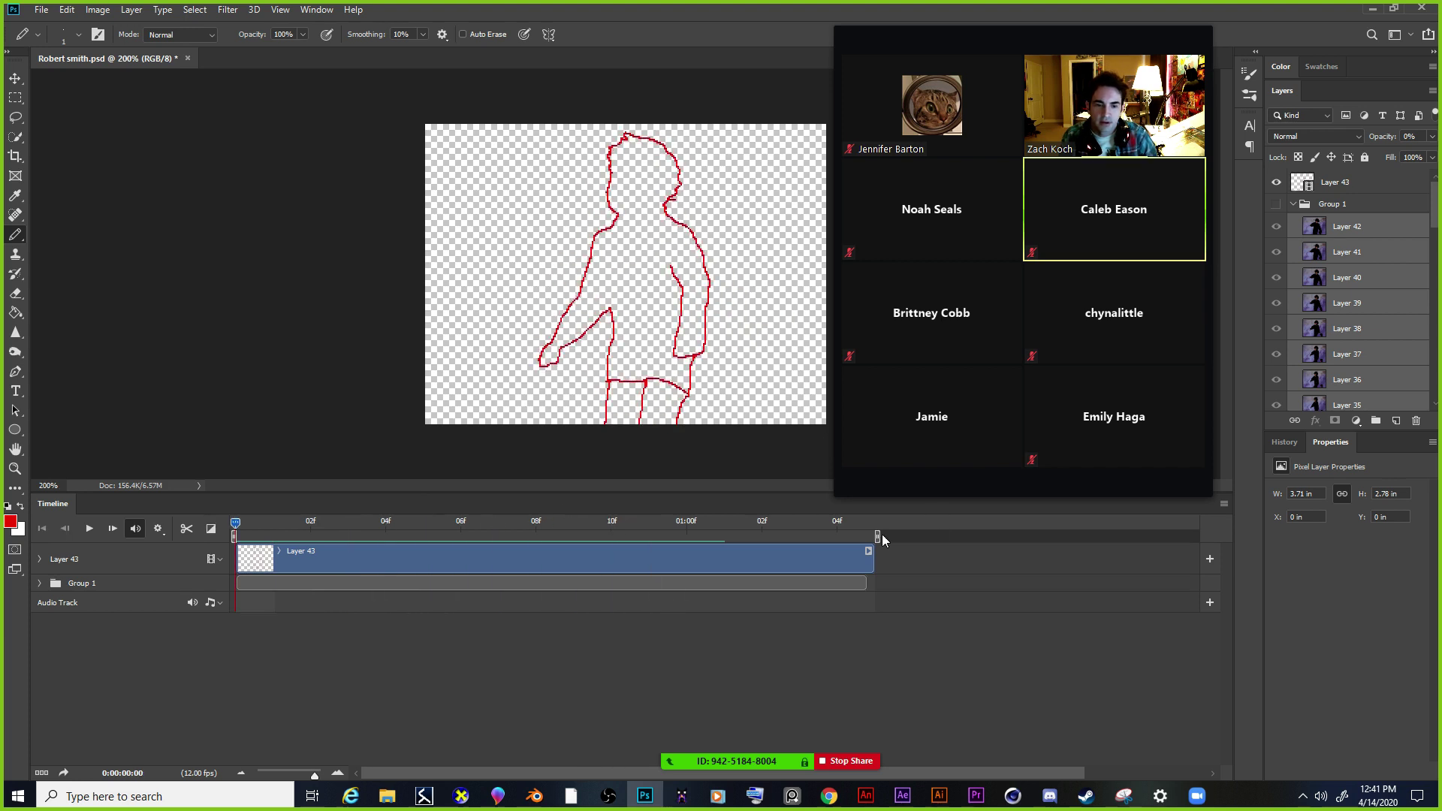
{"action": "left_click_drag", "start_coordinate": [878, 535], "coordinate": [652, 535]}
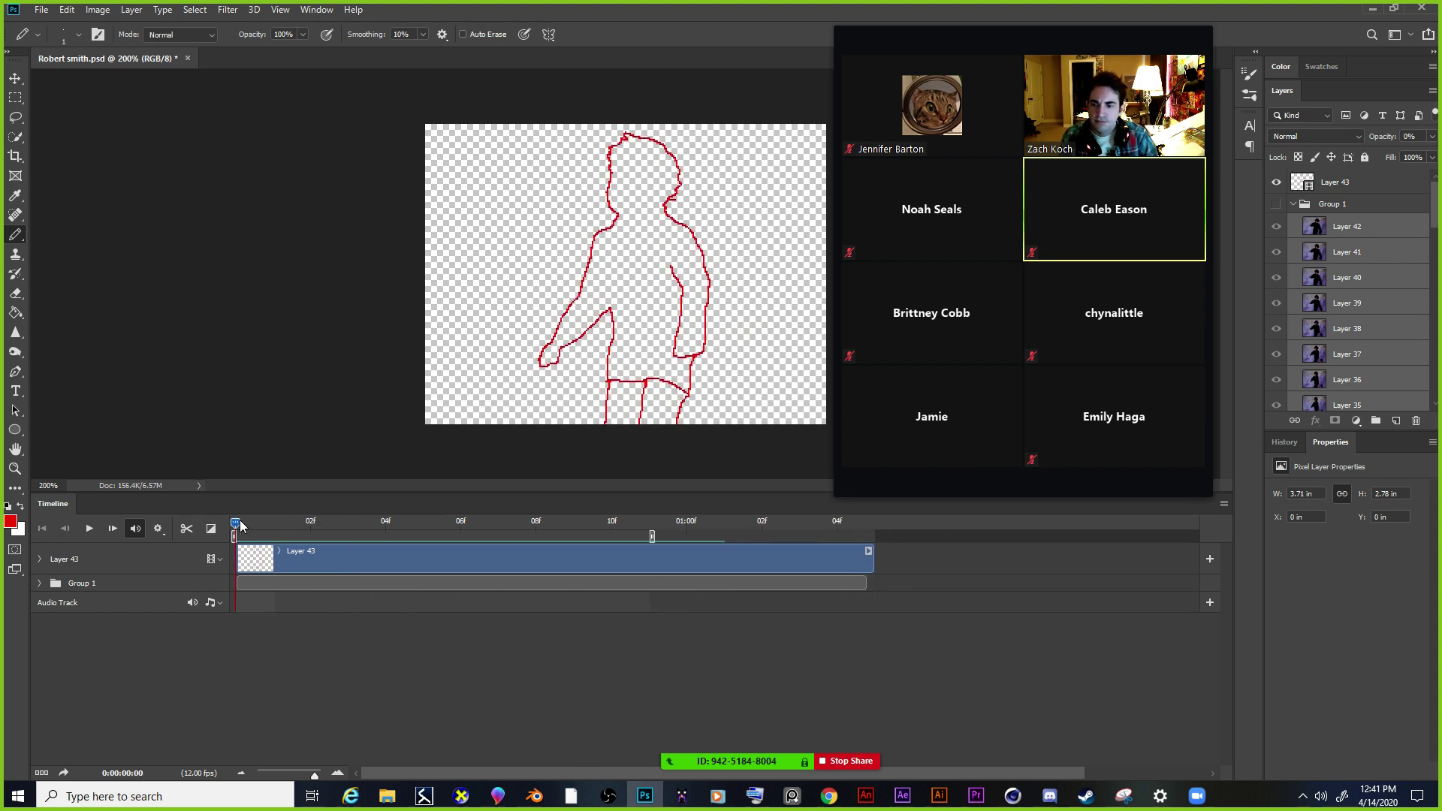
{"action": "left_click_drag", "start_coordinate": [240, 526], "coordinate": [180, 507]}
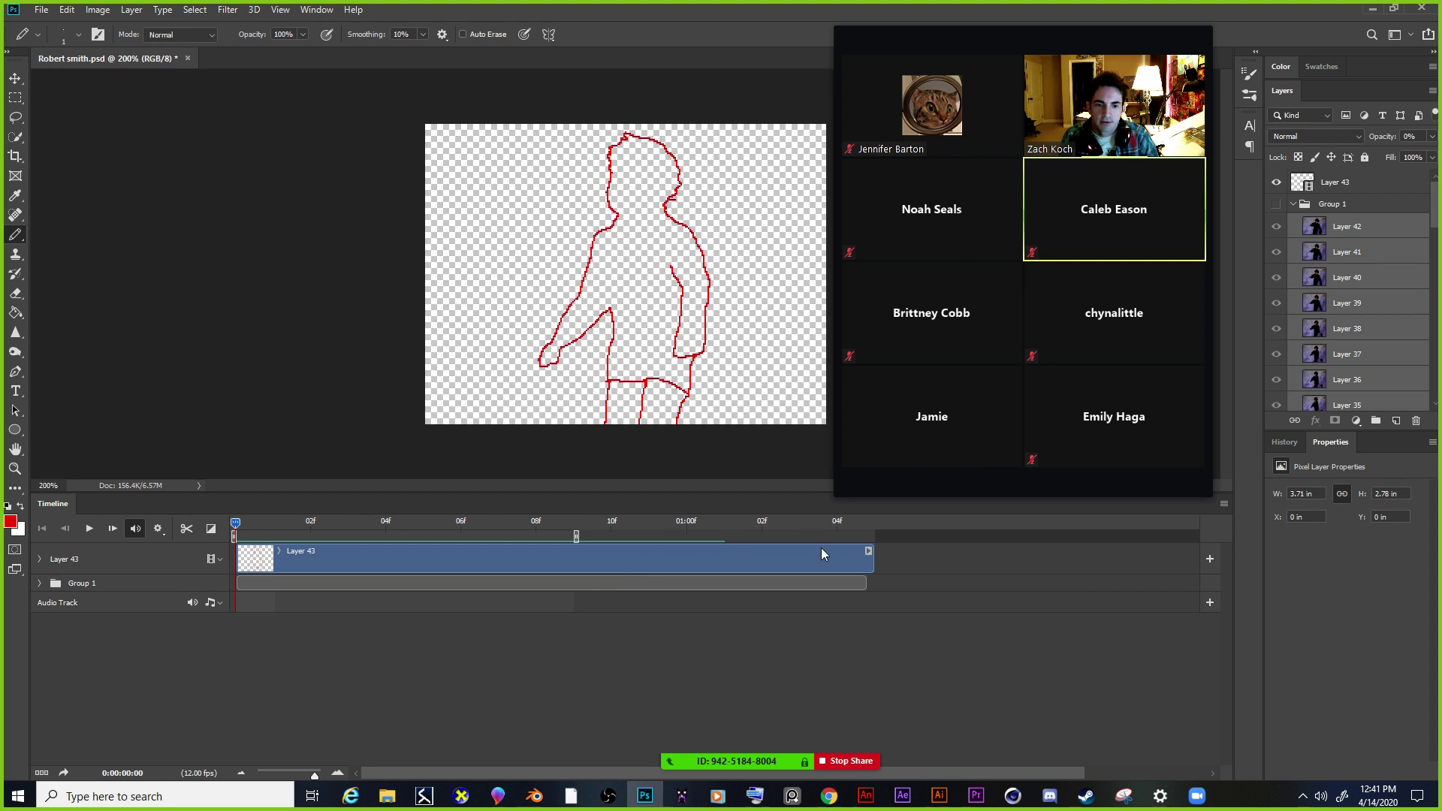
Trim Layer 43's clip to frame 9, show Group 1, and preview the outline
{"action": "left_click_drag", "start_coordinate": [873, 562], "coordinate": [572, 562]}
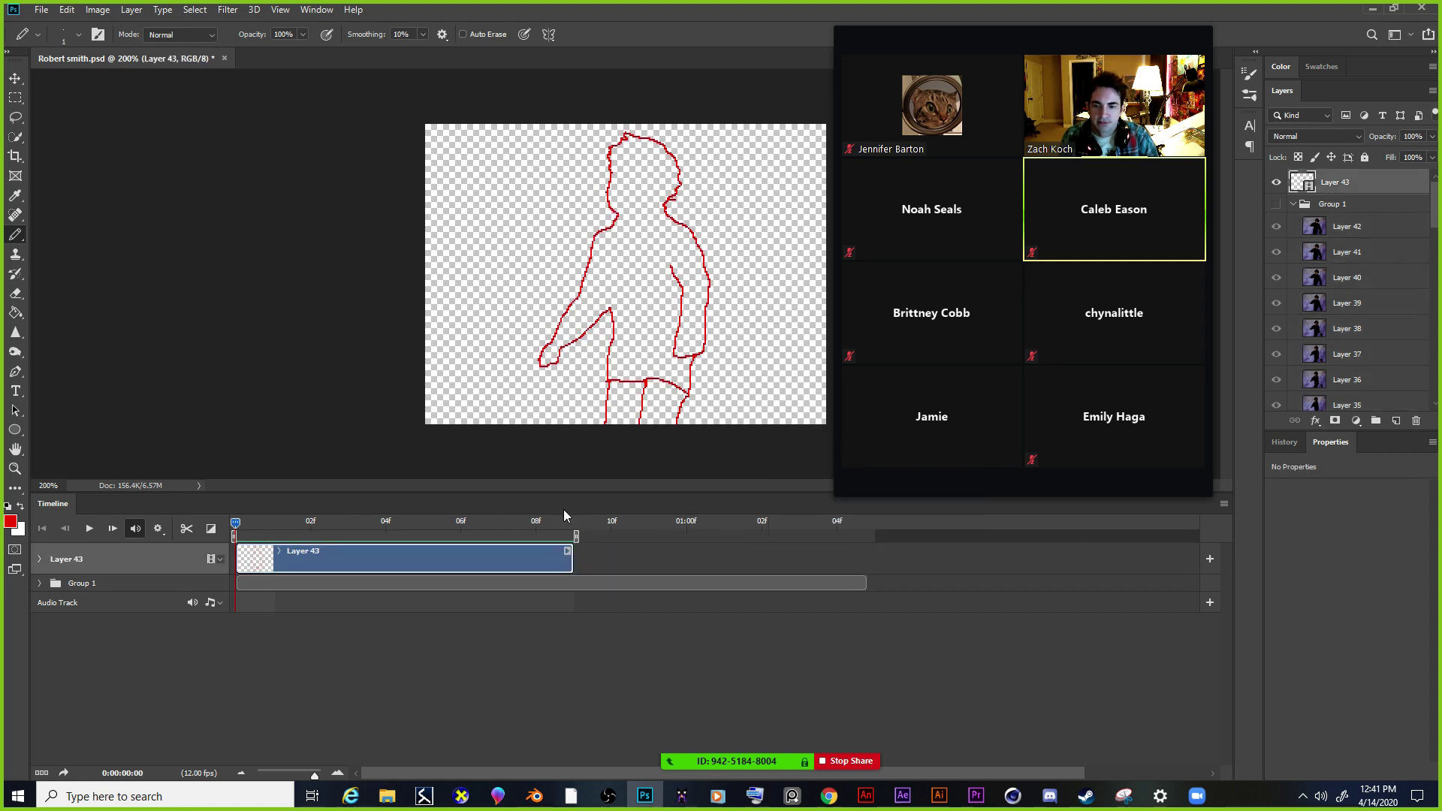
{"action": "left_click_drag", "start_coordinate": [860, 585], "coordinate": [583, 576]}
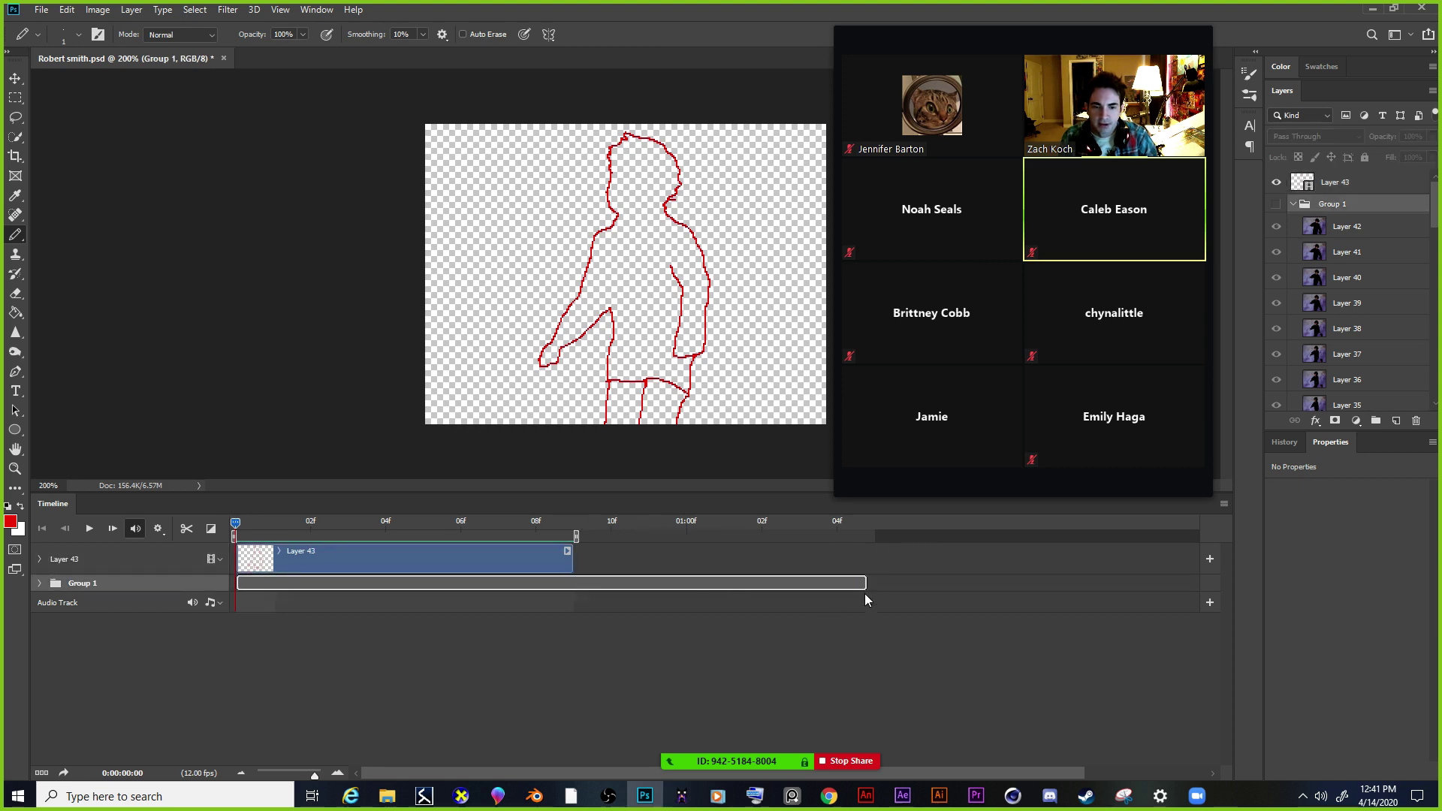
{"action": "left_click_drag", "start_coordinate": [871, 586], "coordinate": [572, 583]}
{"action": "left_click", "coordinate": [1277, 208]}
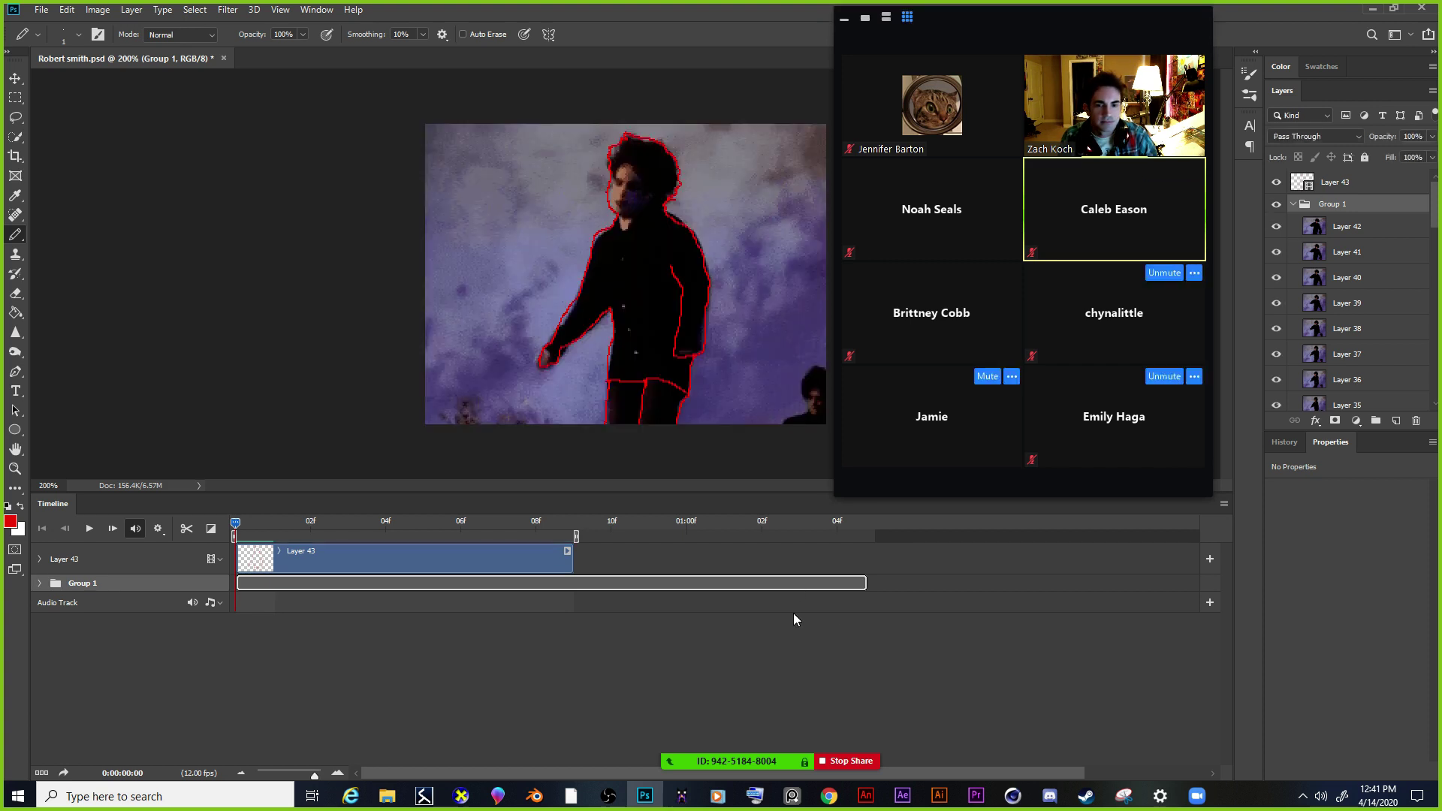
{"action": "left_click_drag", "start_coordinate": [866, 585], "coordinate": [571, 587]}
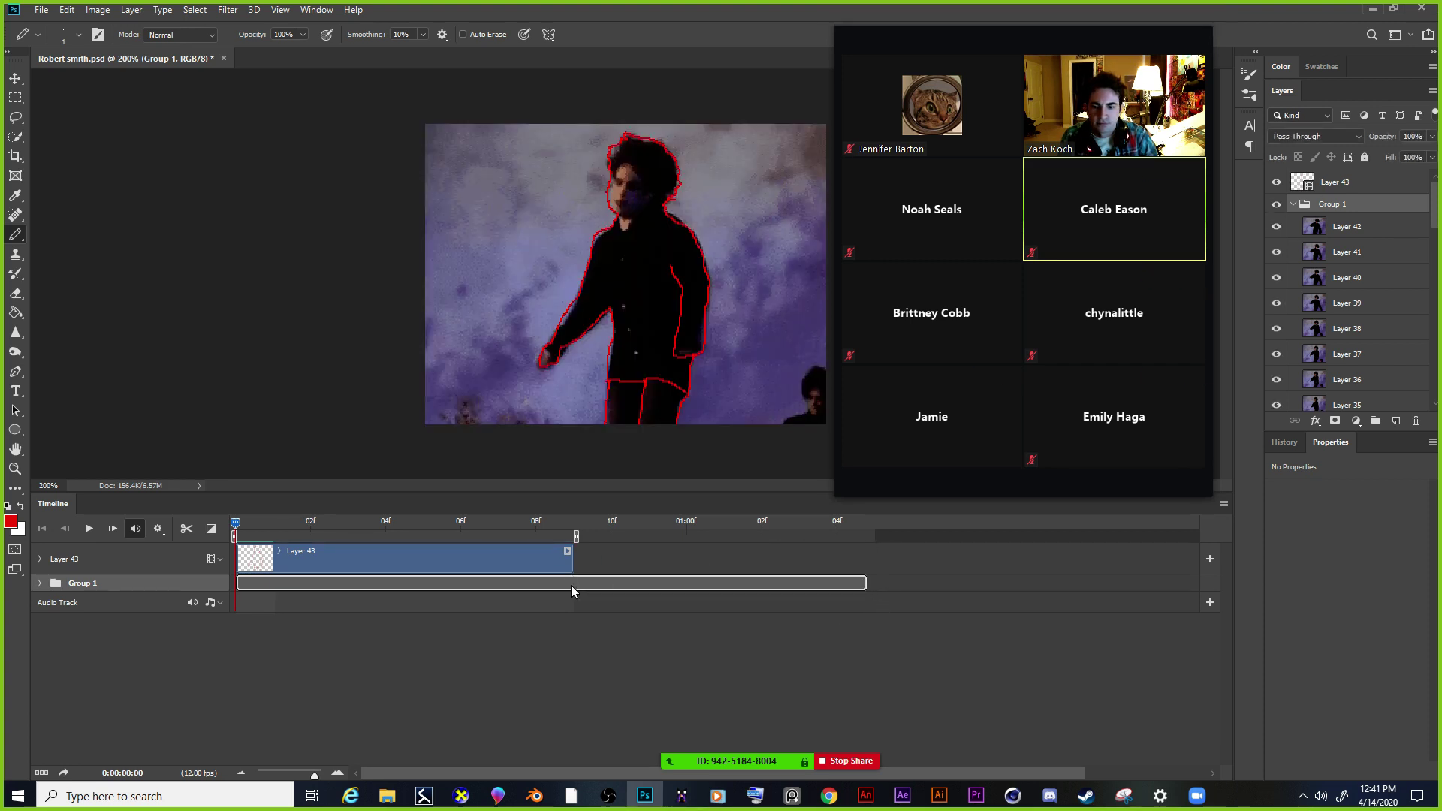
{"action": "left_click_drag", "start_coordinate": [646, 516], "coordinate": [221, 526]}
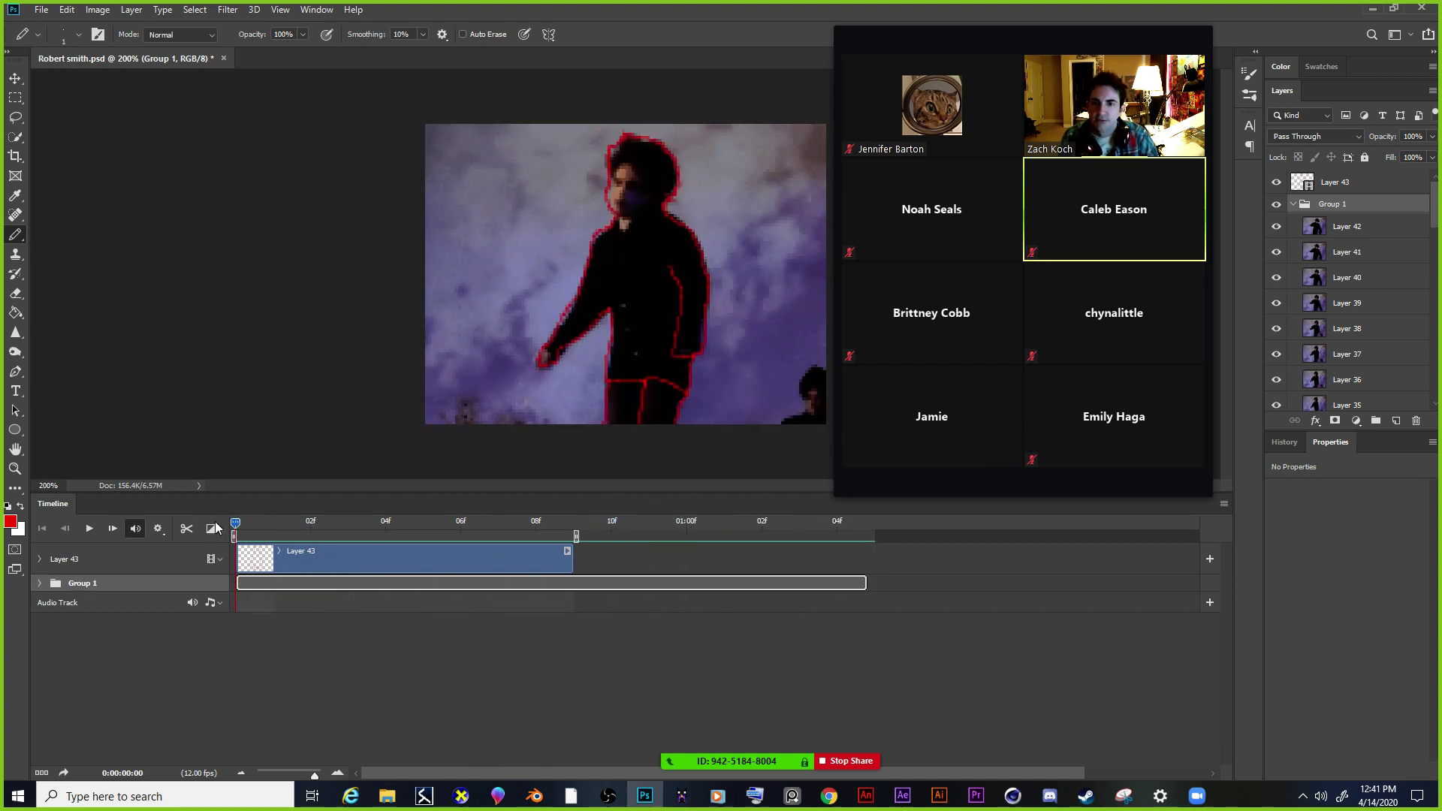
{"action": "left_click", "coordinate": [41, 10]}
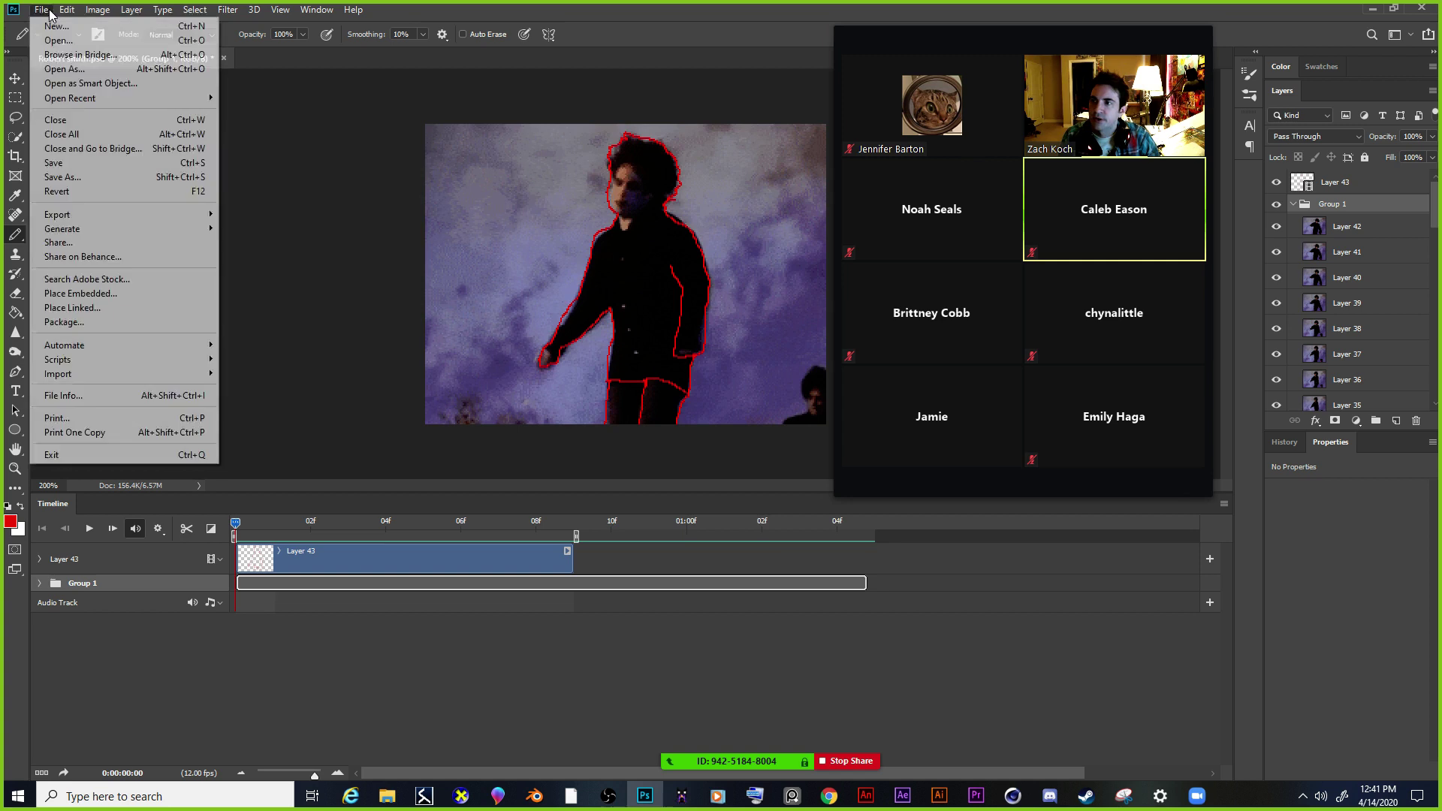
{"action": "left_click", "coordinate": [106, 177]}
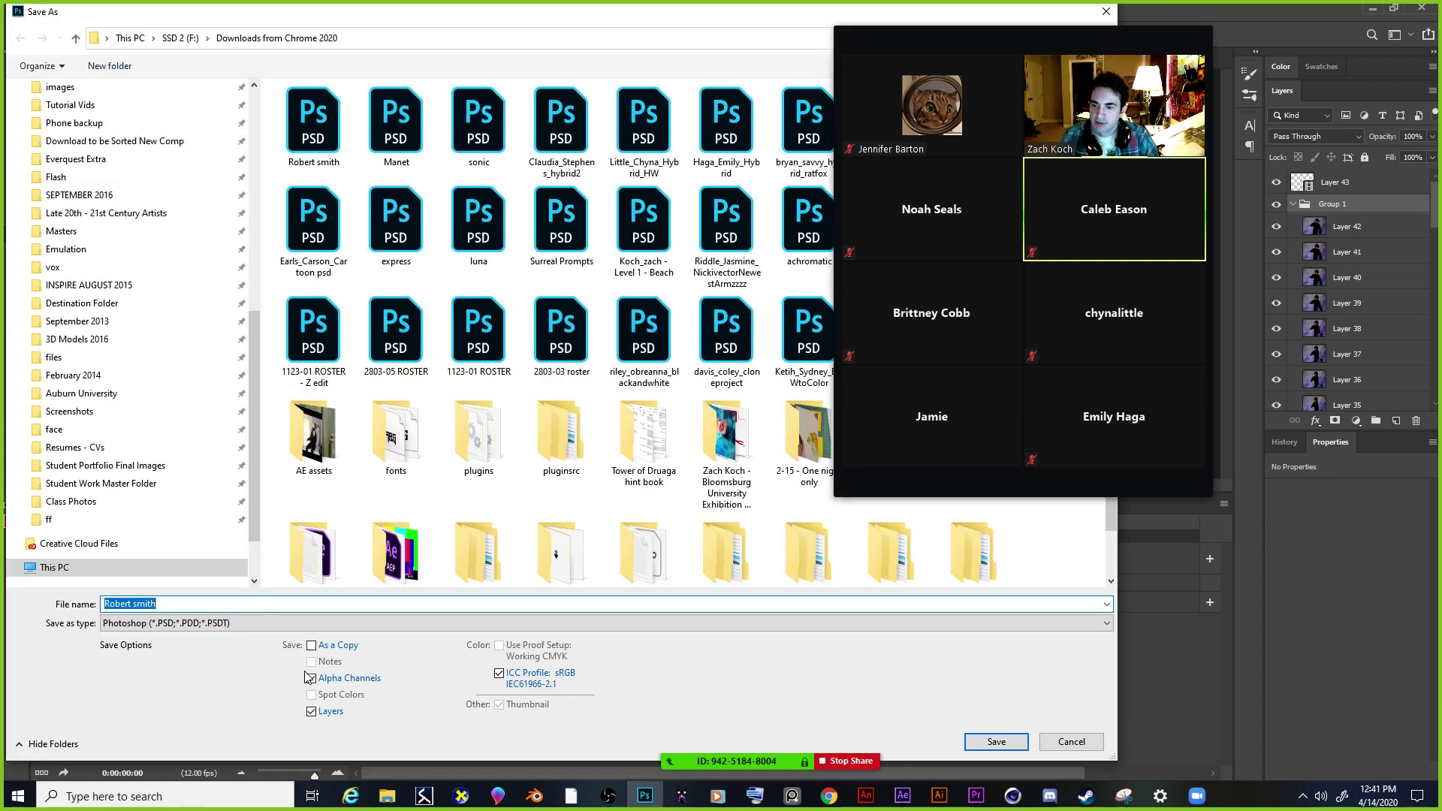
{"action": "left_click", "coordinate": [243, 605]}
{"action": "type", "text": "2"}
{"action": "key", "text": "Return"}
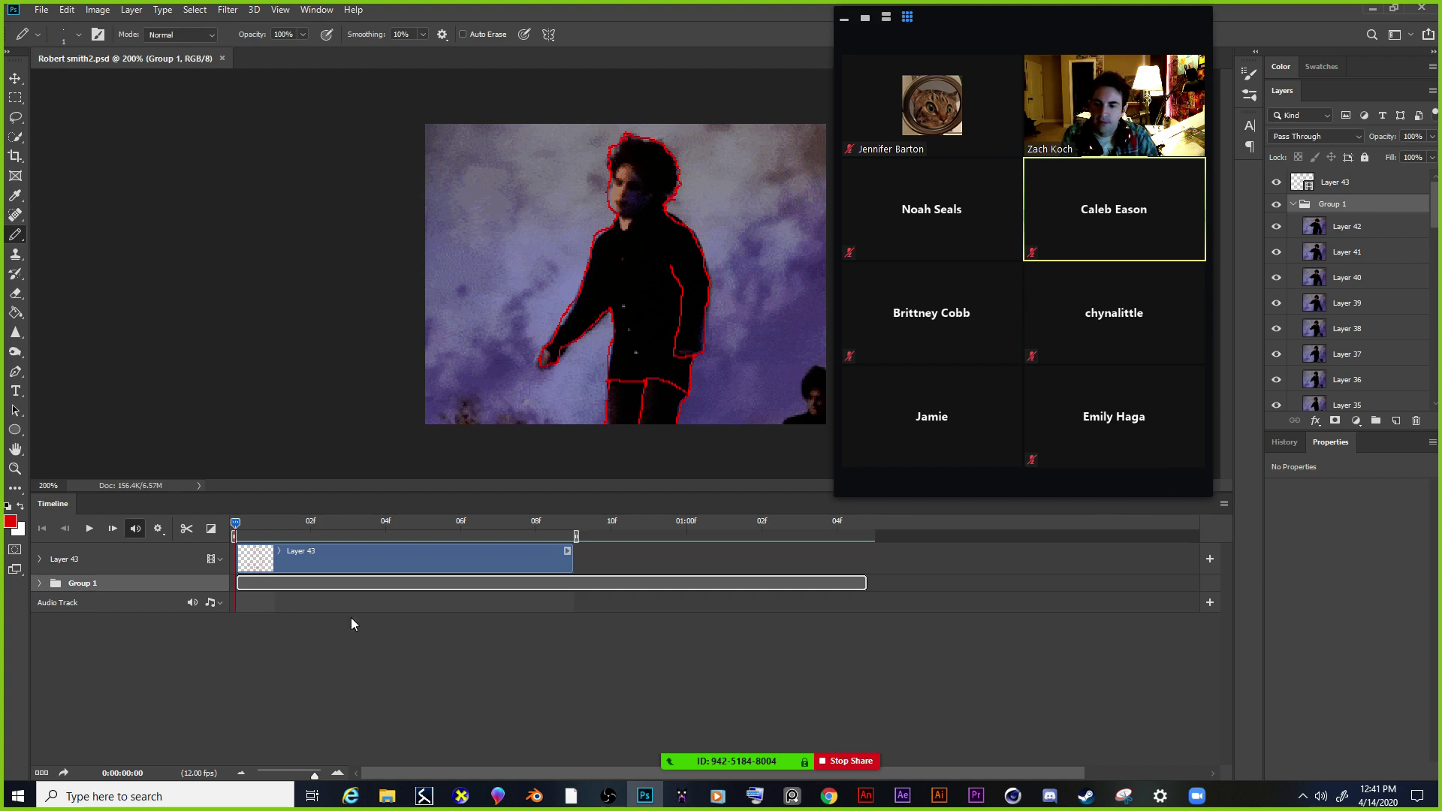
Add a new empty Layer 44 and place it below Layer 43
{"action": "left_click", "coordinate": [82, 559]}
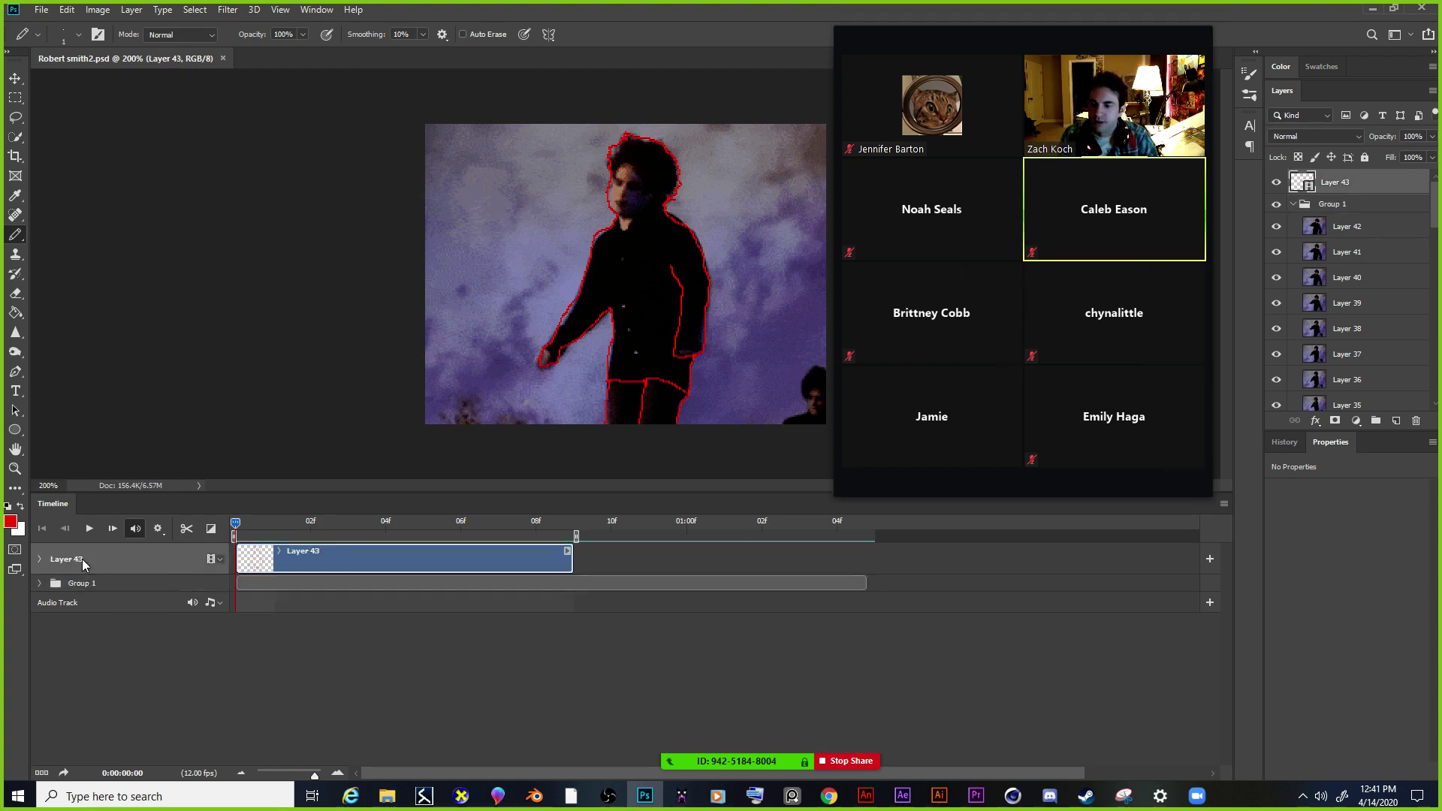
{"action": "right_click", "coordinate": [124, 662]}
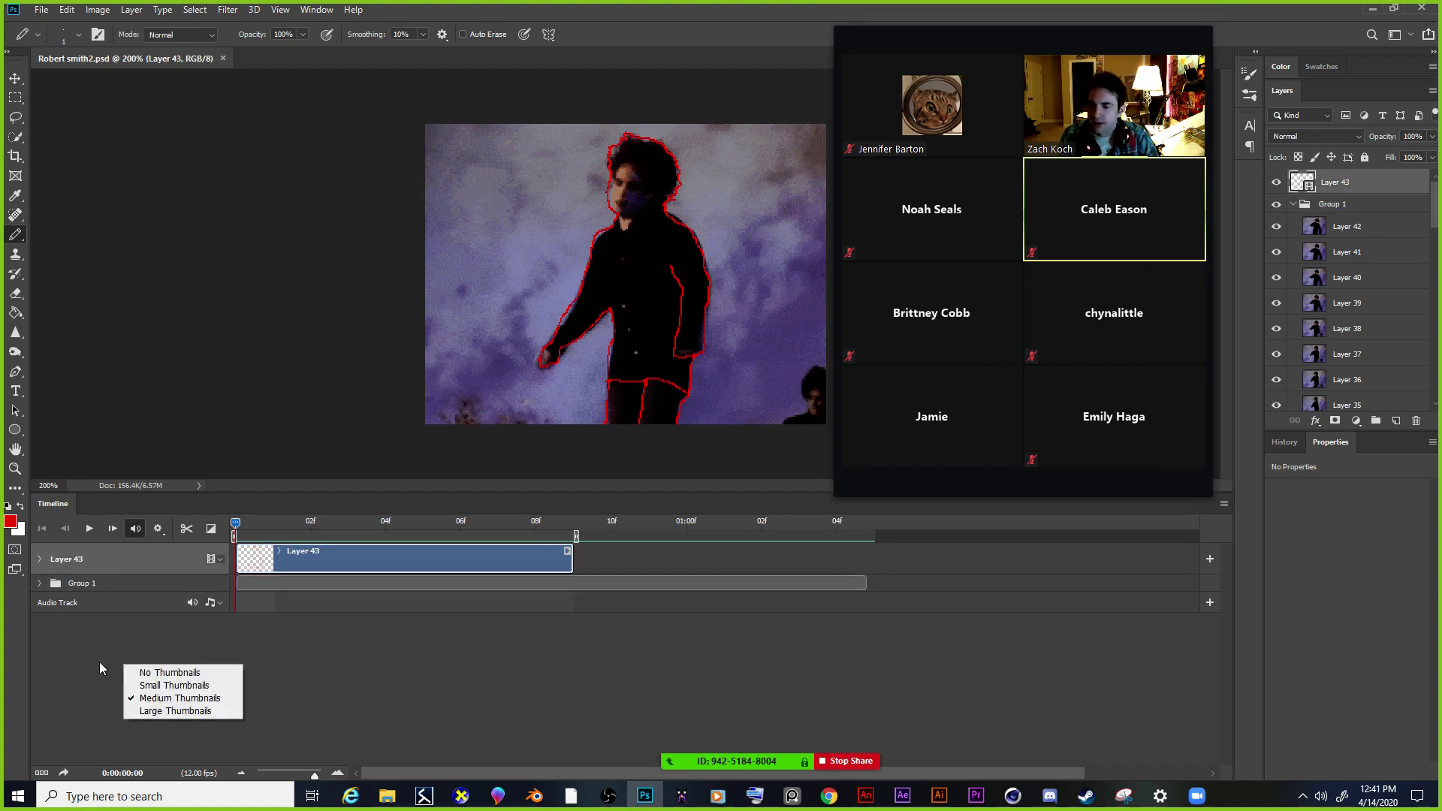
{"action": "left_click", "coordinate": [100, 661]}
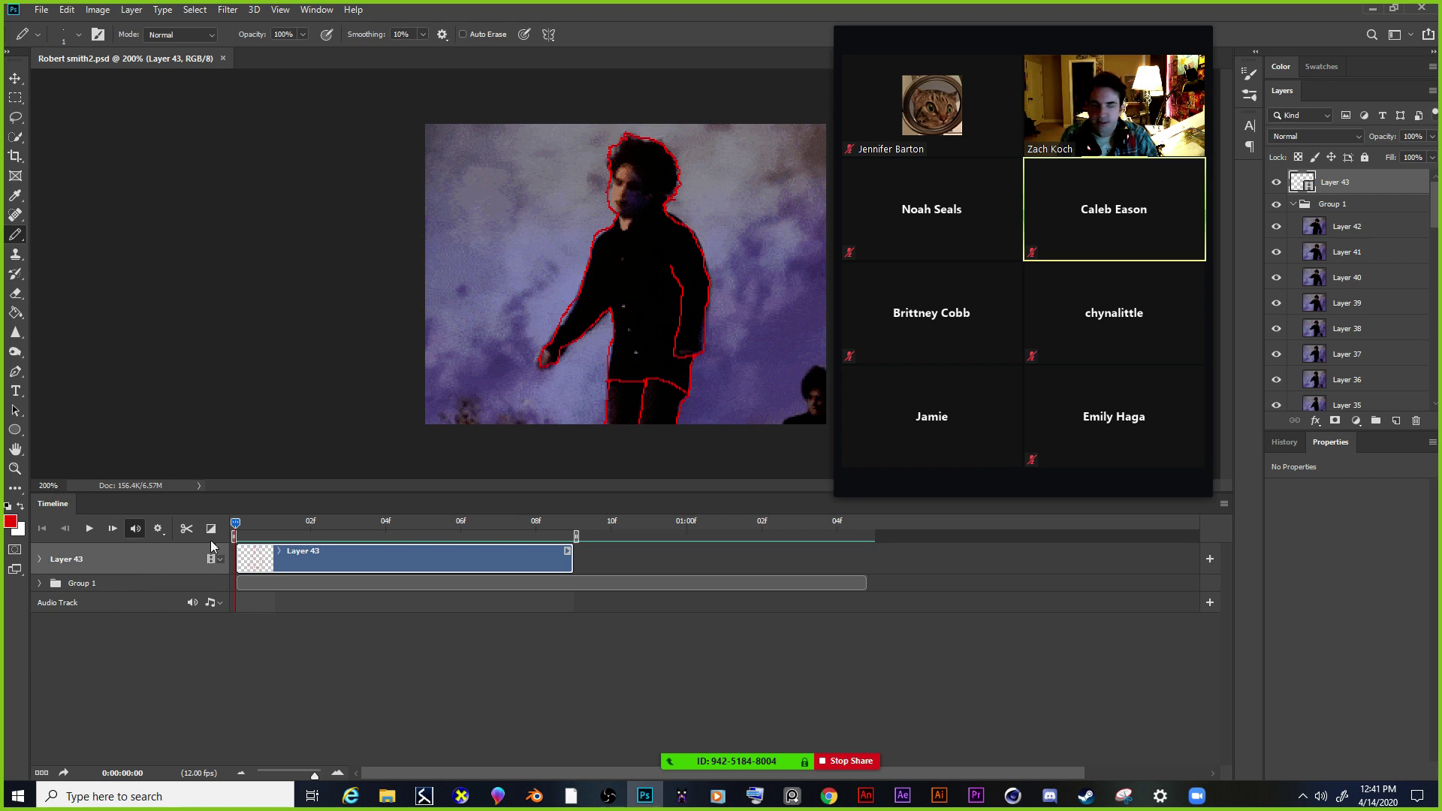
{"action": "left_click", "coordinate": [1396, 421]}
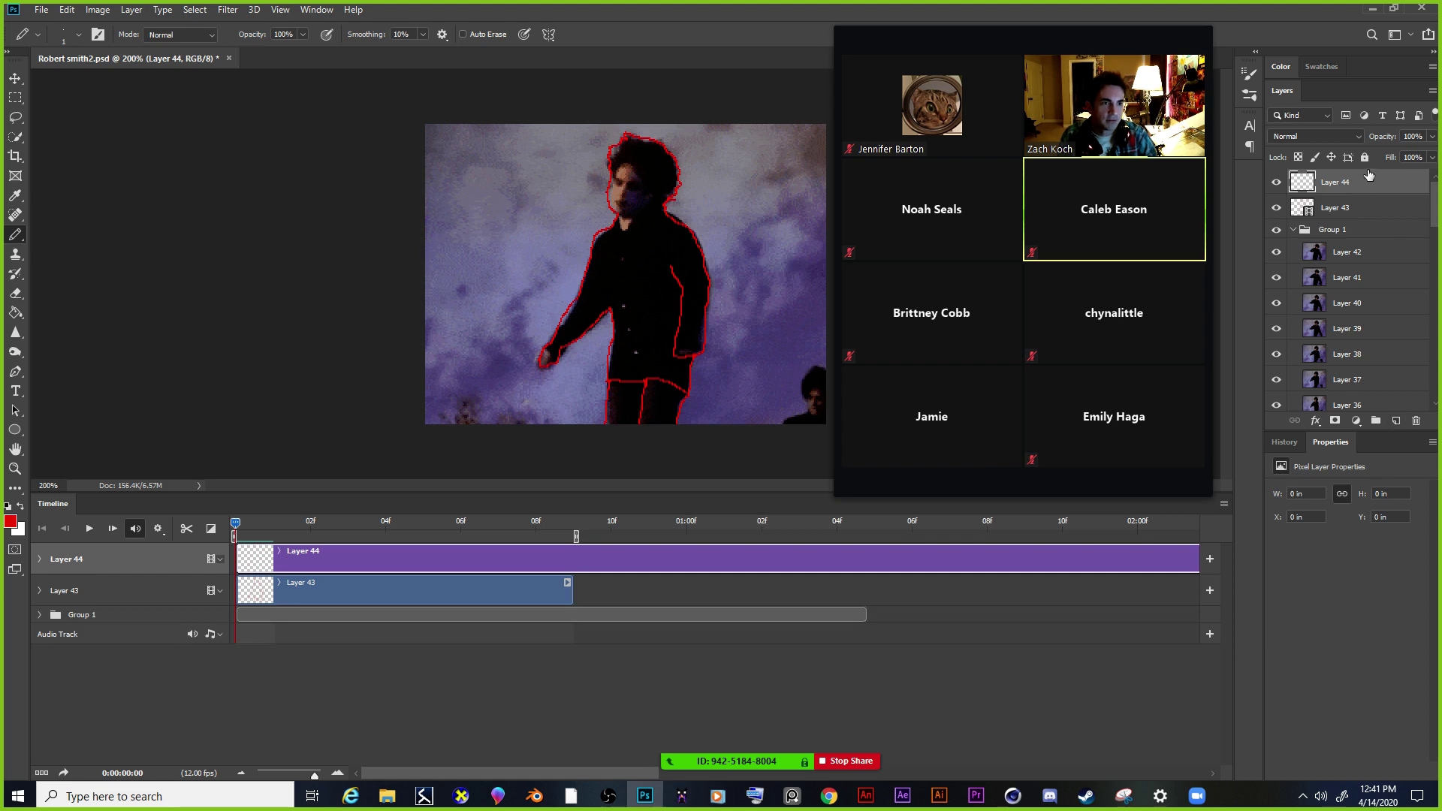
{"action": "left_click_drag", "start_coordinate": [1360, 187], "coordinate": [1358, 220]}
Trim Layer 44's timeline clip to end at frame 9
{"action": "mouse_move", "coordinate": [711, 764]}
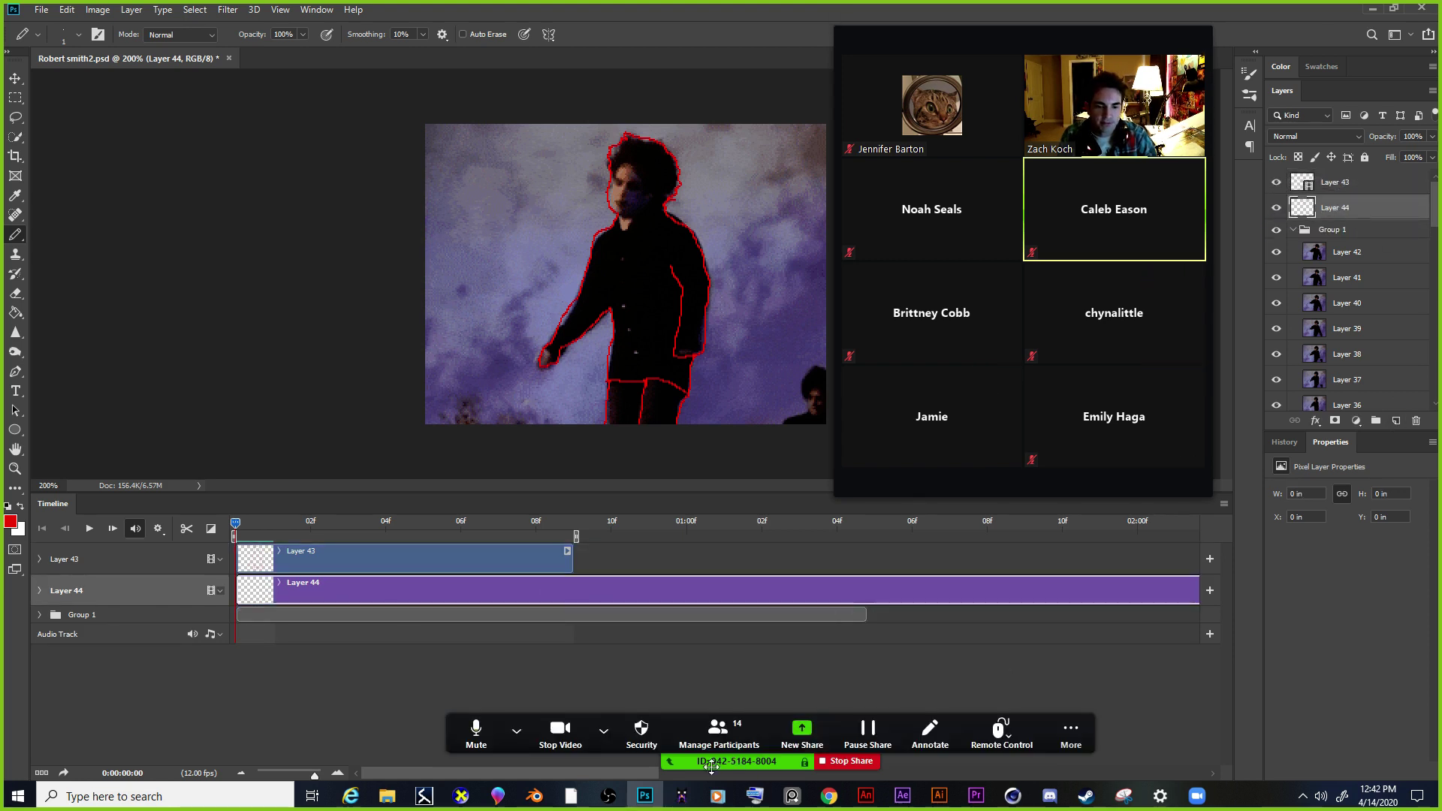
{"action": "left_click_drag", "start_coordinate": [570, 774], "coordinate": [1063, 749]}
{"action": "left_click_drag", "start_coordinate": [892, 595], "coordinate": [579, 591]}
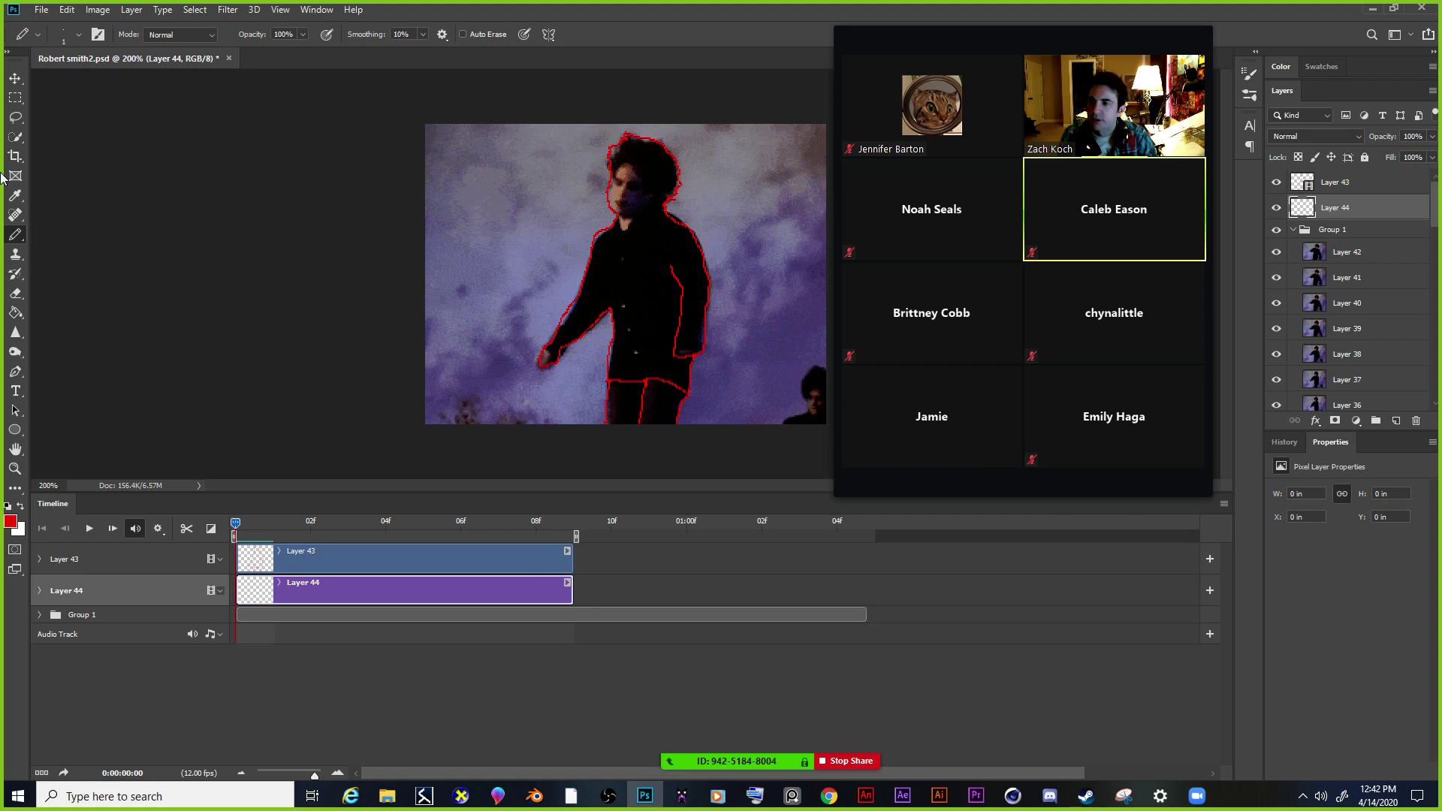
Fill Layer 44 with black using the Paint Bucket, then select Layer 43
{"action": "left_click", "coordinate": [15, 311]}
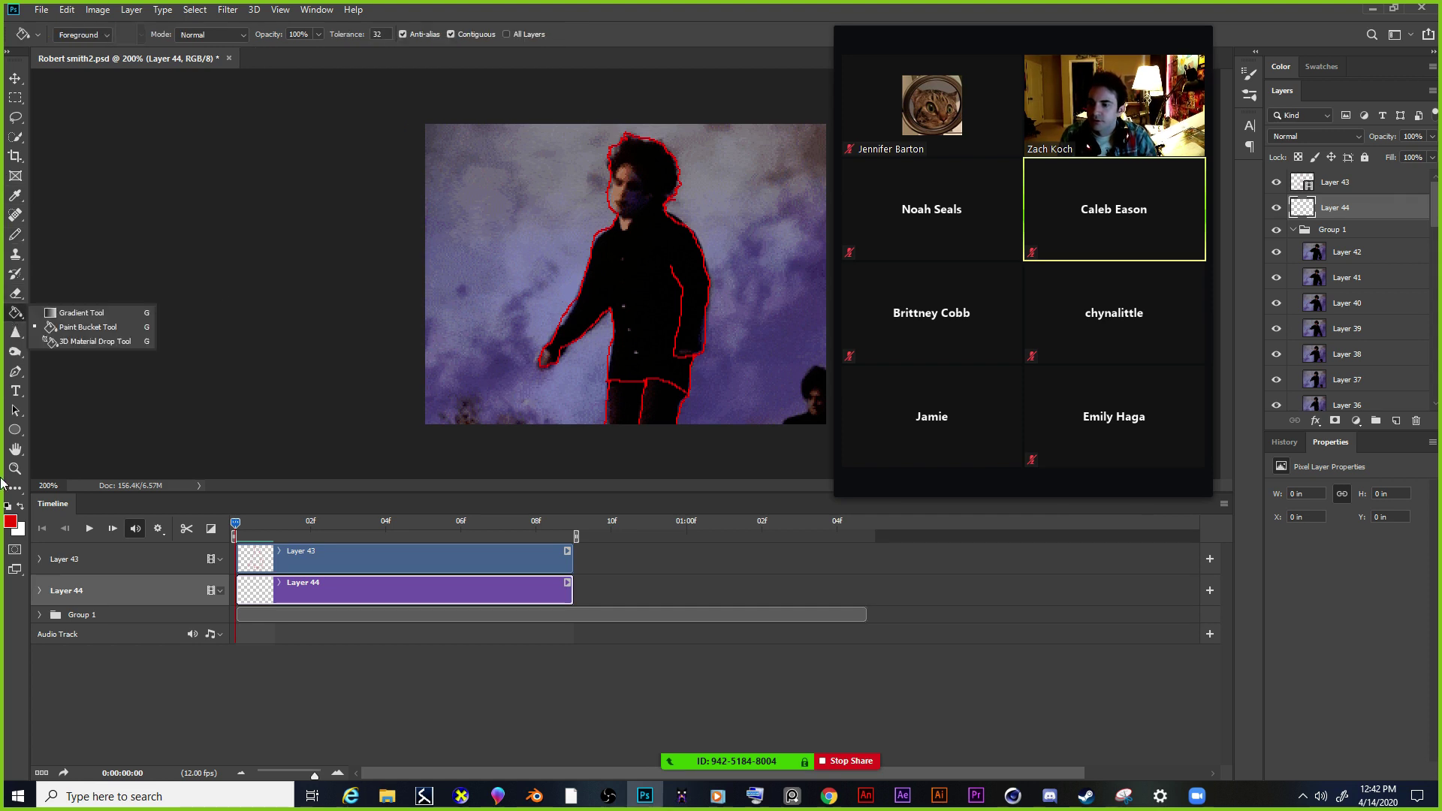
{"action": "left_click", "coordinate": [8, 507]}
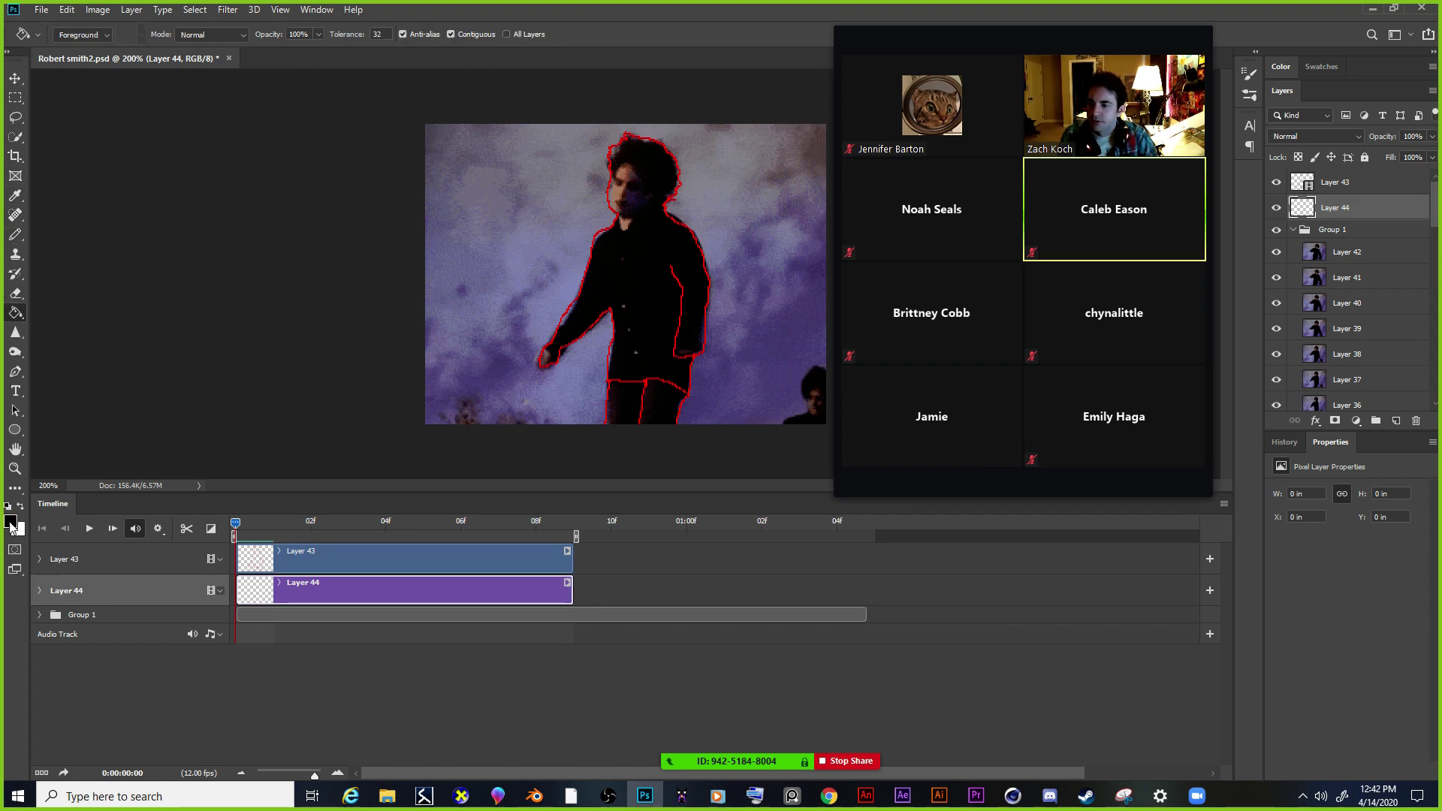
{"action": "left_click", "coordinate": [496, 303]}
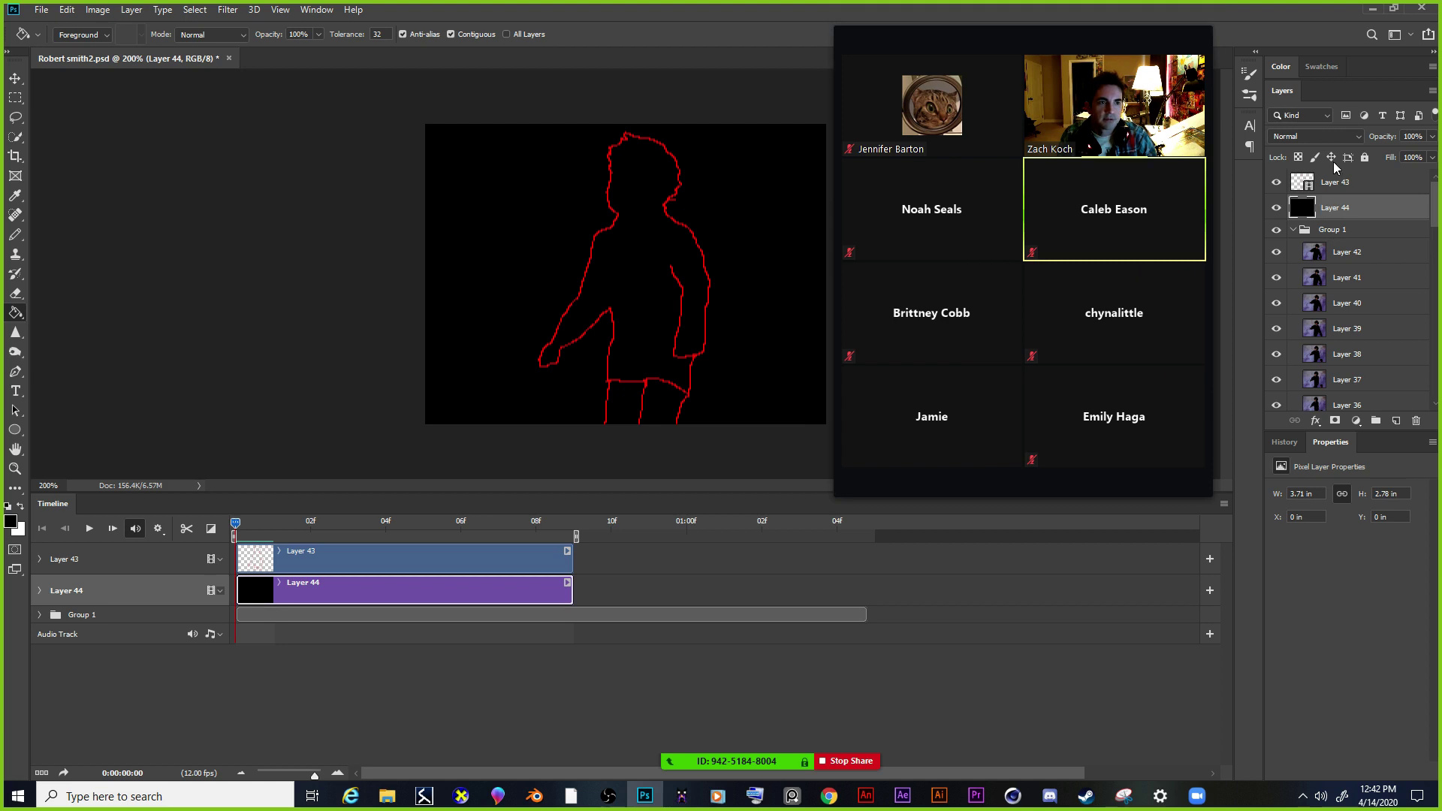
{"action": "left_click", "coordinate": [1330, 185]}
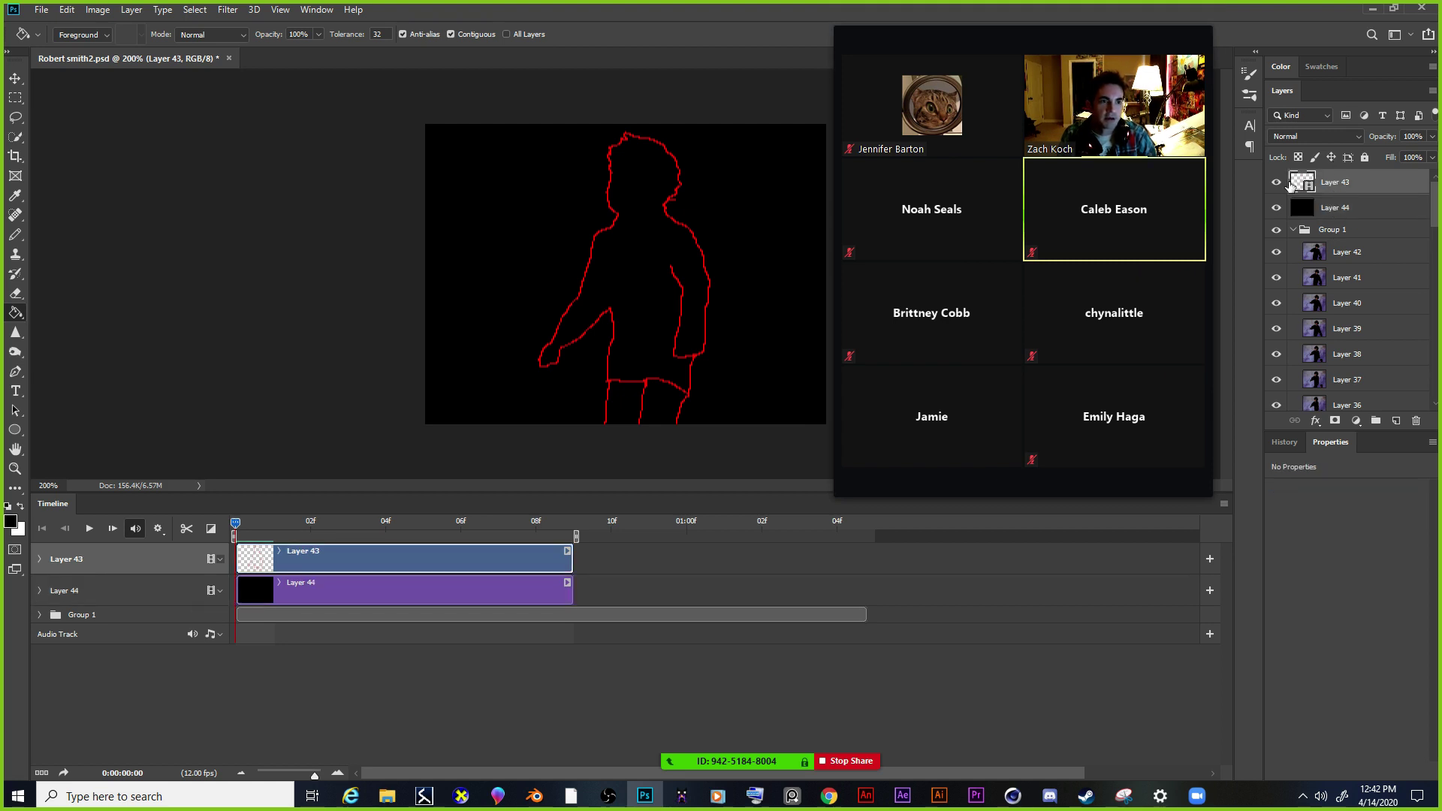
{"action": "left_click", "coordinate": [1276, 207]}
Show black Layer 44, delete the Group 1 photo frames, and play the animation
{"action": "left_click", "coordinate": [1276, 208]}
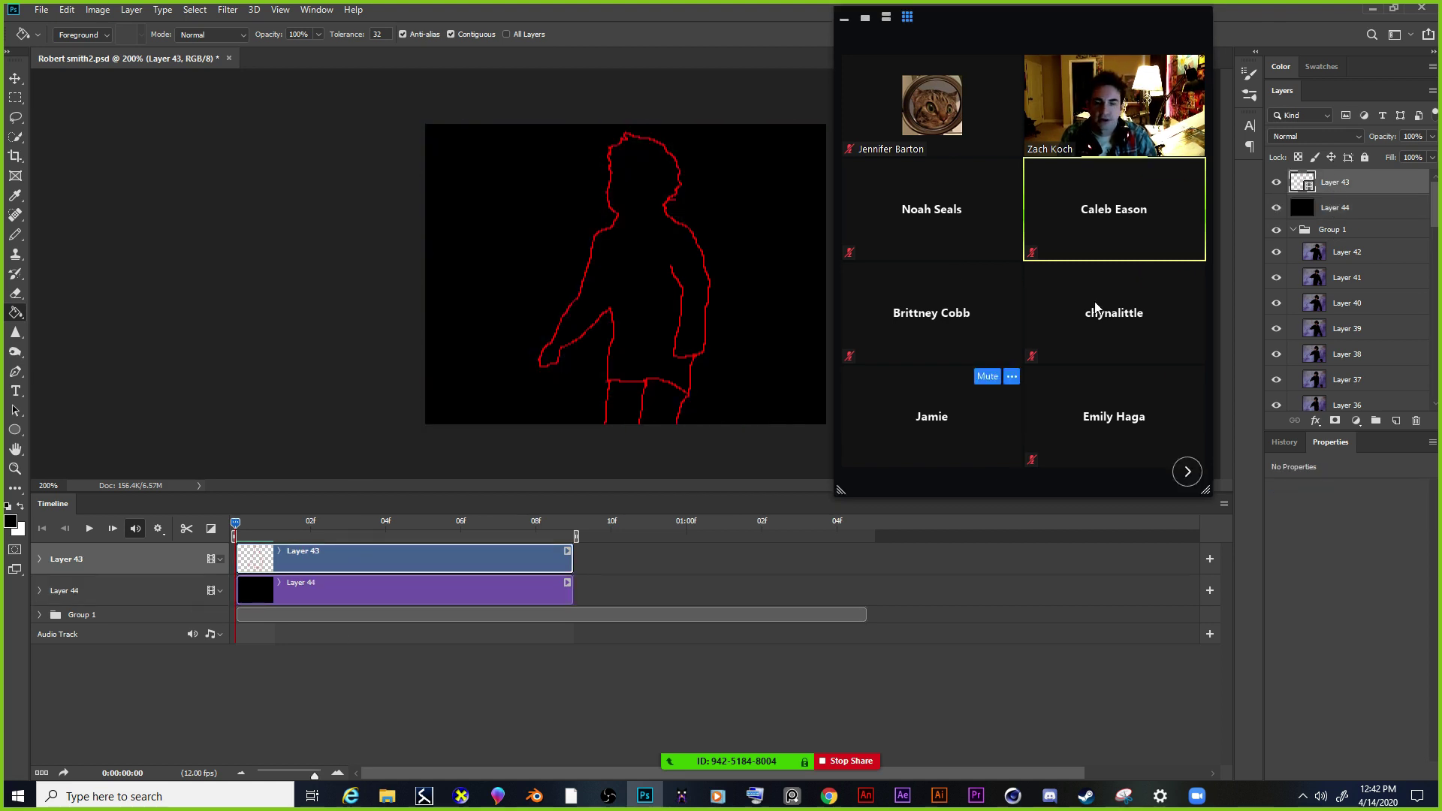
{"action": "left_click", "coordinate": [1277, 230]}
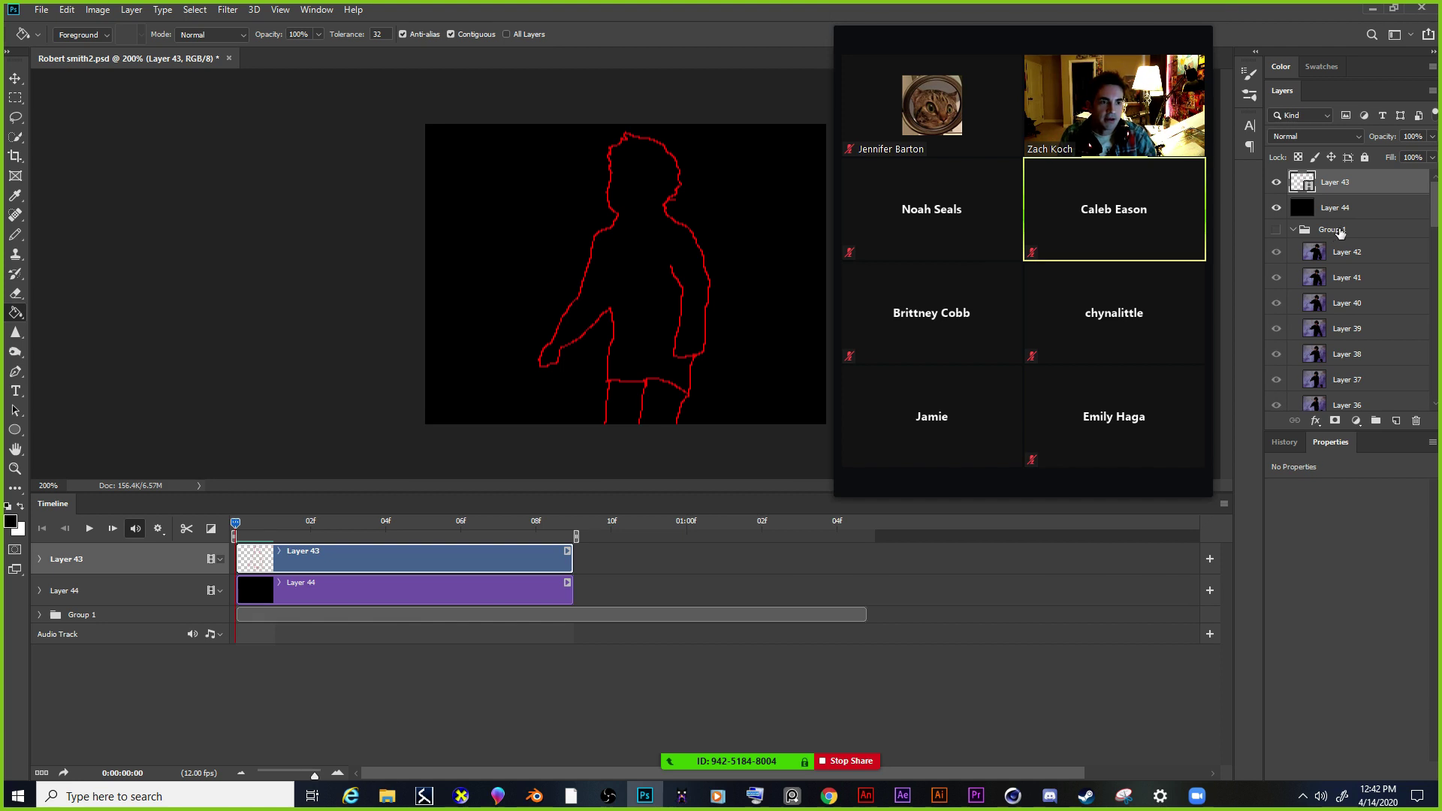
{"action": "left_click", "coordinate": [1338, 231]}
{"action": "key", "text": "Delete"}
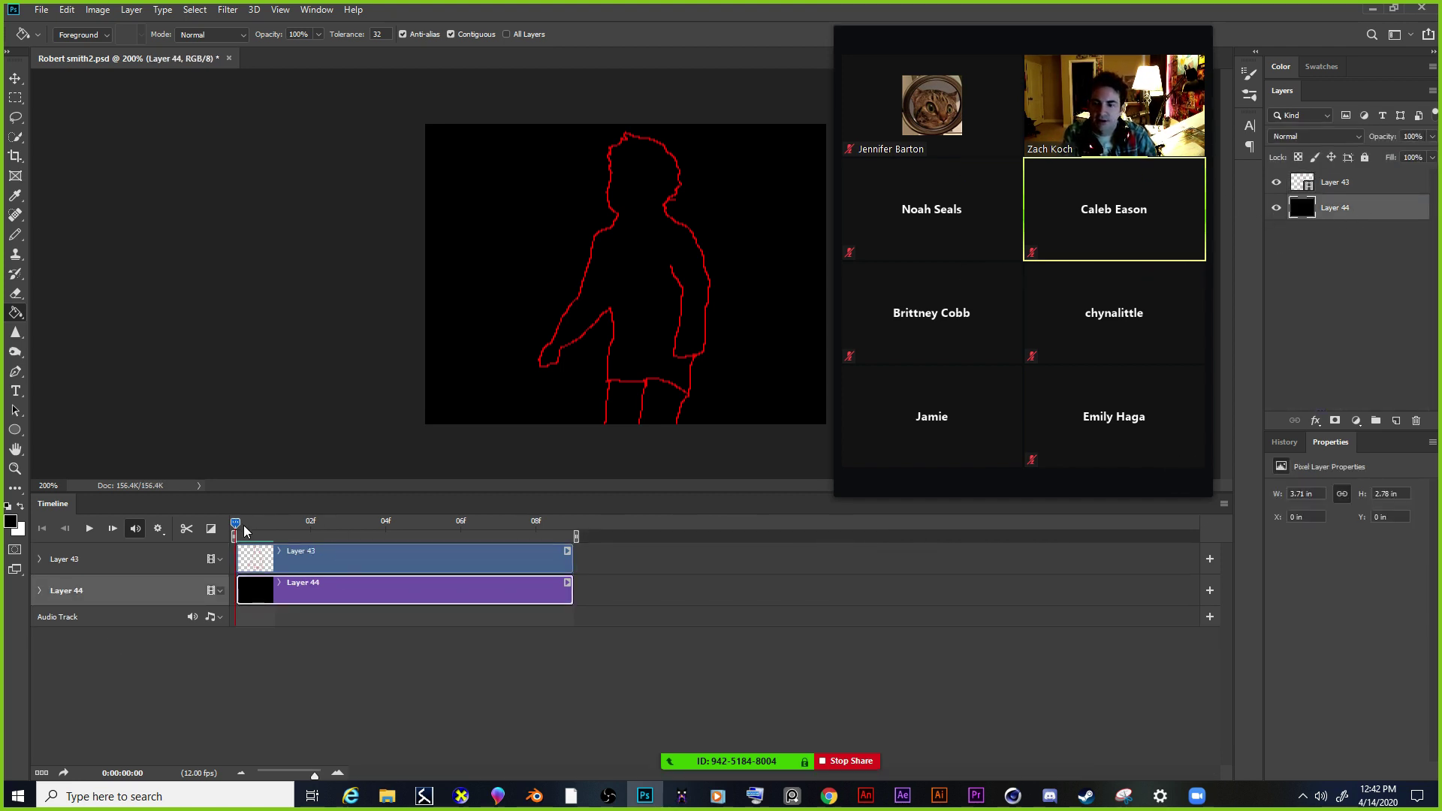
{"action": "key", "text": "space"}
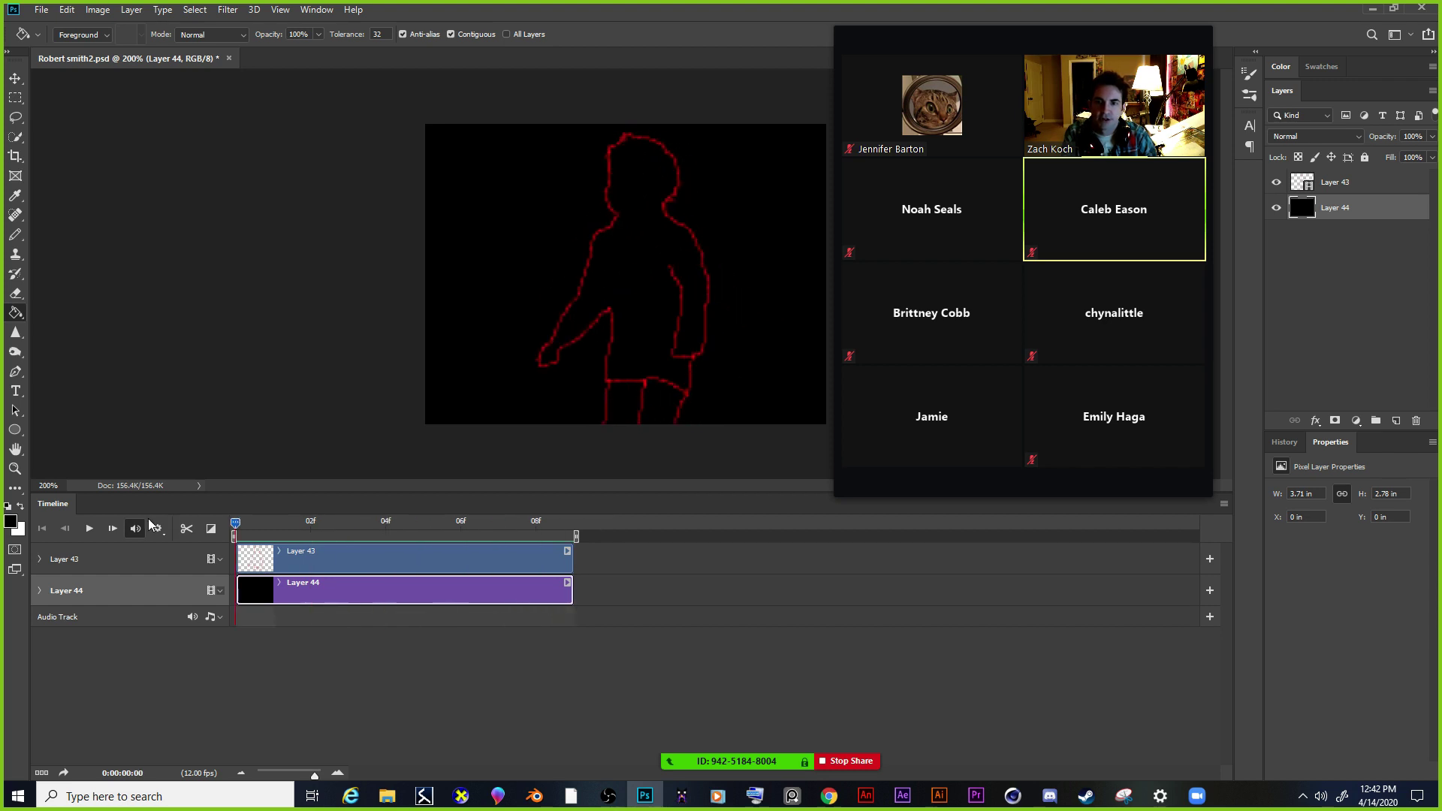
{"action": "left_click", "coordinate": [42, 10]}
{"action": "left_click", "coordinate": [101, 177]}
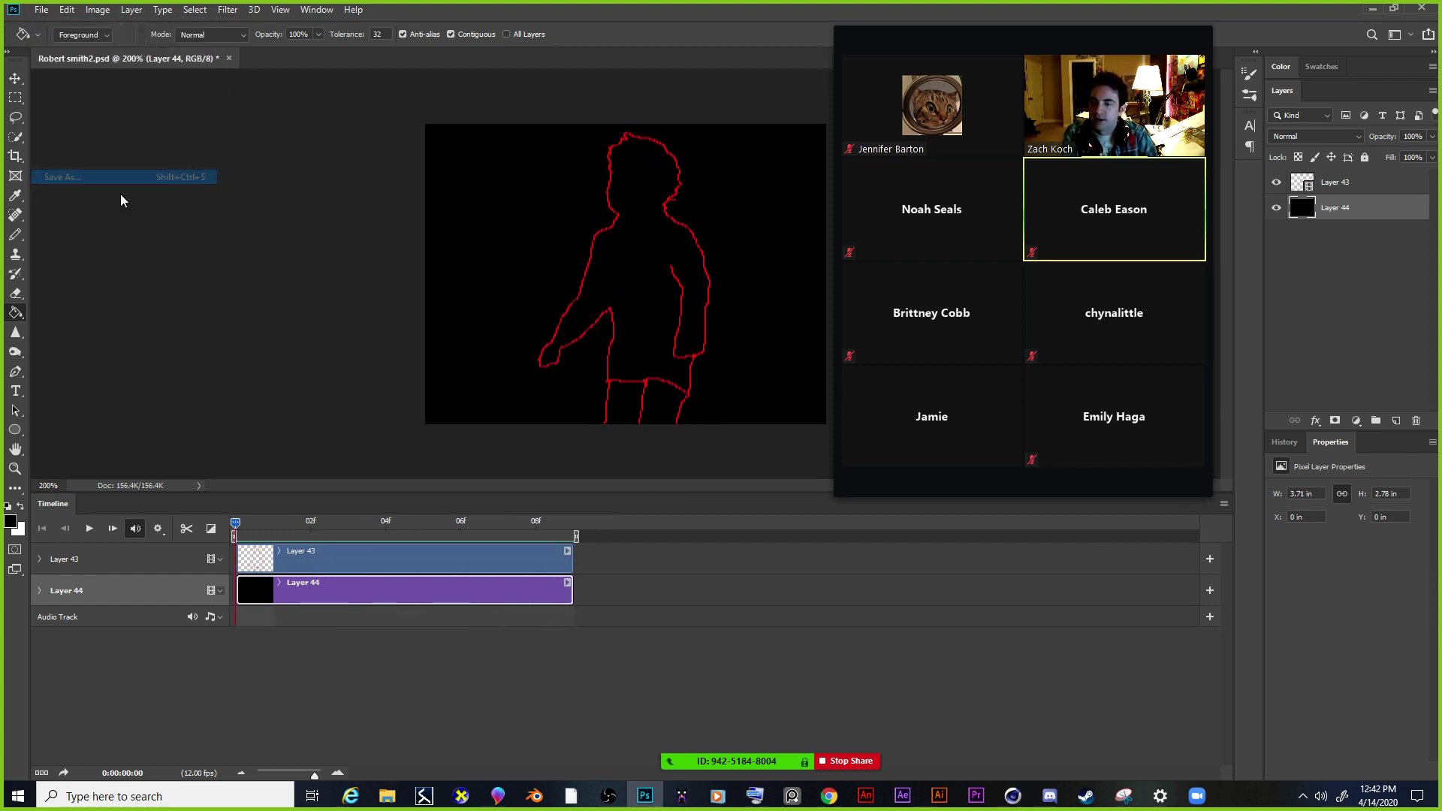
{"action": "left_click", "coordinate": [281, 602]}
{"action": "key", "text": "BackSpace"}
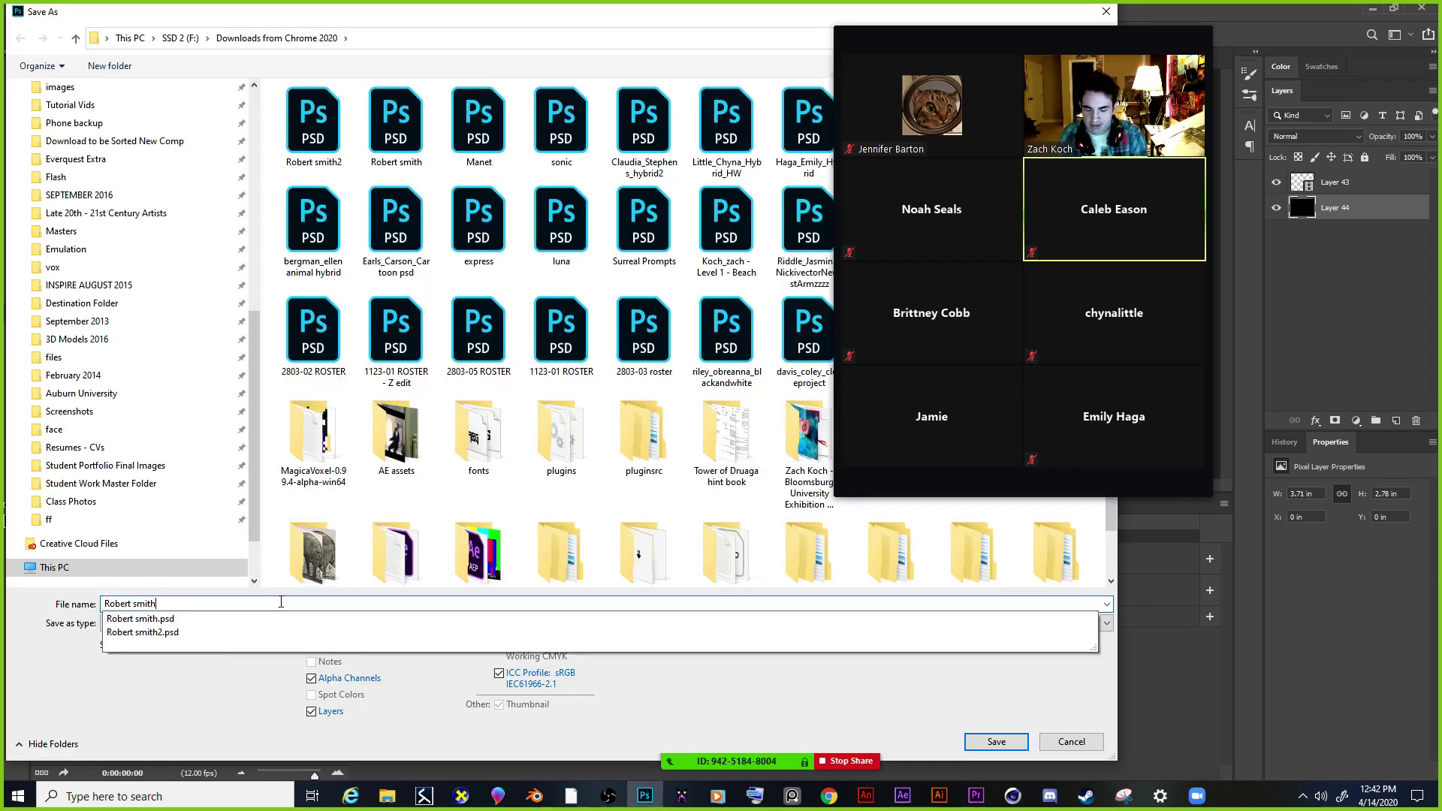
{"action": "type", "text": "- no"}
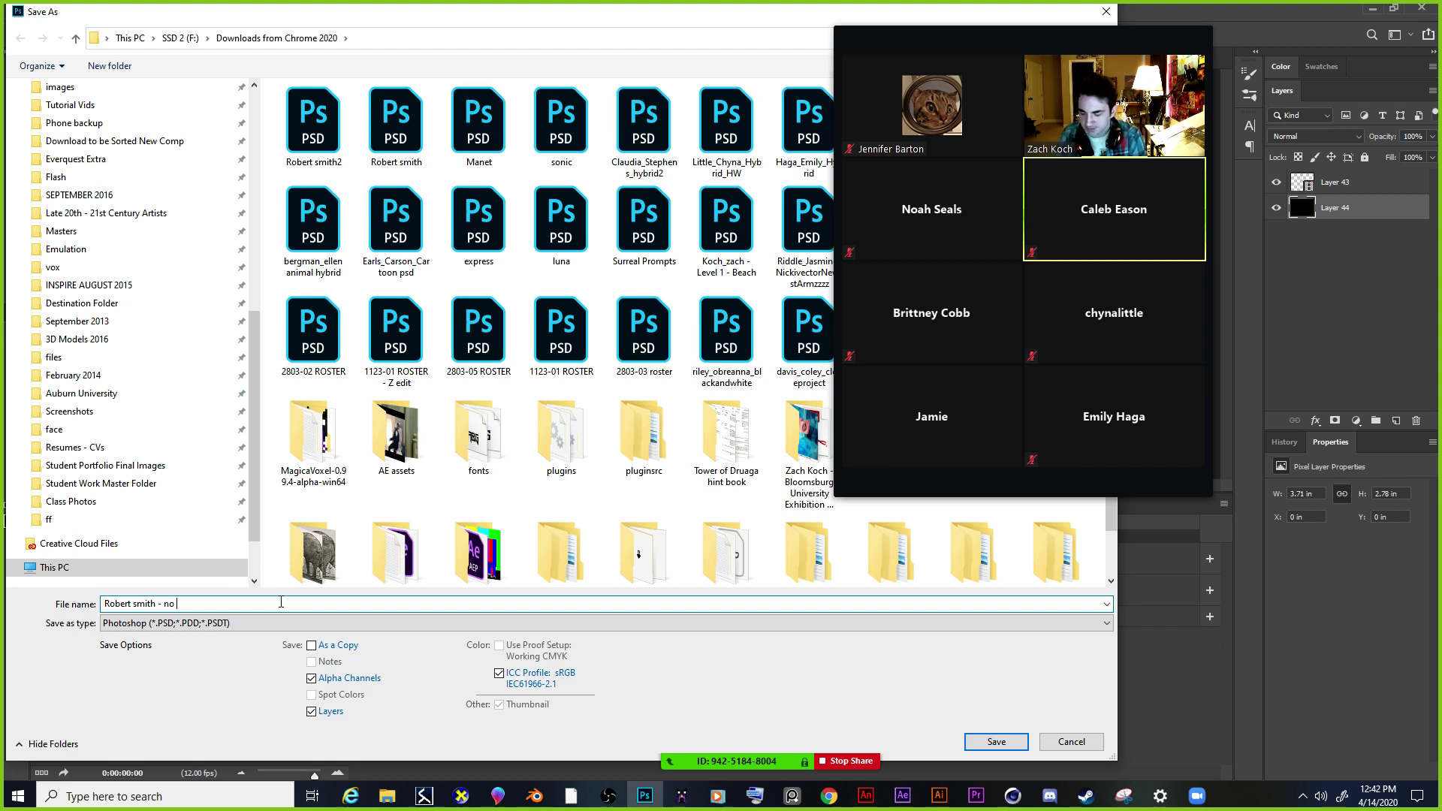
{"action": "type", "text": " ref"}
{"action": "key", "text": "Return"}
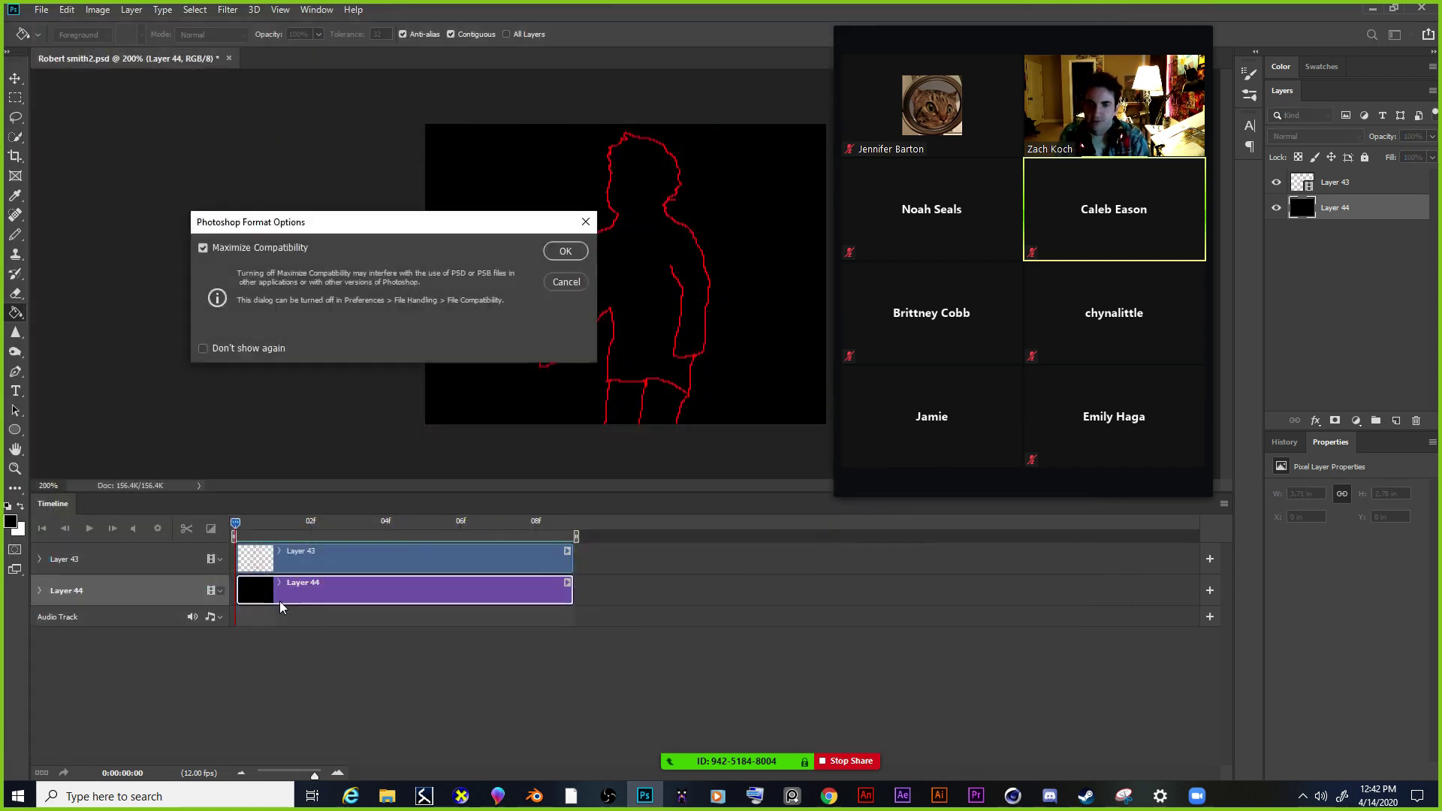
{"action": "left_click", "coordinate": [585, 252]}
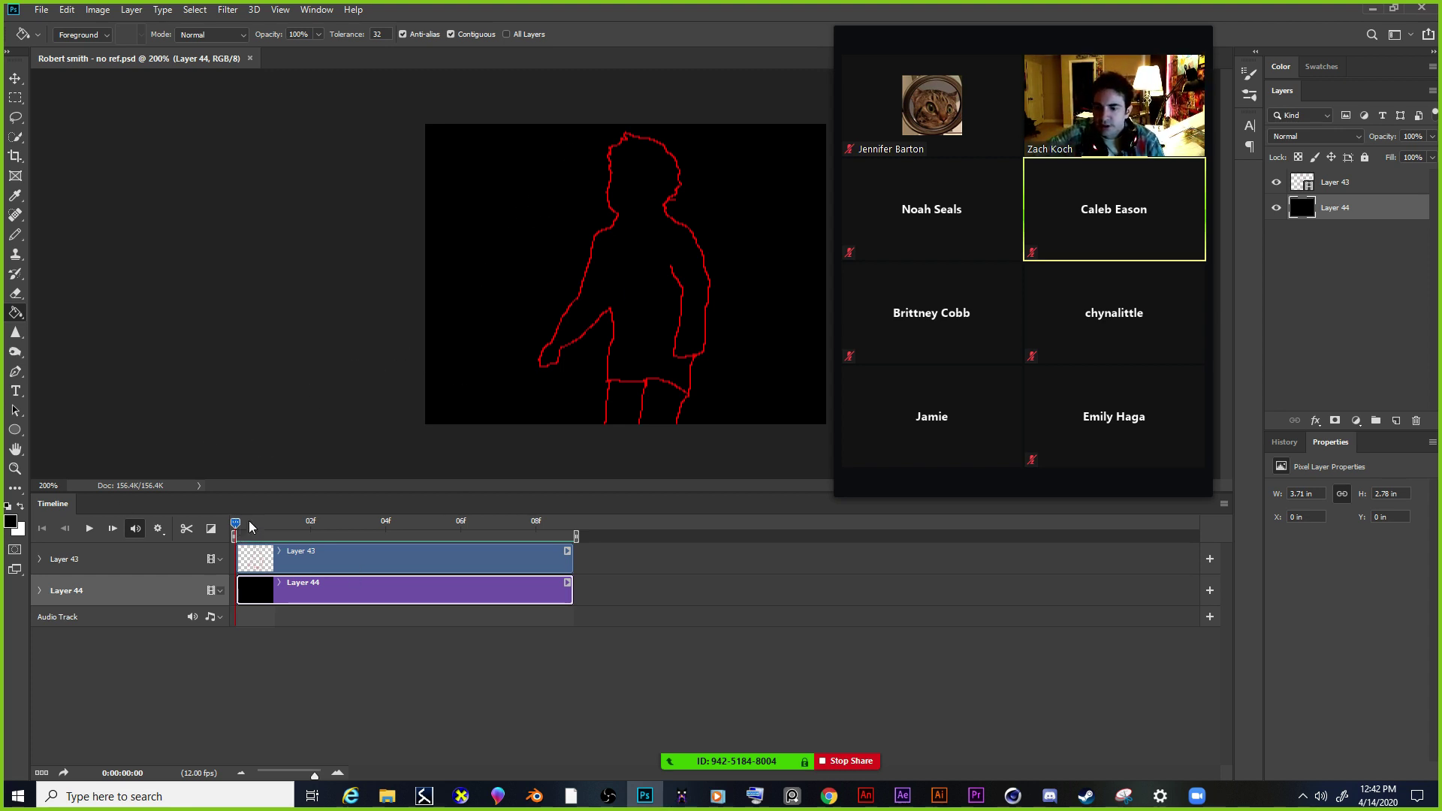
{"action": "key", "text": "space"}
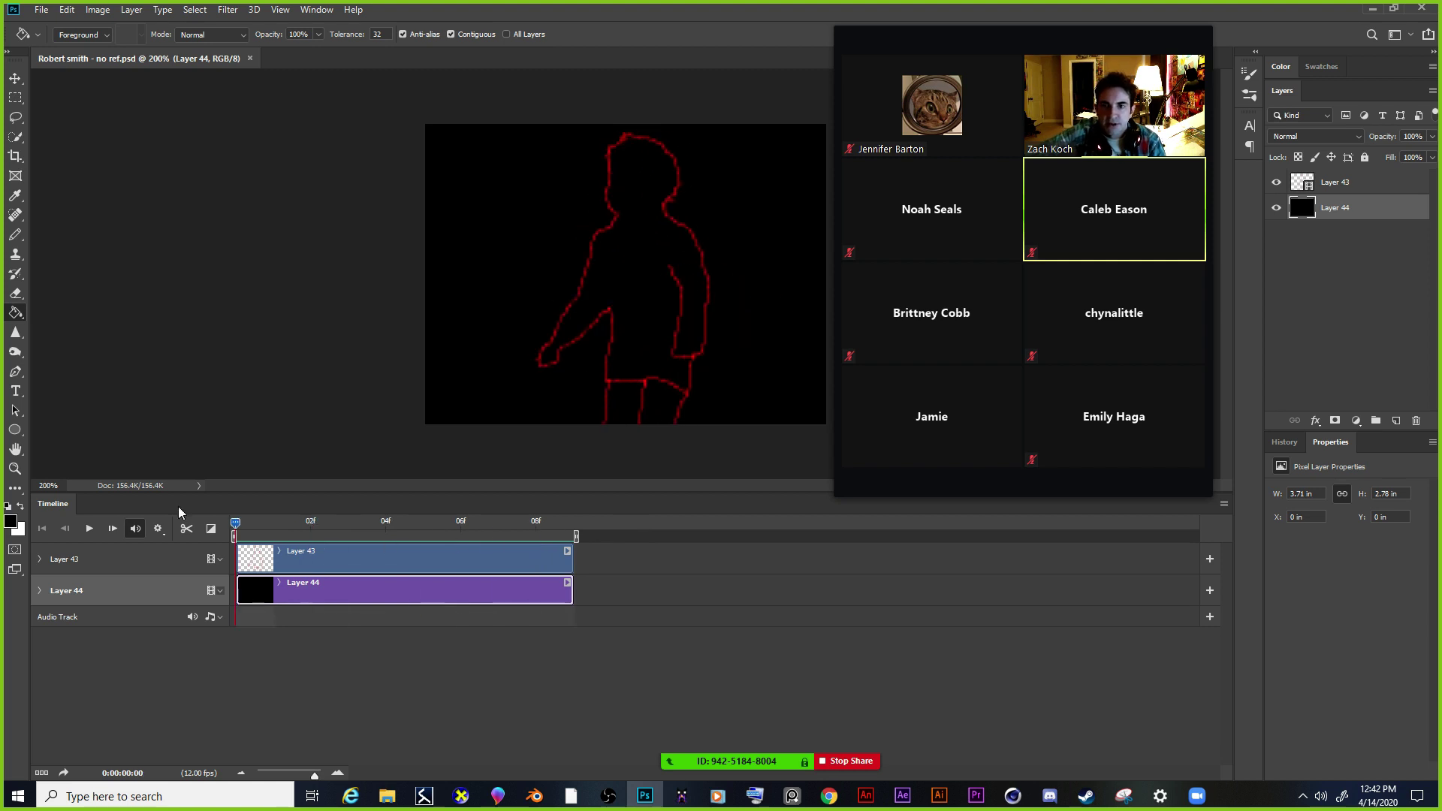
Open Export > Save for Web (Legacy) to preview the outline animation as a GIF
{"action": "left_click", "coordinate": [41, 10]}
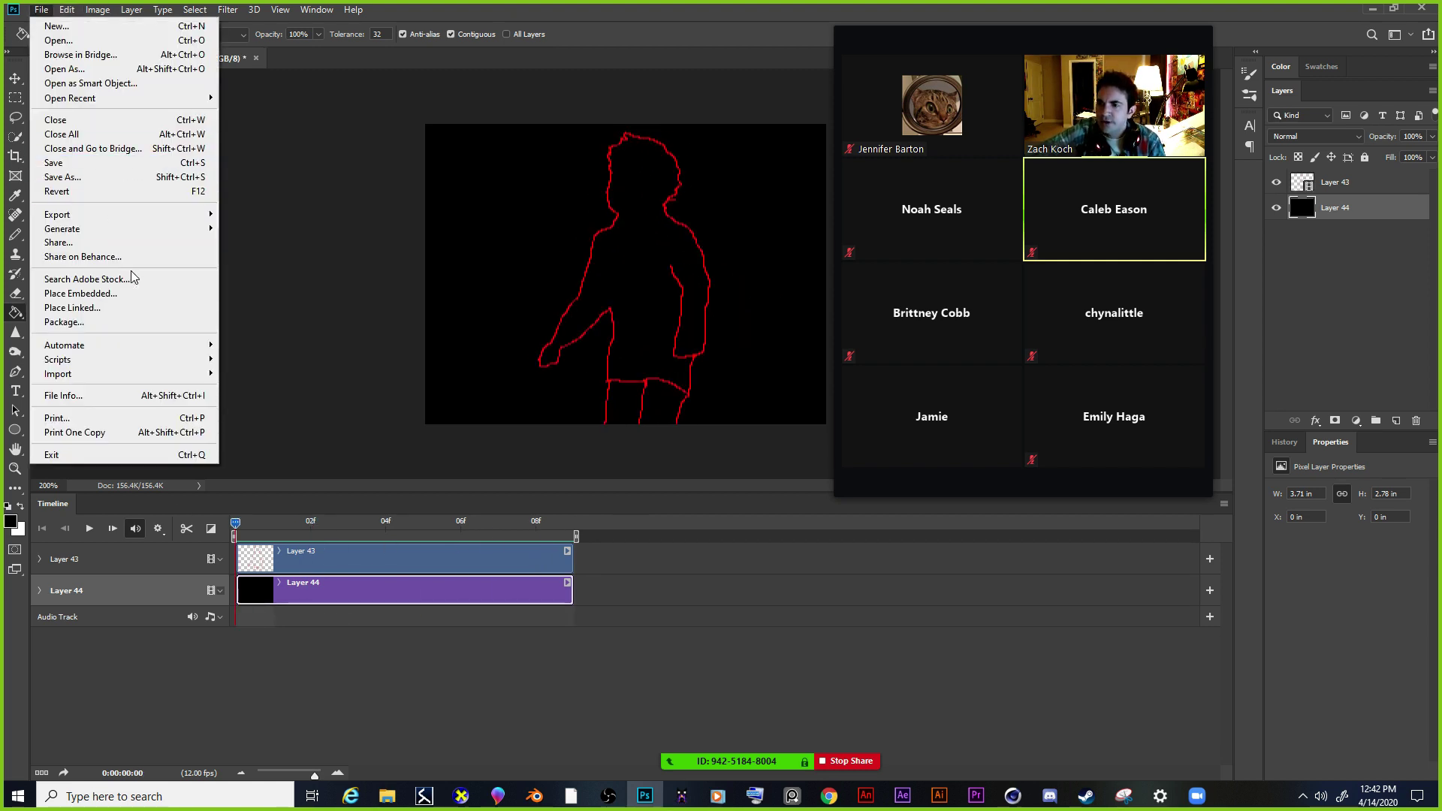
{"action": "mouse_move", "coordinate": [145, 214]}
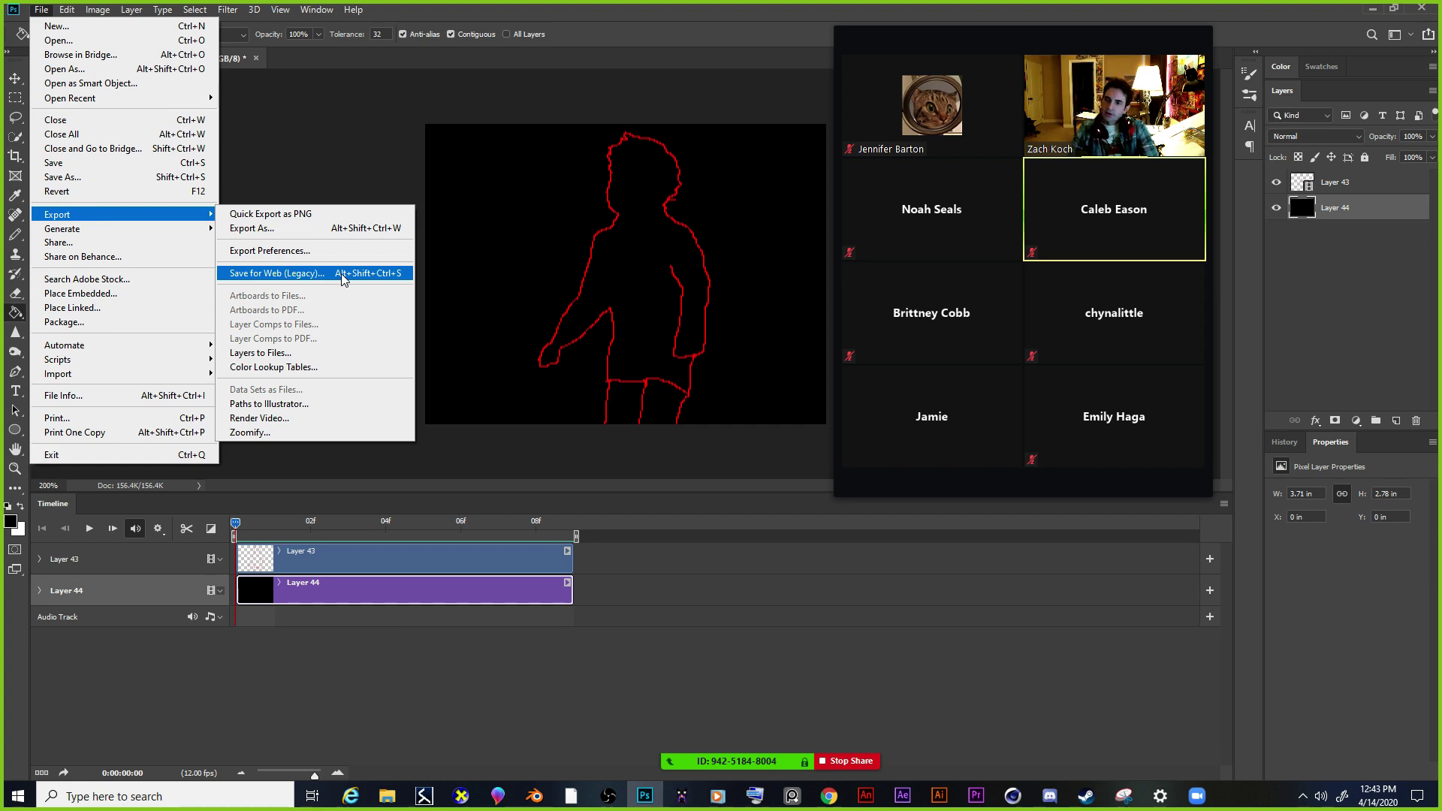
{"action": "left_click", "coordinate": [343, 280]}
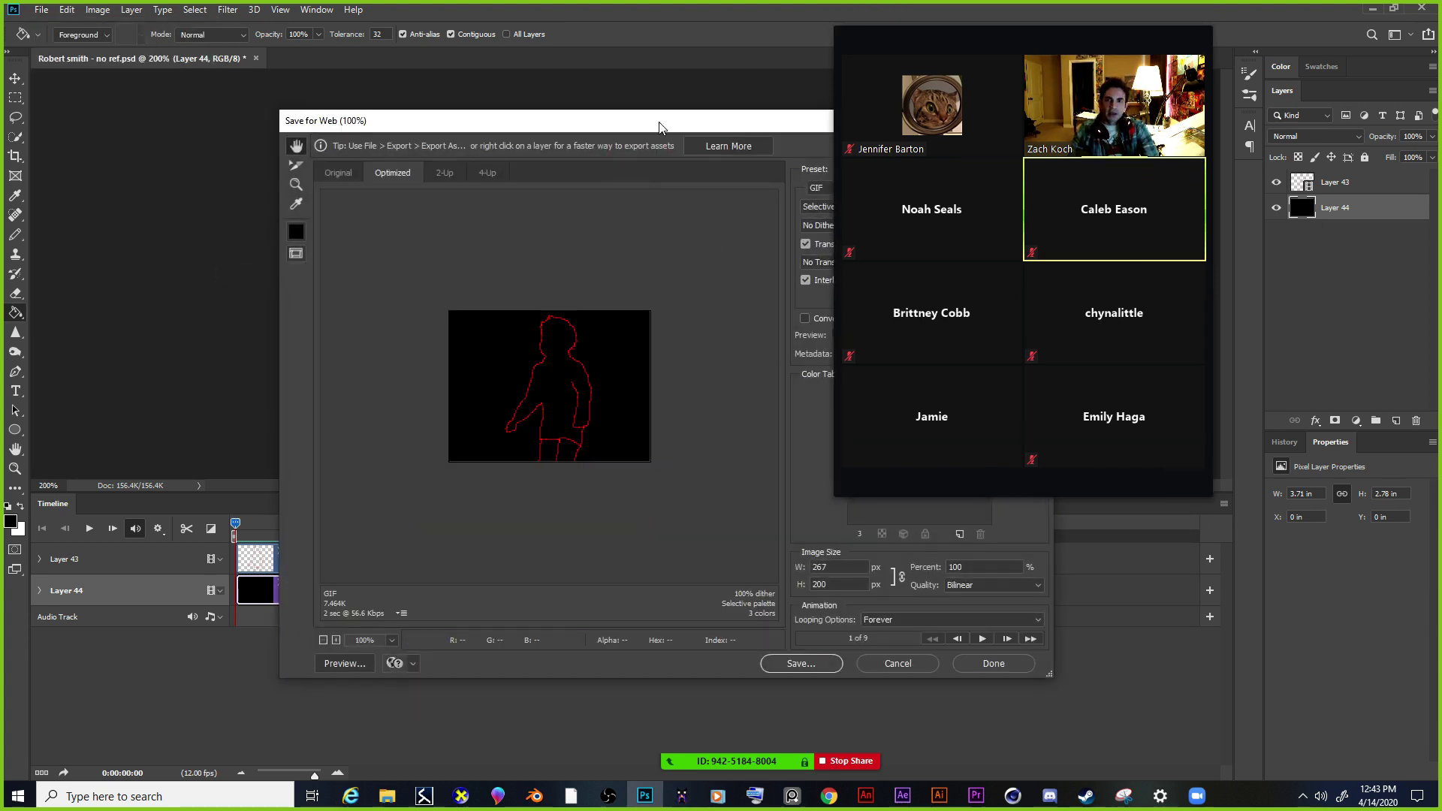
{"action": "left_click_drag", "start_coordinate": [659, 128], "coordinate": [428, 91]}
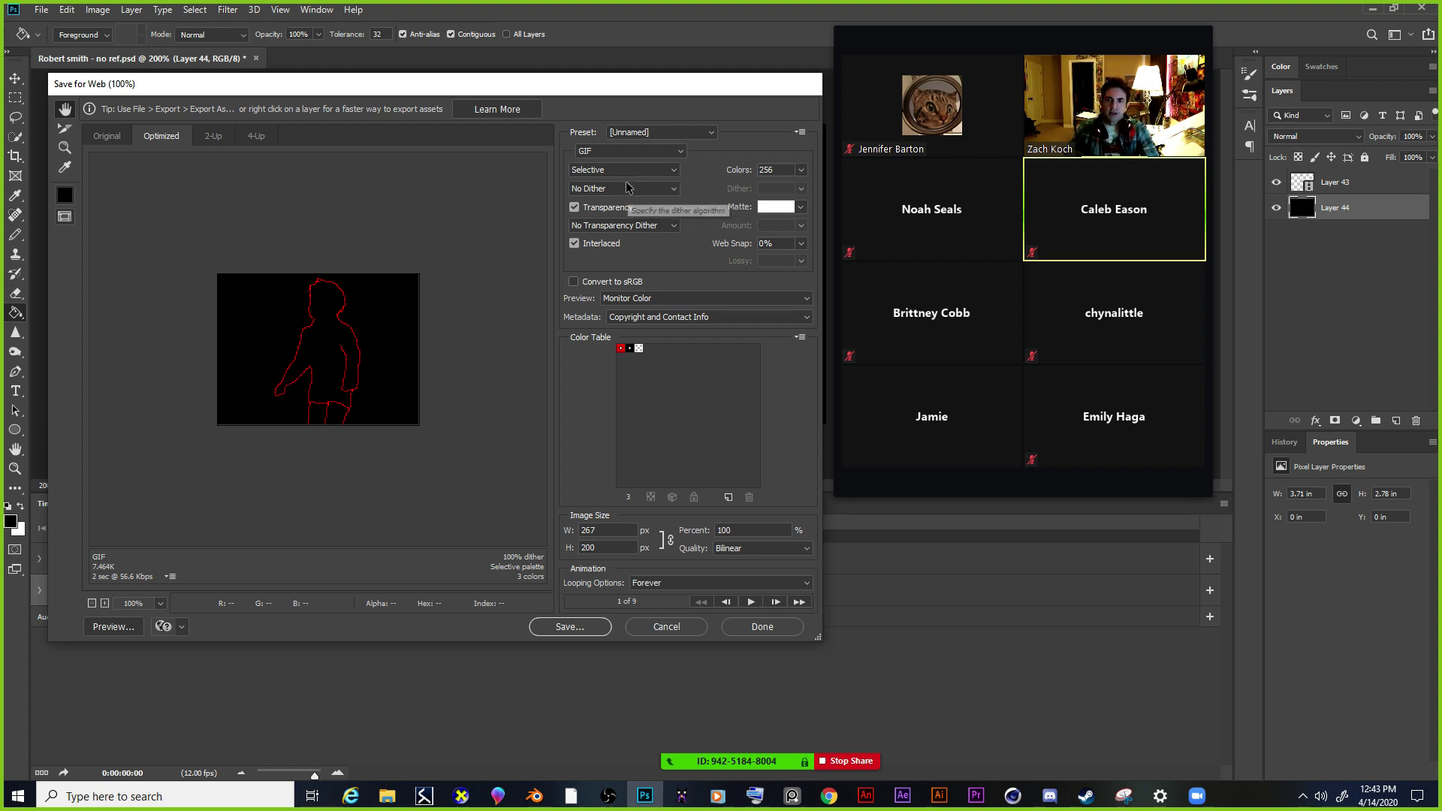
Try Diffusion dithering on the GIF export, then set Dither back to No Dither
{"action": "left_click", "coordinate": [631, 189]}
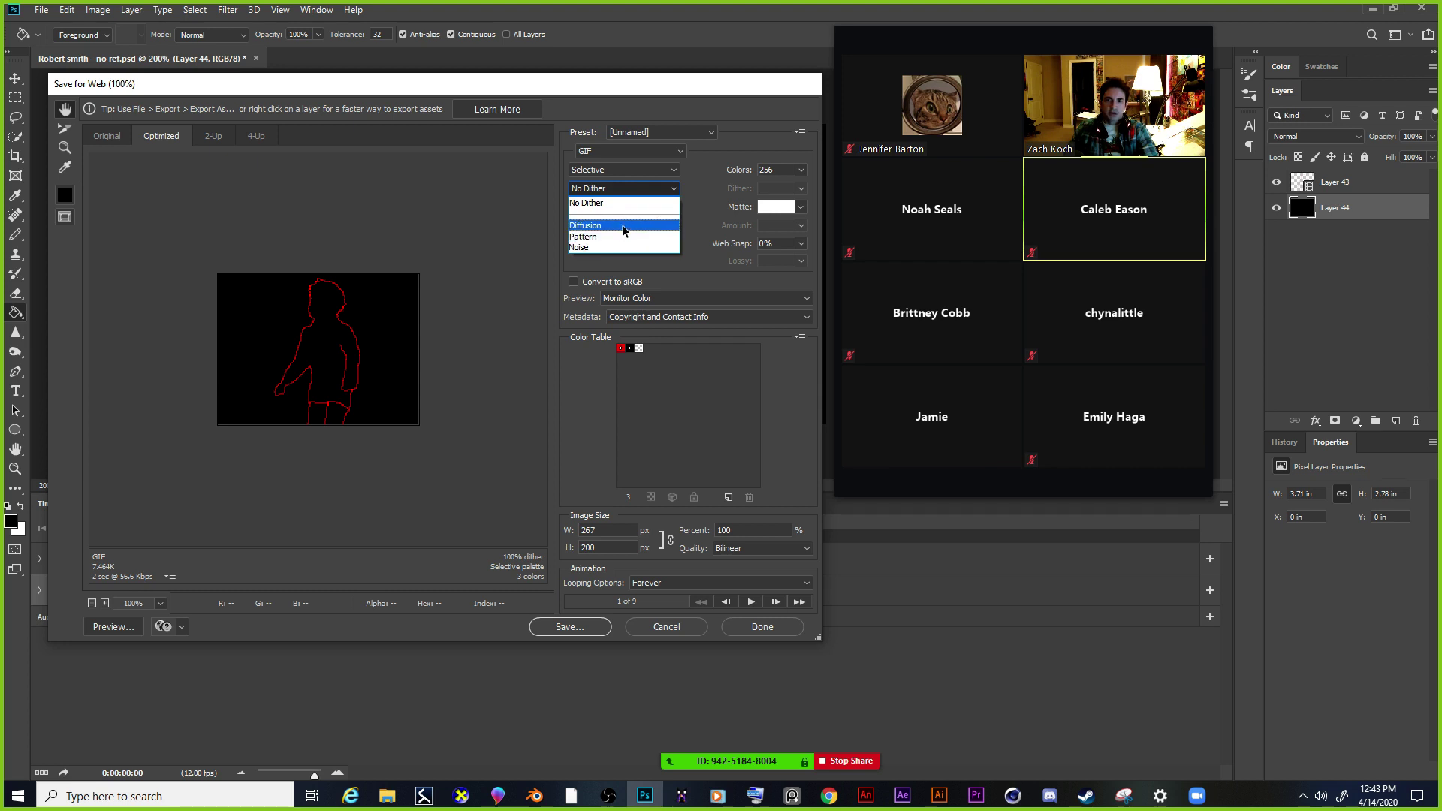
{"action": "left_click", "coordinate": [641, 225]}
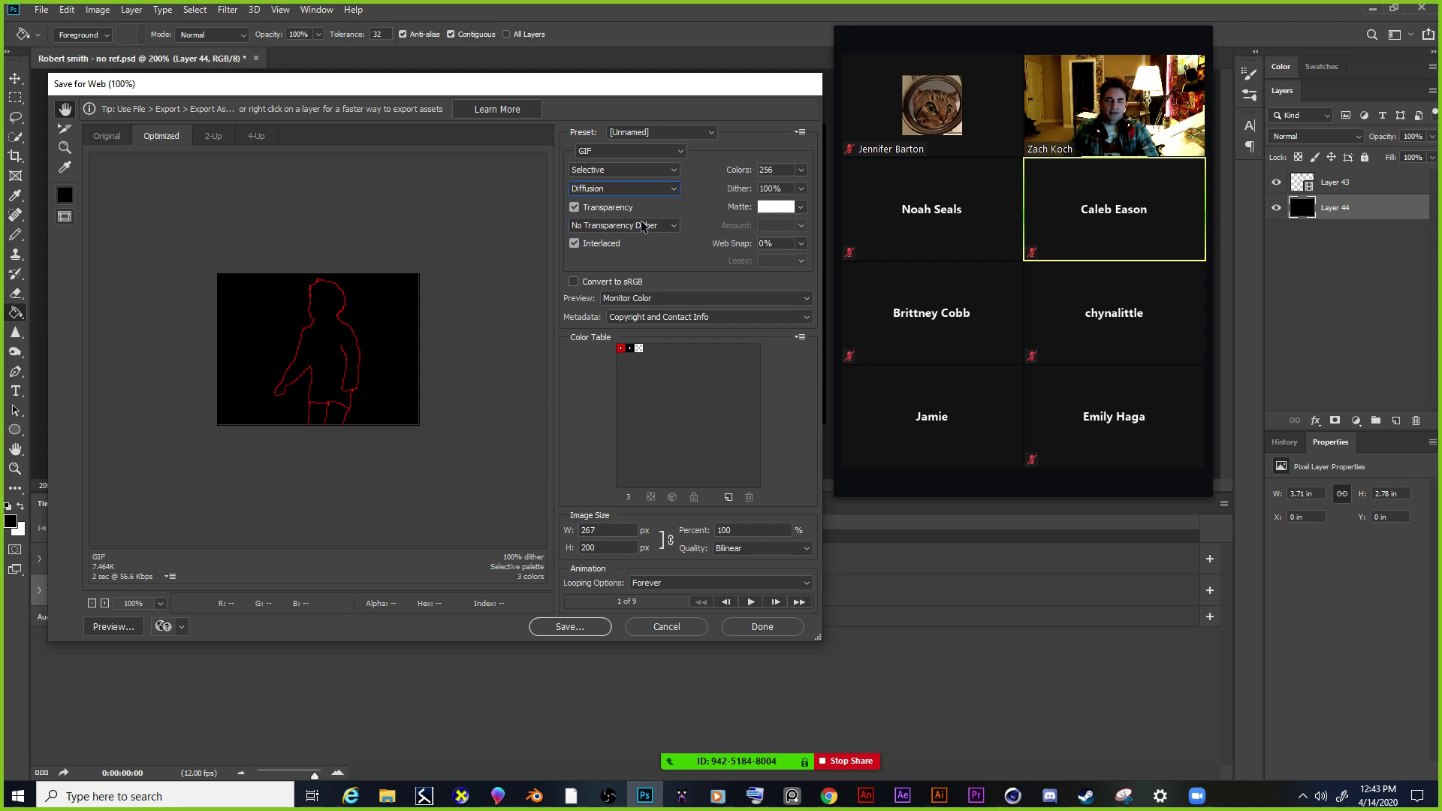
{"action": "left_click", "coordinate": [609, 189]}
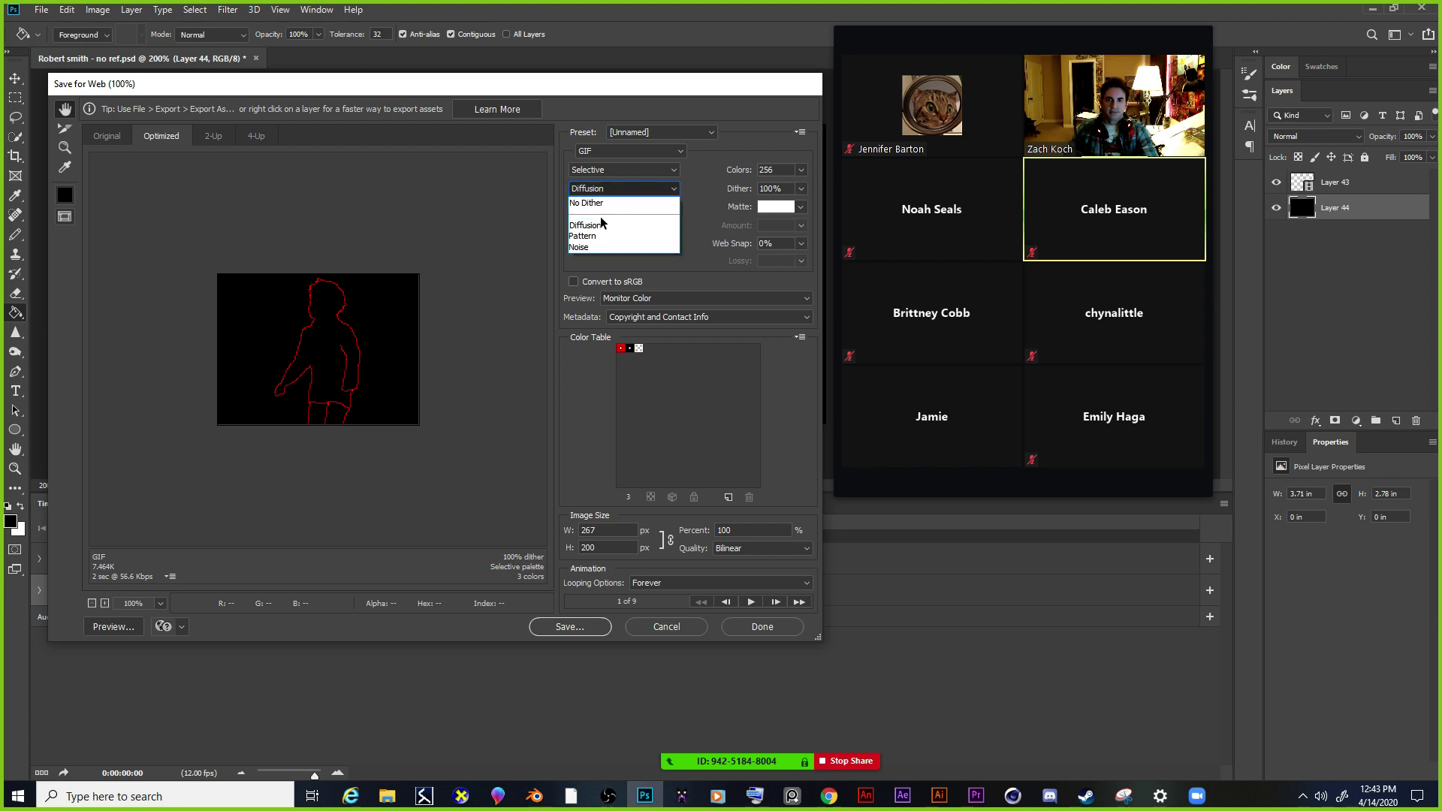
{"action": "left_click", "coordinate": [610, 202]}
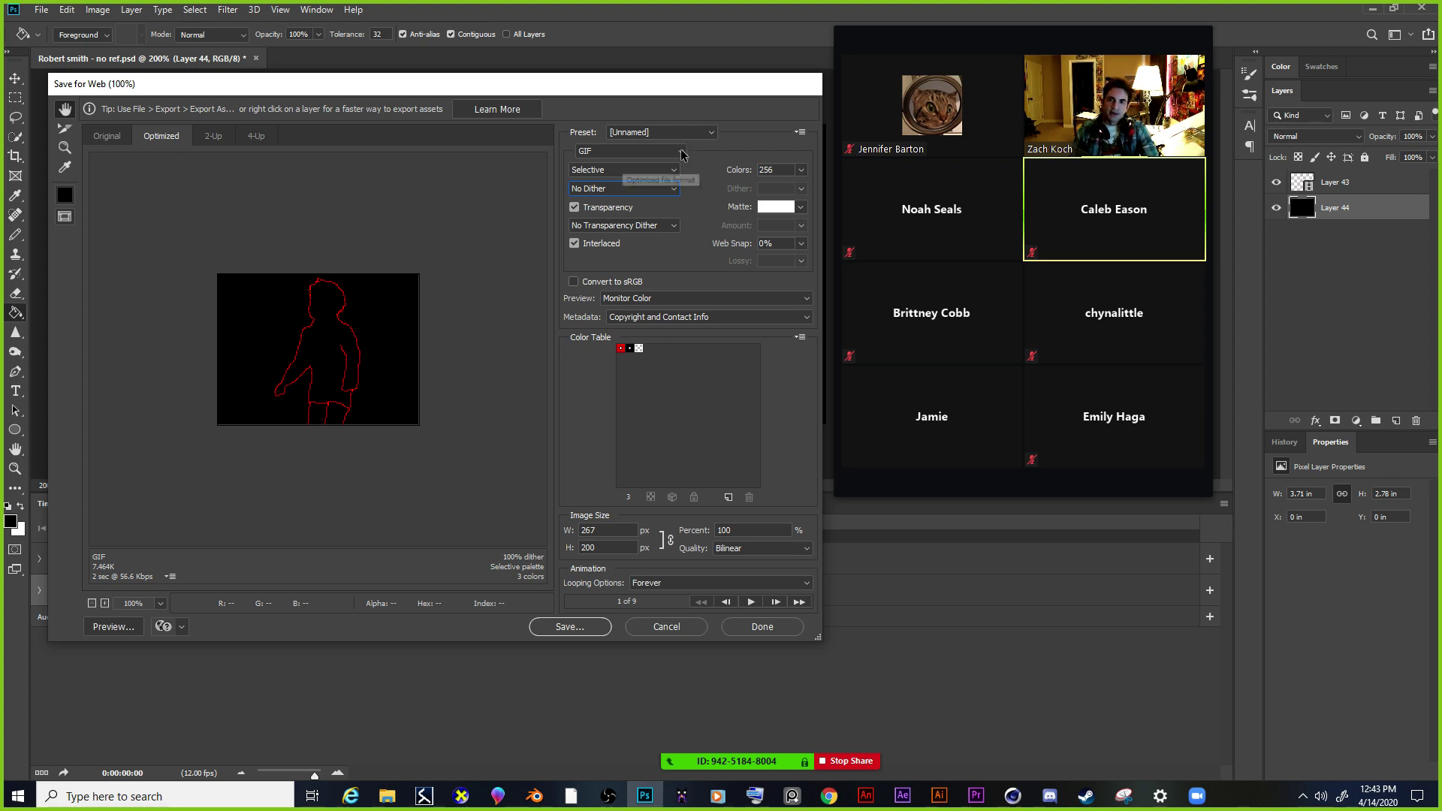
Switch between Original and Optimized previews, ending on Original, and keep GIF as the format
{"action": "left_click", "coordinate": [122, 143]}
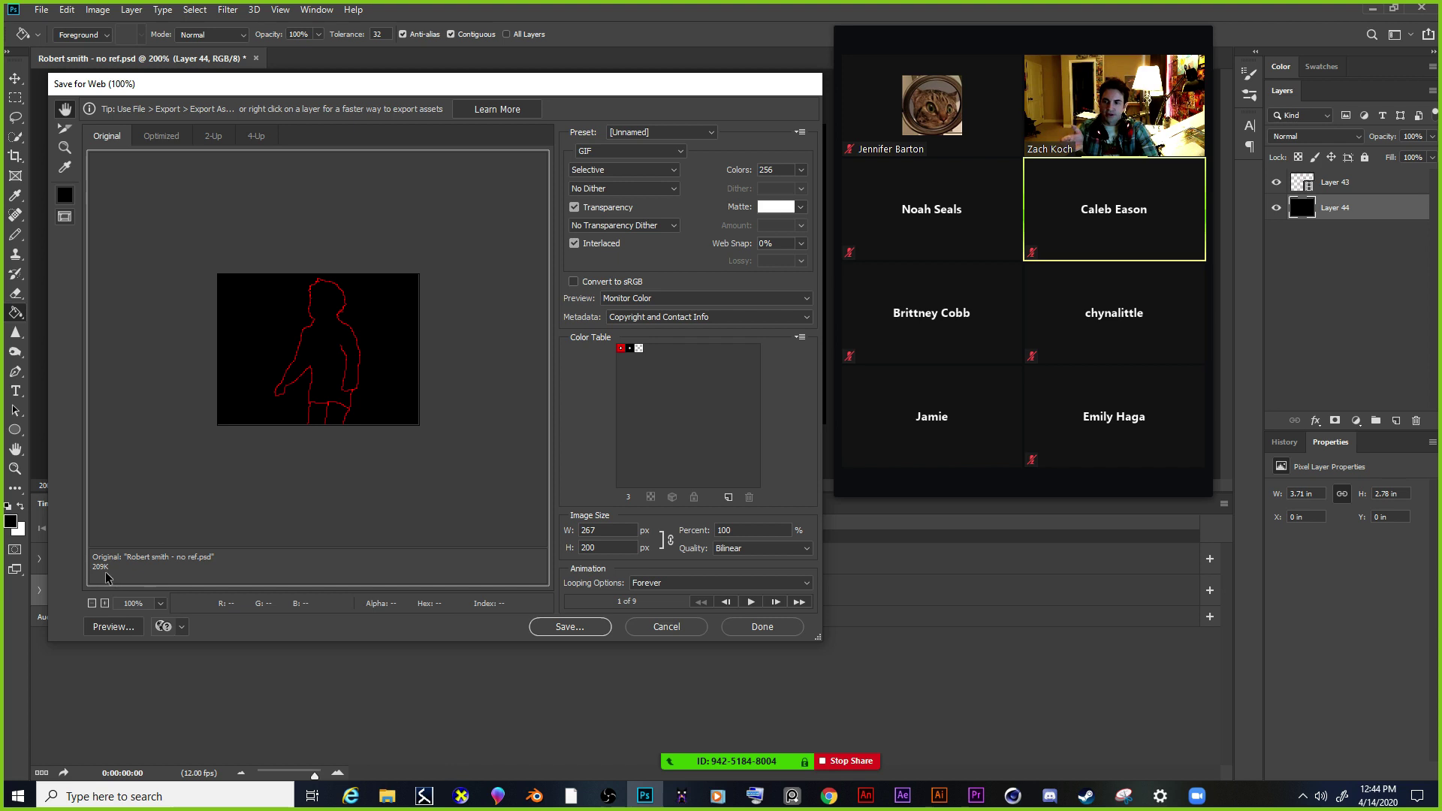
{"action": "left_click", "coordinate": [154, 136]}
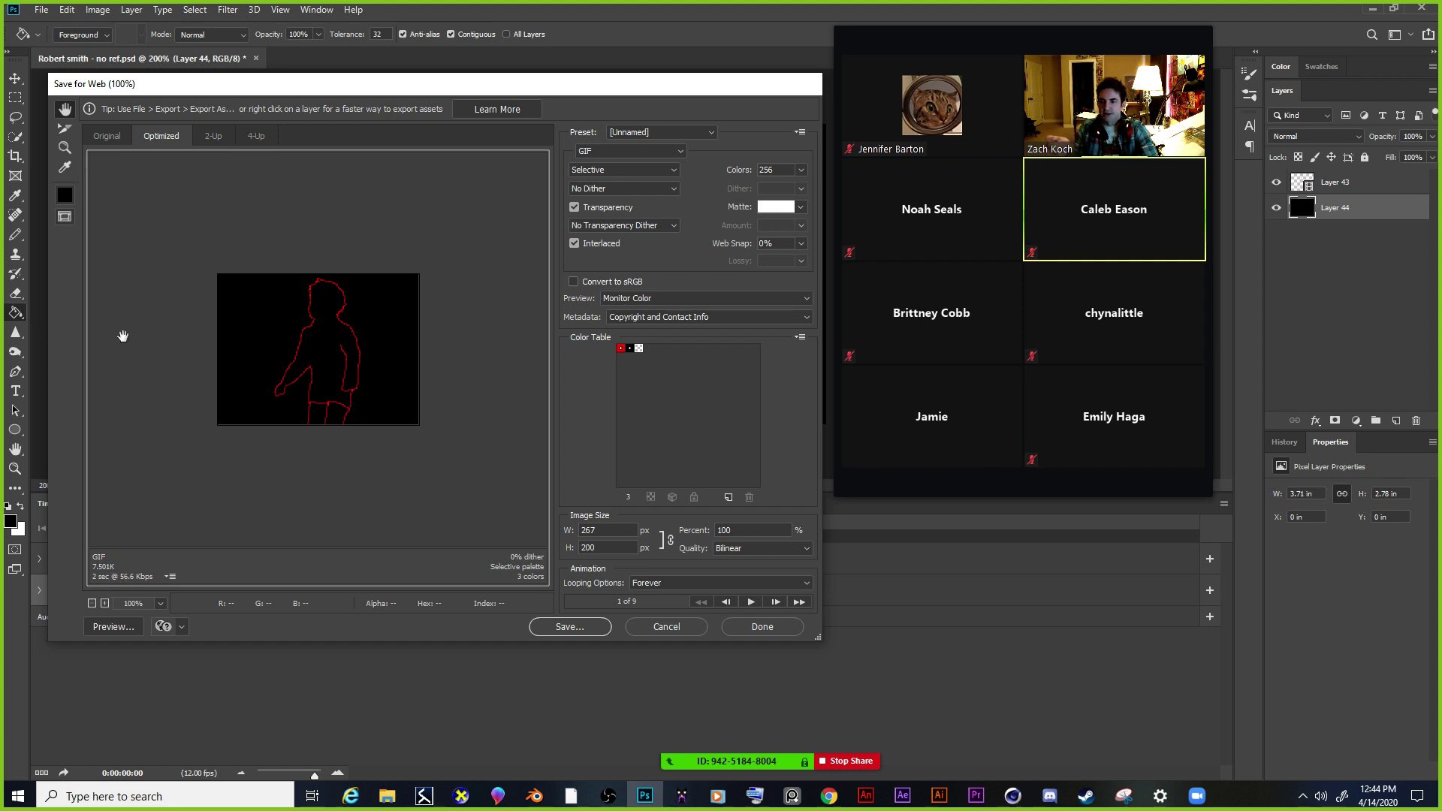
{"action": "left_click", "coordinate": [107, 136]}
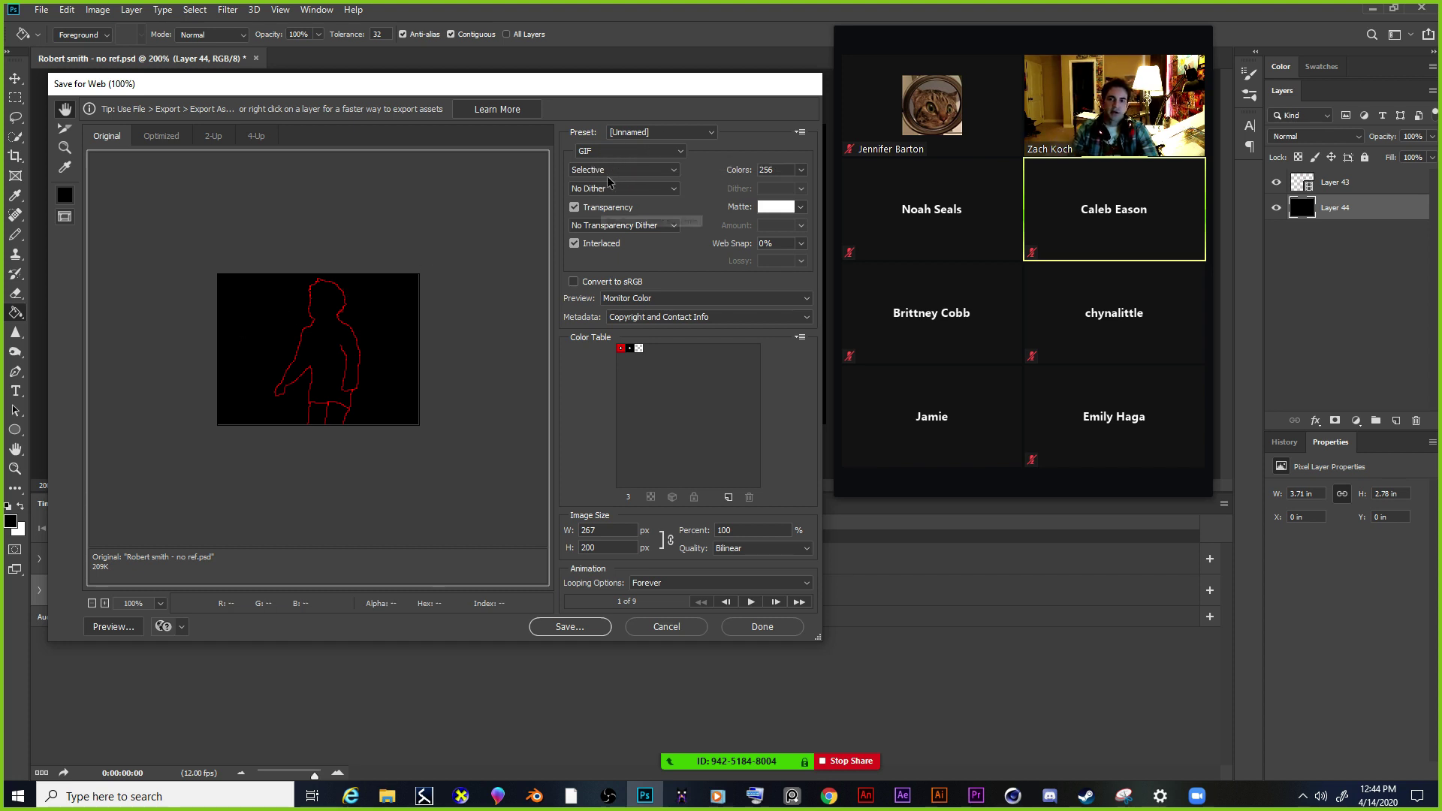
{"action": "left_click", "coordinate": [620, 151]}
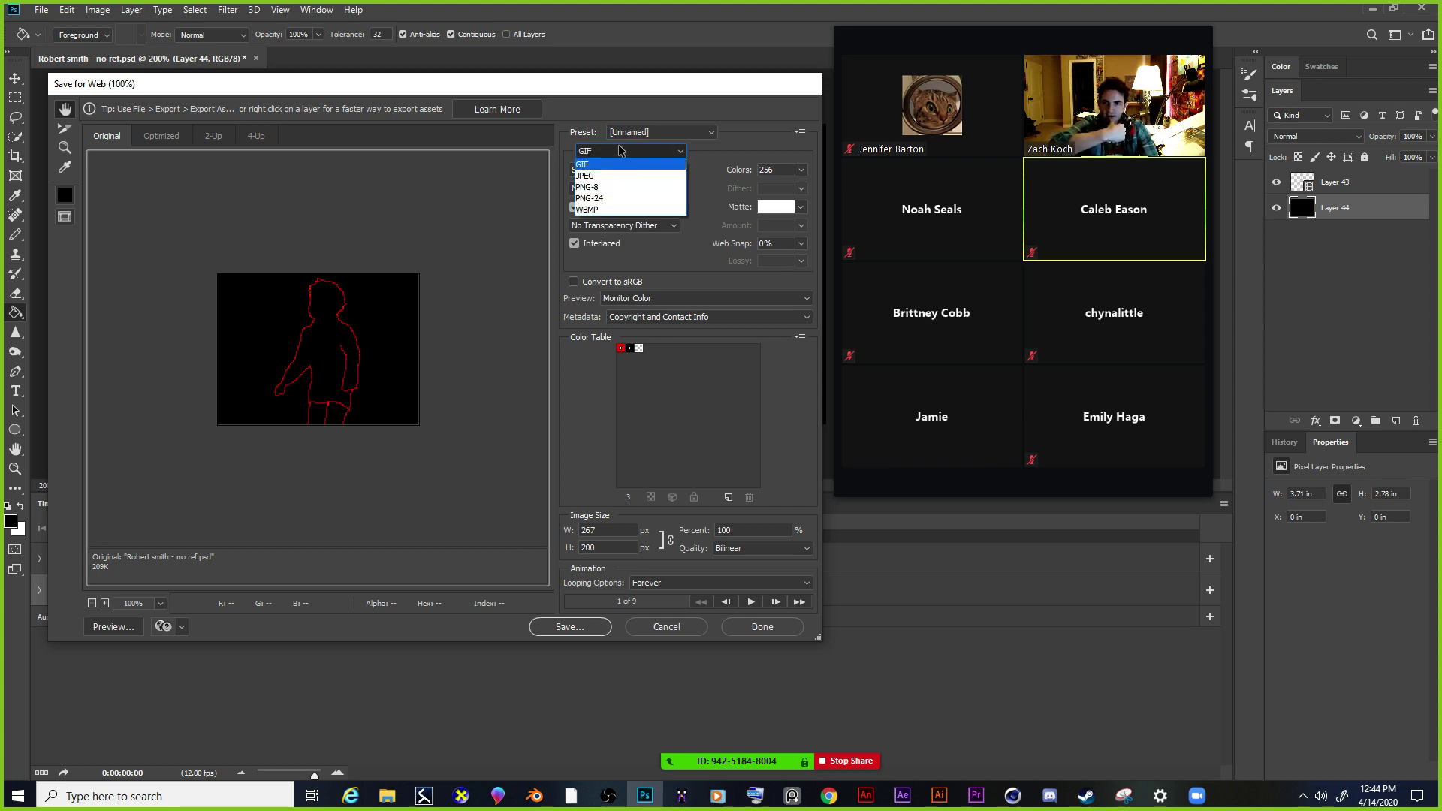
{"action": "left_click", "coordinate": [621, 150]}
{"action": "double_click", "coordinate": [631, 152]}
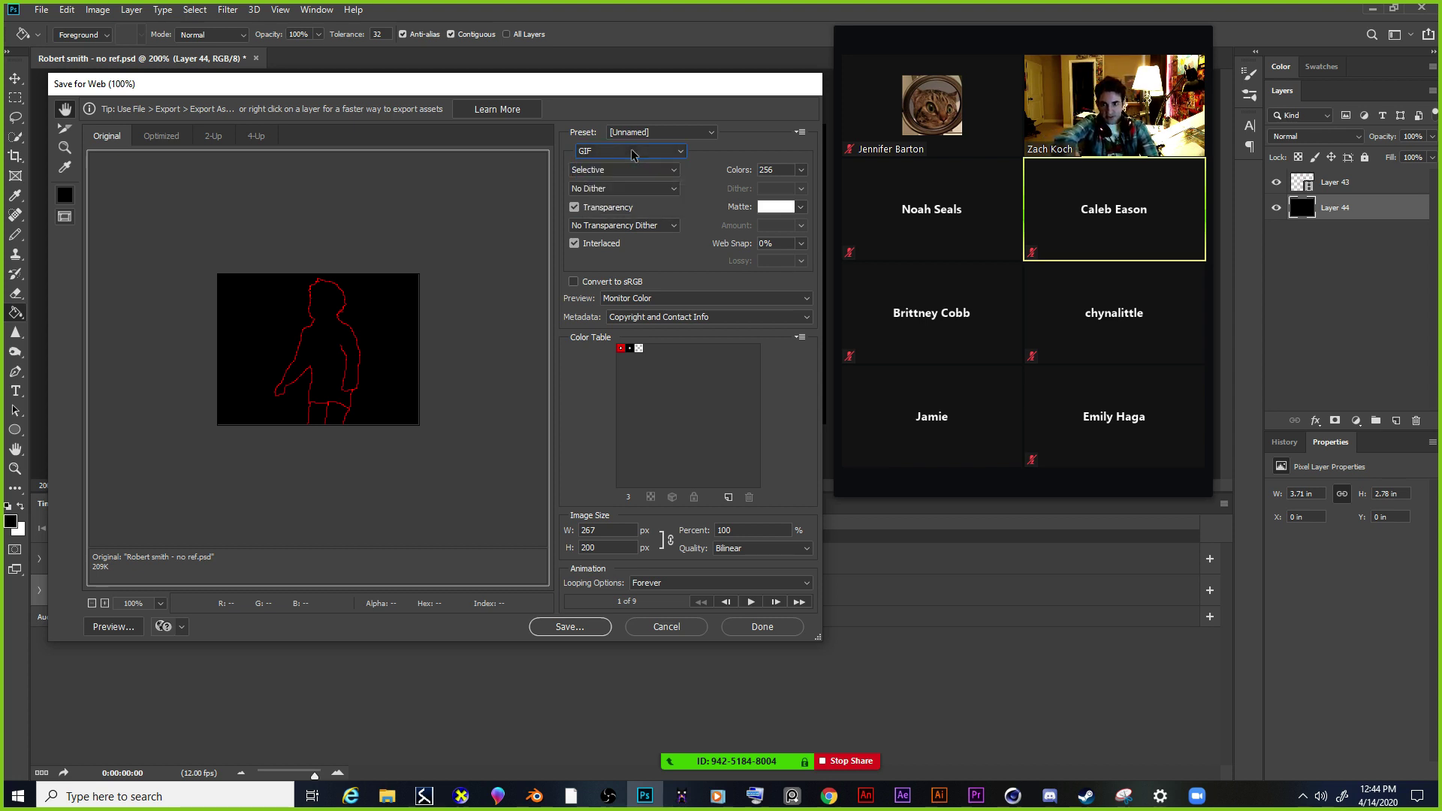
Save the optimized GIF into Downloads from Chrome 2020 under a new file name
{"action": "left_click", "coordinate": [570, 627]}
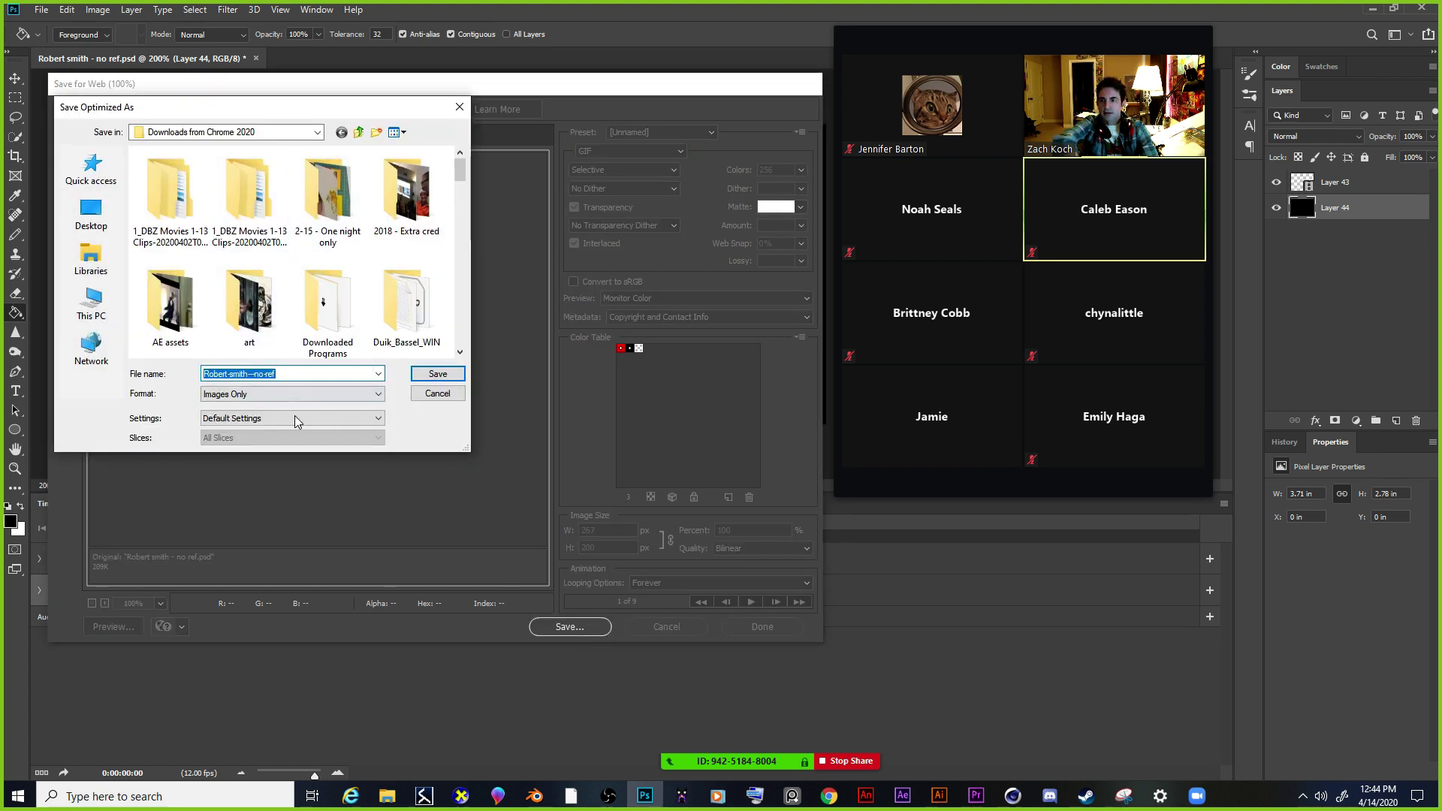
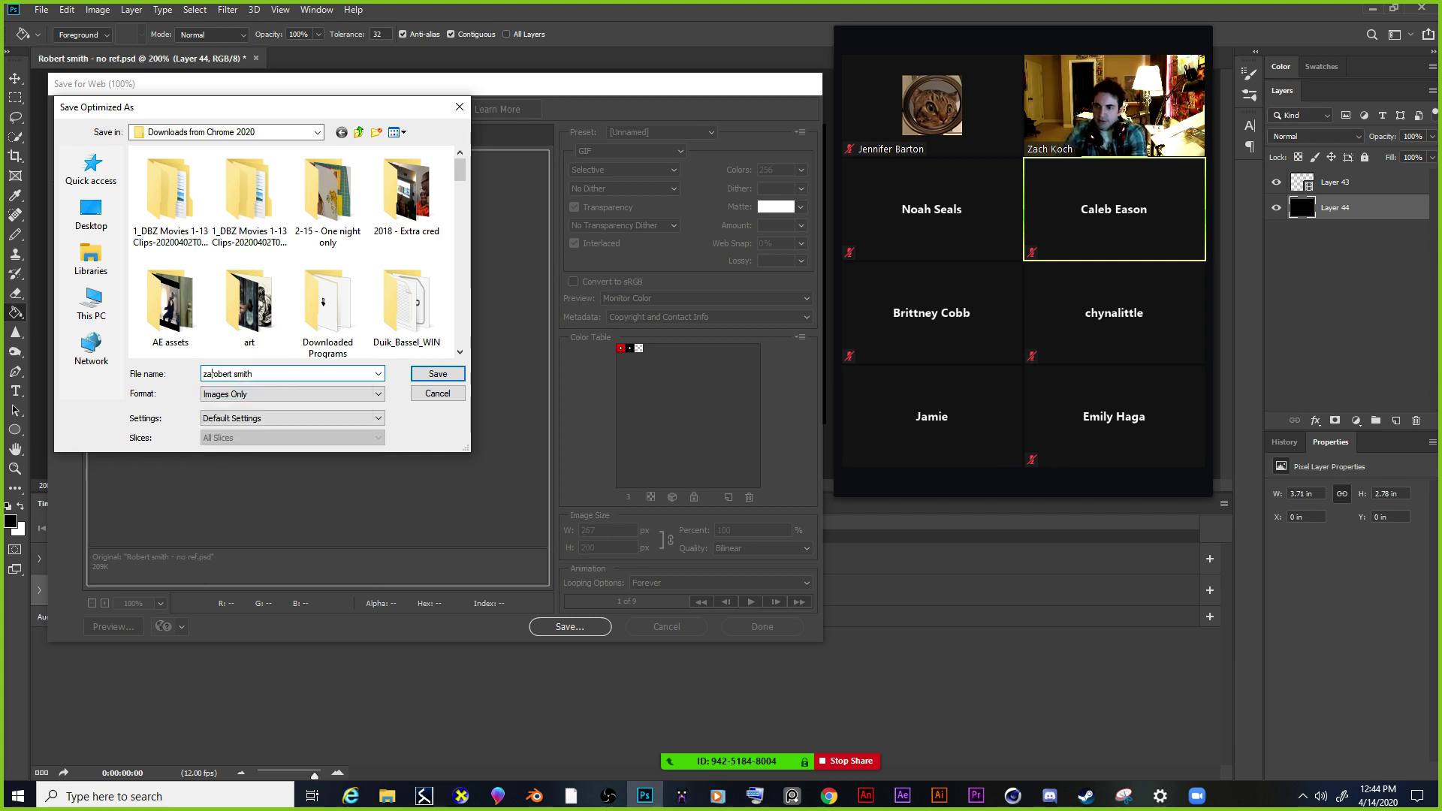
{"action": "type", "text": "koch_za"}
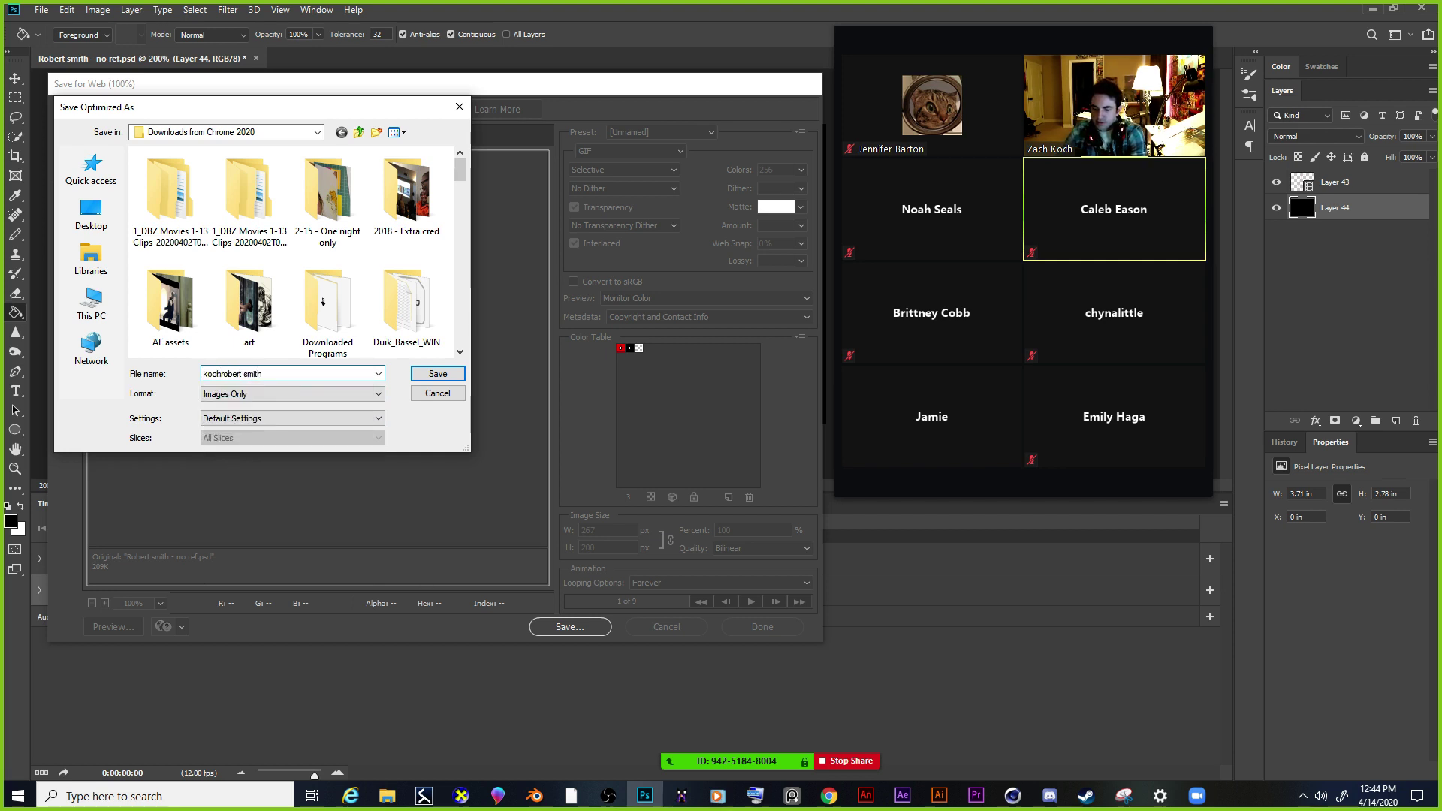
{"action": "type", "text": "ch -"}
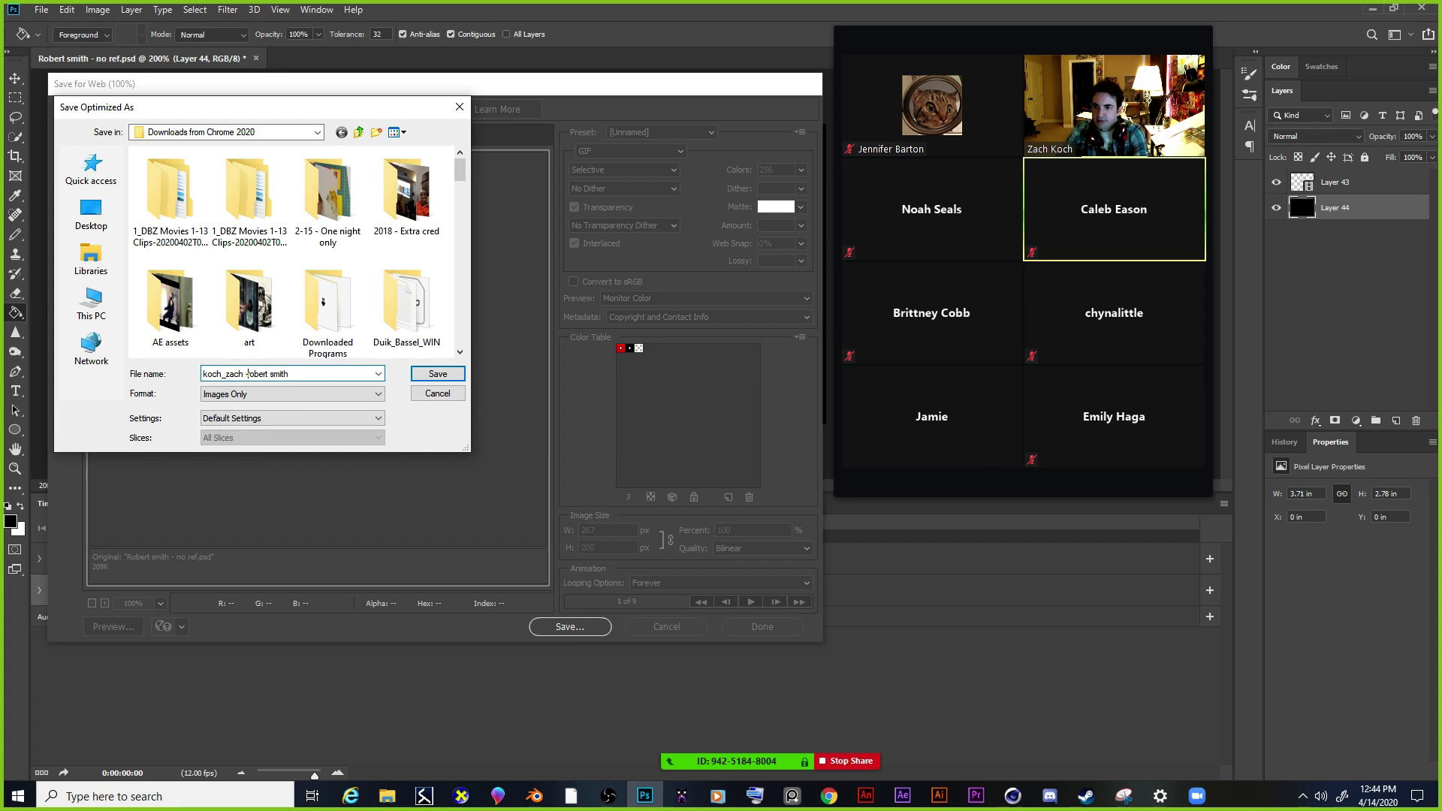
{"action": "key", "text": "Return"}
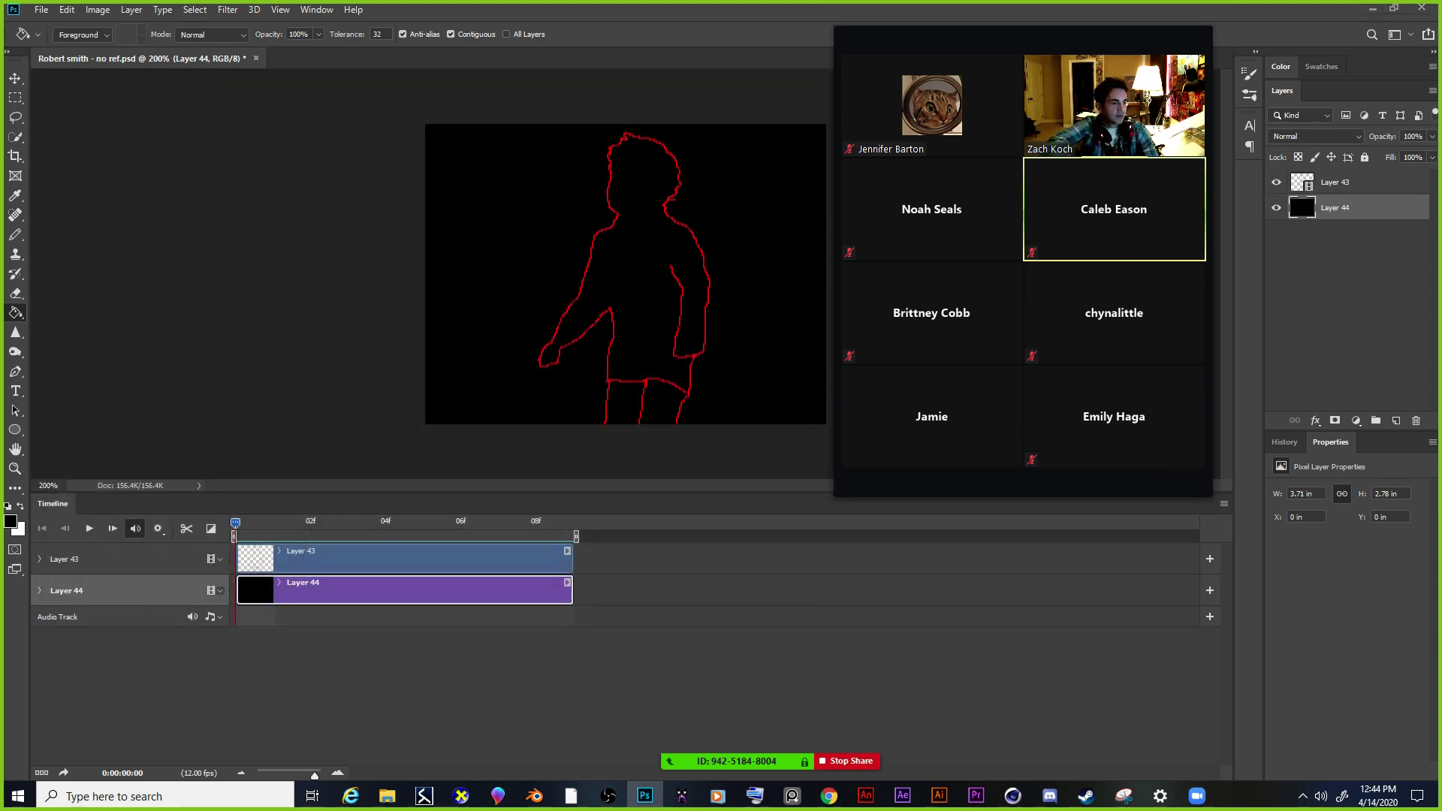
Open the exported GIF from File Explorer to watch it play
{"action": "key", "text": "alt+Tab"}
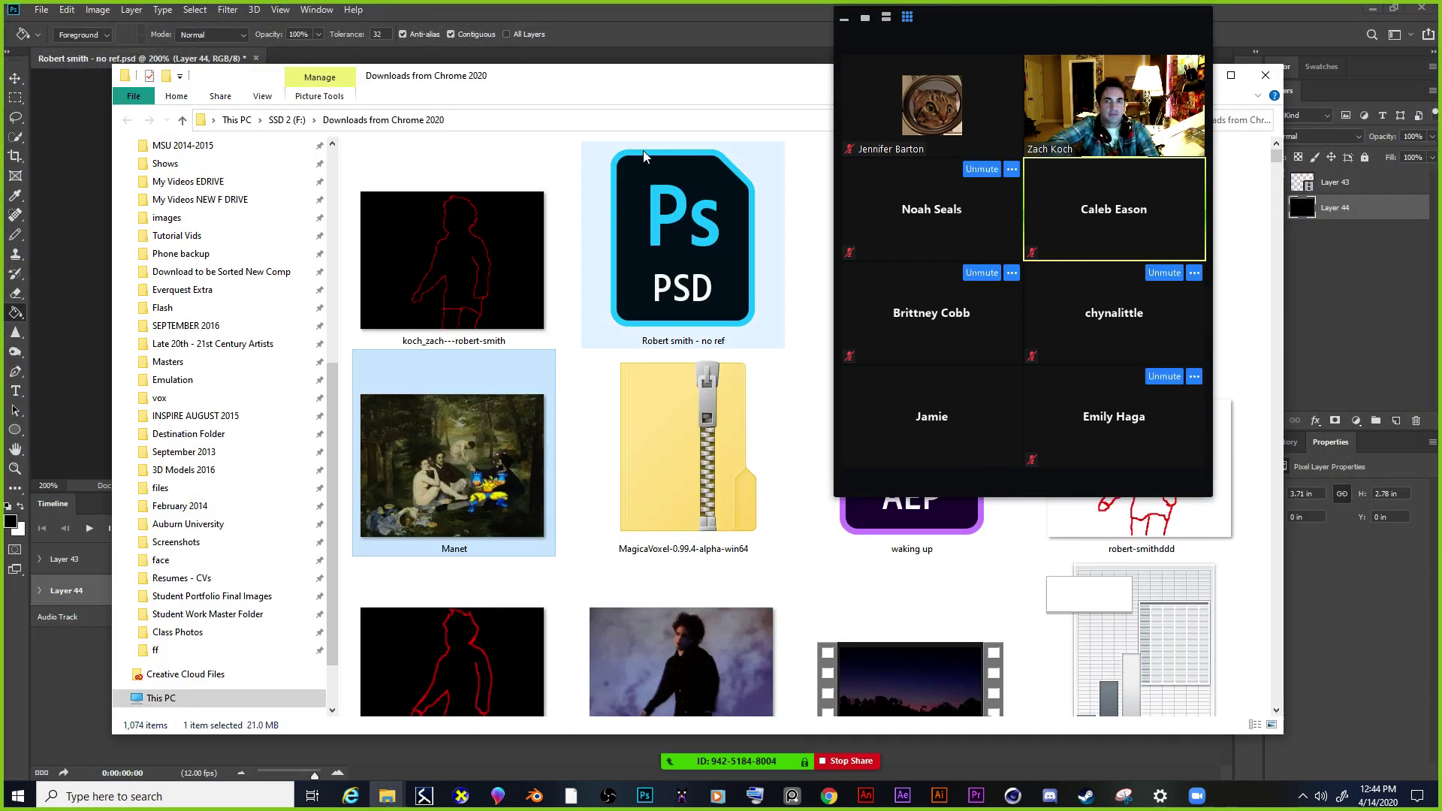
{"action": "right_click", "coordinate": [489, 251]}
{"action": "left_click", "coordinate": [412, 262]}
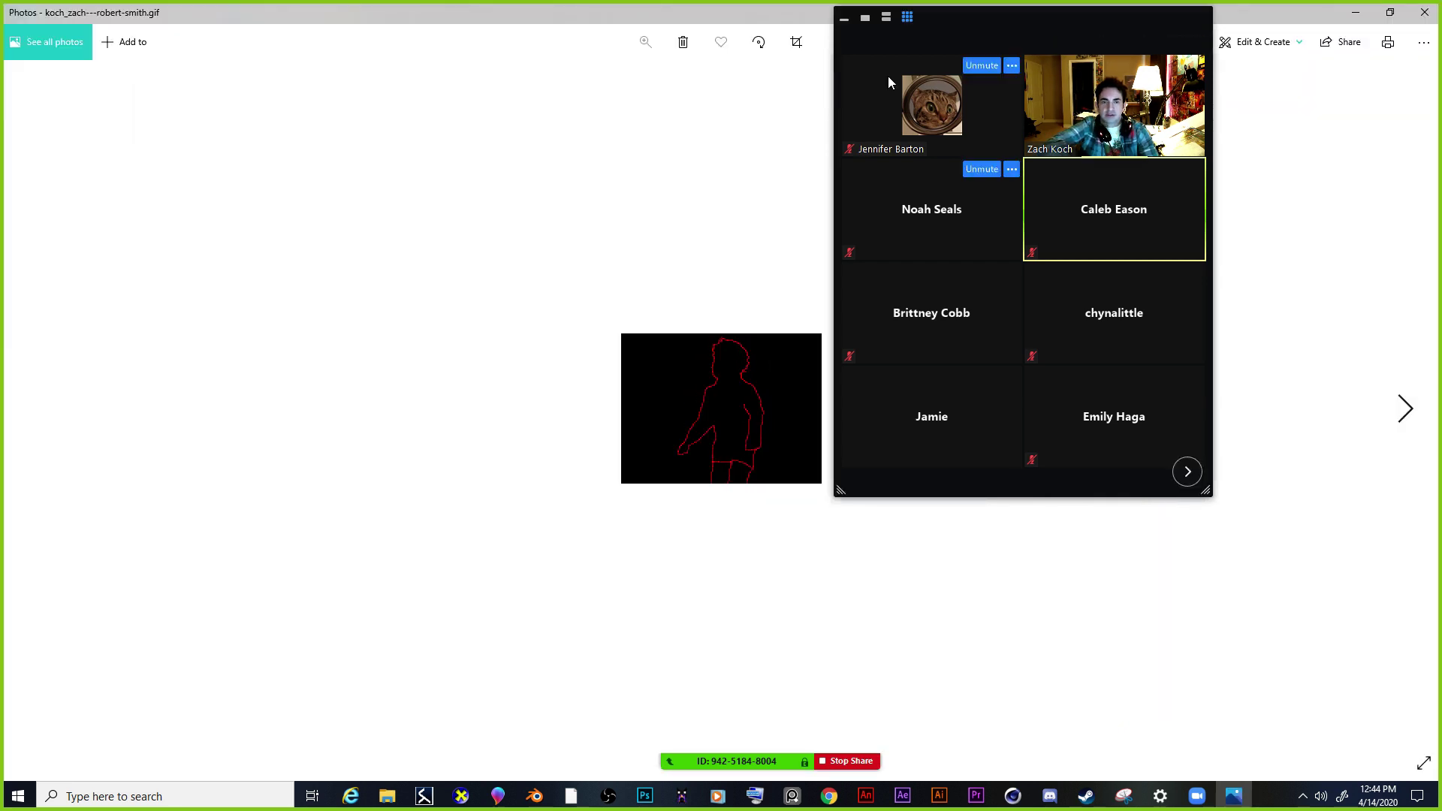
Close the GIF preview and minimize File Explorer to reveal Photoshop
{"action": "left_click_drag", "start_coordinate": [953, 24], "coordinate": [1044, 48]}
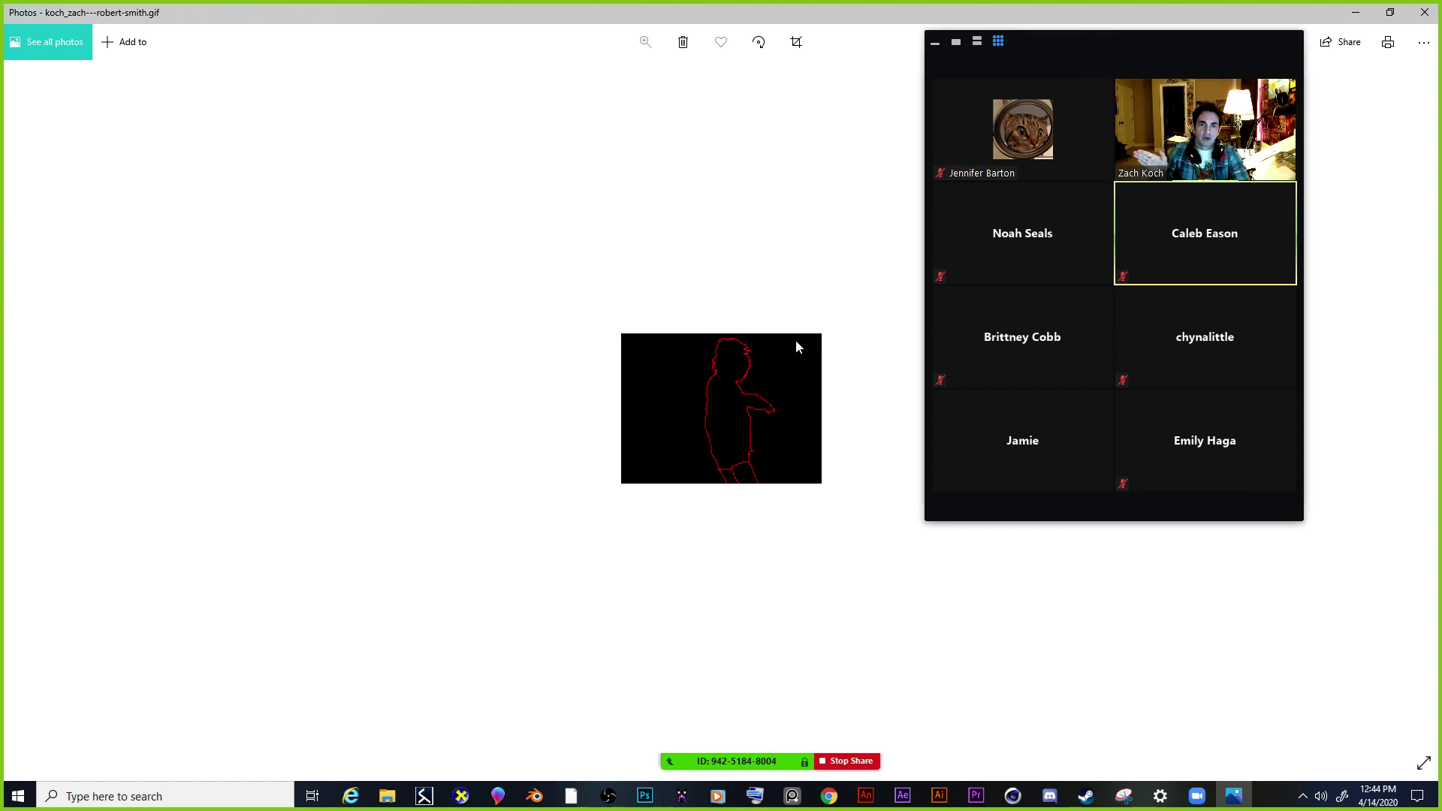
{"action": "left_click", "coordinate": [1425, 12]}
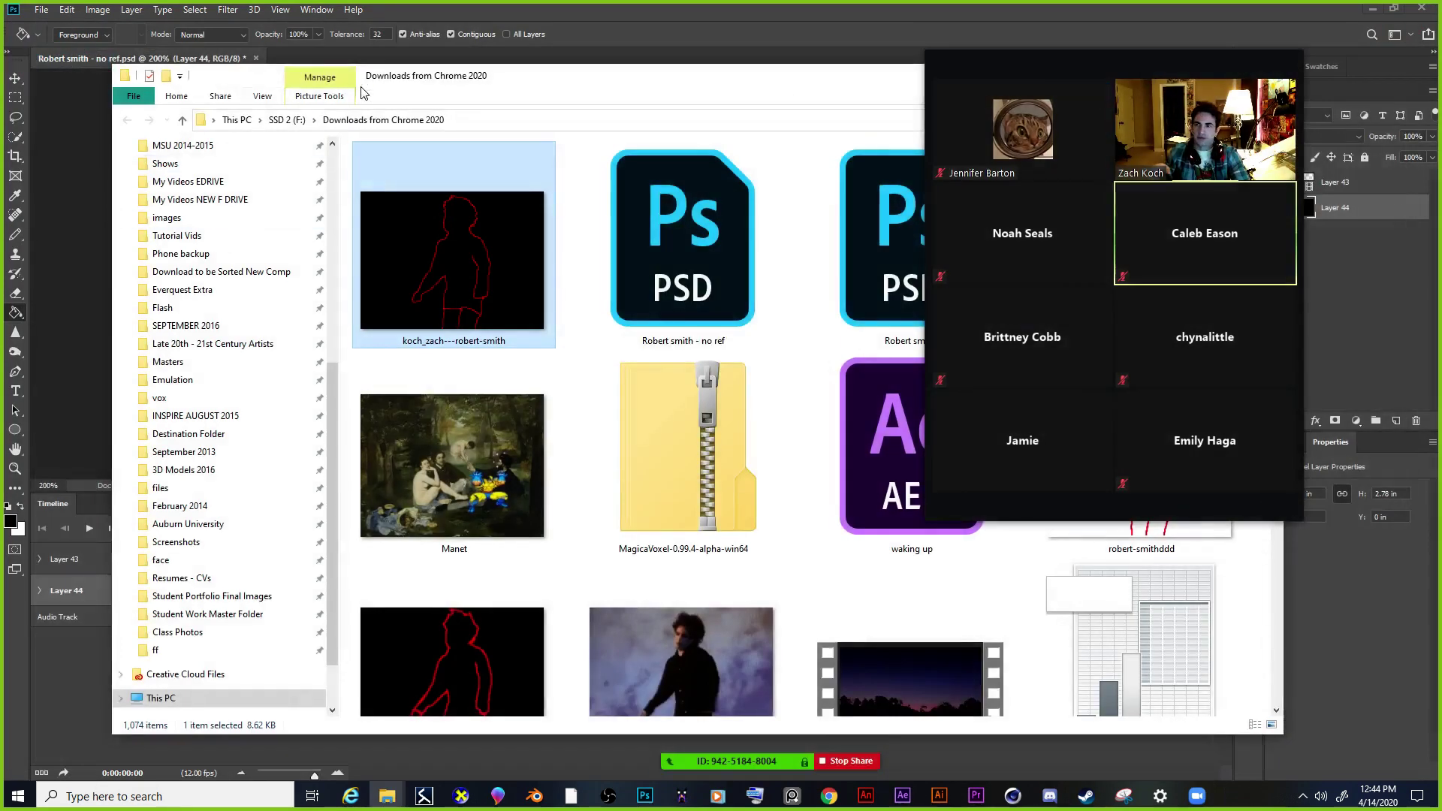
{"action": "key", "text": "super+Down"}
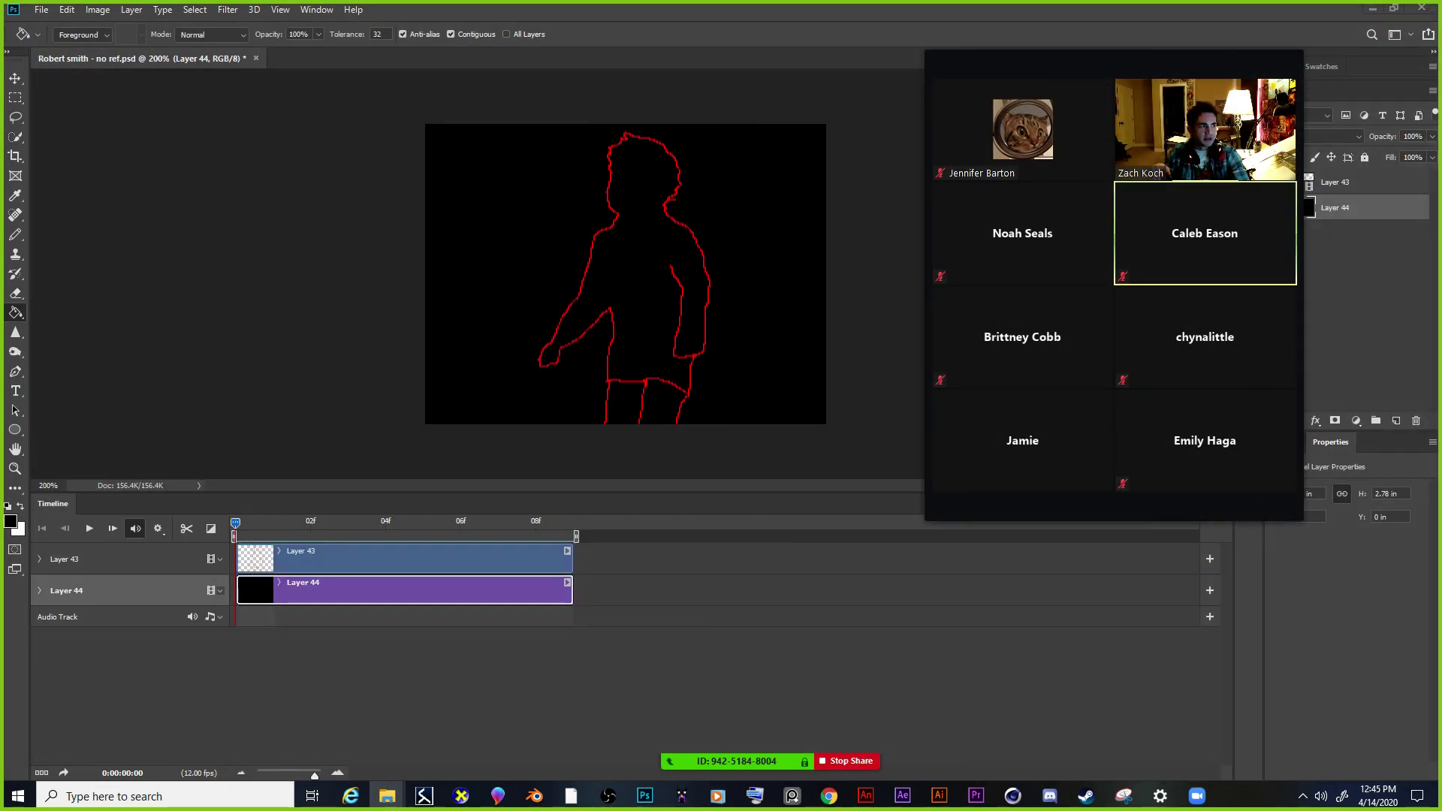
Render the dancing-figure animation as an H.264 MP4 video via Render Video
{"action": "left_click", "coordinate": [41, 10]}
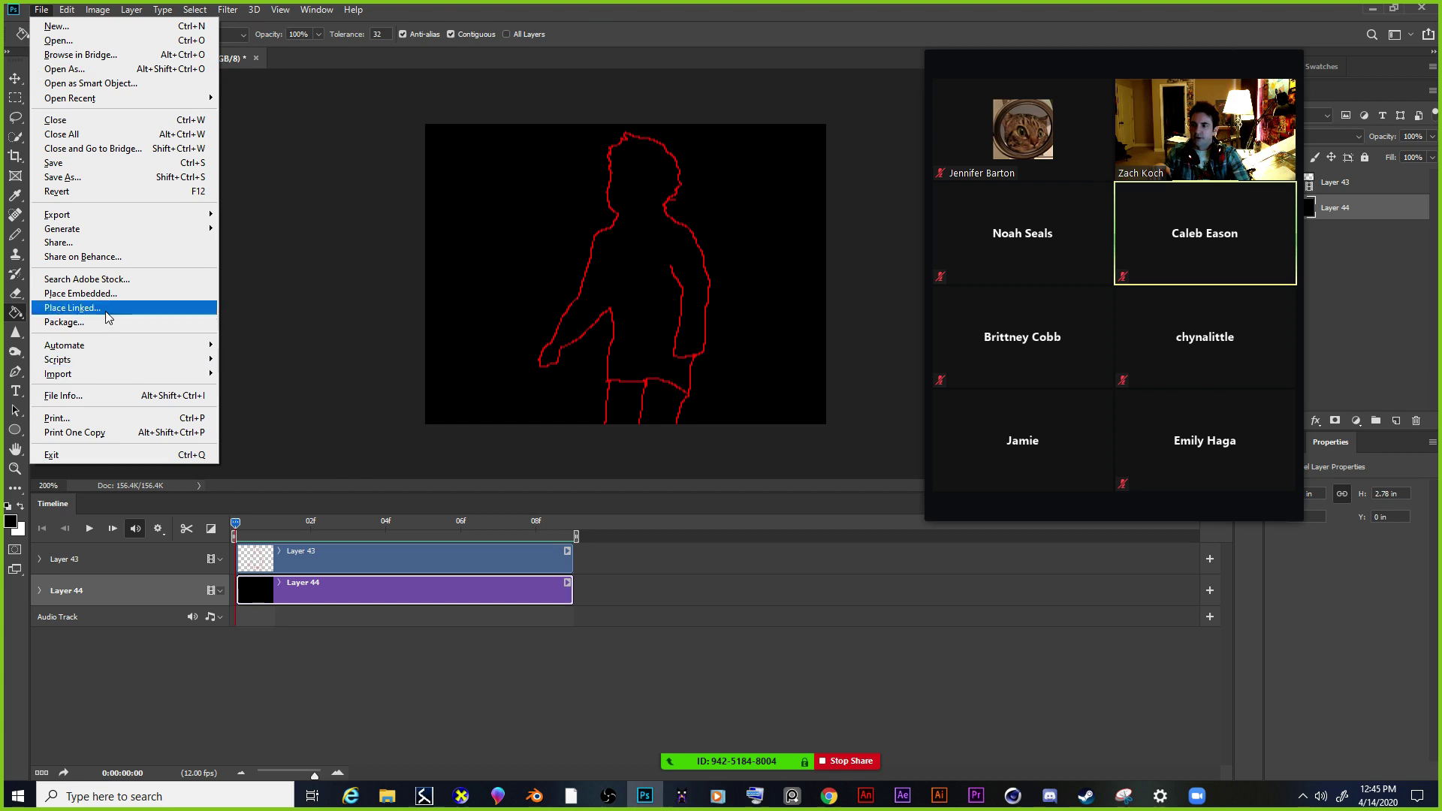
{"action": "mouse_move", "coordinate": [159, 214]}
{"action": "left_click", "coordinate": [305, 418]}
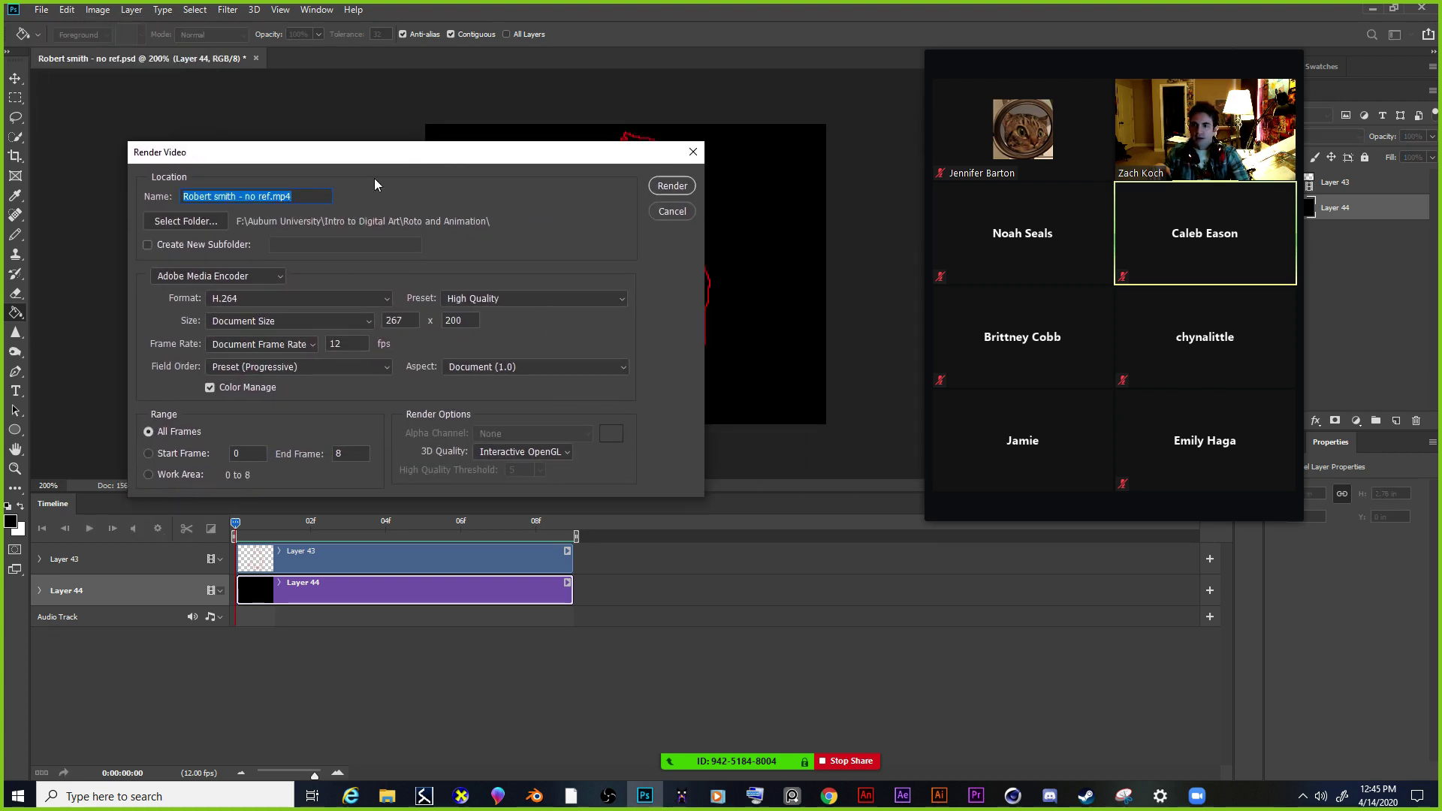
{"action": "left_click", "coordinate": [262, 301]}
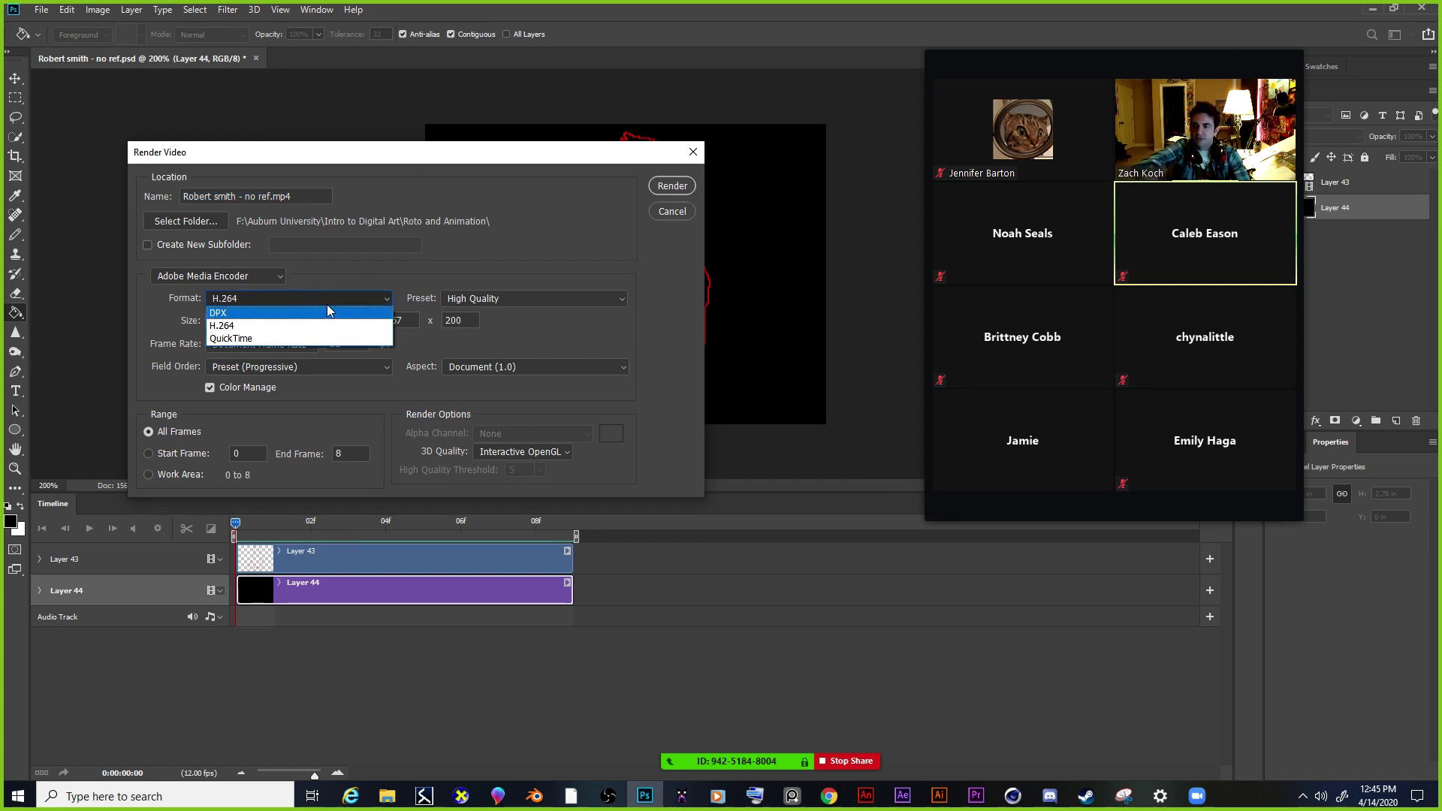
{"action": "left_click", "coordinate": [301, 326]}
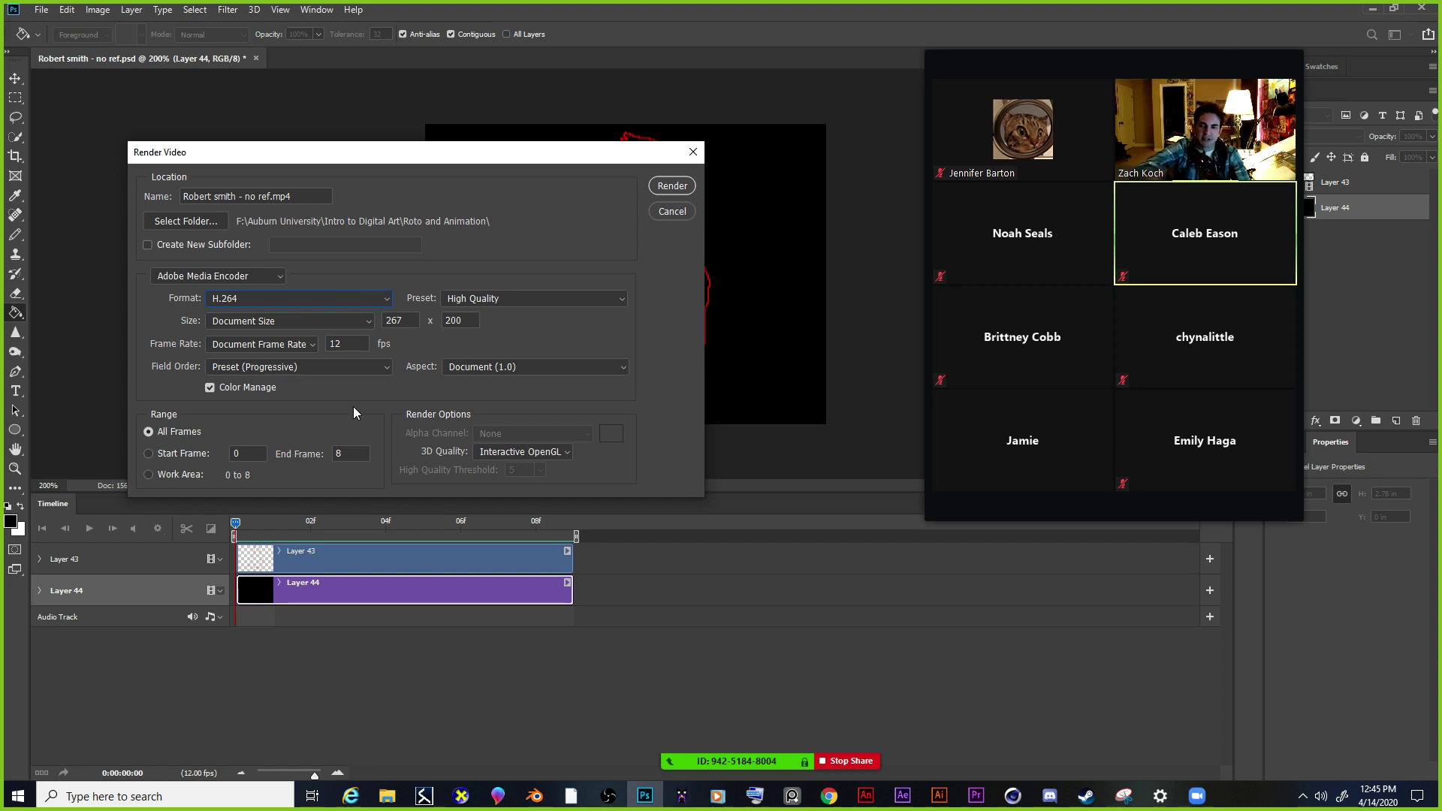
{"action": "left_click", "coordinate": [675, 188]}
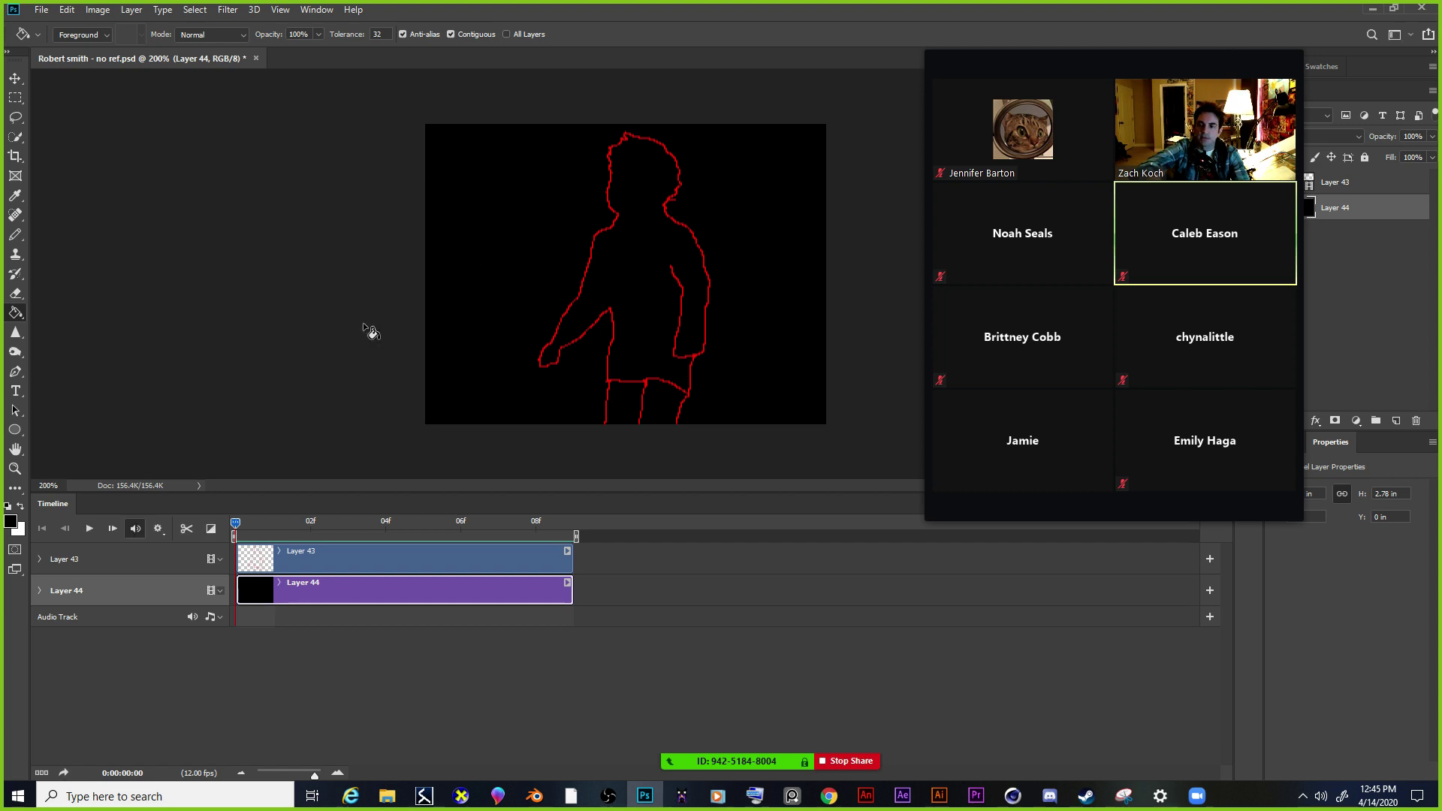
{"action": "left_click", "coordinate": [603, 730]}
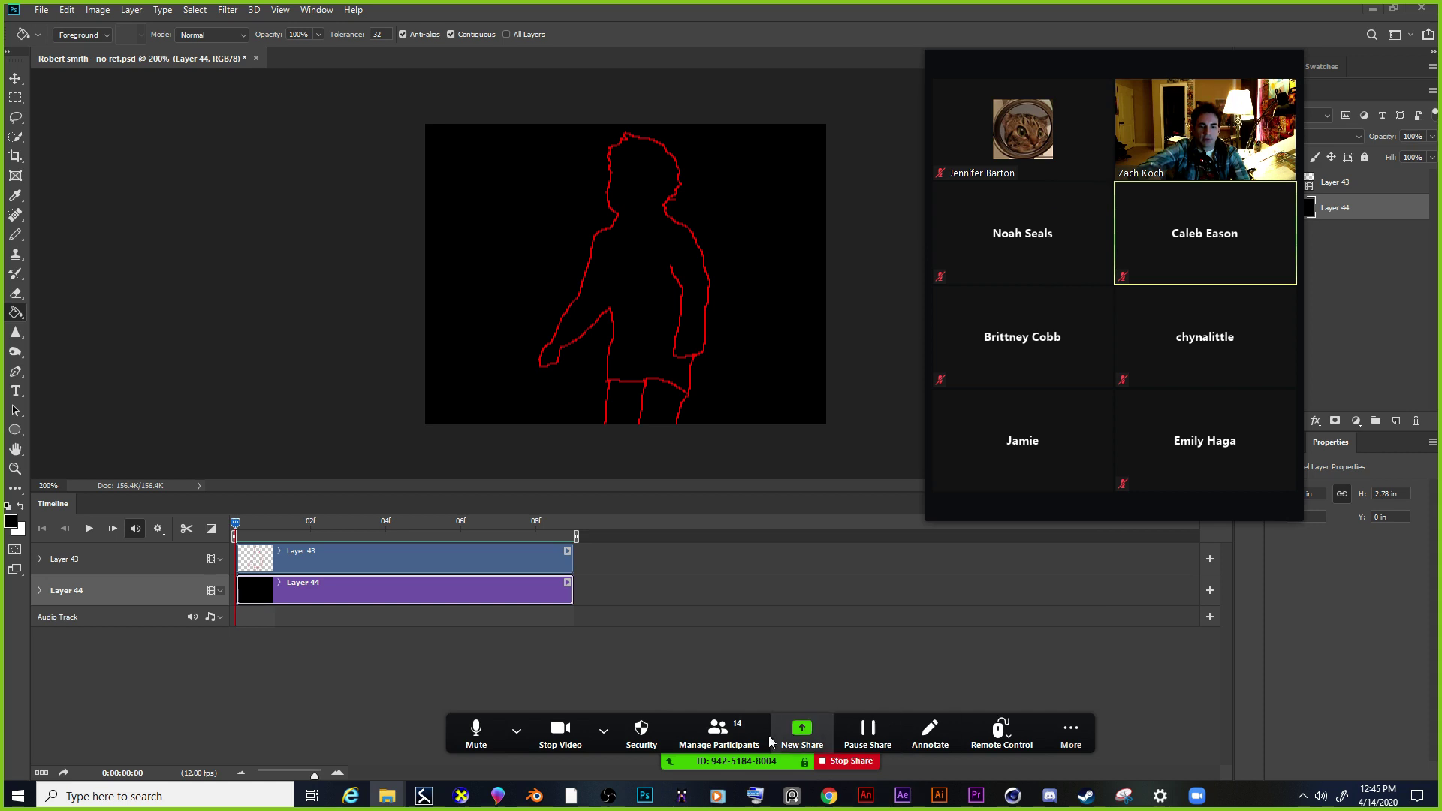
{"action": "left_click", "coordinate": [603, 730]}
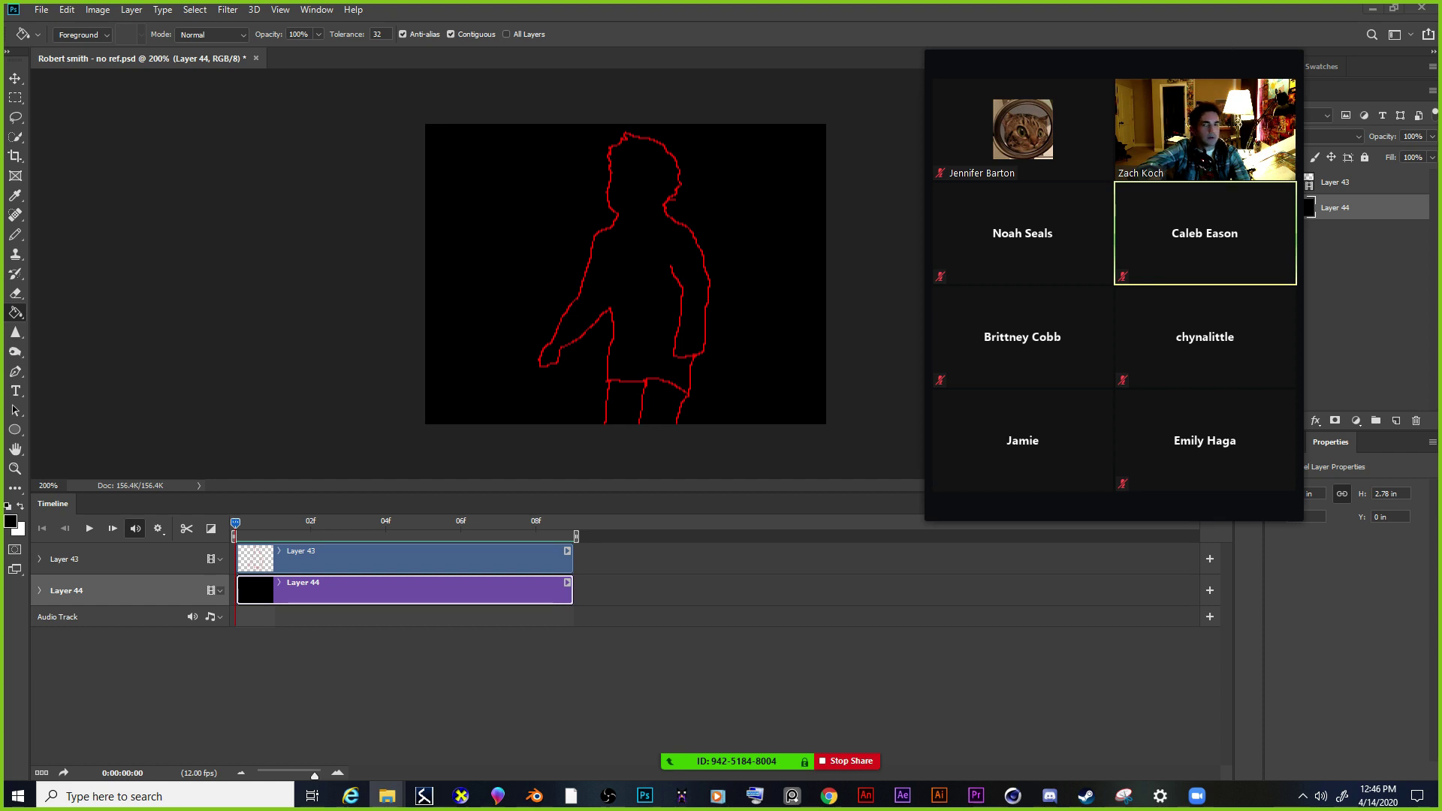
Reopen the Render Video dialog to review the MP4 settings
{"action": "left_click", "coordinate": [41, 10]}
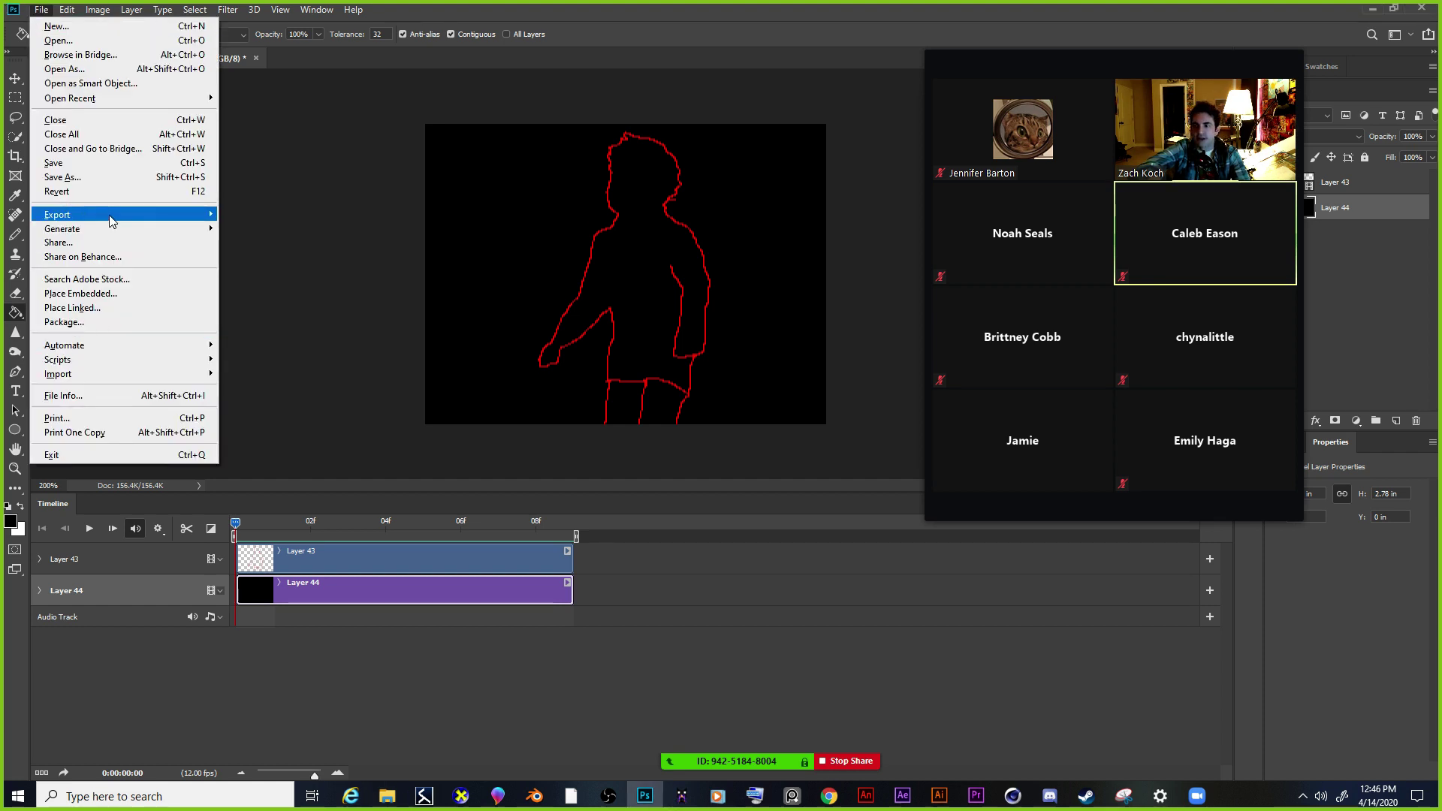
{"action": "mouse_move", "coordinate": [111, 218]}
{"action": "left_click", "coordinate": [303, 416]}
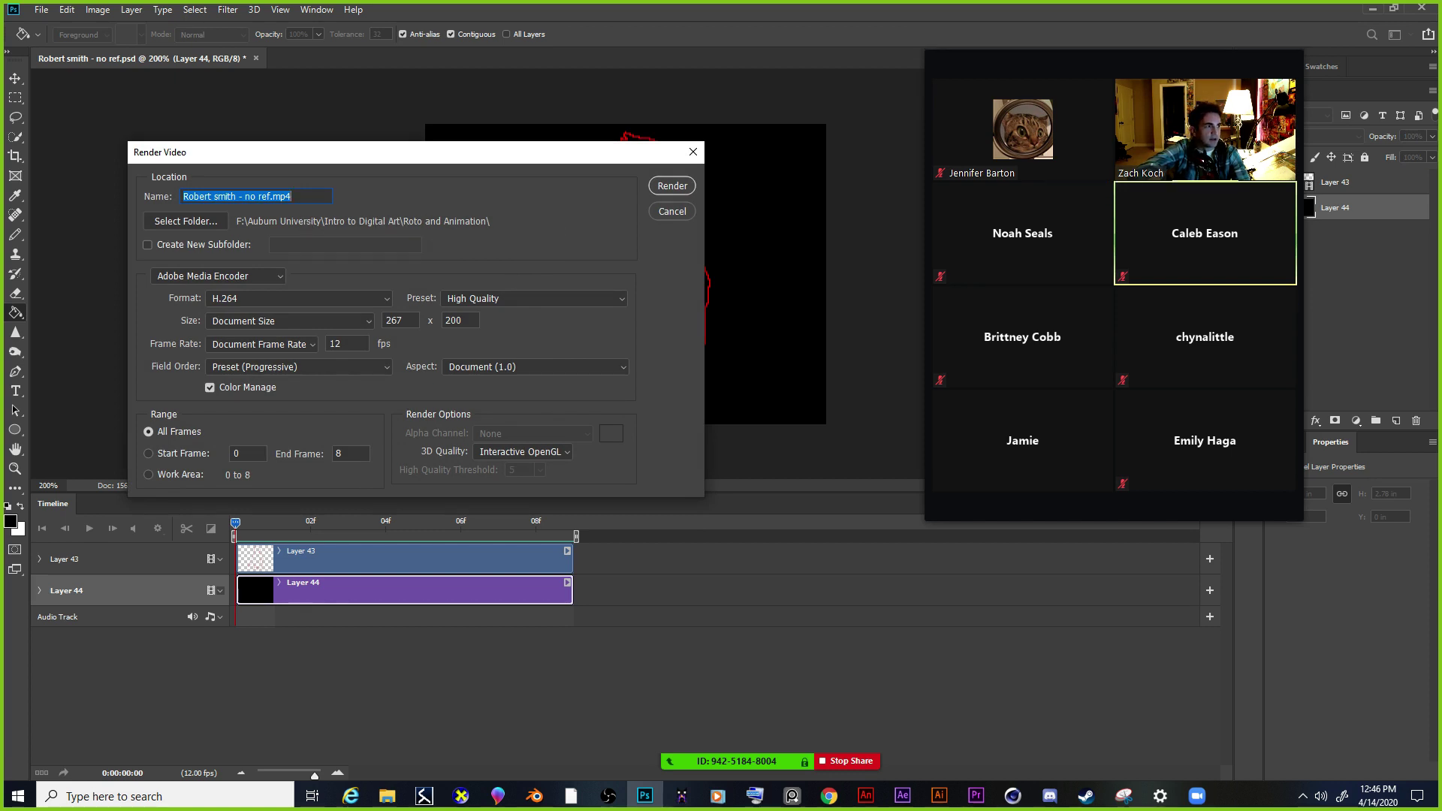
{"action": "key", "text": "alt+Tab"}
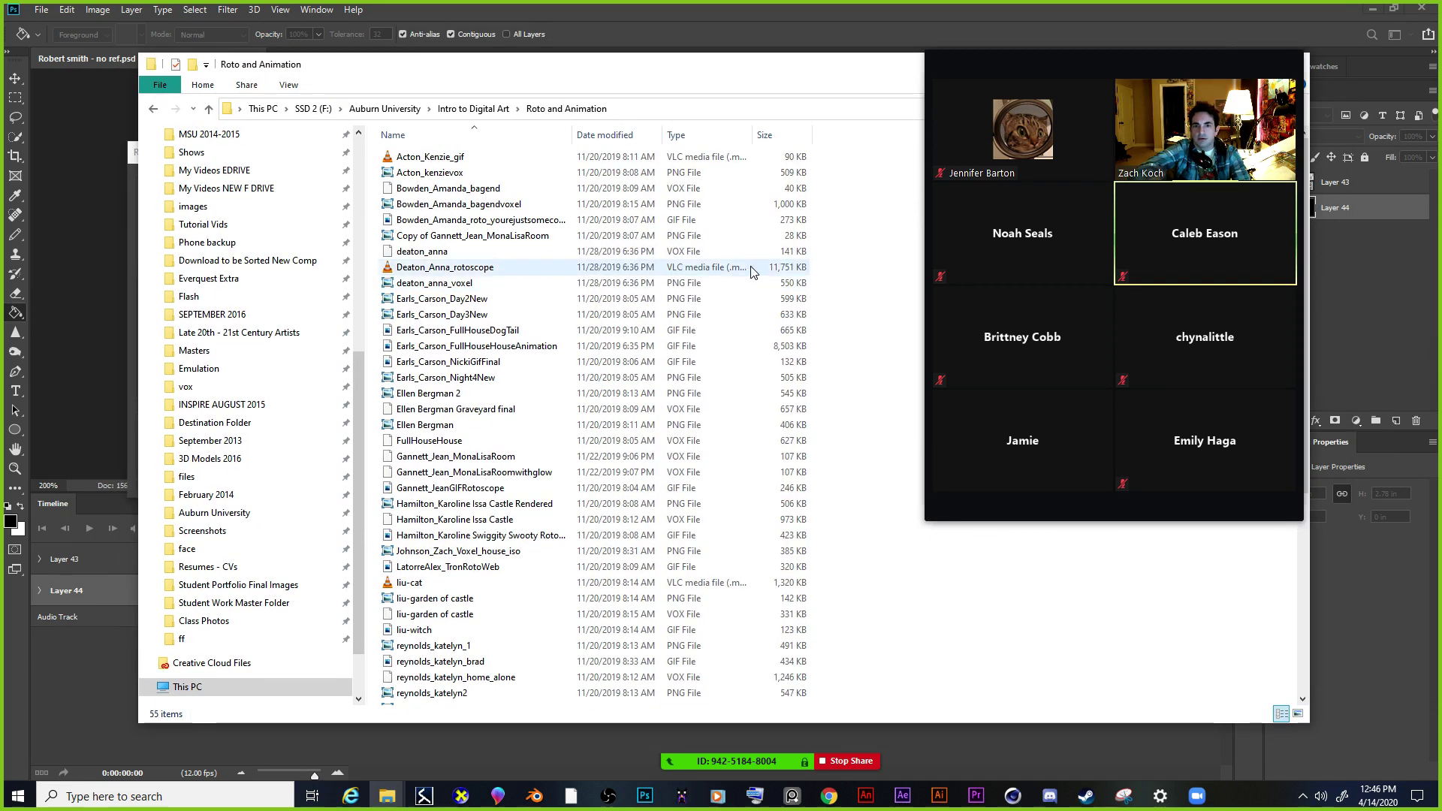
Switch the folder view to extra large icons and scroll to the rendered video
{"action": "right_click", "coordinate": [849, 239]}
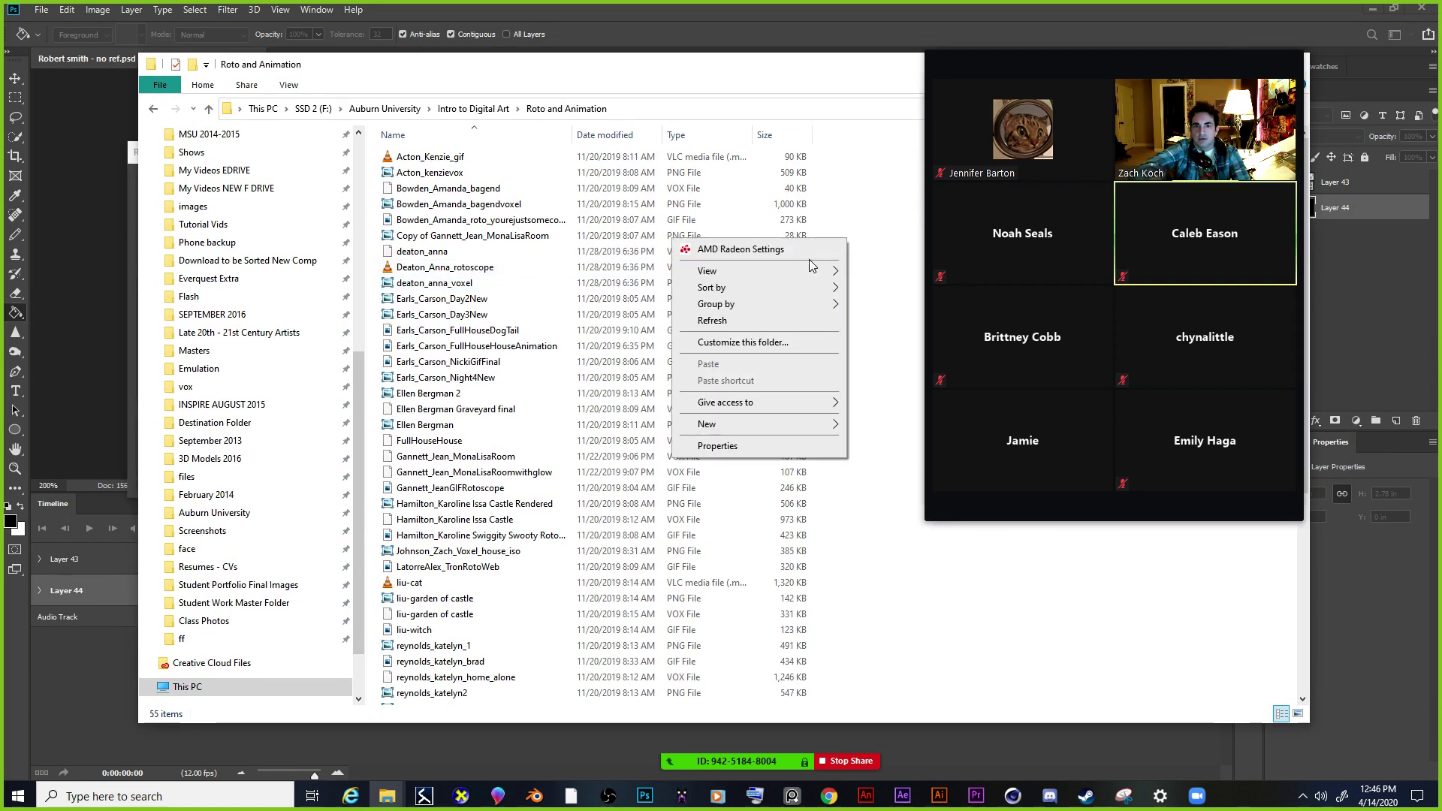
{"action": "mouse_move", "coordinate": [811, 273]}
{"action": "left_click", "coordinate": [879, 272]}
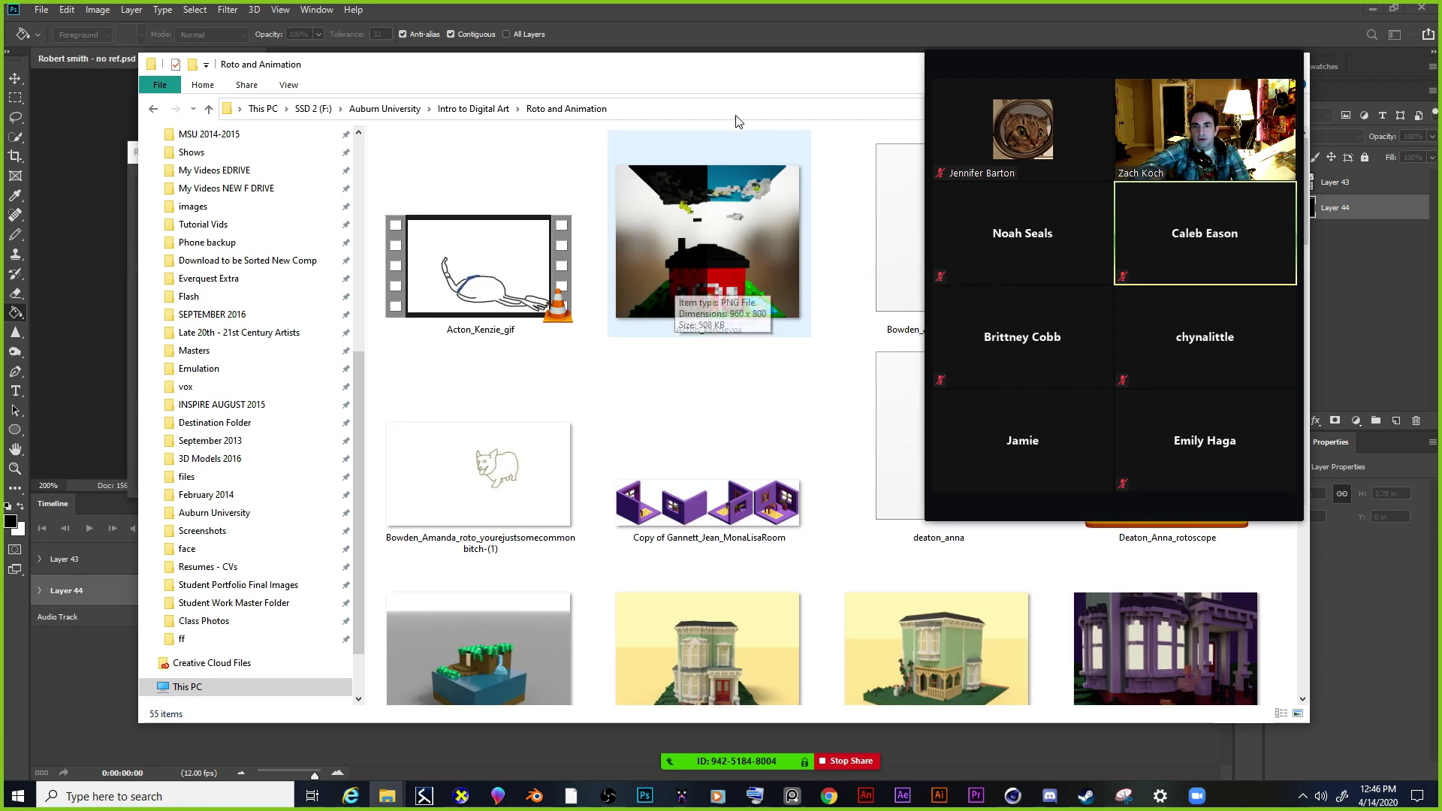
{"action": "left_click_drag", "start_coordinate": [737, 65], "coordinate": [575, 68]}
{"action": "scroll", "coordinate": [677, 401], "scroll_direction": "down", "scroll_amount": 10}
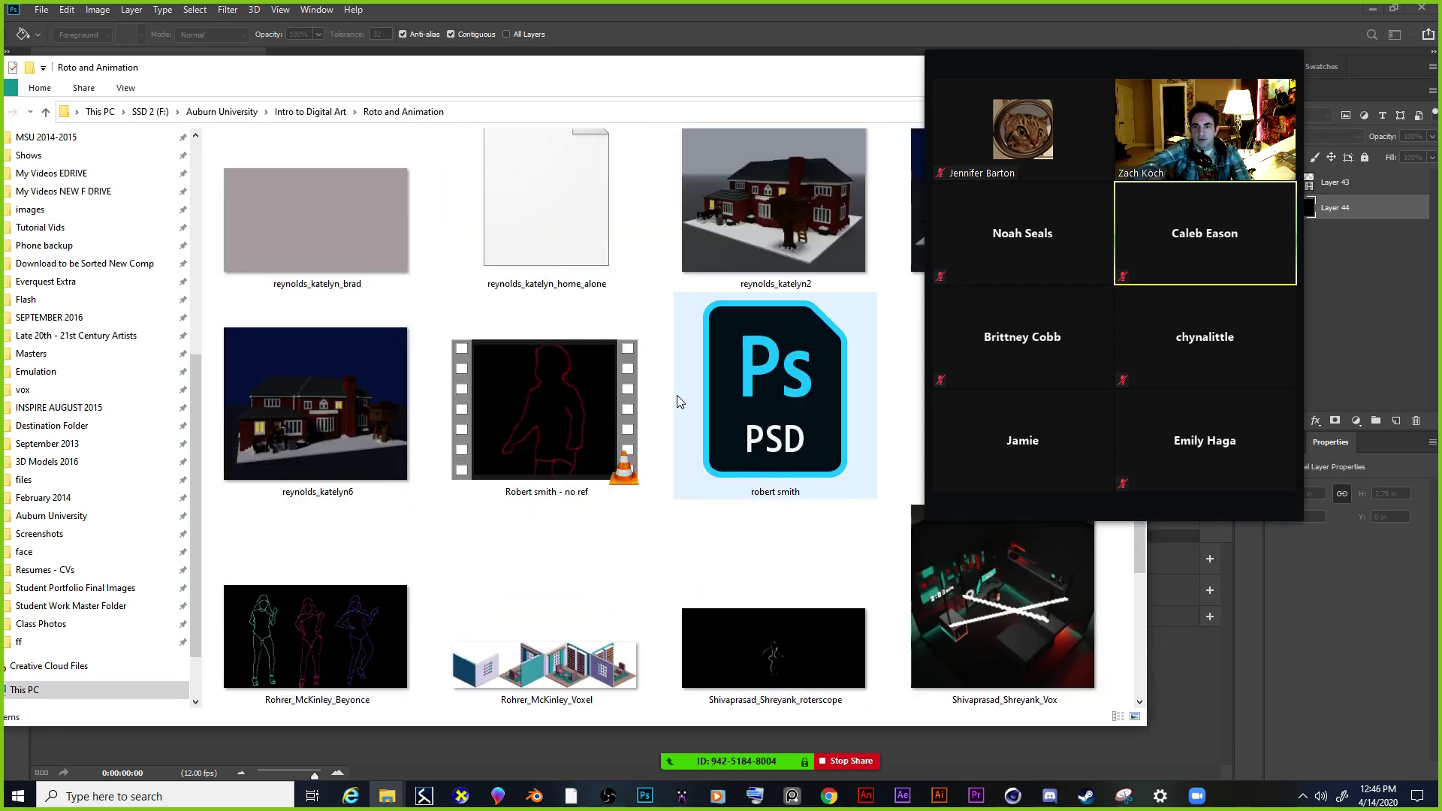
{"action": "scroll", "coordinate": [678, 395], "scroll_direction": "down", "scroll_amount": 2}
{"action": "double_click", "coordinate": [533, 272]}
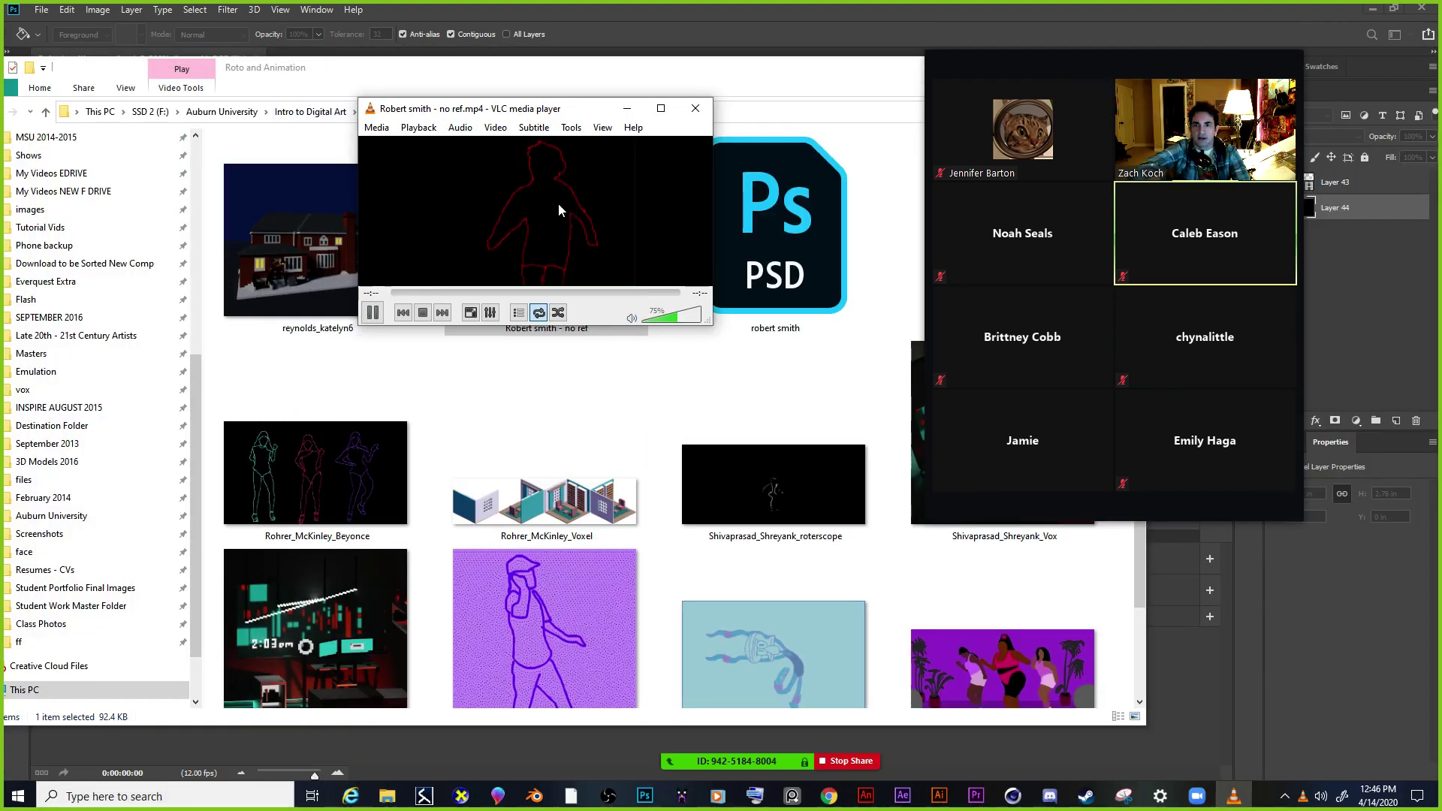
{"action": "left_click", "coordinate": [696, 109]}
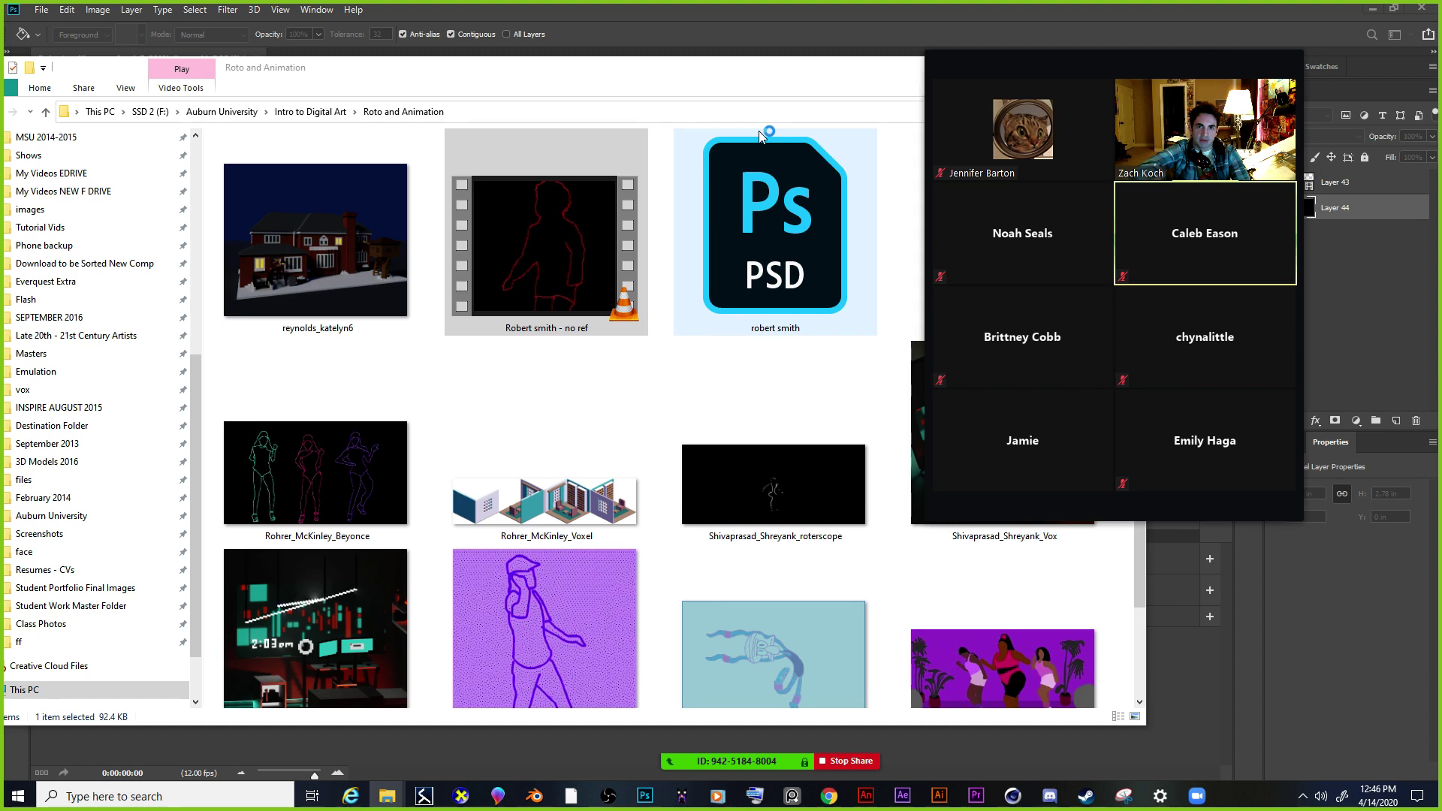
{"action": "double_click", "coordinate": [761, 136]}
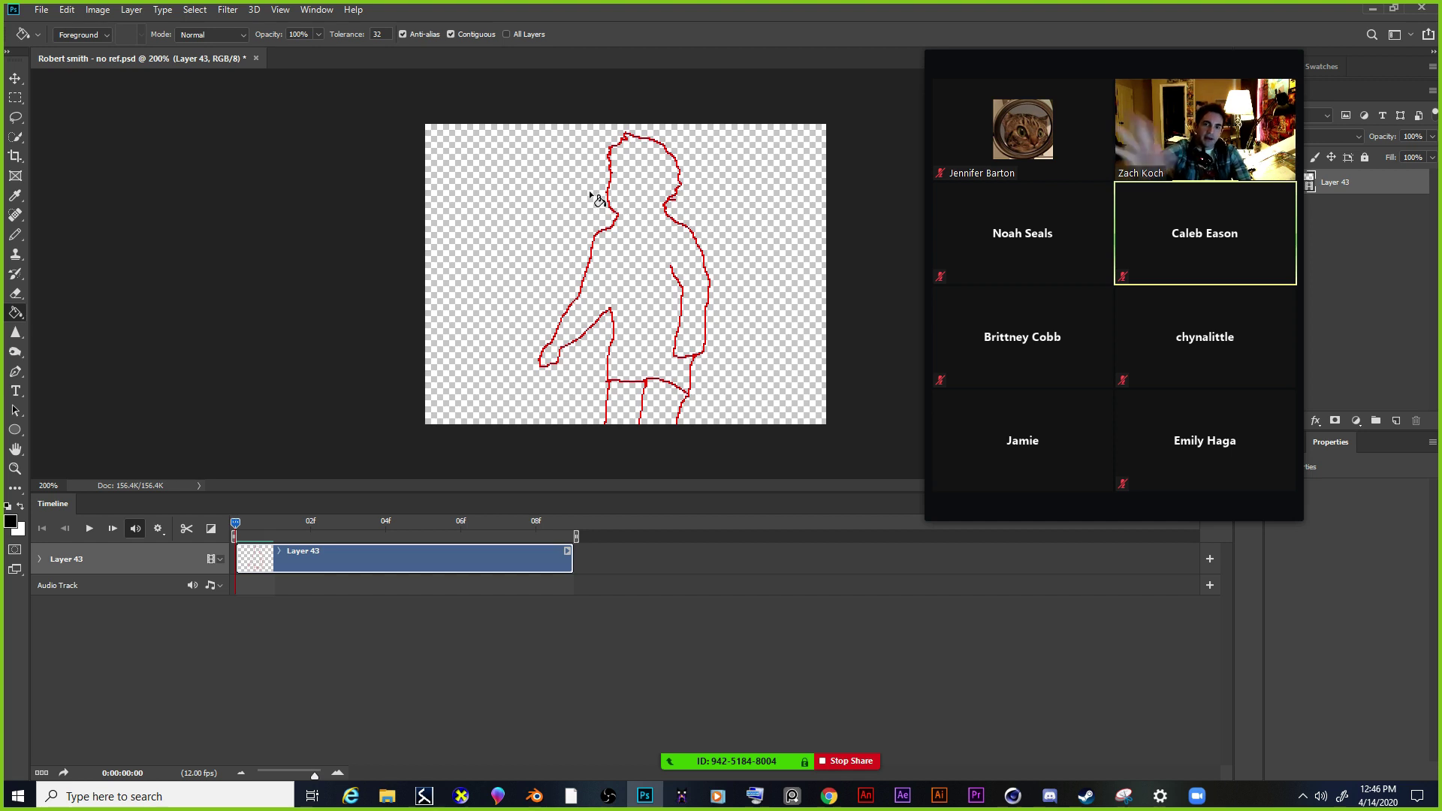
Export the animation via Save for Web (Legacy) as a transparent GIF into Downloads from Chrome 2020
{"action": "left_click", "coordinate": [42, 10]}
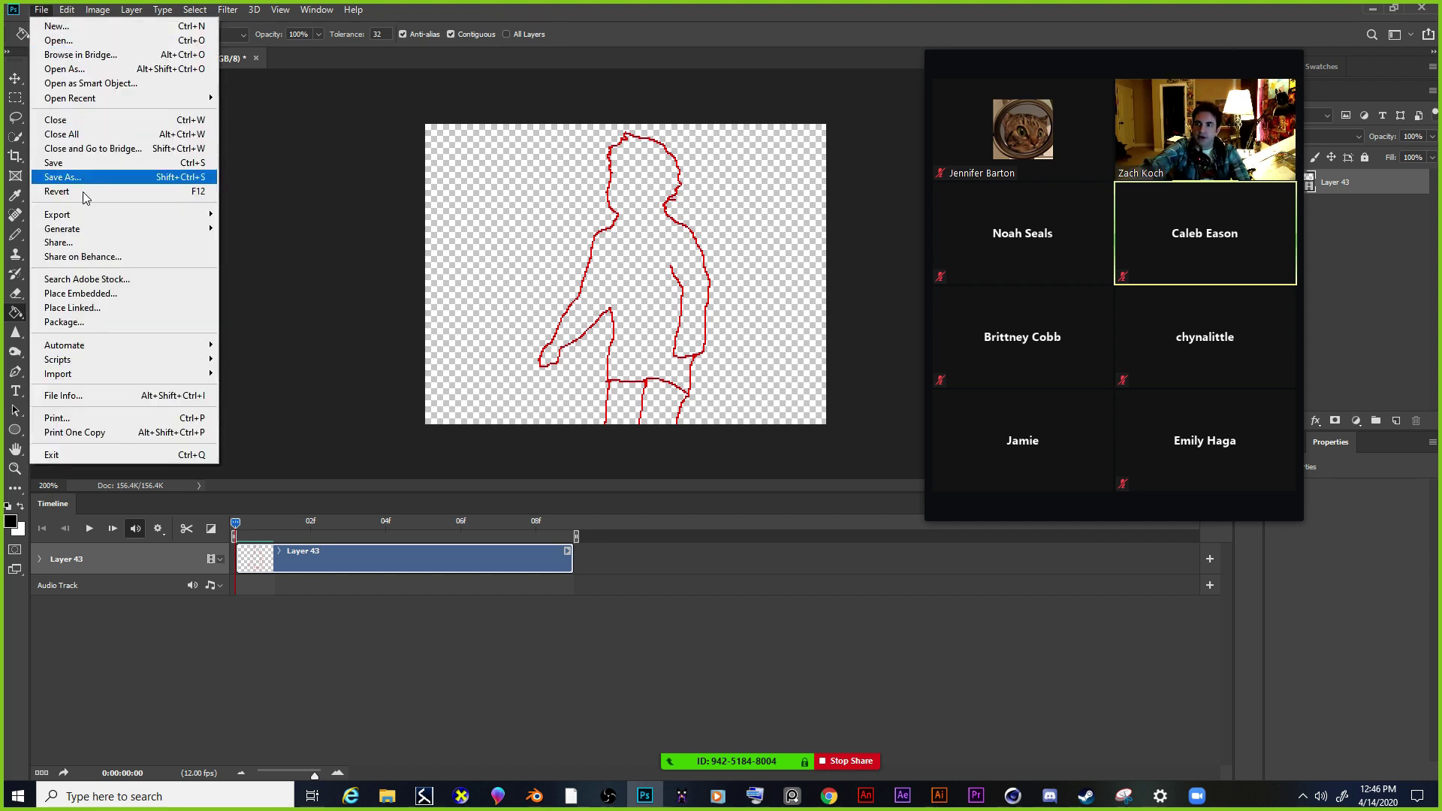
{"action": "mouse_move", "coordinate": [95, 217]}
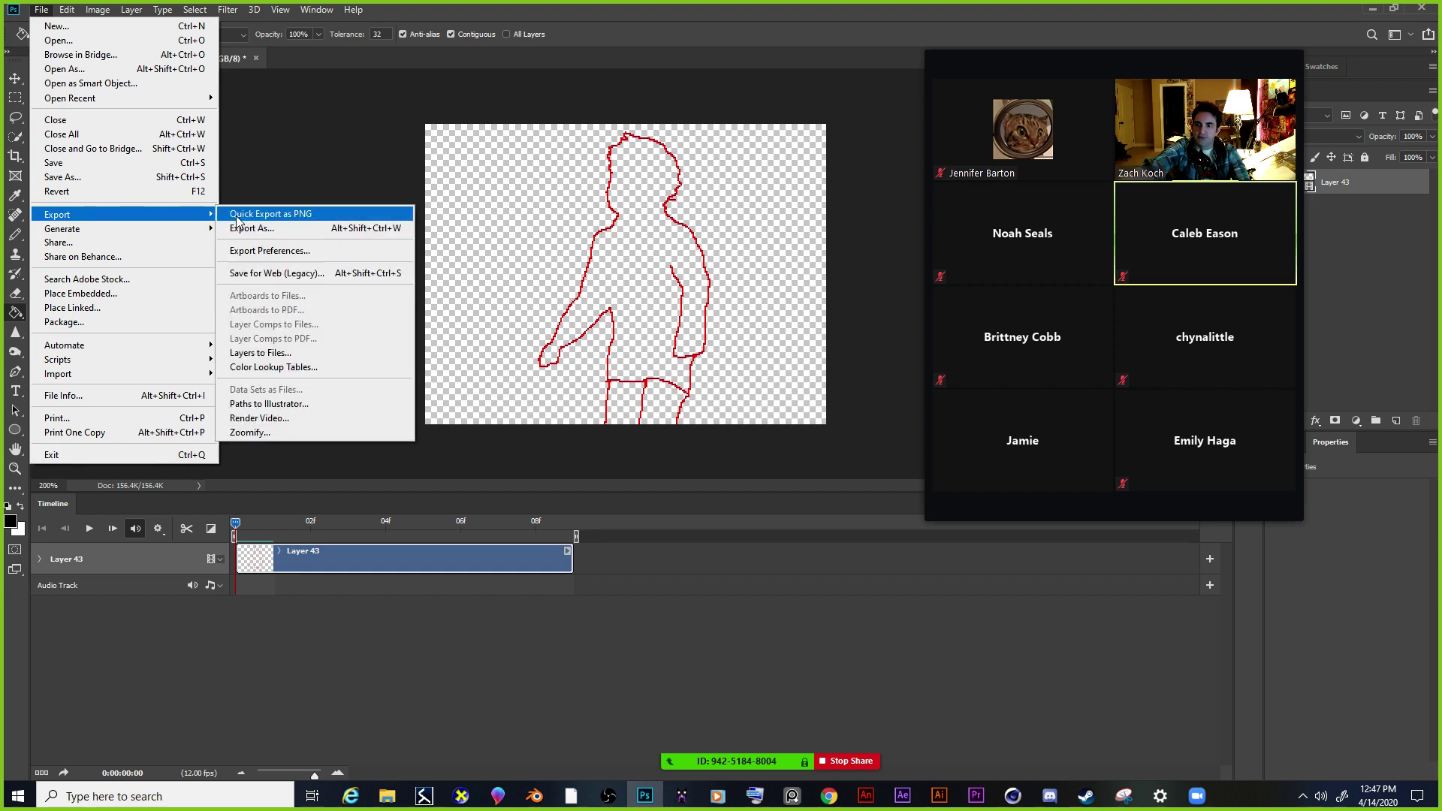
{"action": "left_click", "coordinate": [296, 272]}
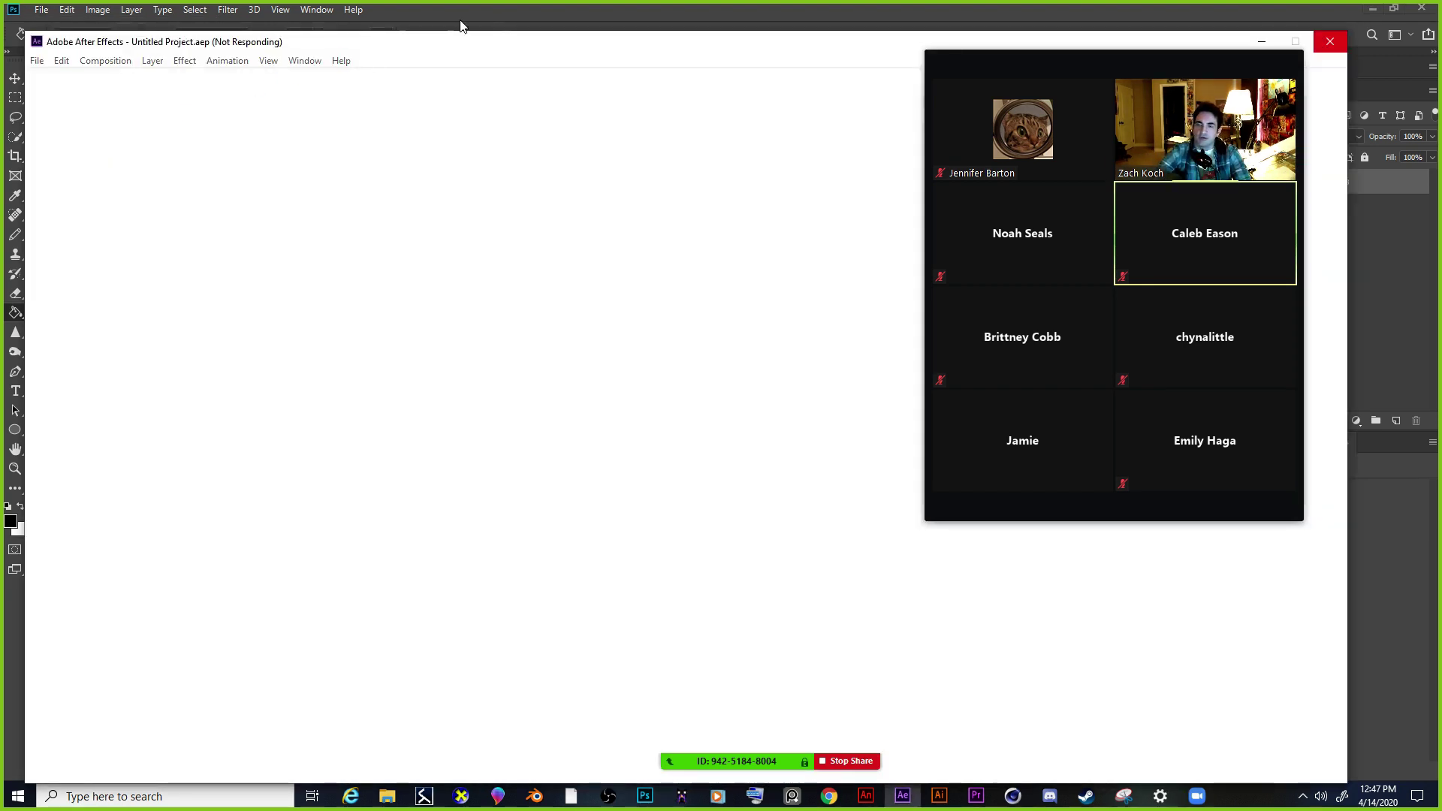
{"action": "left_click", "coordinate": [461, 26]}
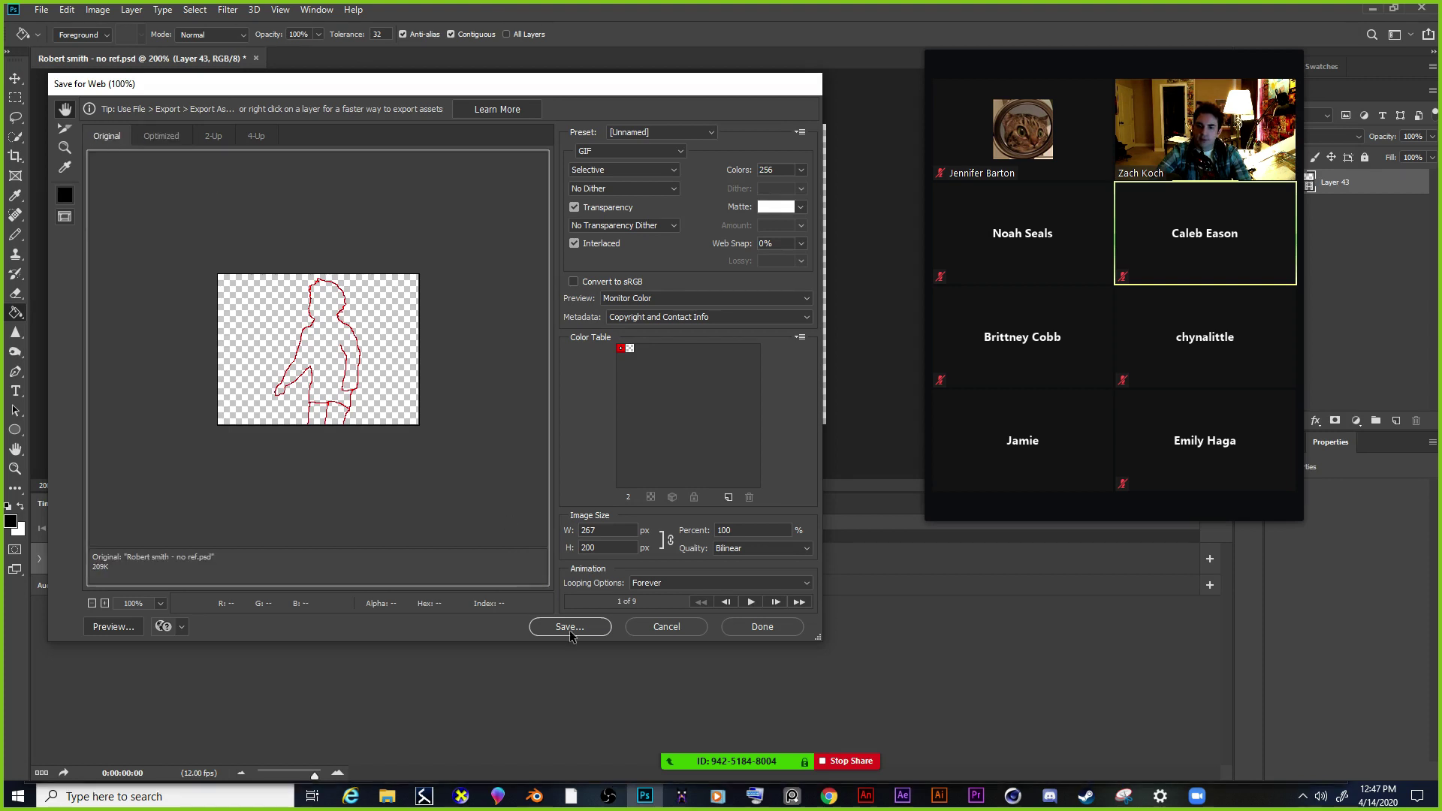
{"action": "key", "text": "Return"}
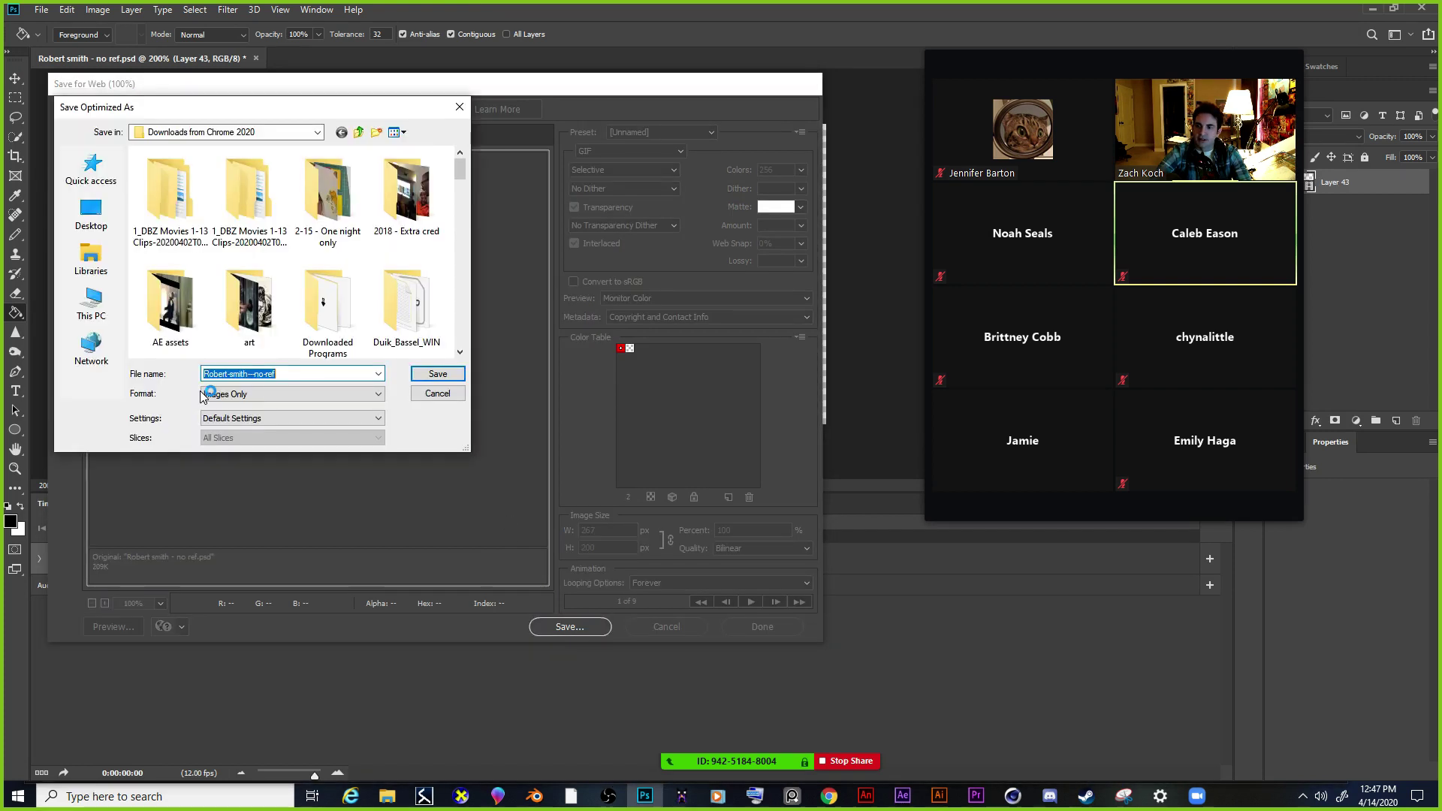
{"action": "type", "text": "koch_zach -"}
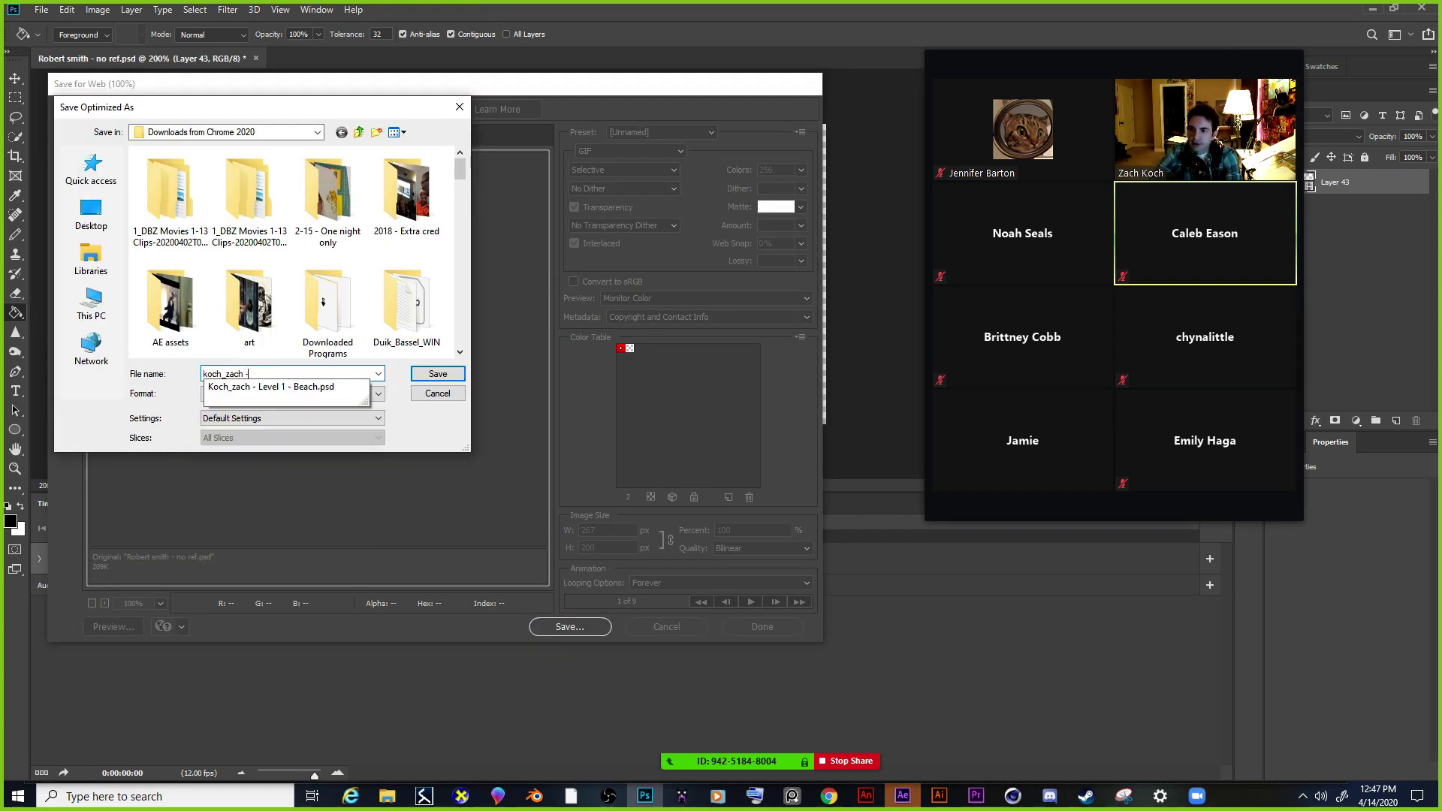
{"action": "type", "text": "transpar"}
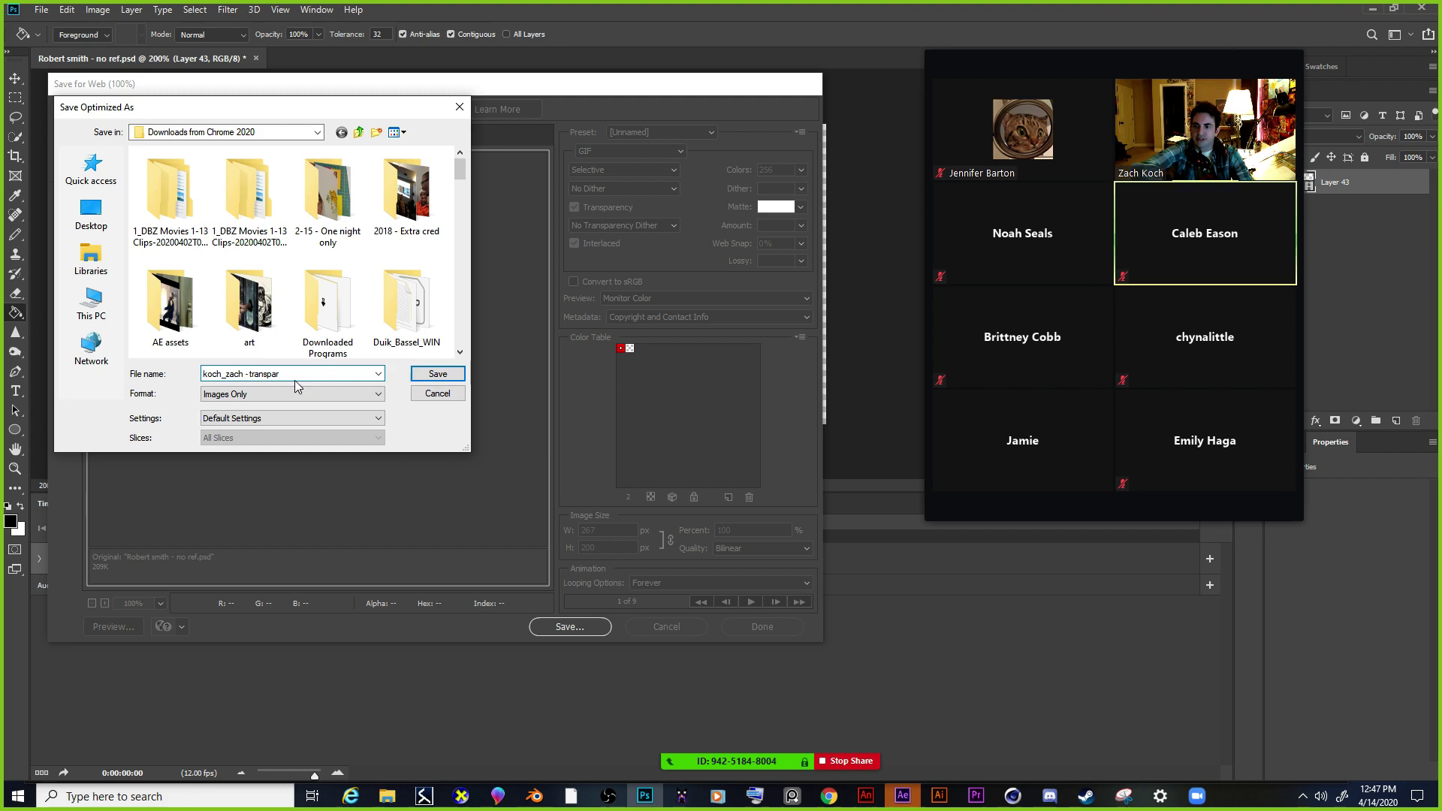
{"action": "left_click", "coordinate": [434, 375]}
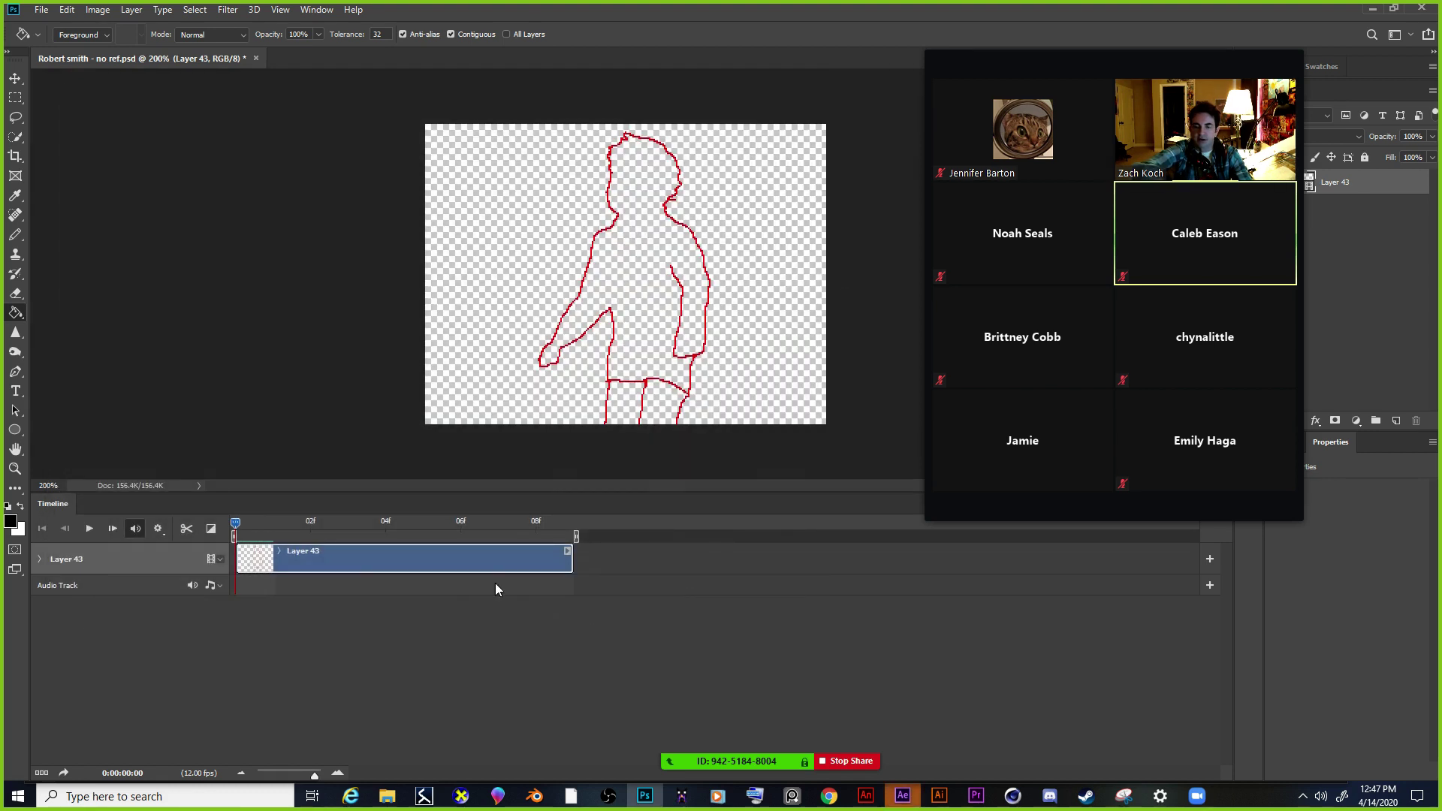
Open the recent Manet project and drag the transparent GIF from Downloads into the Project panel
{"action": "left_click", "coordinate": [903, 796]}
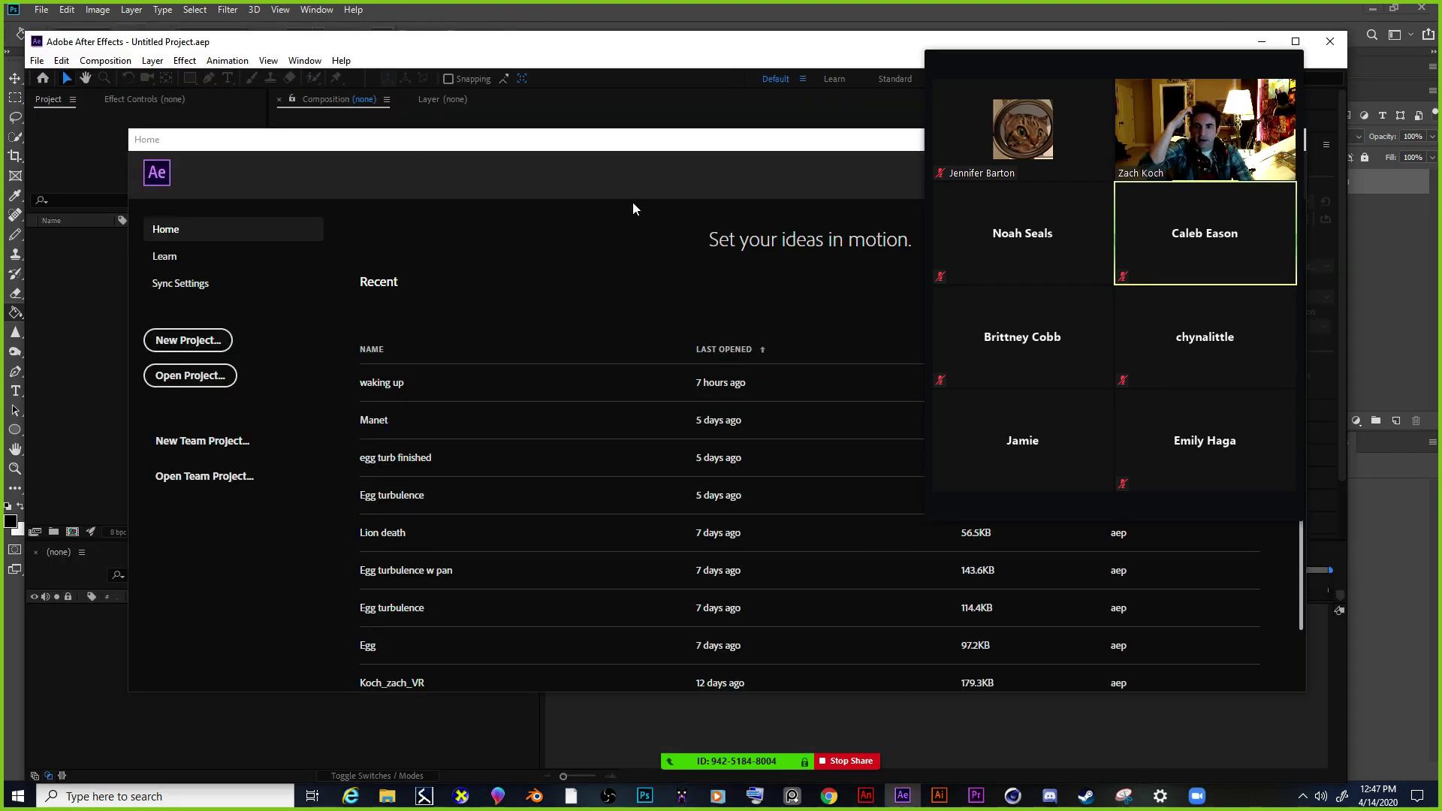
{"action": "left_click", "coordinate": [344, 398]}
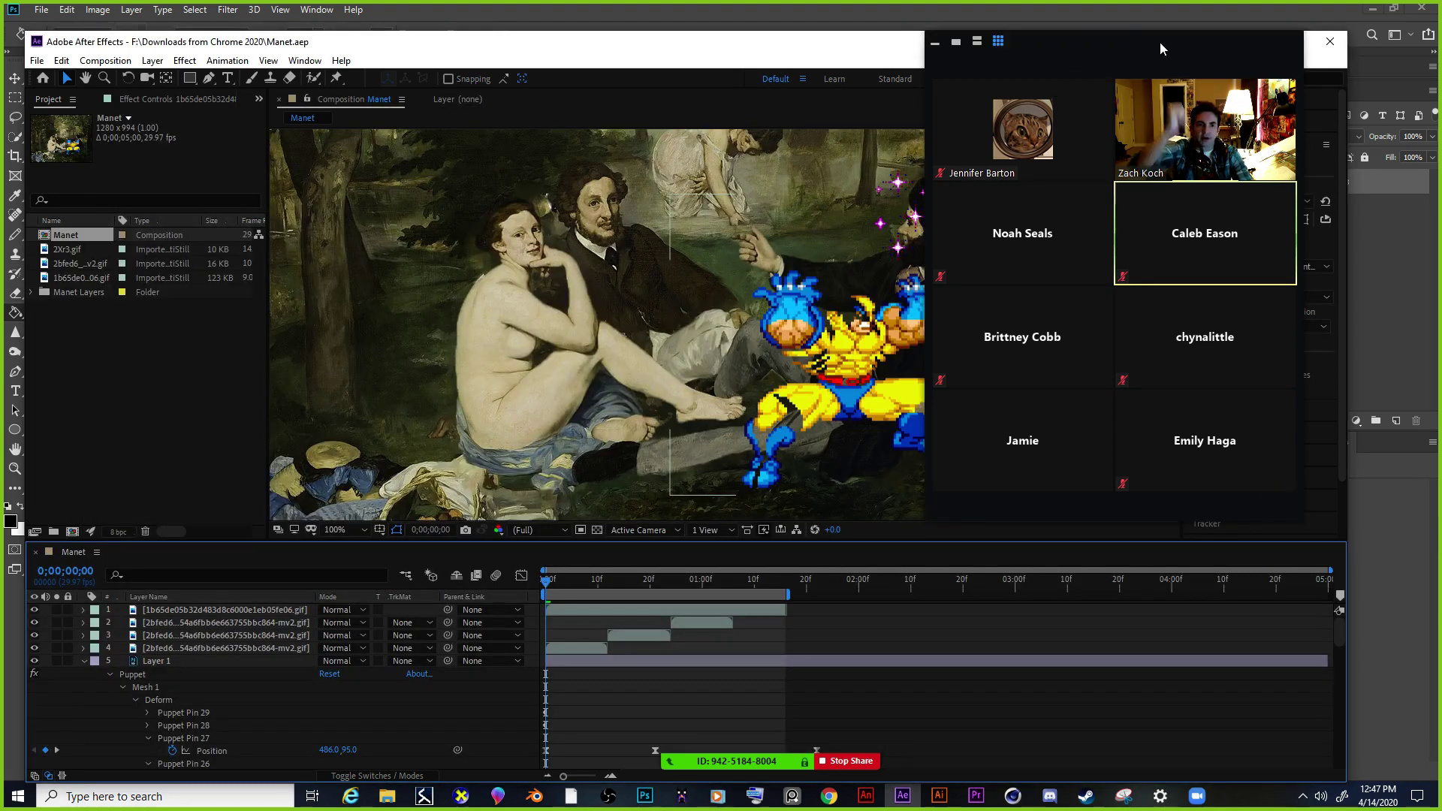
{"action": "left_click_drag", "start_coordinate": [1125, 50], "coordinate": [1177, 65]}
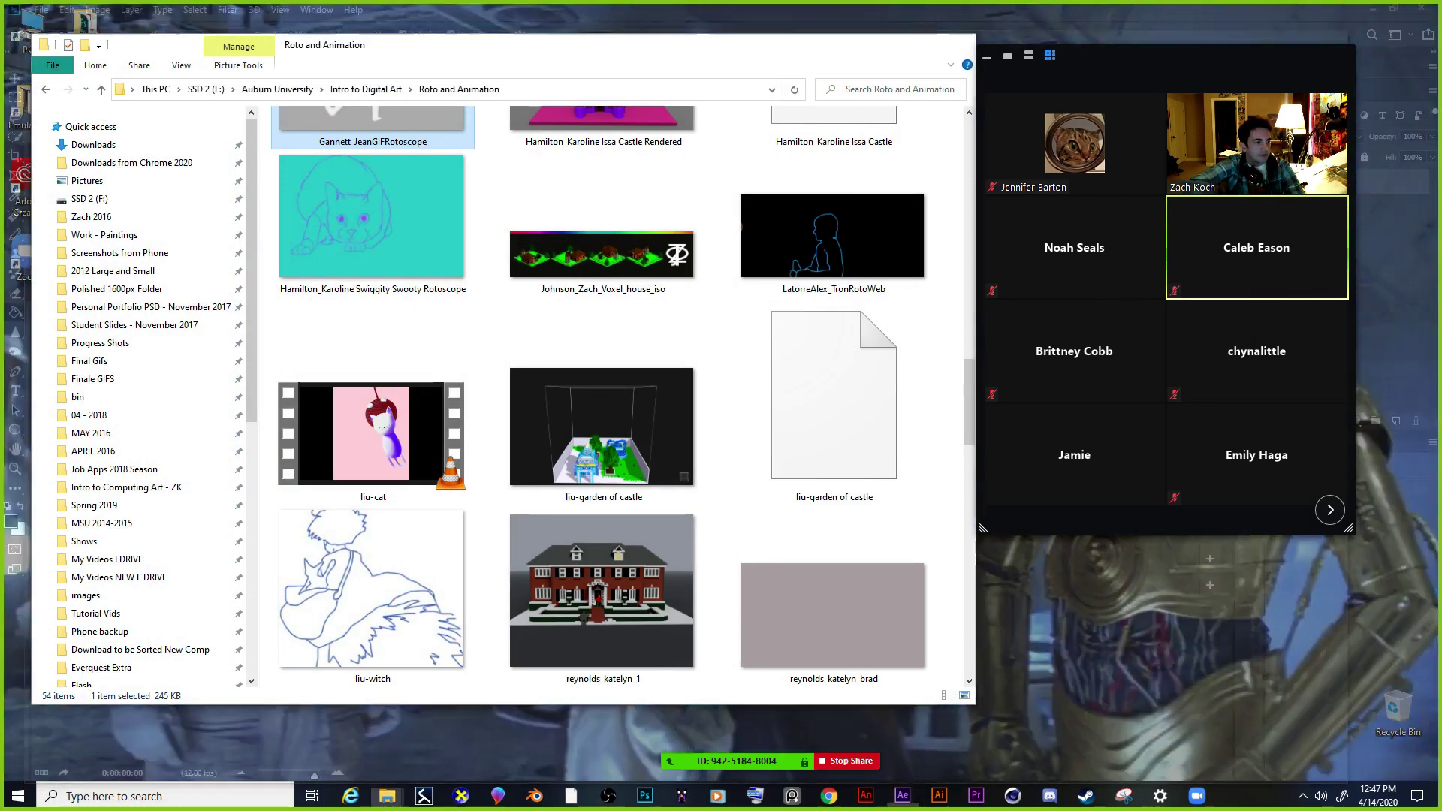
{"action": "left_click", "coordinate": [386, 796]}
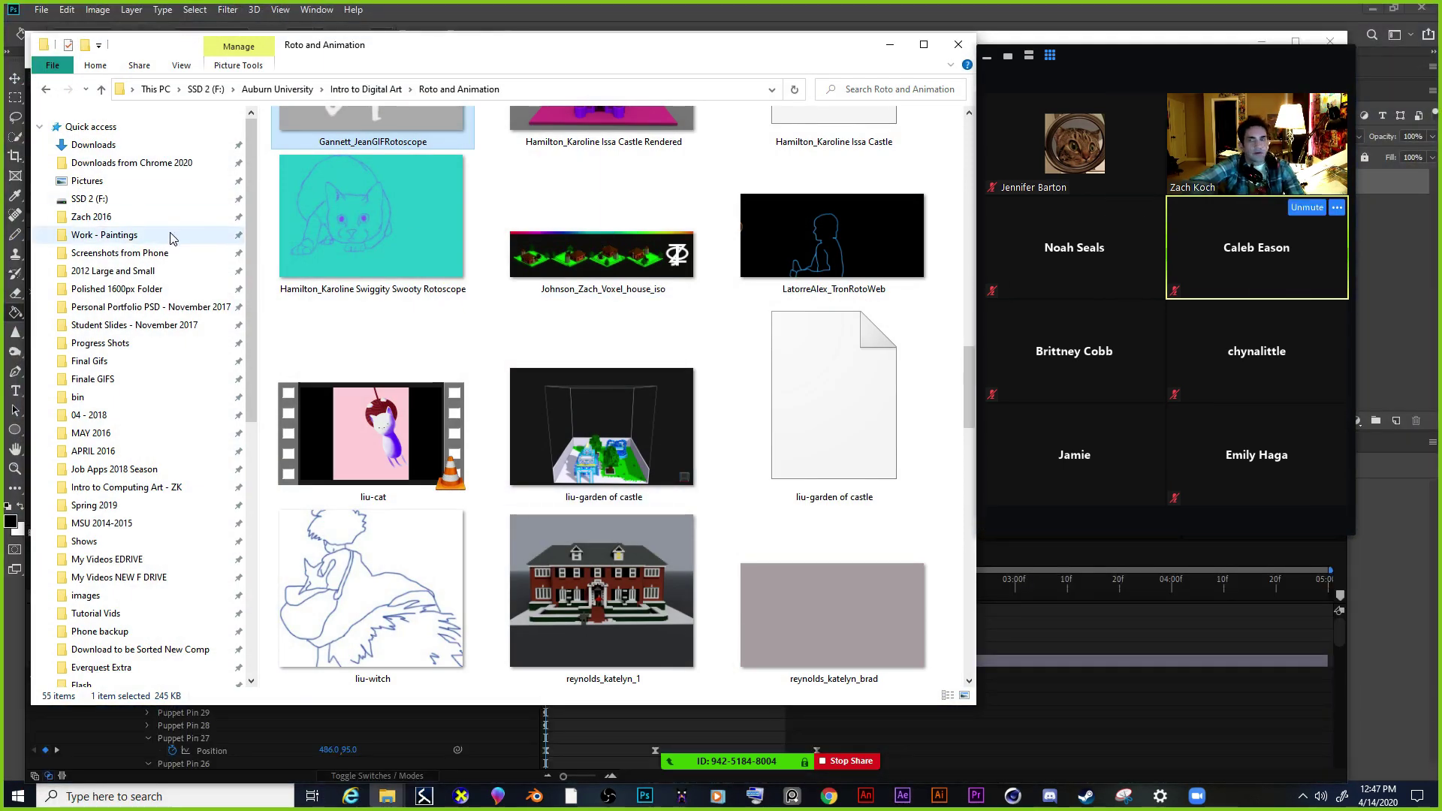
{"action": "left_click", "coordinate": [128, 163]}
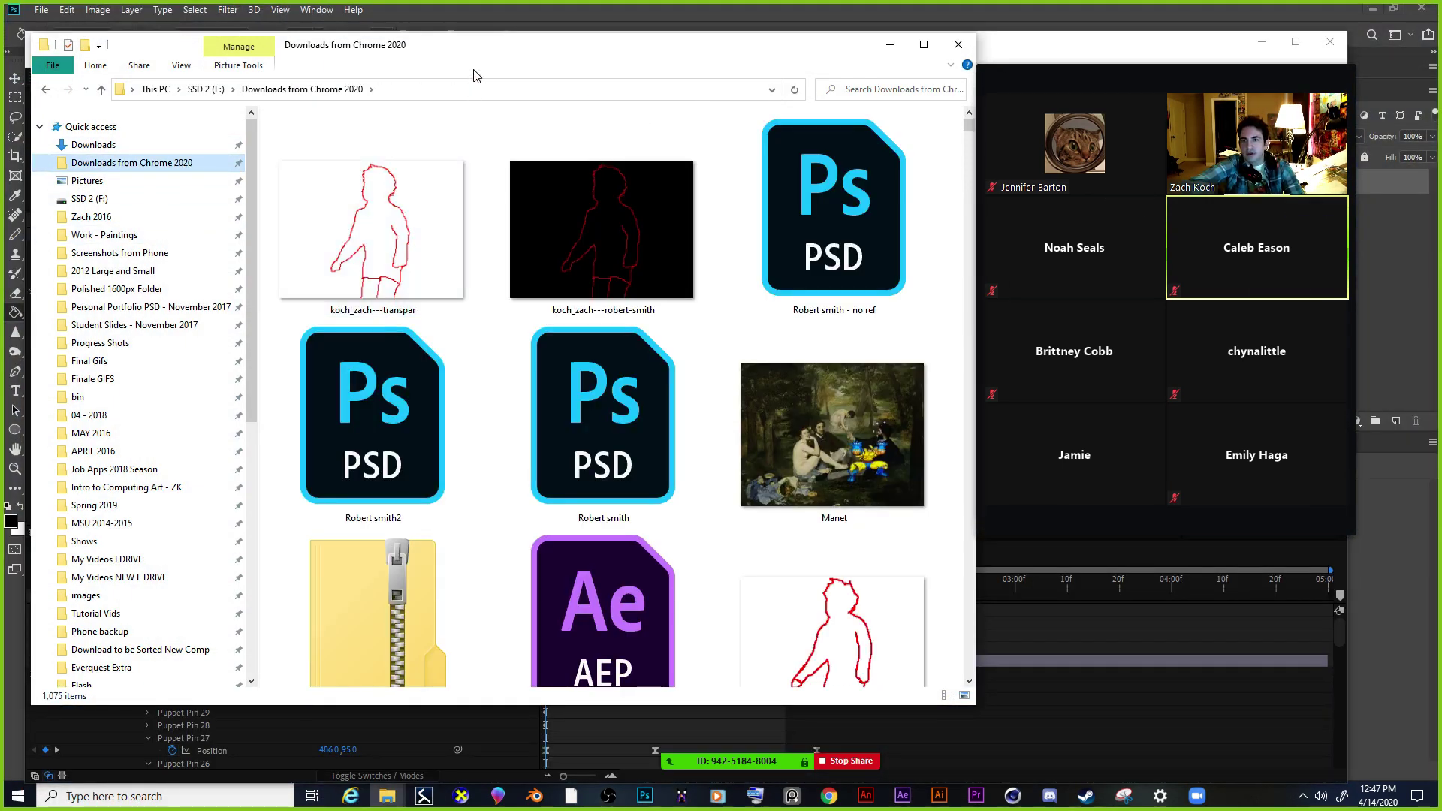
{"action": "left_click_drag", "start_coordinate": [426, 47], "coordinate": [789, 92]}
{"action": "left_click_drag", "start_coordinate": [714, 301], "coordinate": [143, 384]}
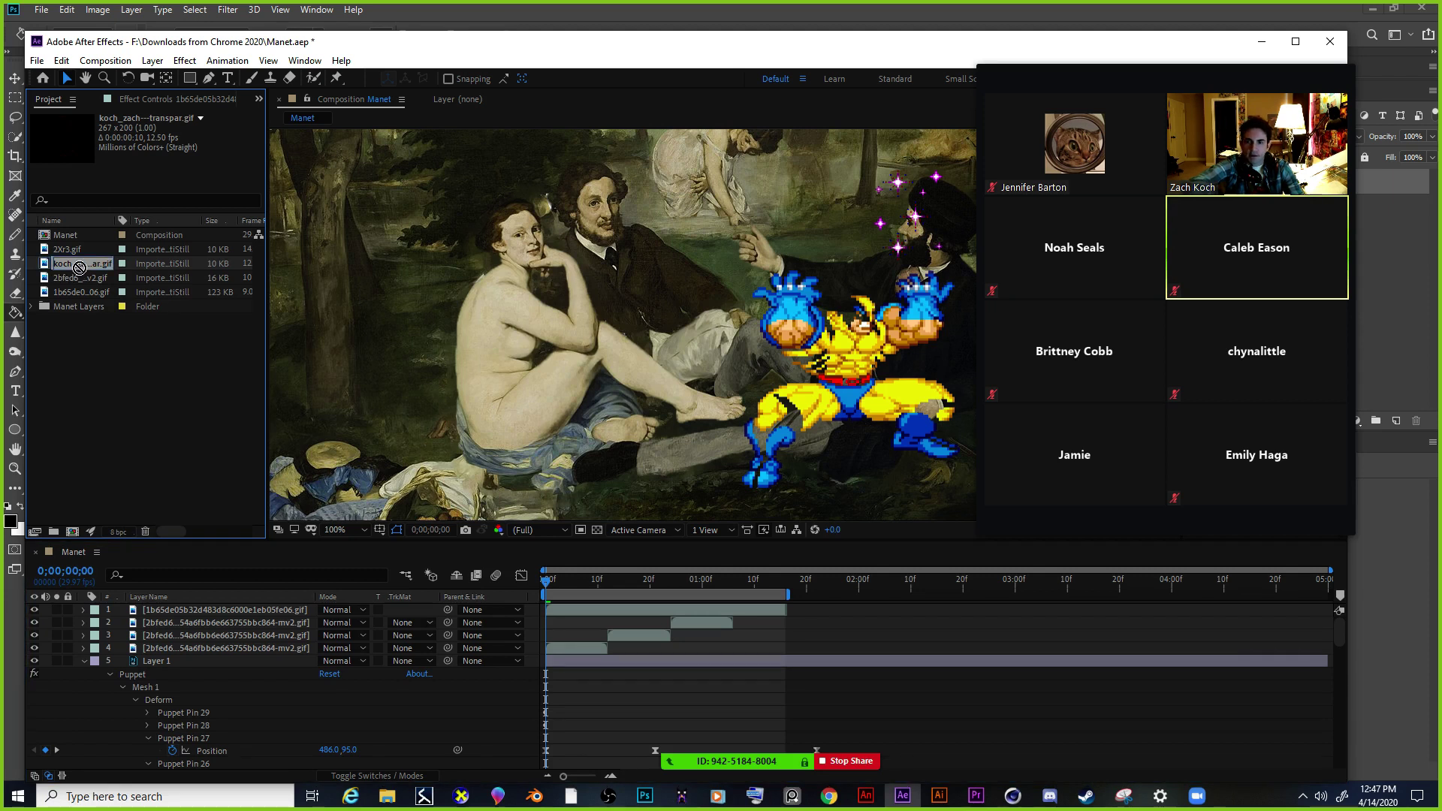
Add the GIF layer to the Manet comp, then scale and position it at the painting's lower left
{"action": "left_click_drag", "start_coordinate": [79, 268], "coordinate": [188, 612]}
{"action": "left_click_drag", "start_coordinate": [646, 272], "coordinate": [417, 412]}
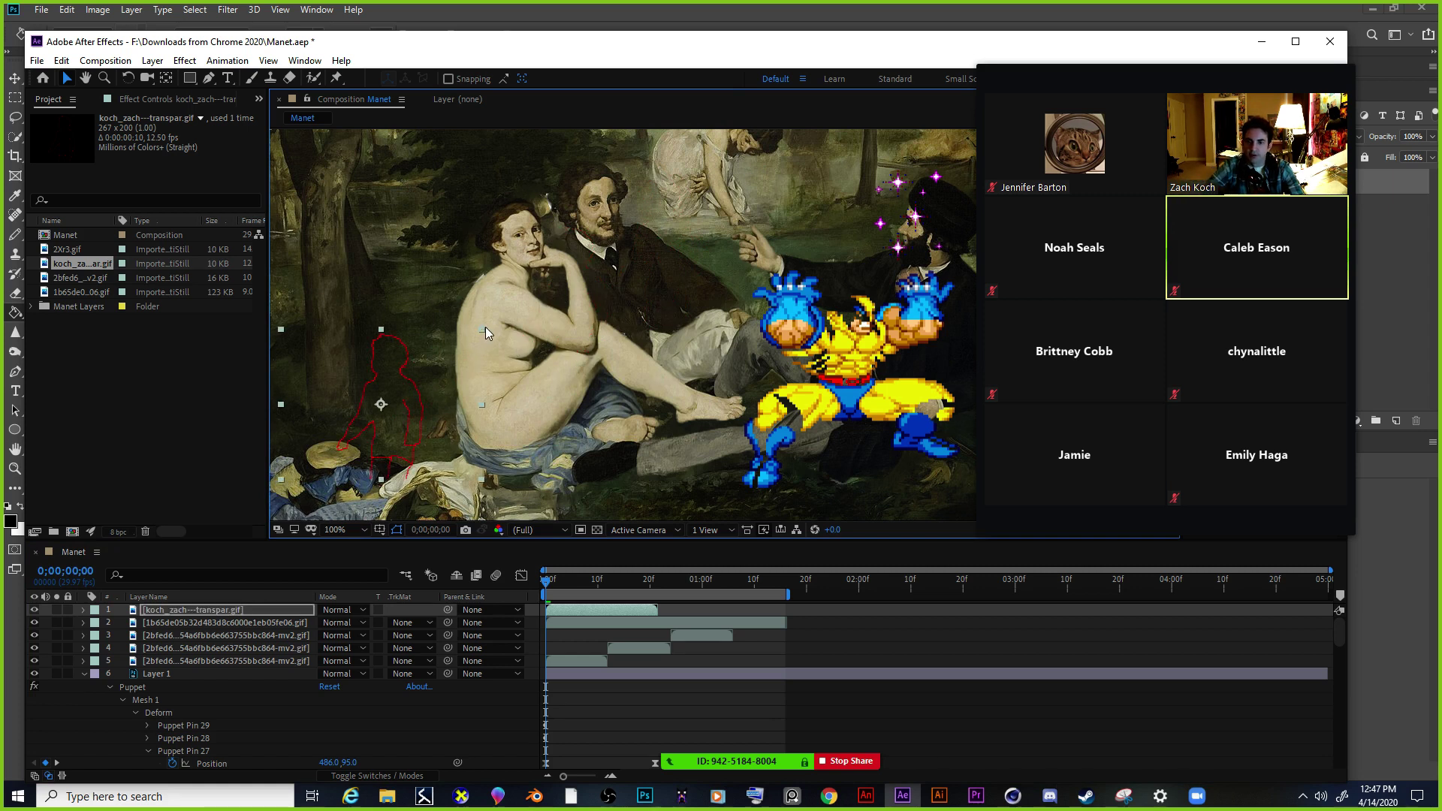
{"action": "left_click_drag", "start_coordinate": [484, 326], "coordinate": [700, 181]}
{"action": "left_click_drag", "start_coordinate": [460, 330], "coordinate": [625, 211]}
{"action": "left_click_drag", "start_coordinate": [855, 516], "coordinate": [765, 448]}
{"action": "left_click_drag", "start_coordinate": [642, 314], "coordinate": [646, 351]}
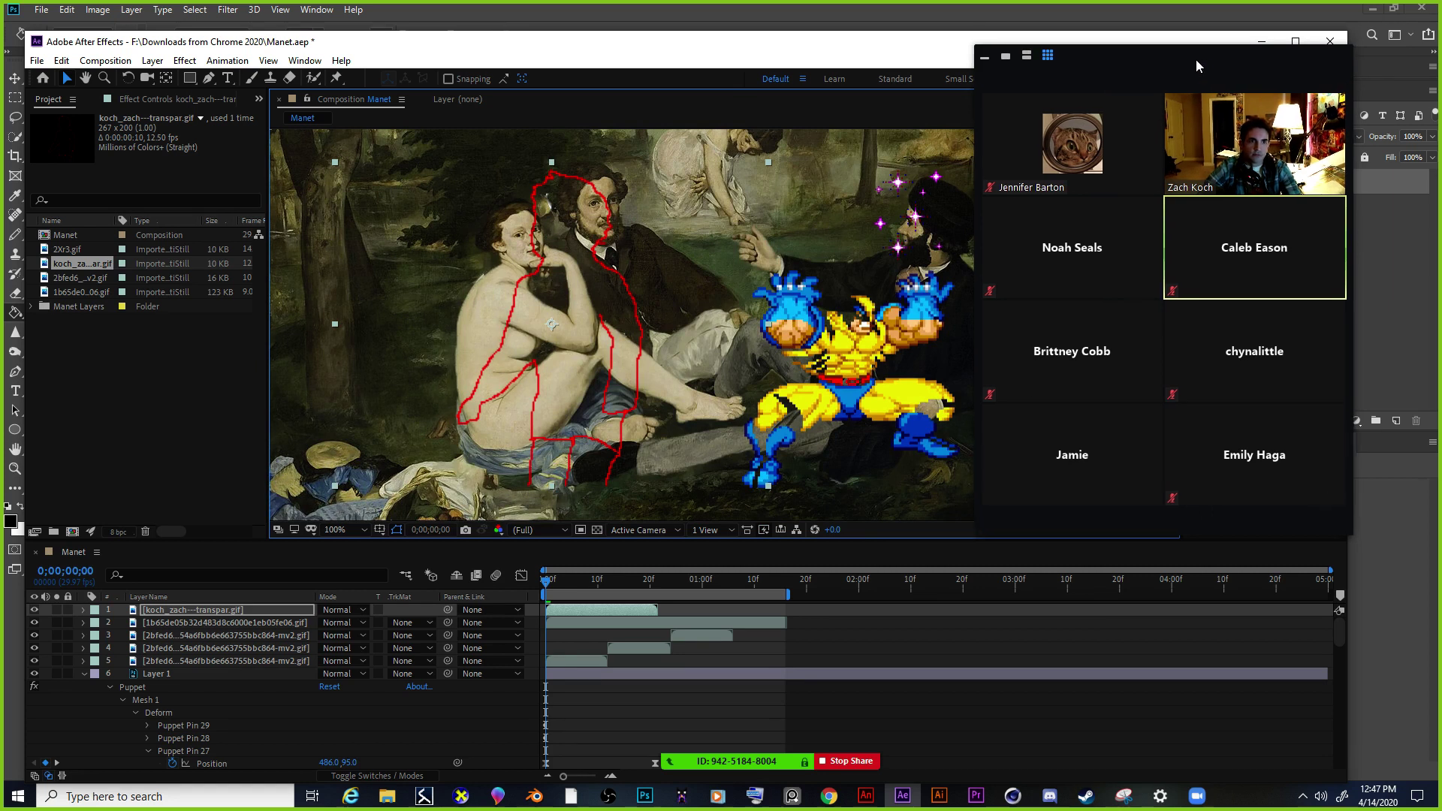
{"action": "left_click_drag", "start_coordinate": [1242, 56], "coordinate": [1107, 61]}
{"action": "double_click", "coordinate": [1209, 38]}
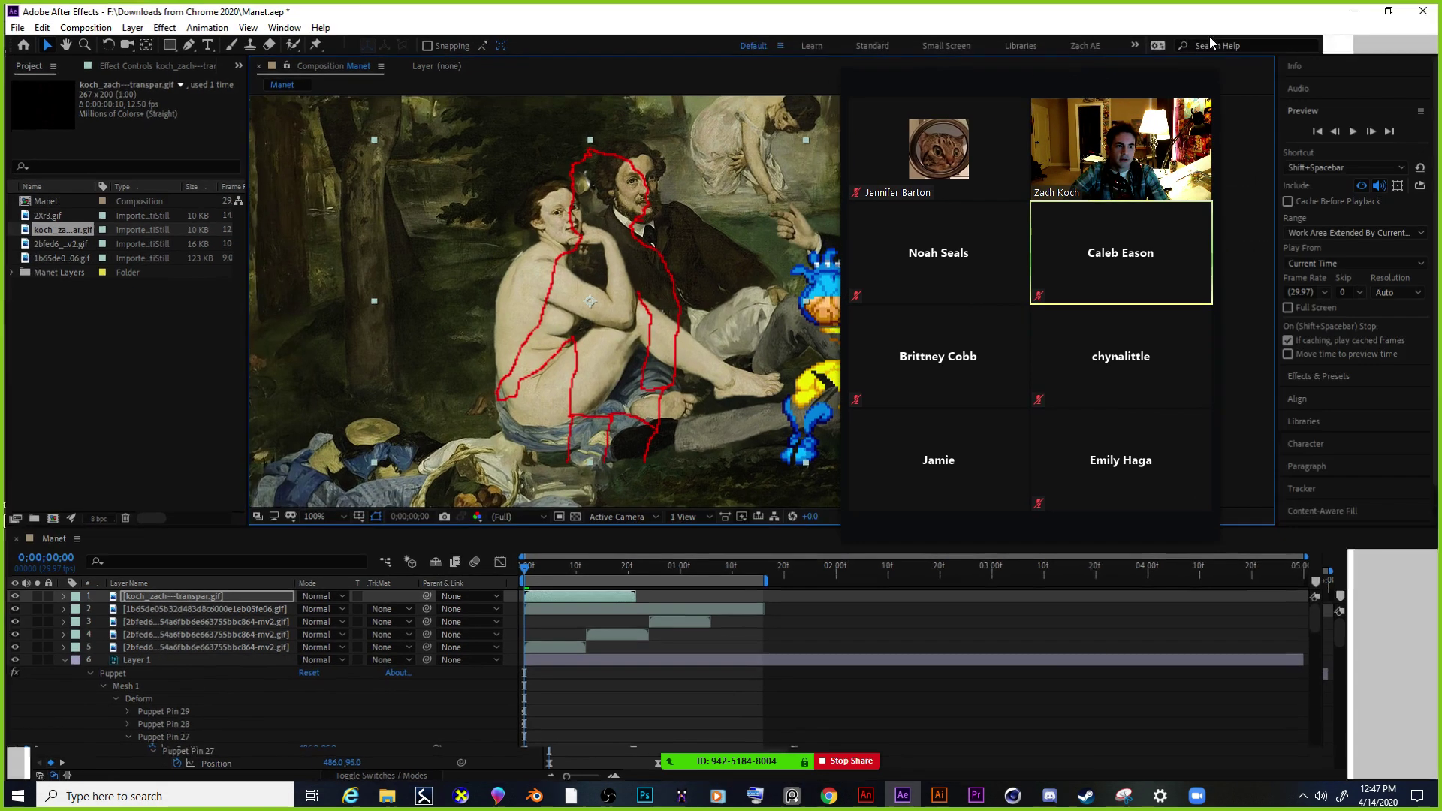
Preview, duplicate the GIF layer, and delay the copy to start around 20f
{"action": "left_click", "coordinate": [1352, 129]}
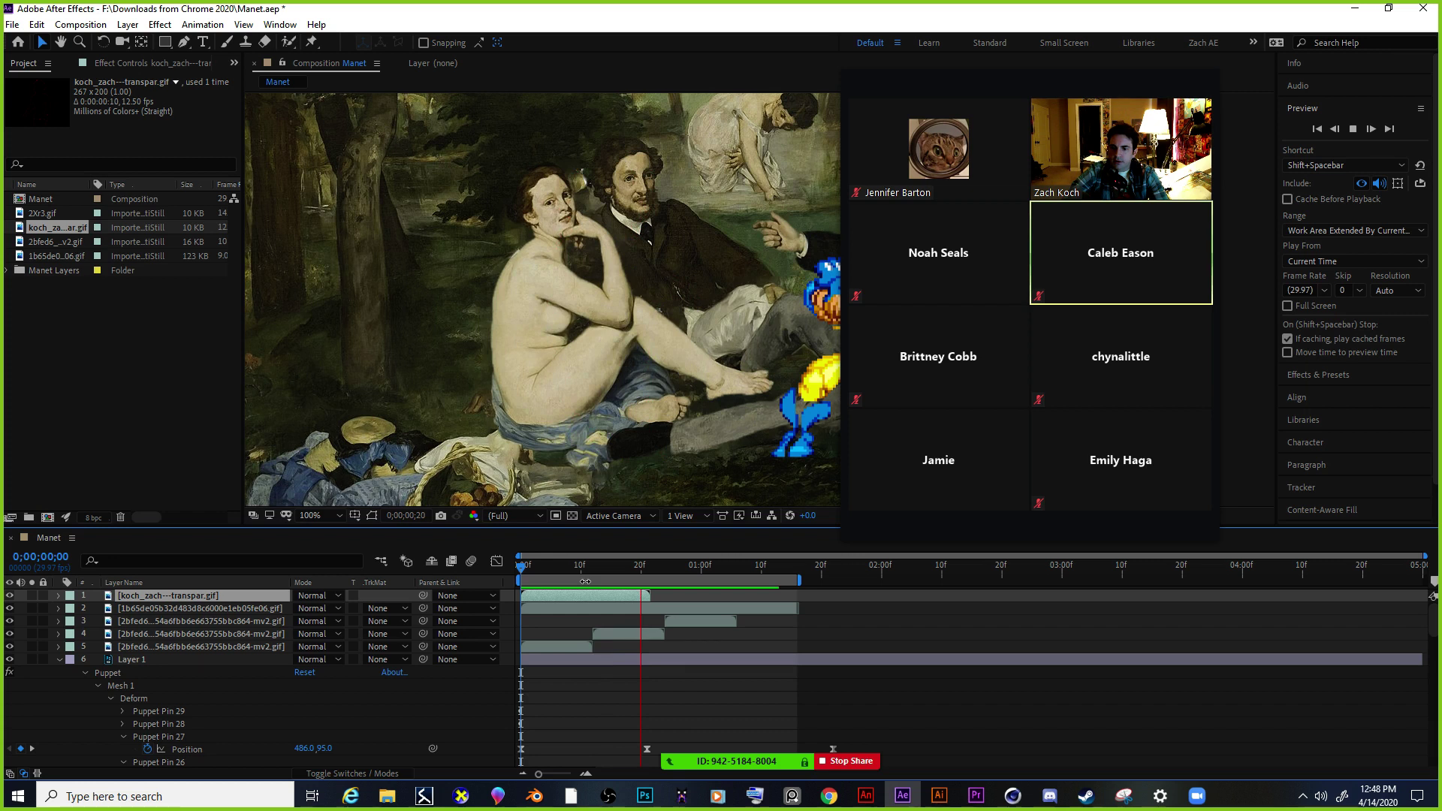
{"action": "left_click", "coordinate": [552, 599]}
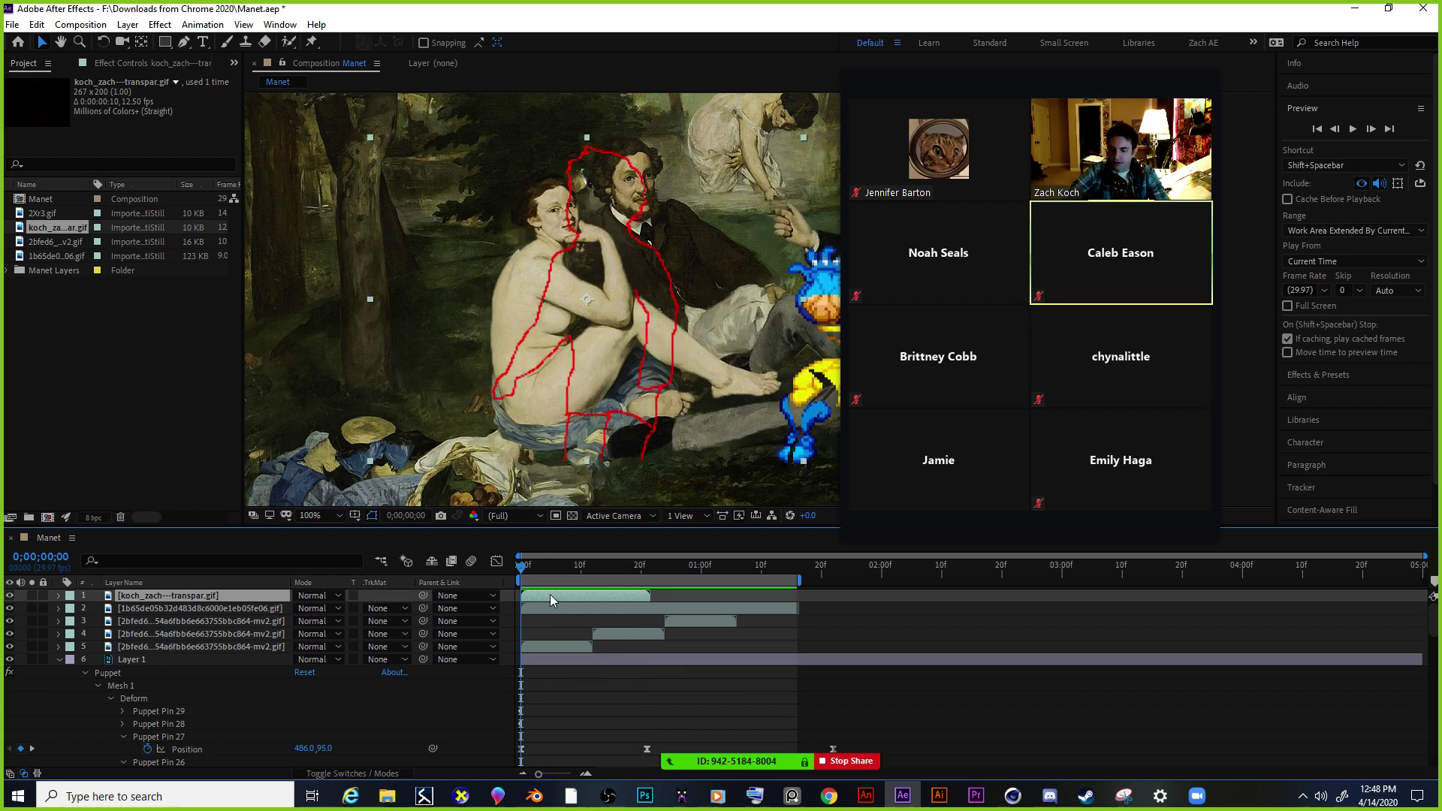
{"action": "key", "text": "ctrl+d"}
{"action": "left_click_drag", "start_coordinate": [604, 598], "coordinate": [728, 585]}
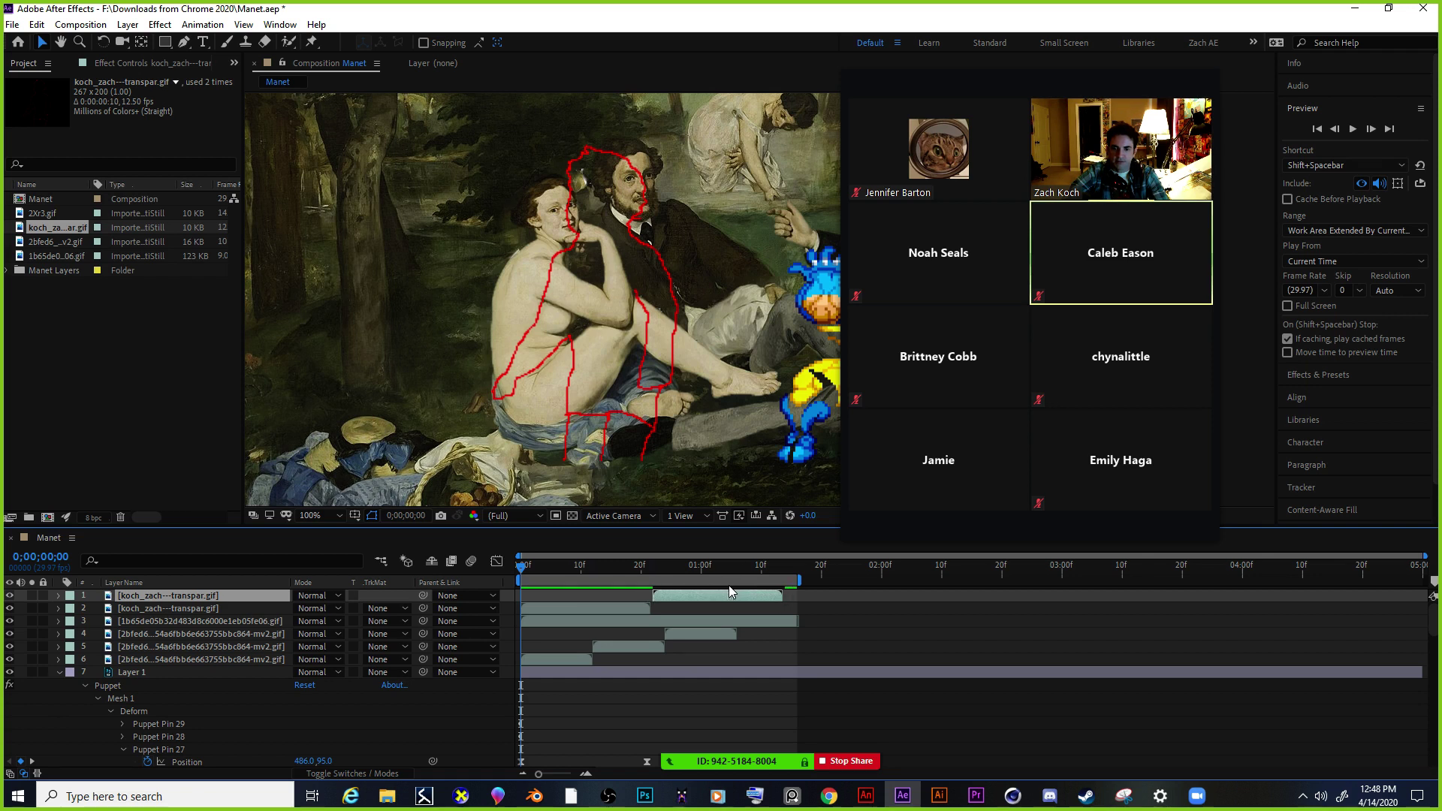
{"action": "left_click", "coordinate": [1355, 131]}
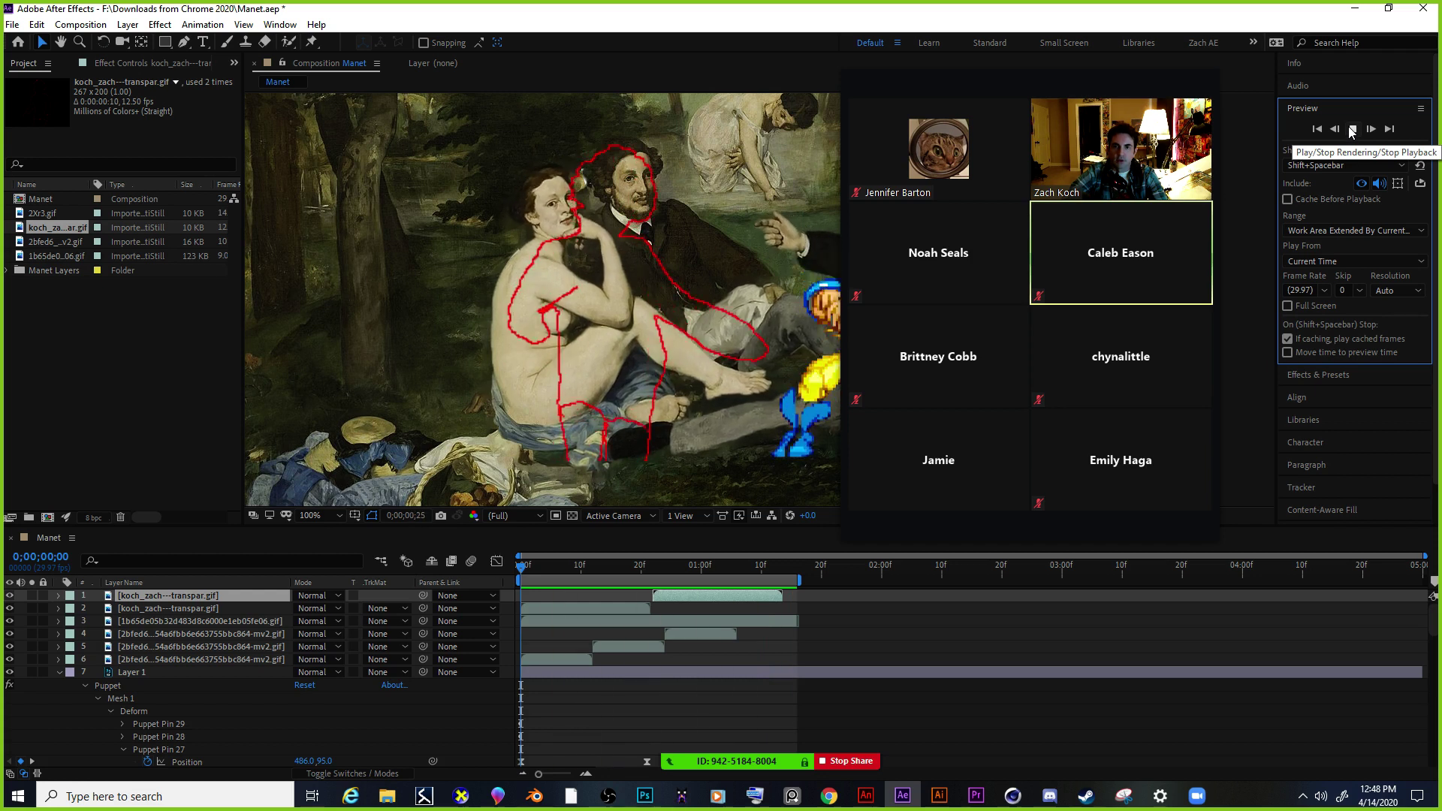
{"action": "left_click", "coordinate": [1353, 131]}
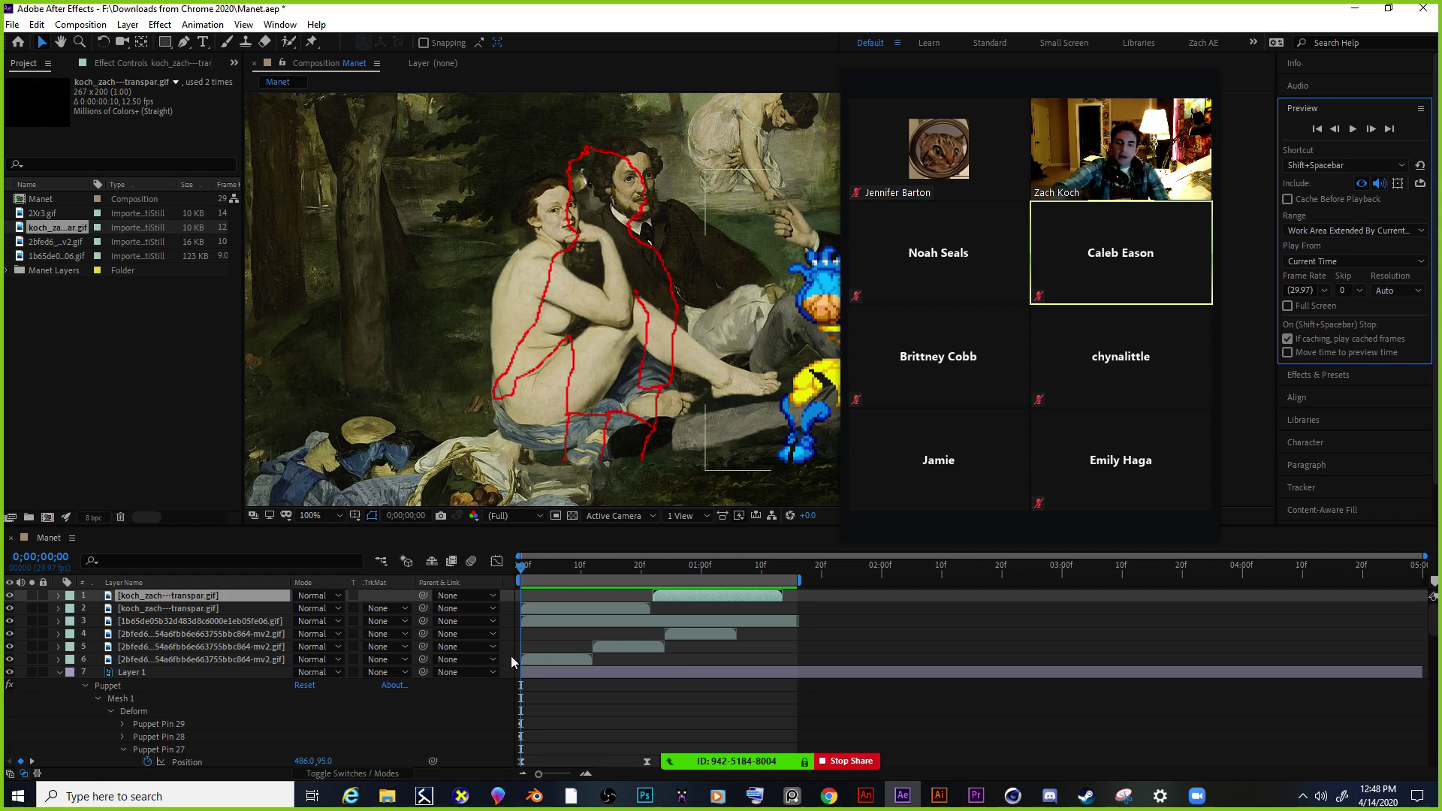
Open a classmate's dancing-figures GIF from the Roto and Animation folder in the image viewer
{"action": "mouse_move", "coordinate": [387, 795]}
{"action": "left_click", "coordinate": [464, 752]}
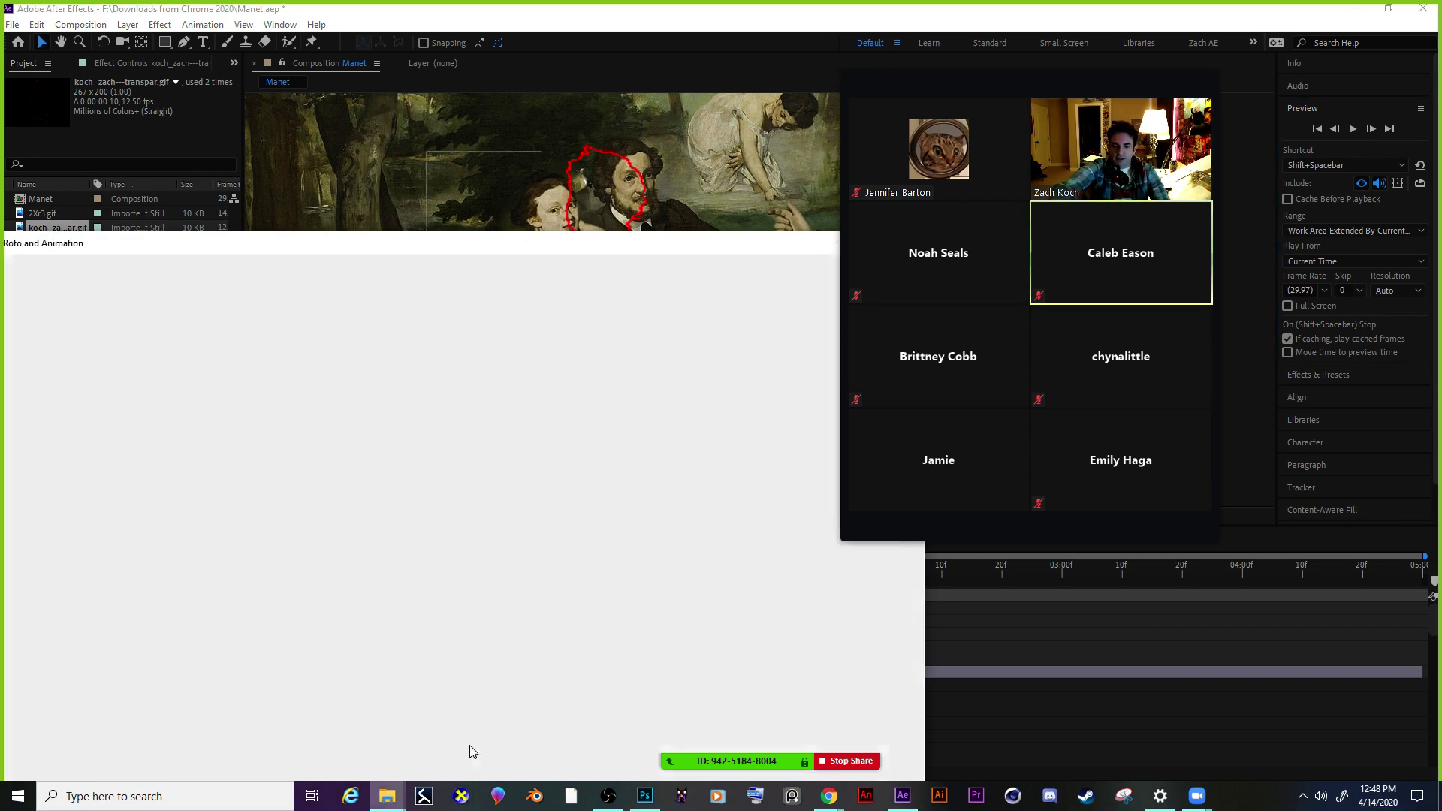
{"action": "left_click_drag", "start_coordinate": [567, 261], "coordinate": [654, 90]}
{"action": "scroll", "coordinate": [586, 526], "scroll_direction": "down", "scroll_amount": 5}
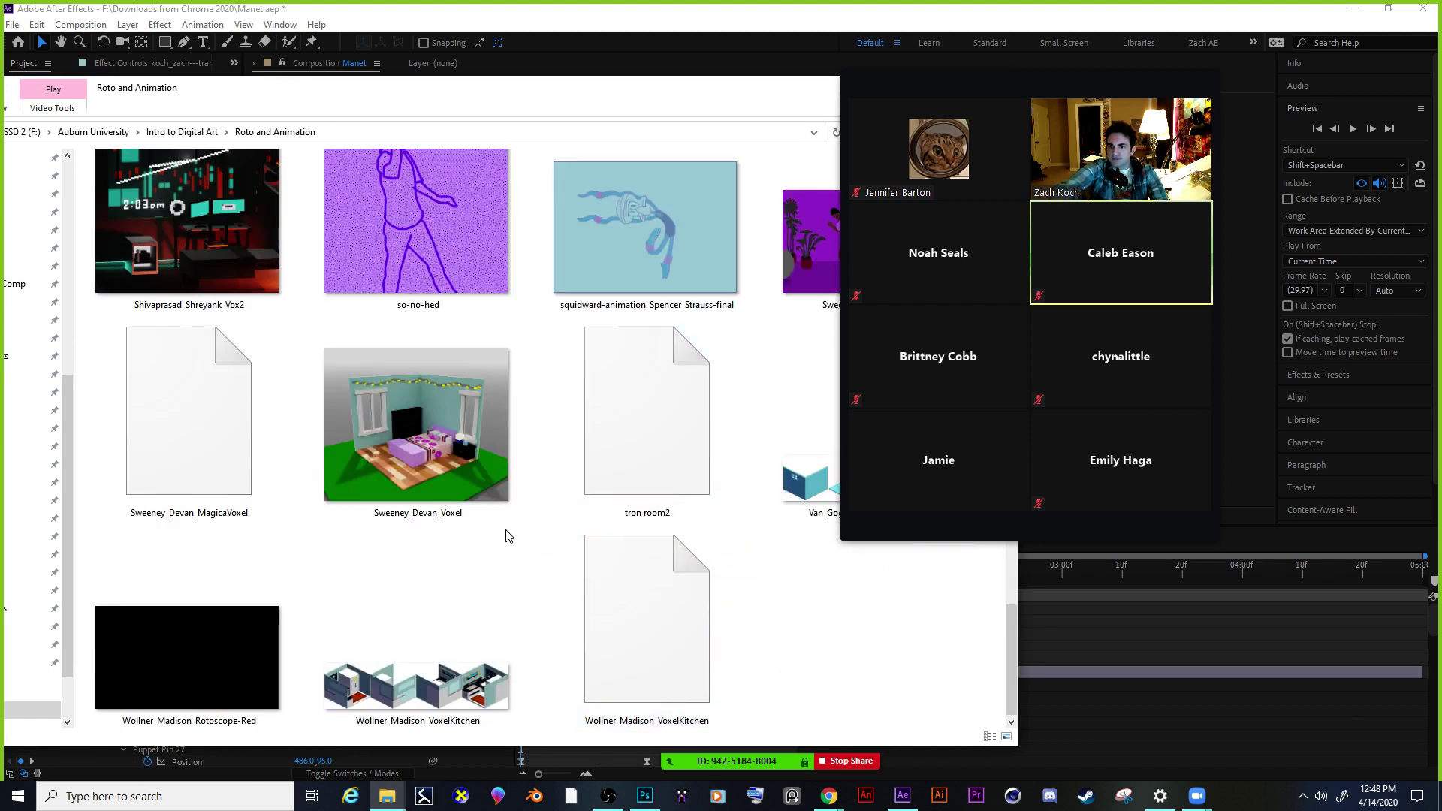
{"action": "scroll", "coordinate": [505, 538], "scroll_direction": "up", "scroll_amount": 10}
{"action": "scroll", "coordinate": [473, 535], "scroll_direction": "down", "scroll_amount": 5}
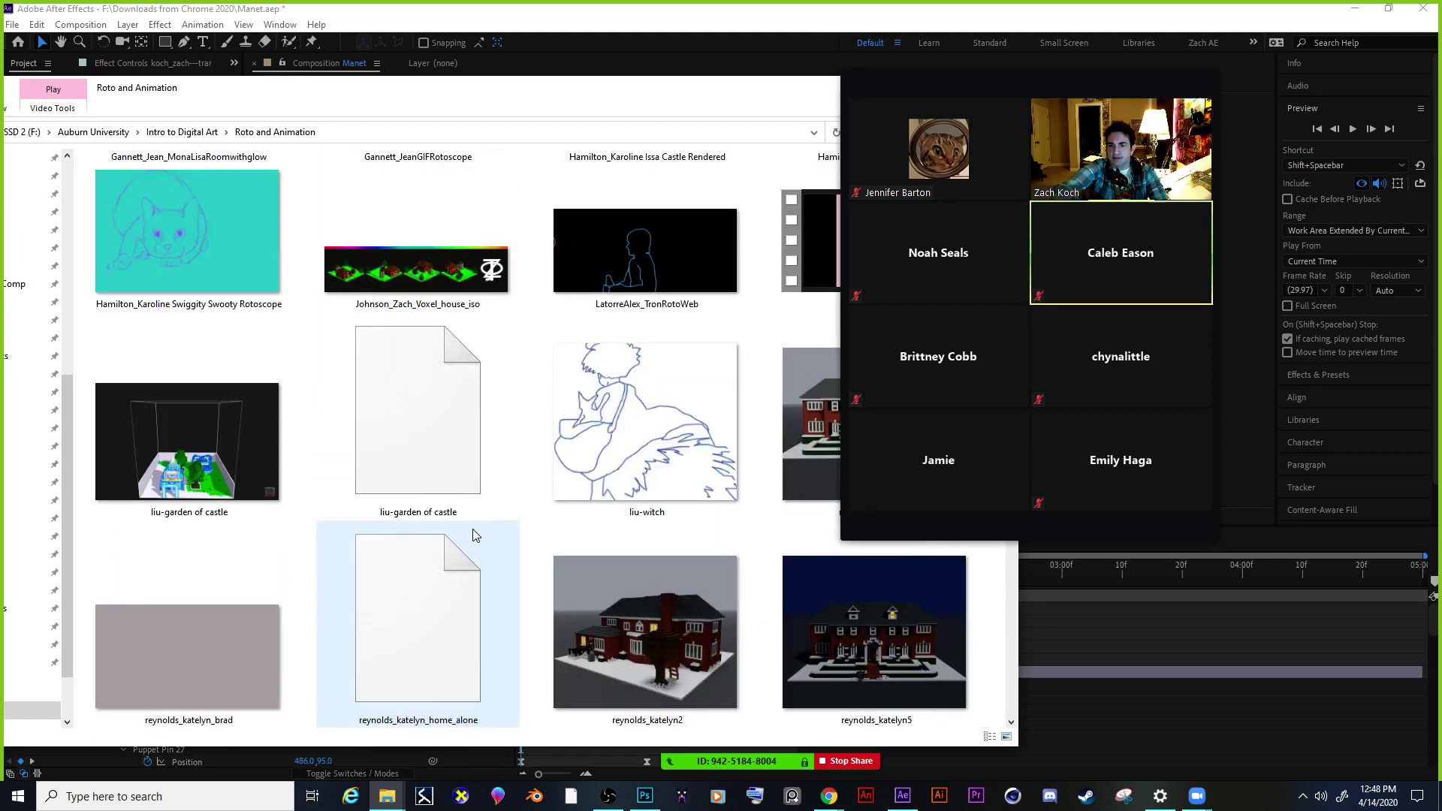
{"action": "scroll", "coordinate": [473, 535], "scroll_direction": "up", "scroll_amount": 4}
{"action": "scroll", "coordinate": [481, 538], "scroll_direction": "down", "scroll_amount": 5}
{"action": "scroll", "coordinate": [490, 535], "scroll_direction": "up", "scroll_amount": 6}
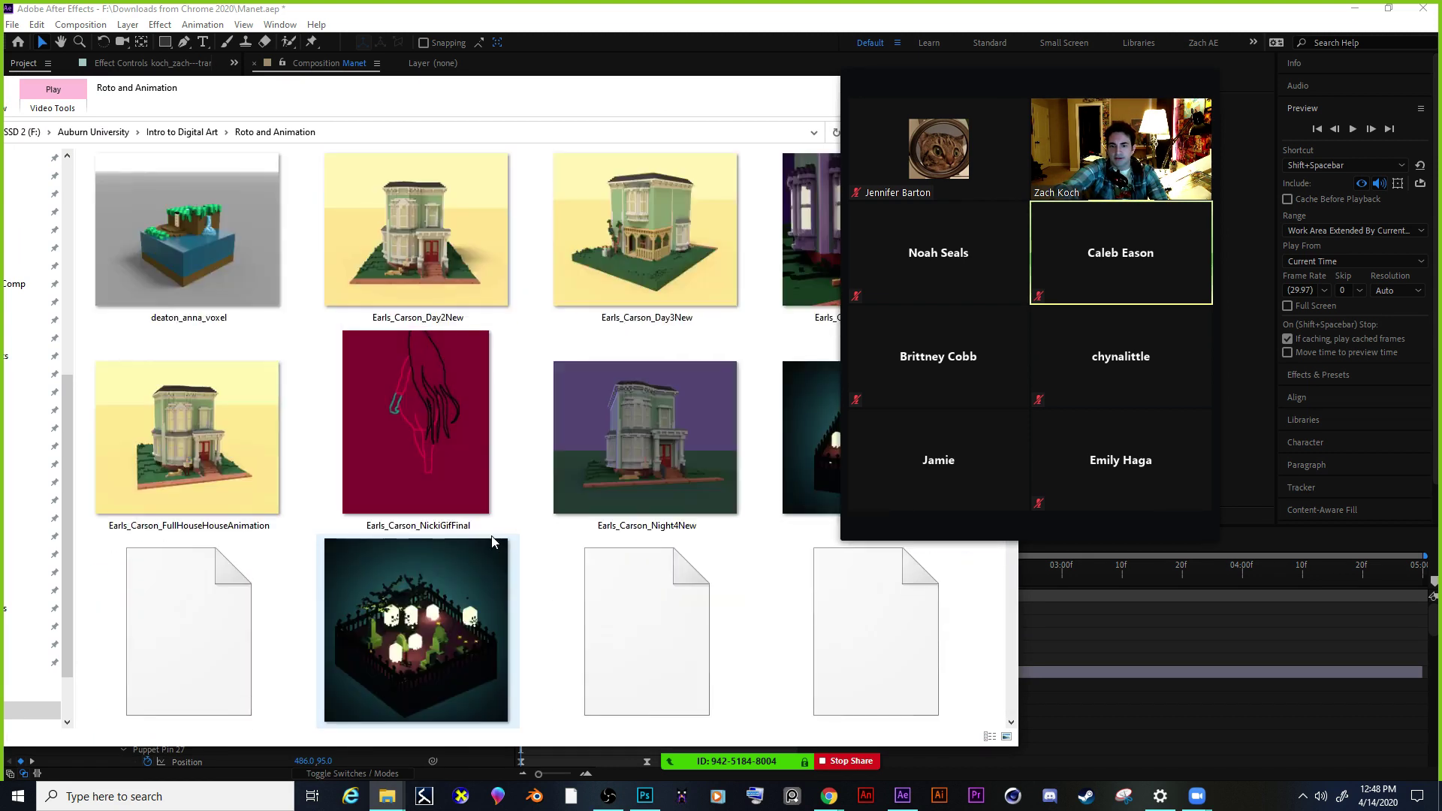
{"action": "scroll", "coordinate": [492, 535], "scroll_direction": "down", "scroll_amount": 8}
{"action": "scroll", "coordinate": [492, 537], "scroll_direction": "down", "scroll_amount": 6}
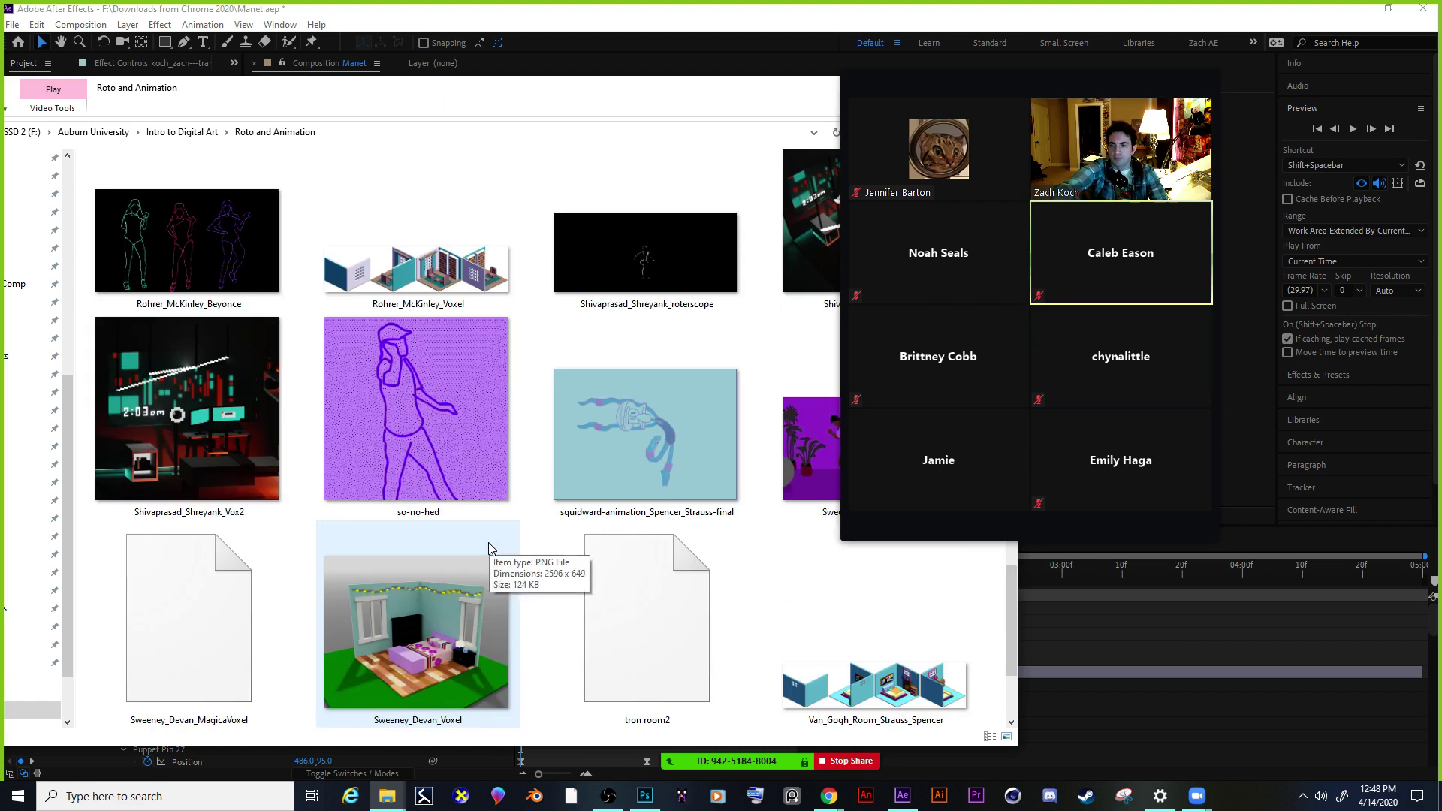
{"action": "scroll", "coordinate": [488, 542], "scroll_direction": "up", "scroll_amount": 1}
{"action": "right_click", "coordinate": [788, 476]}
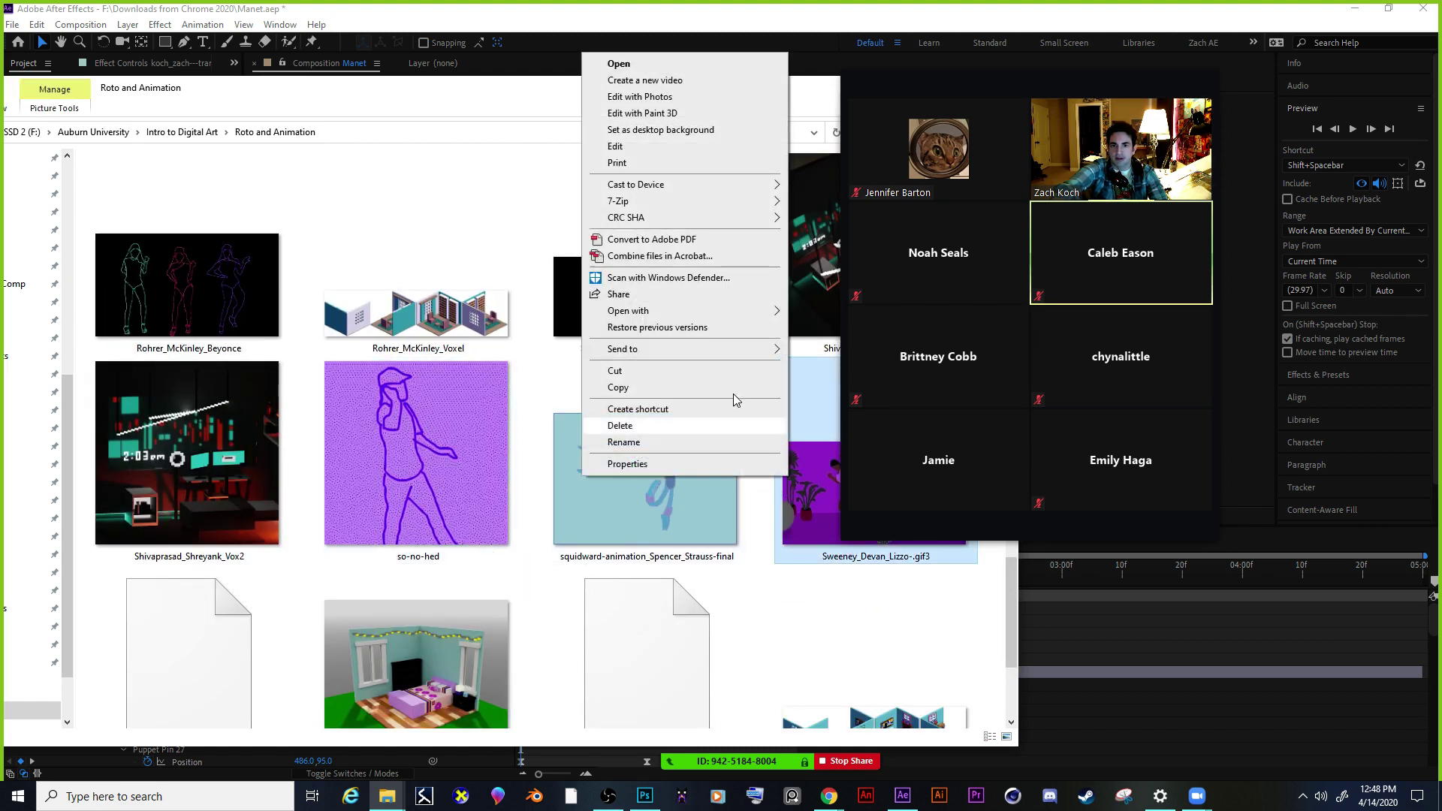
{"action": "left_click", "coordinate": [604, 62]}
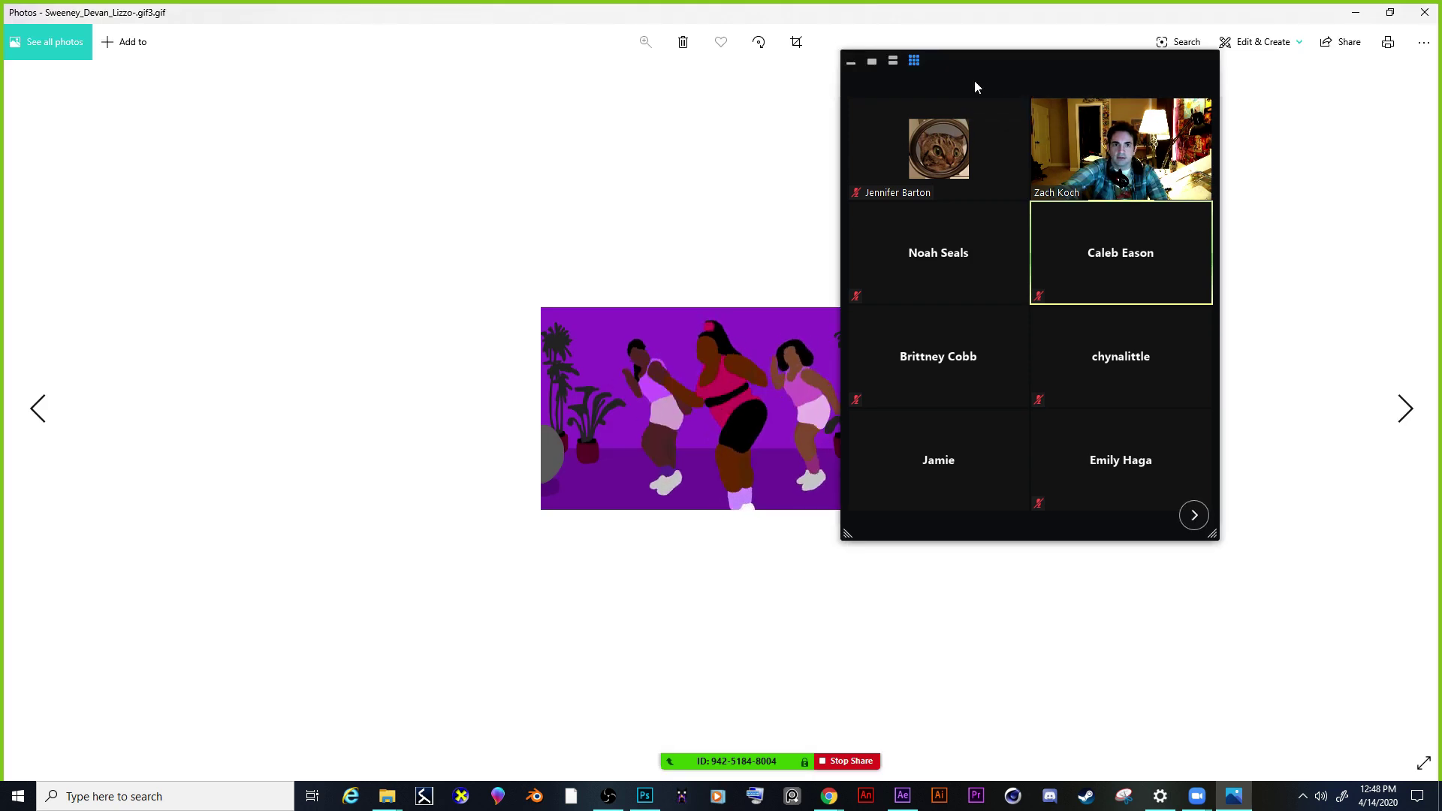
{"action": "left_click_drag", "start_coordinate": [975, 80], "coordinate": [1139, 92]}
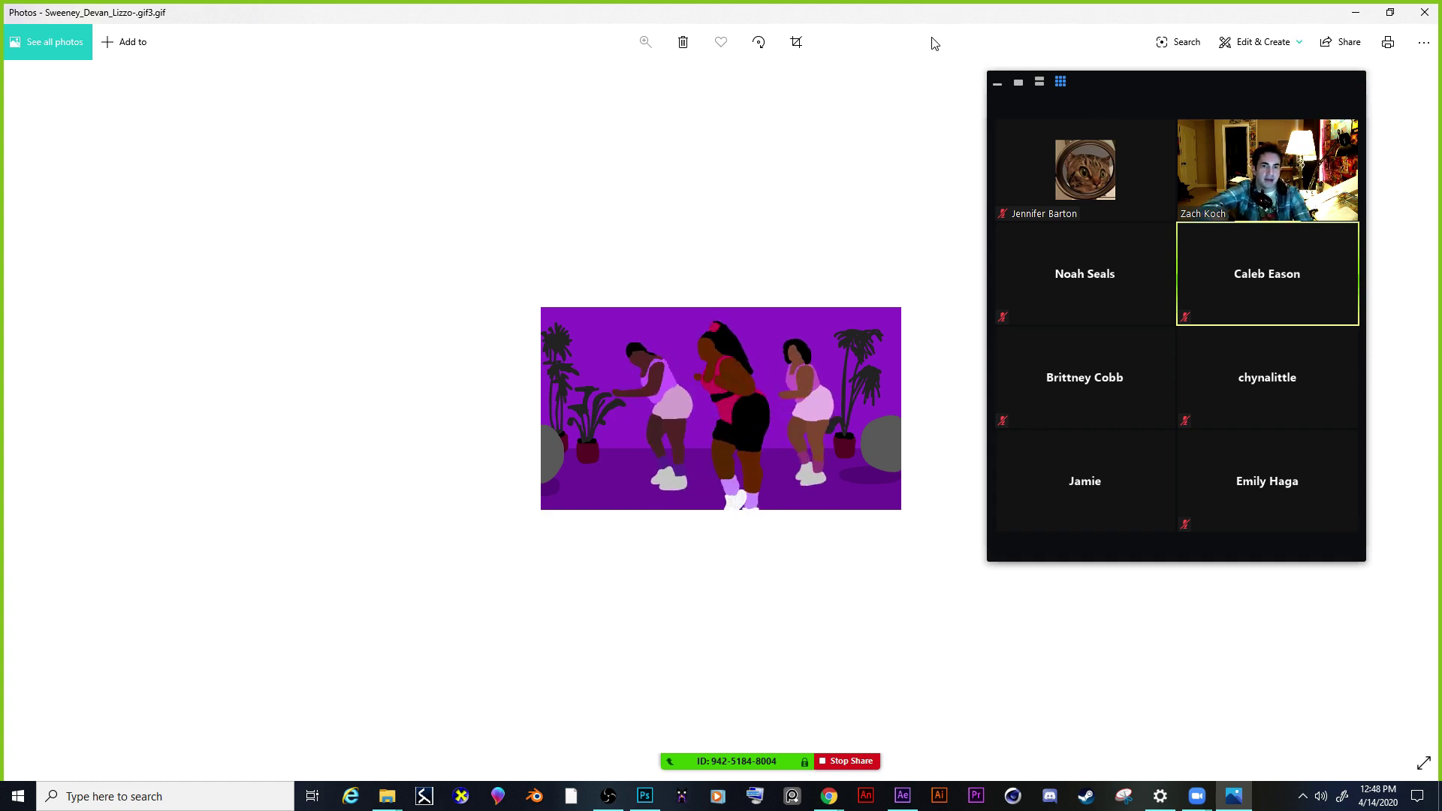
{"action": "key", "text": "Right"}
{"action": "key", "text": "Left"}
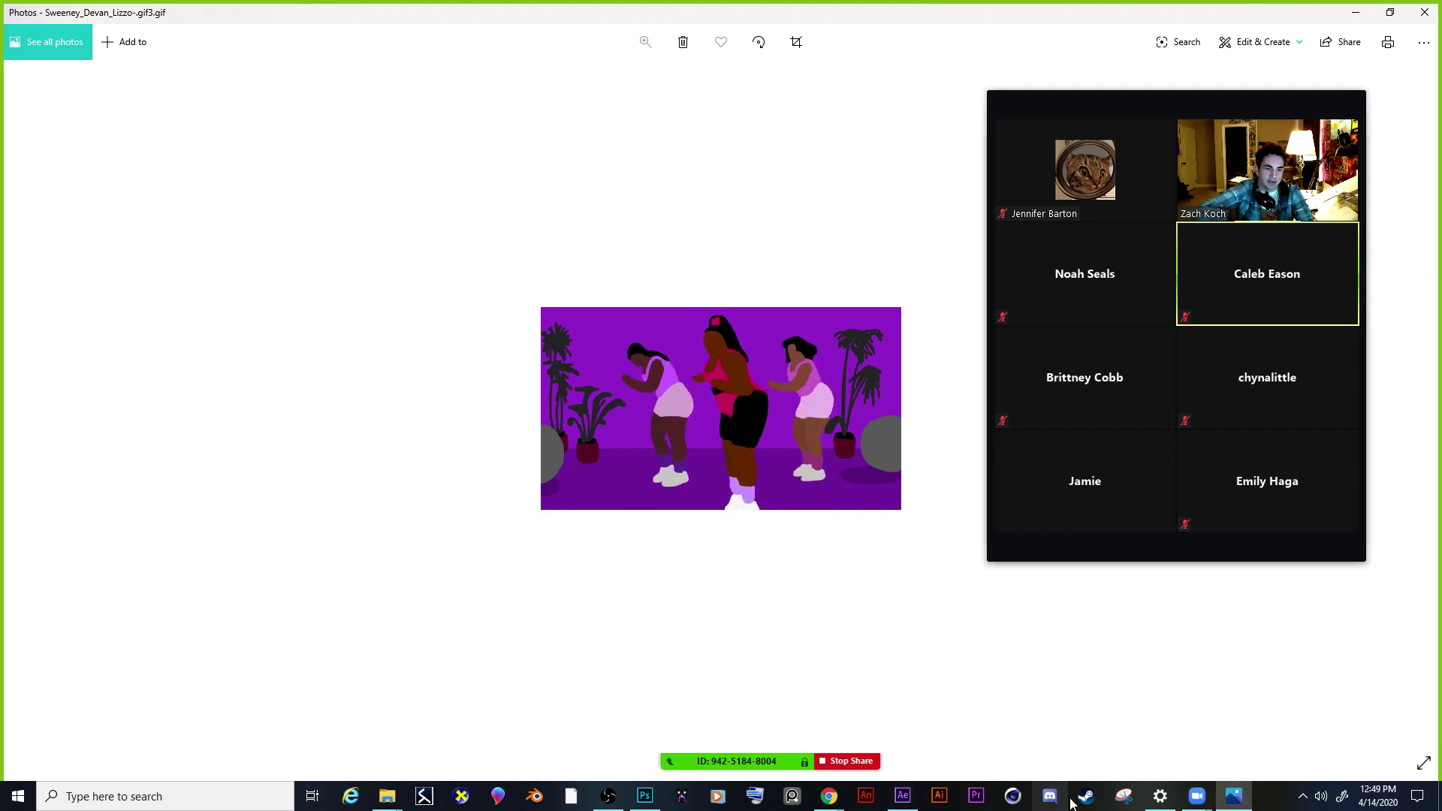
Scrub the red-outline animation's timeline frames, then play it from frame 01
{"action": "left_click", "coordinate": [646, 798]}
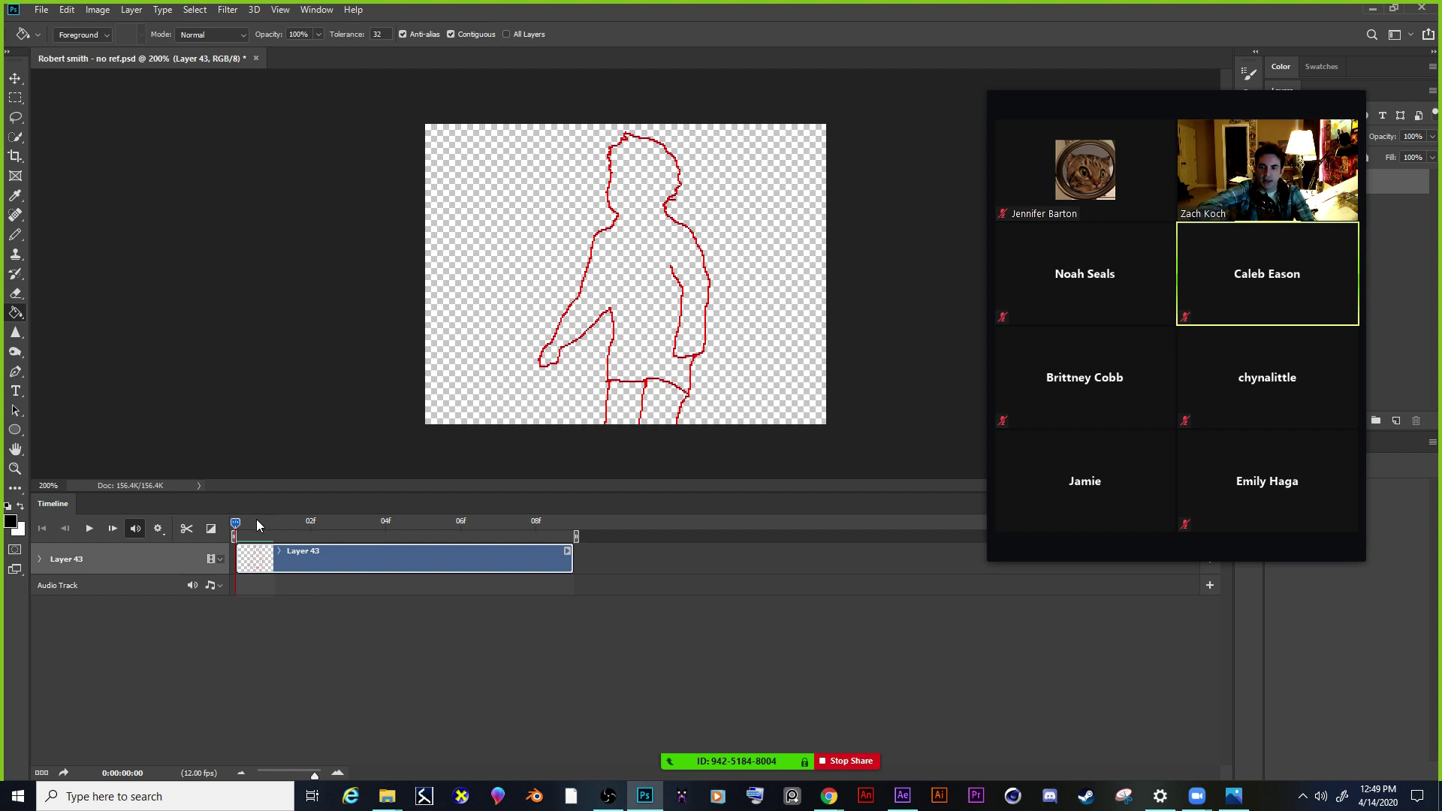
{"action": "left_click_drag", "start_coordinate": [258, 525], "coordinate": [533, 535]}
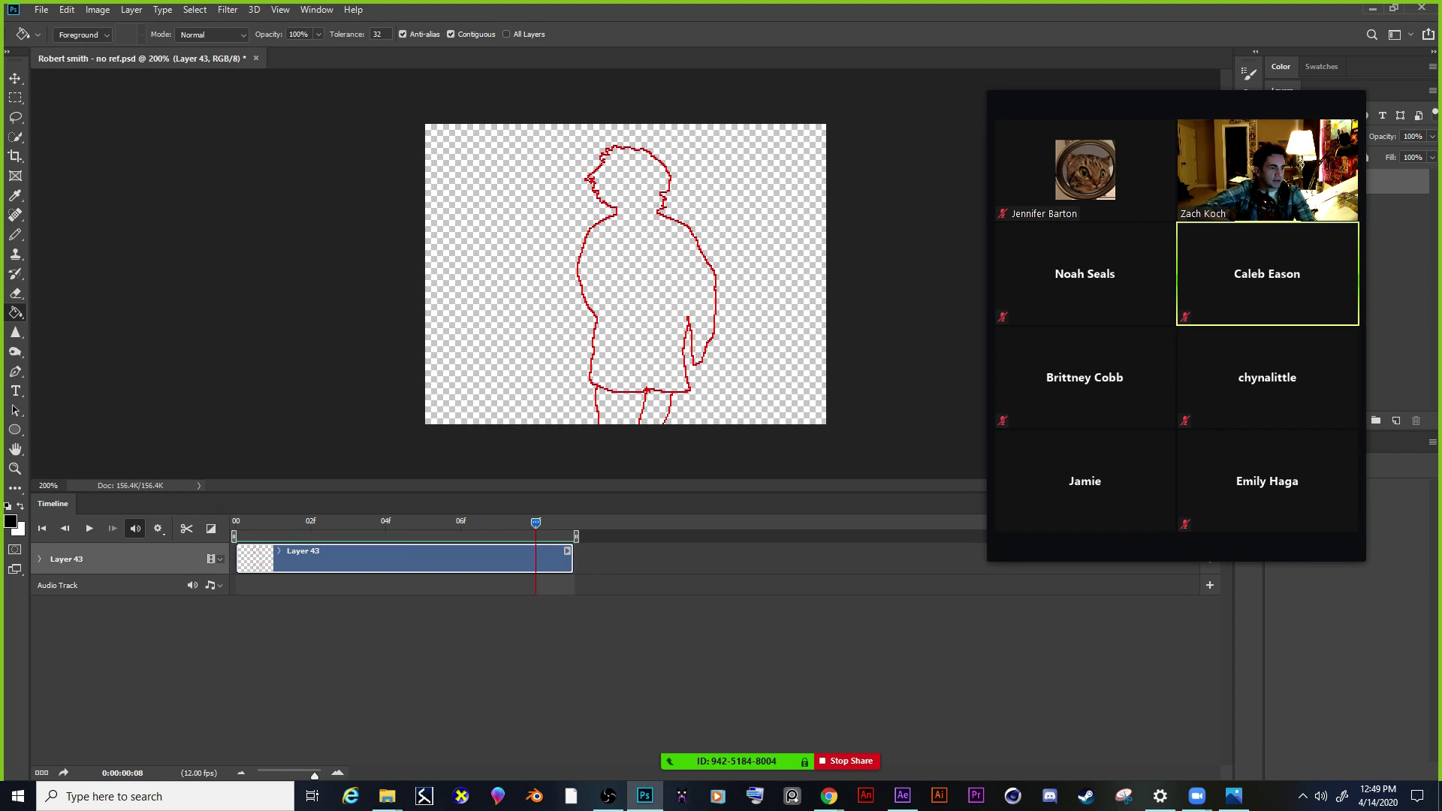
{"action": "key", "text": "alt+Tab"}
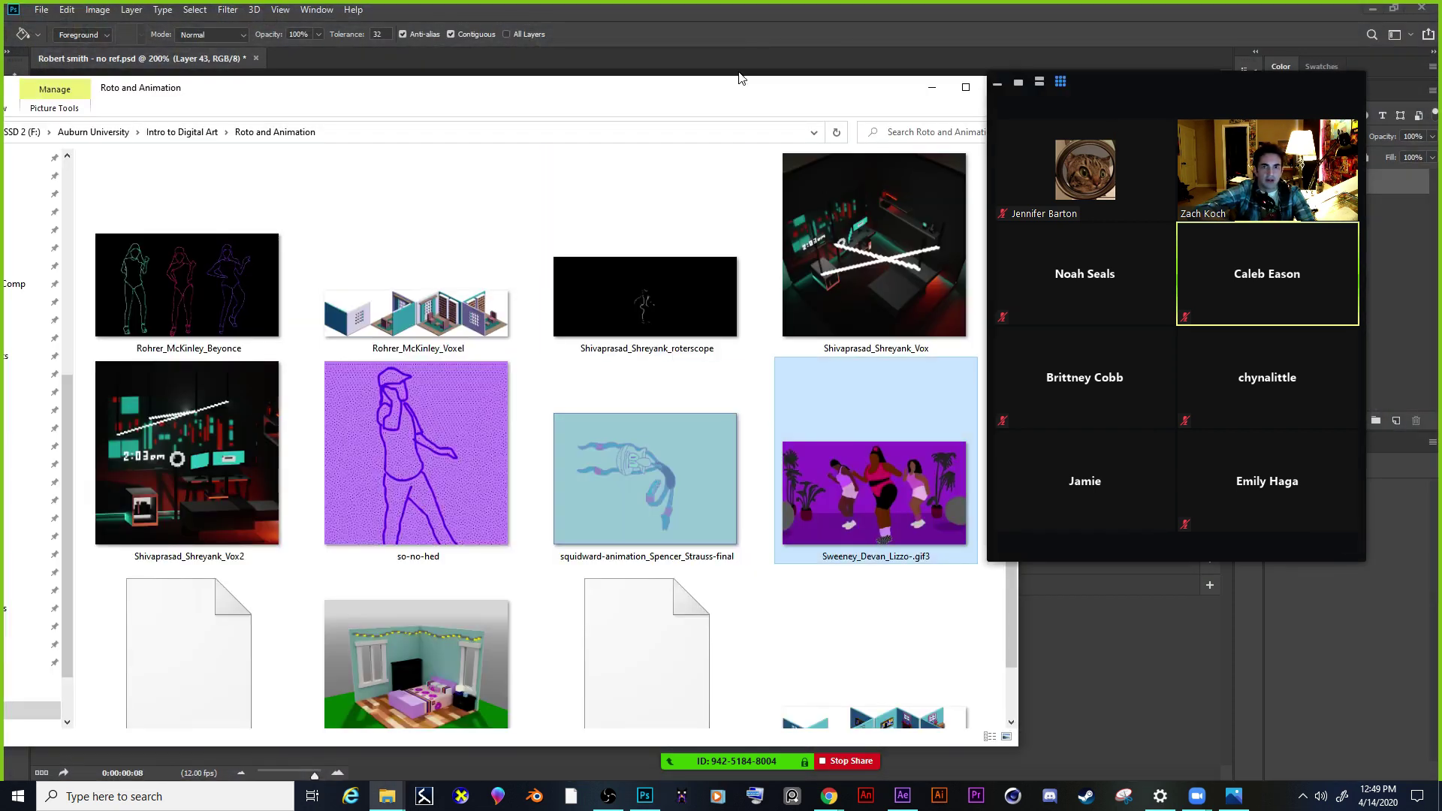
{"action": "key", "text": "alt+Tab"}
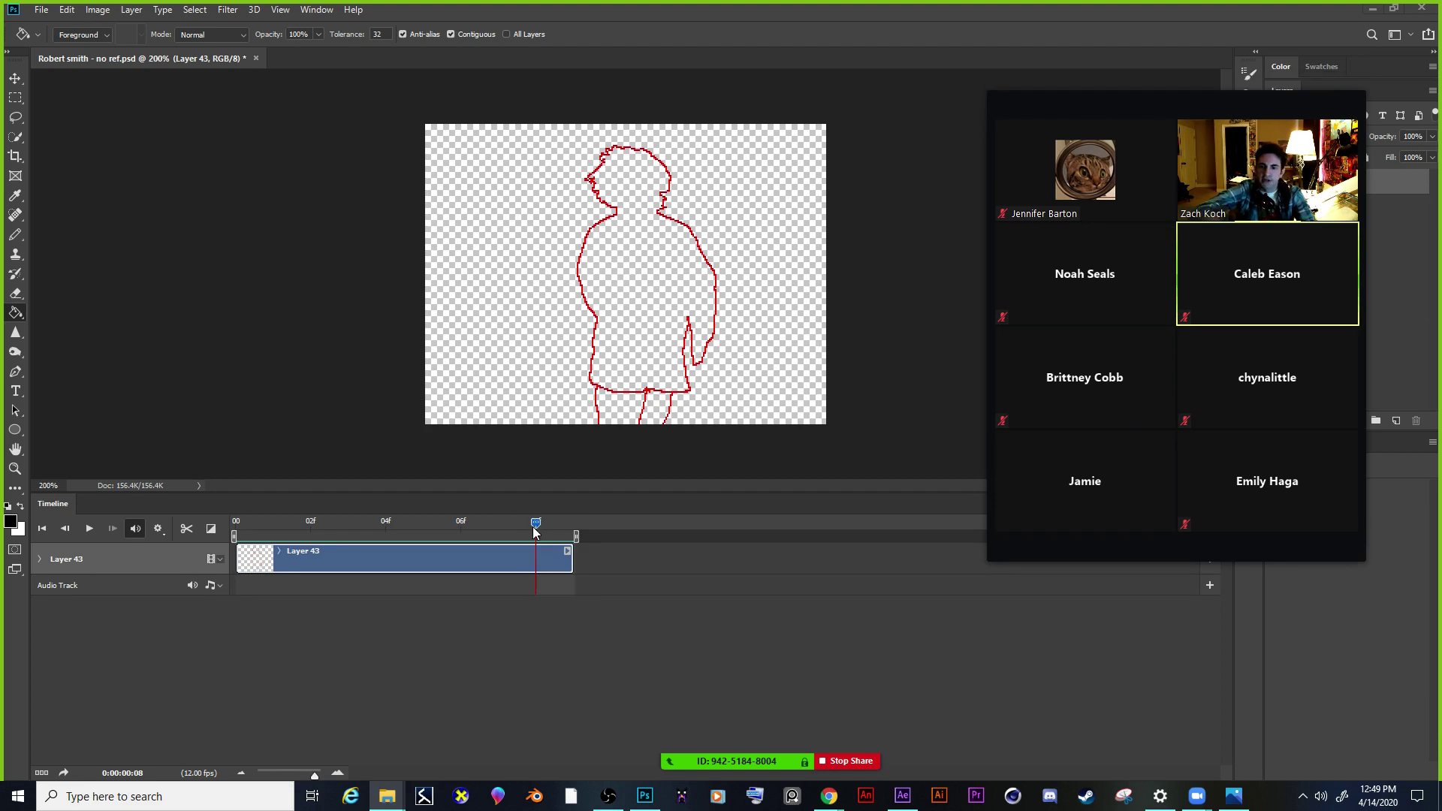
{"action": "left_click_drag", "start_coordinate": [547, 523], "coordinate": [275, 532]}
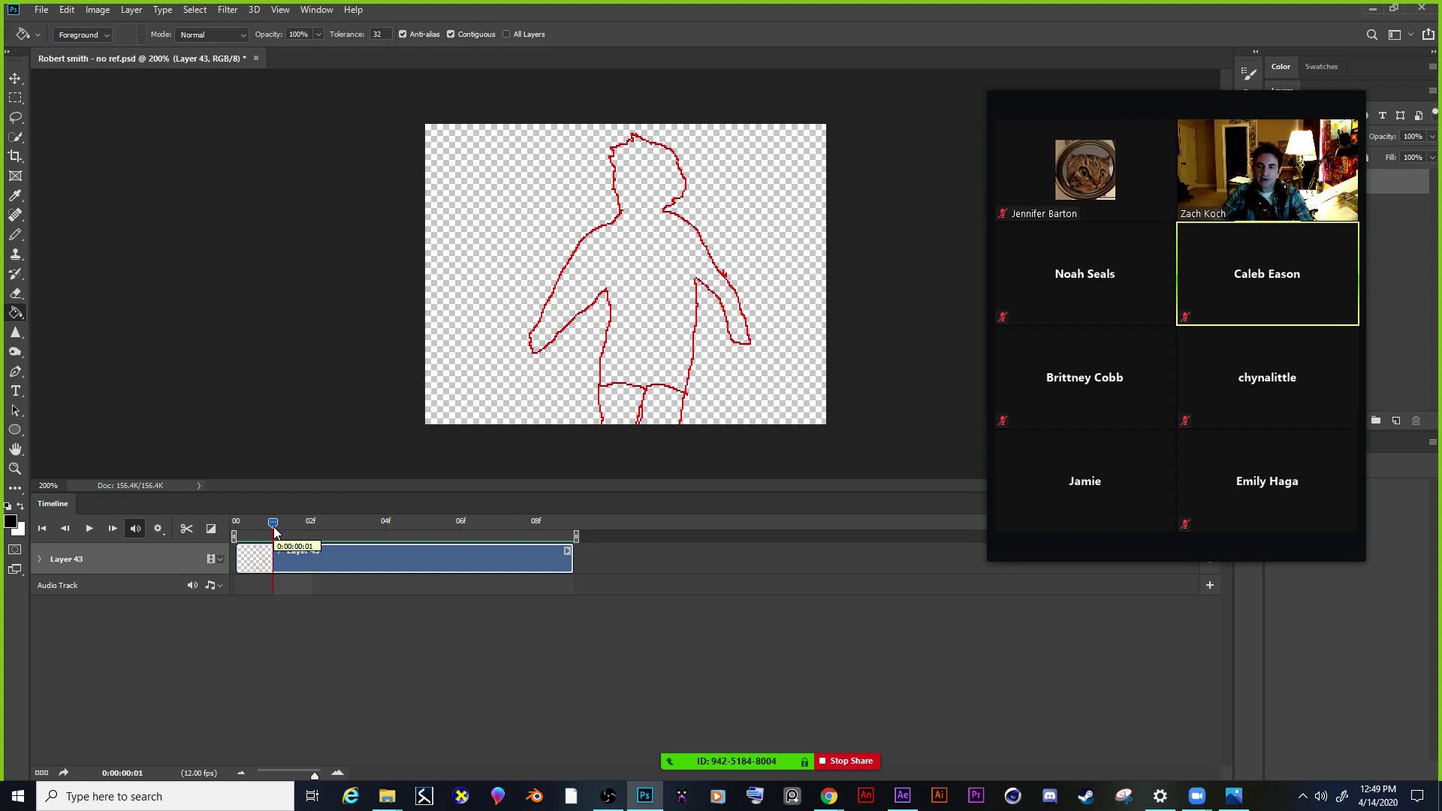
{"action": "left_click_drag", "start_coordinate": [274, 532], "coordinate": [348, 525]}
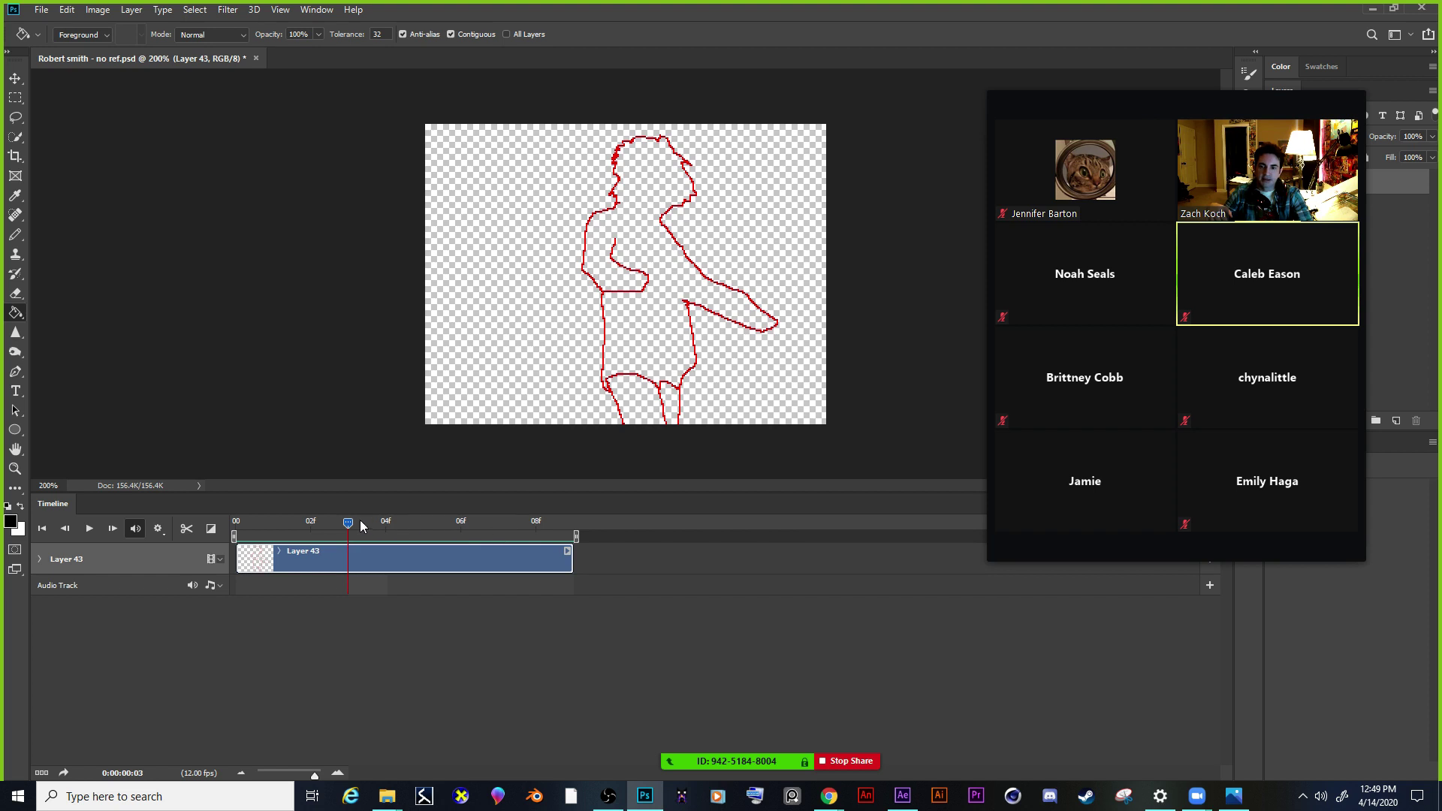
{"action": "key", "text": "space"}
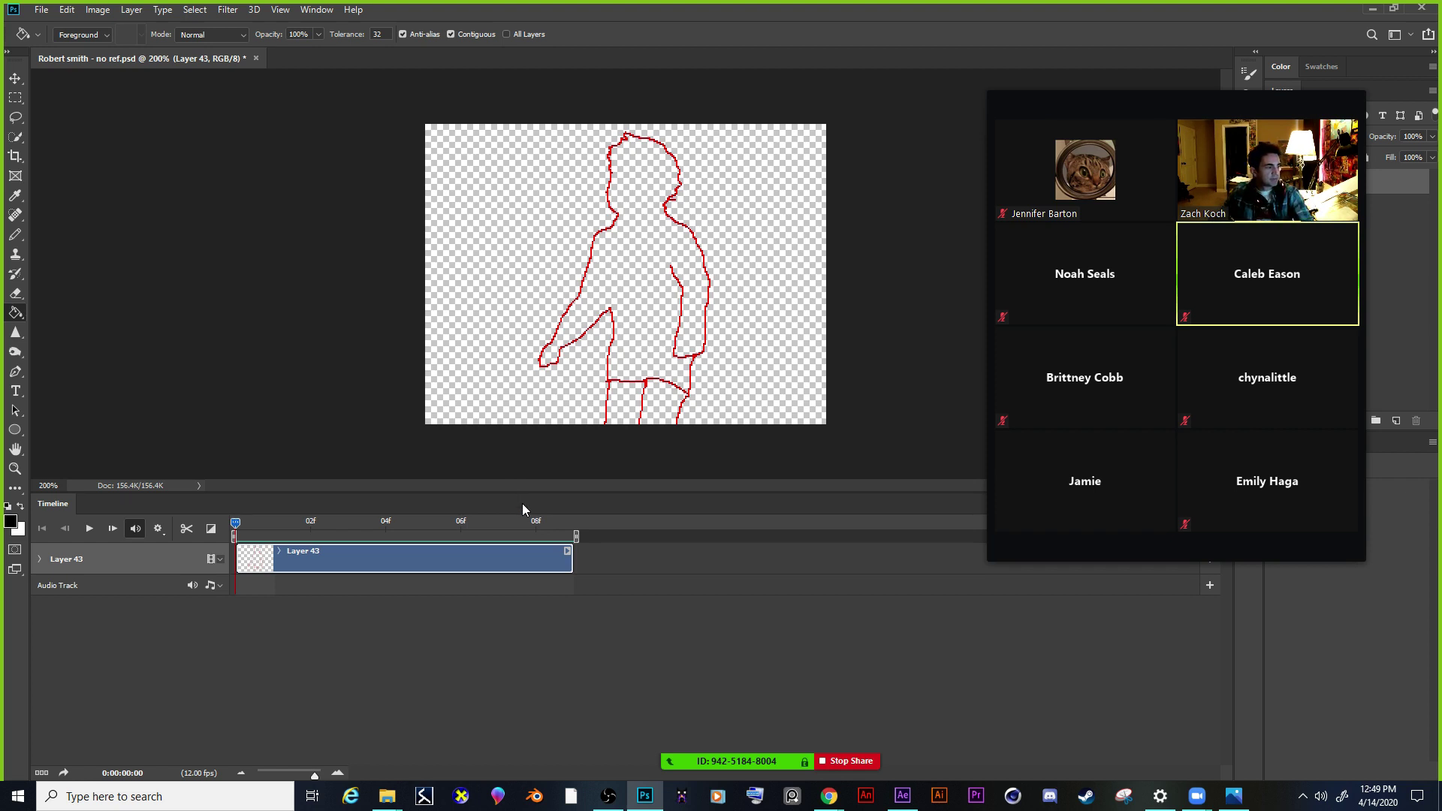
{"action": "key", "text": "alt+Tab"}
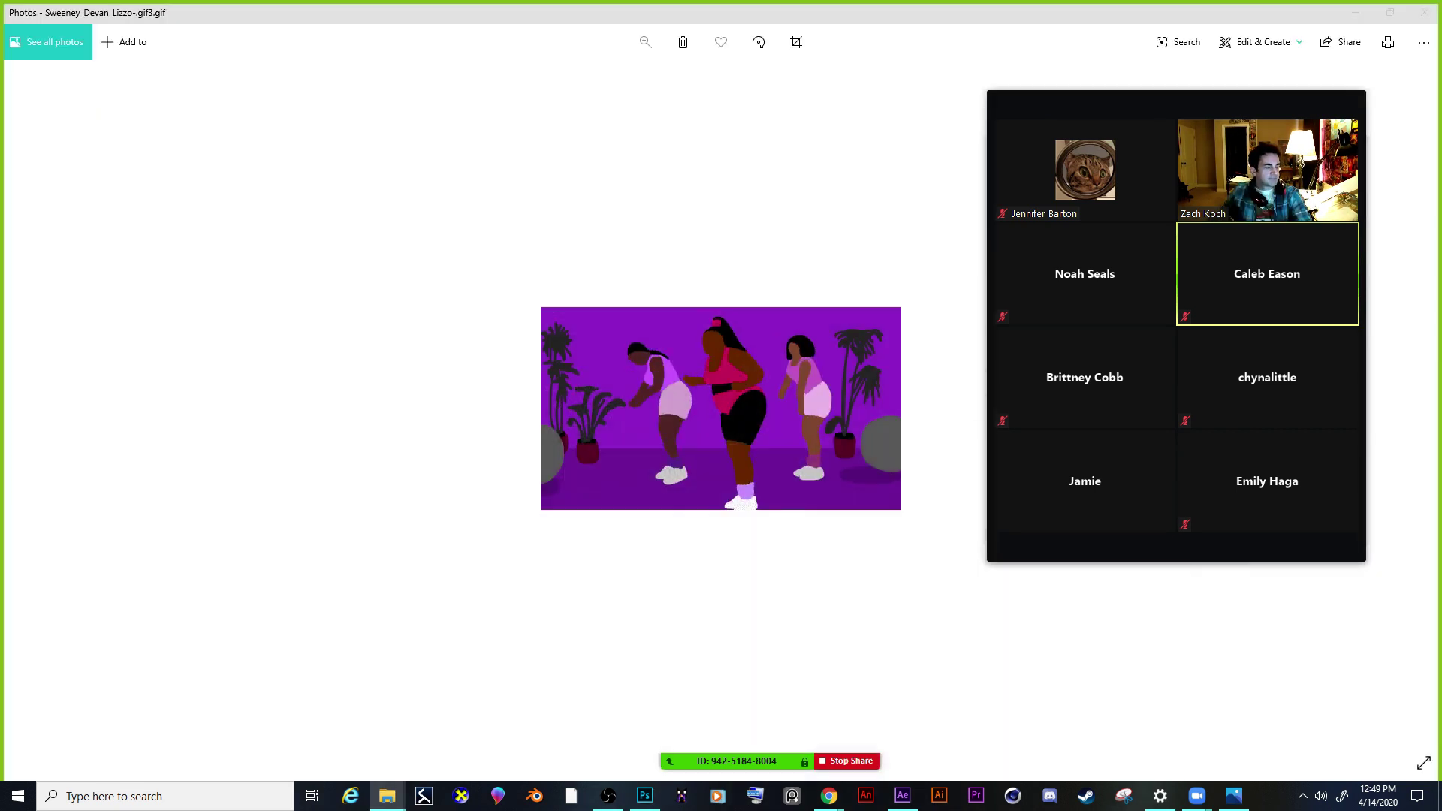
{"action": "key", "text": "alt+Tab"}
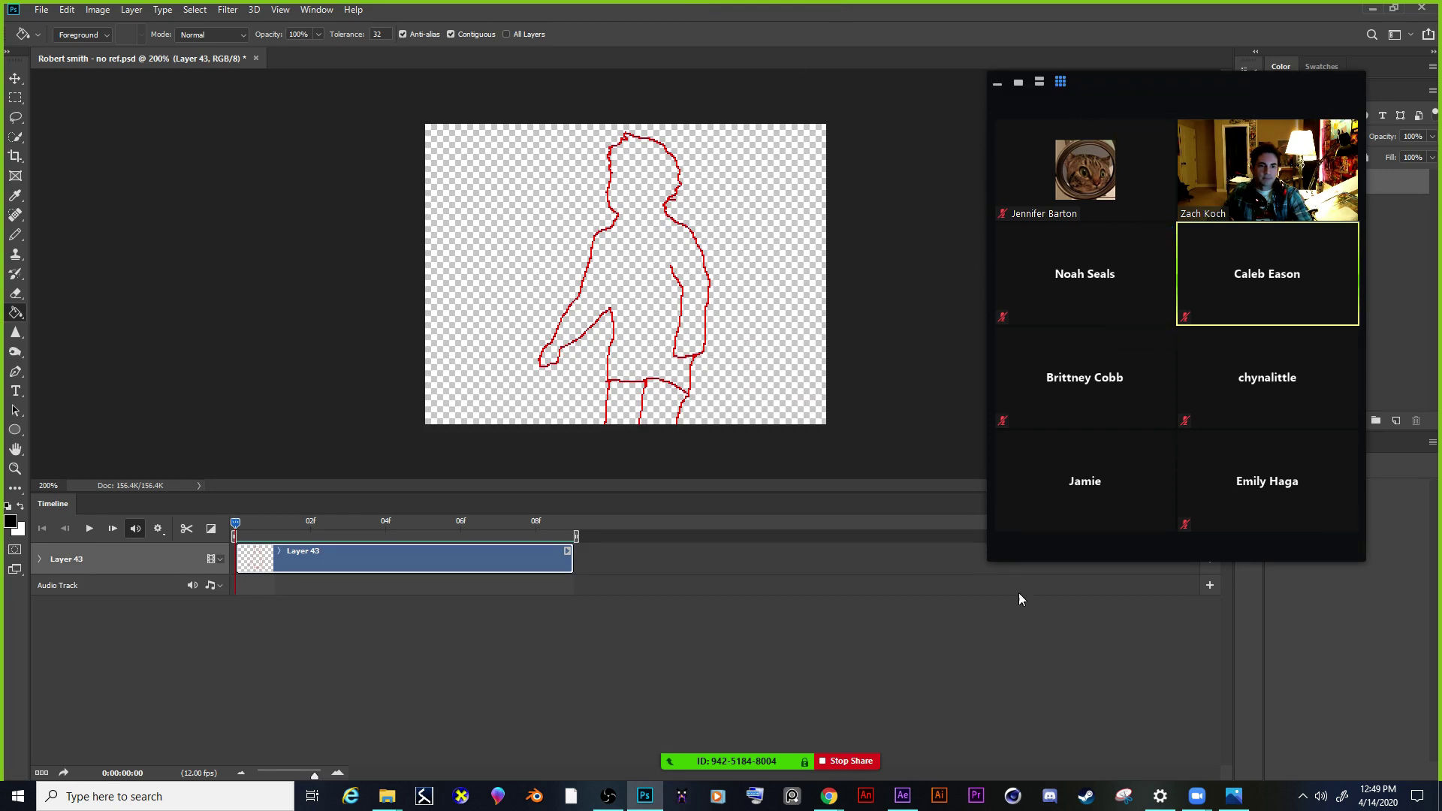
{"action": "left_click_drag", "start_coordinate": [994, 555], "coordinate": [966, 759]}
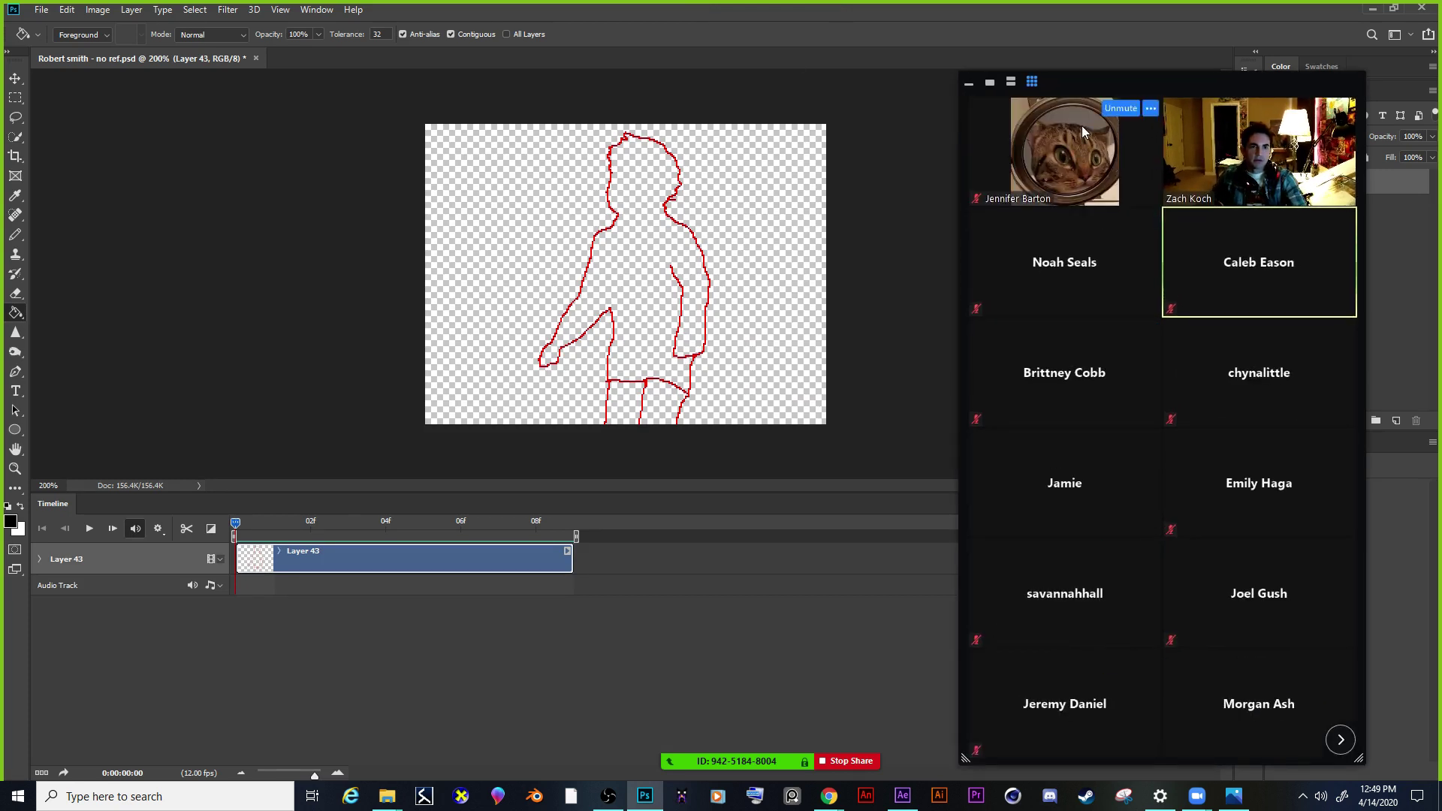
{"action": "left_click_drag", "start_coordinate": [998, 684], "coordinate": [1018, 621]}
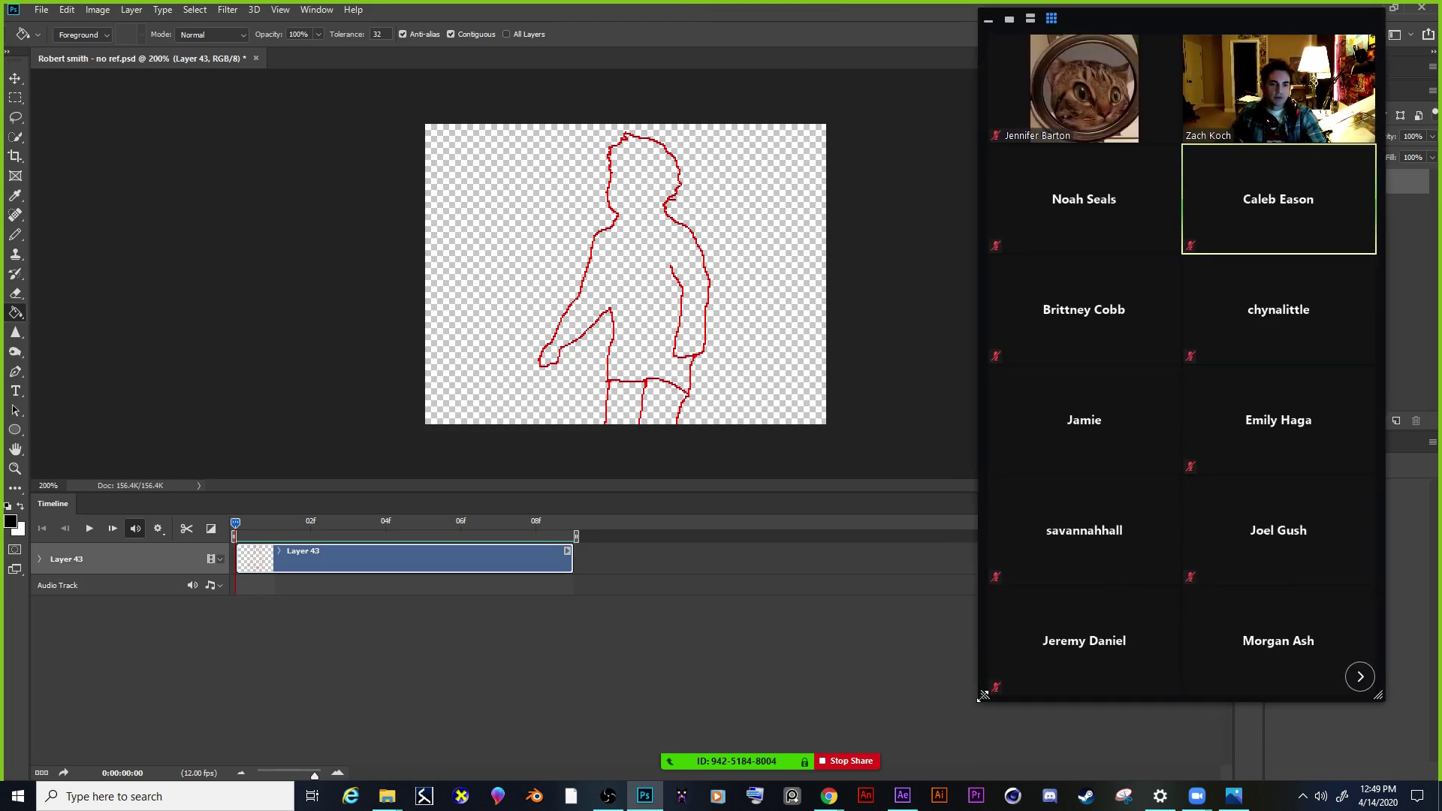
{"action": "left_click_drag", "start_coordinate": [980, 702], "coordinate": [958, 768]}
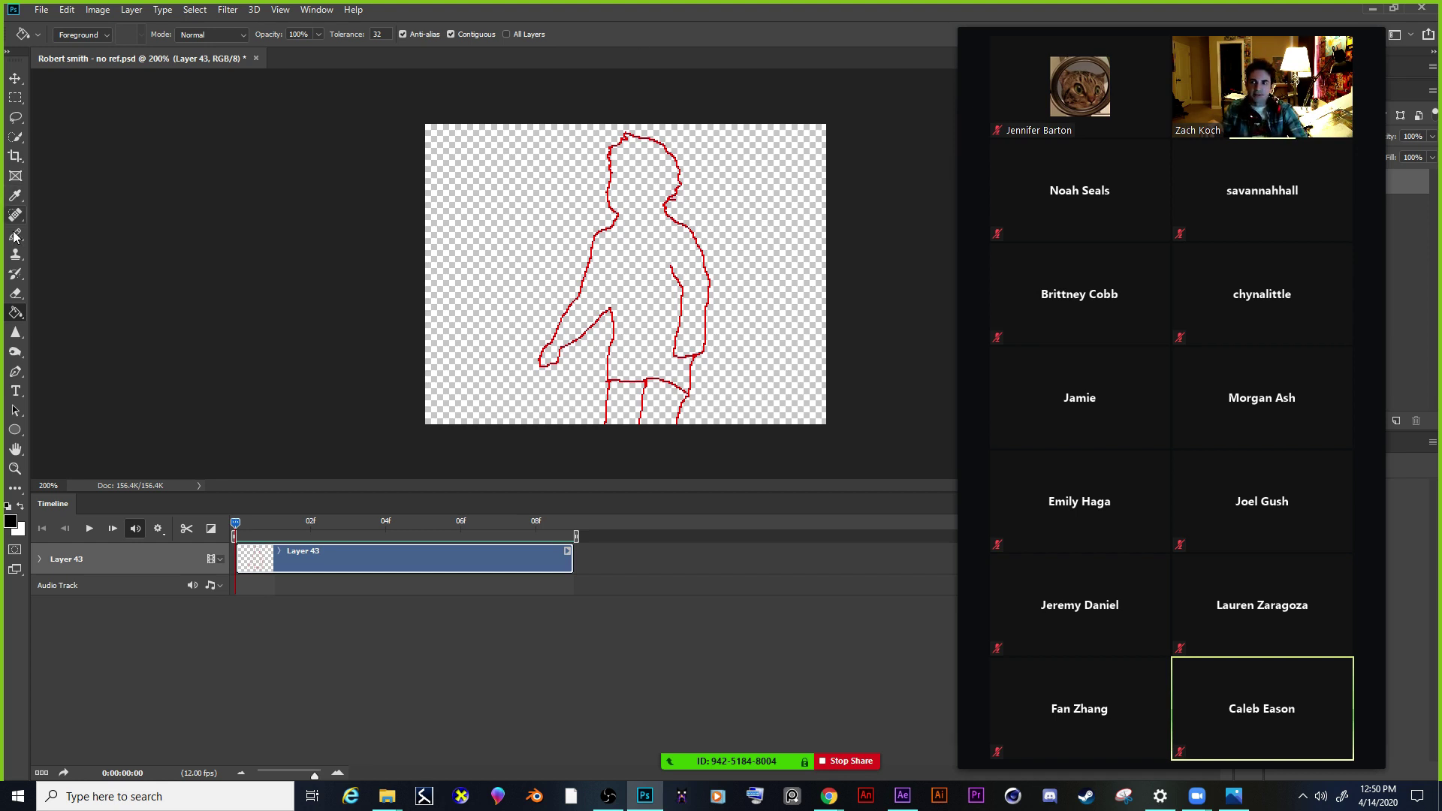
Scribble-fill the outline figure in black with the brush on the current frame
{"action": "left_click_drag", "start_coordinate": [16, 235], "coordinate": [66, 239]}
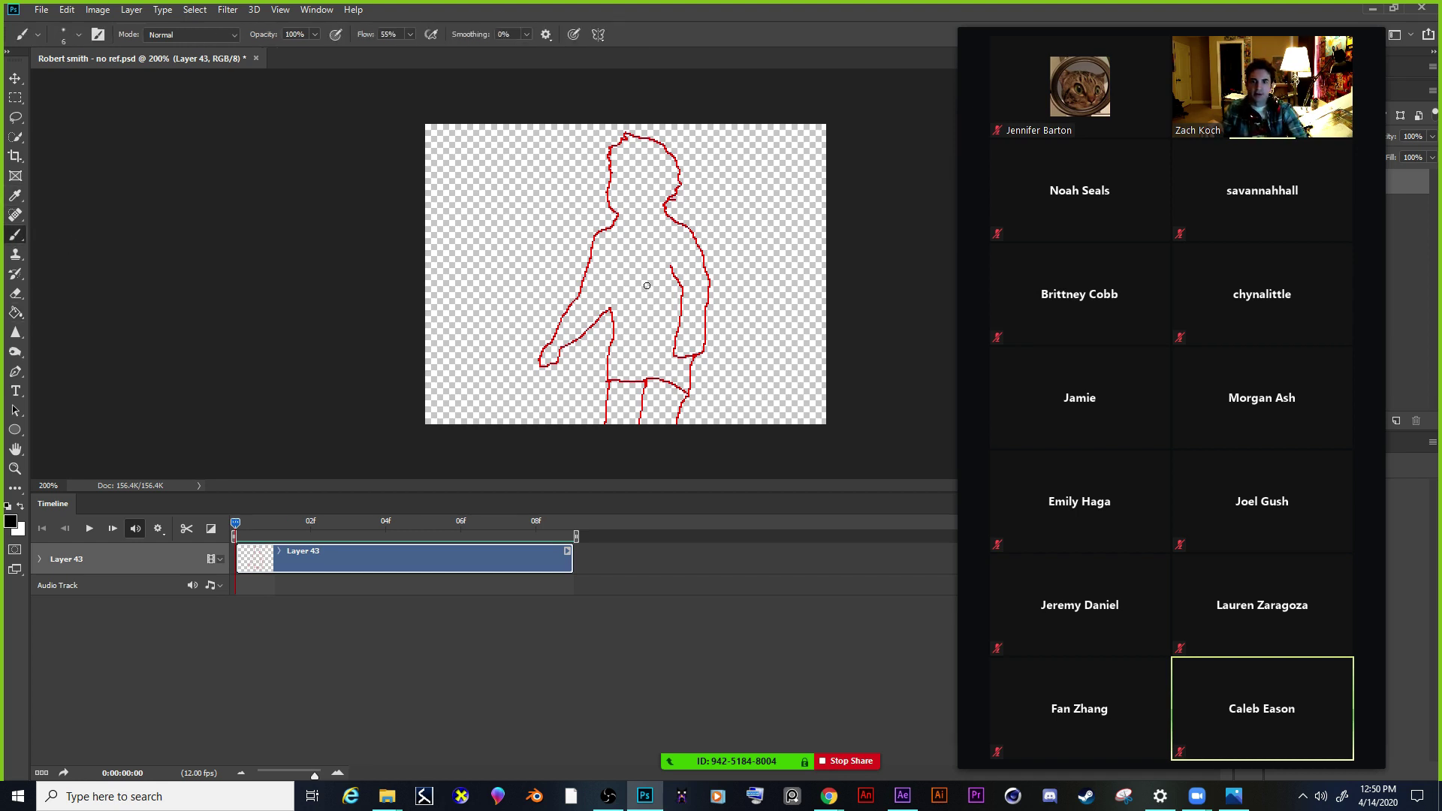
{"action": "left_click_drag", "start_coordinate": [618, 254], "coordinate": [607, 262]}
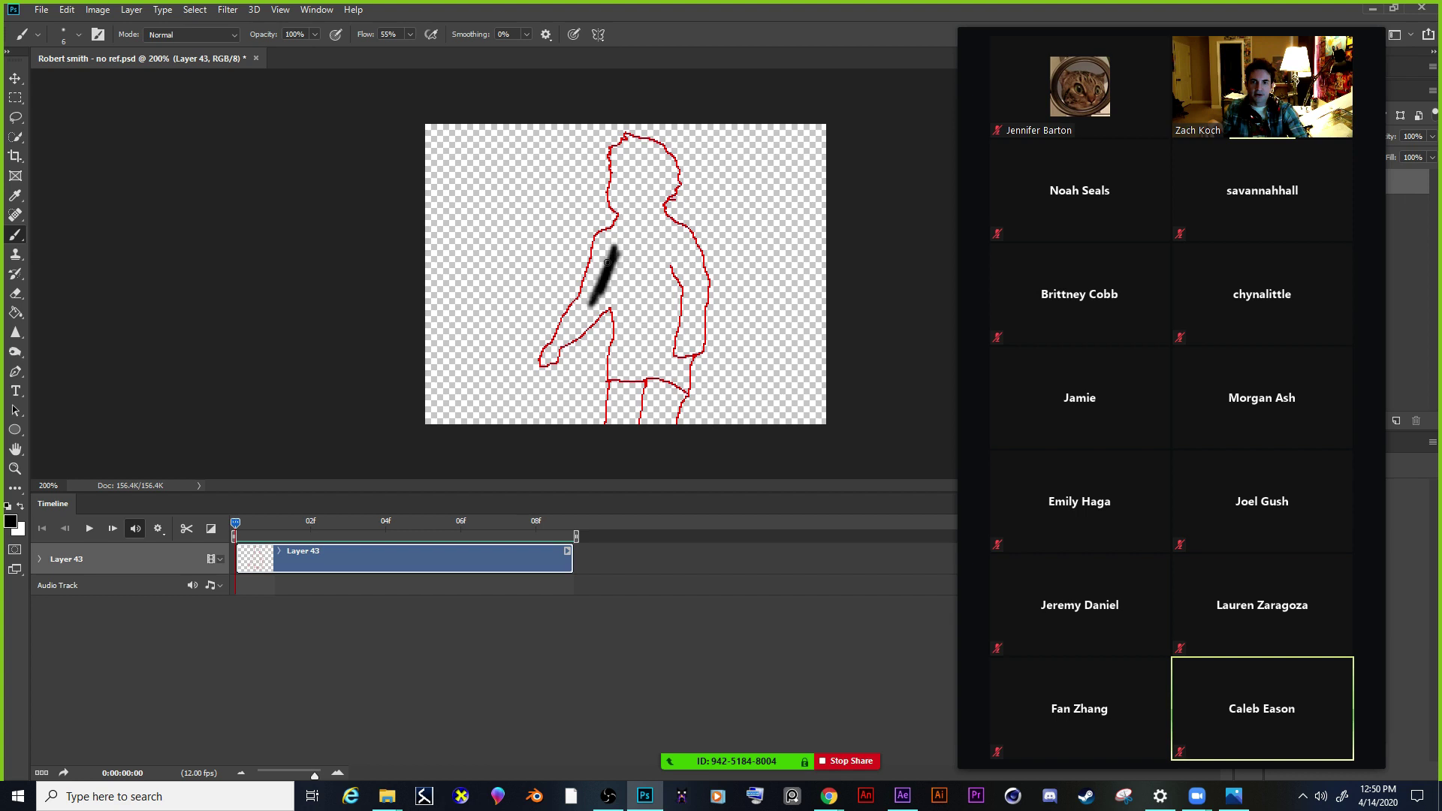
{"action": "mouse_move", "coordinate": [607, 262]}
{"action": "left_mouse_down"}
{"action": "mouse_move", "coordinate": [594, 300]}
{"action": "mouse_move", "coordinate": [654, 338]}
{"action": "left_mouse_up"}
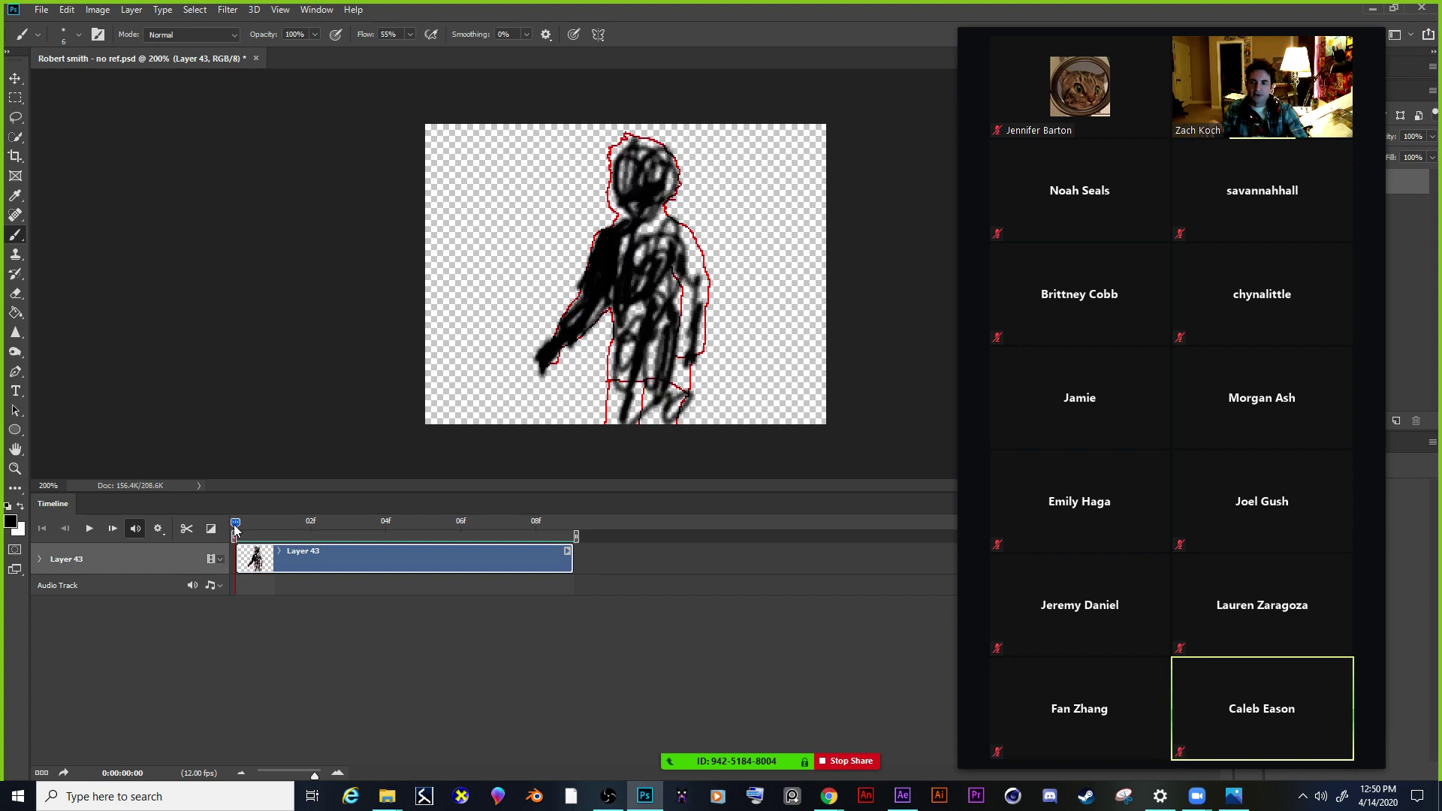
Paint the next frame's arms, head, torso and legs black, then switch to Chrome
{"action": "key", "text": "Right"}
{"action": "mouse_move", "coordinate": [623, 259]}
{"action": "left_mouse_down"}
{"action": "mouse_move", "coordinate": [560, 320]}
{"action": "mouse_move", "coordinate": [616, 229]}
{"action": "mouse_move", "coordinate": [608, 248]}
{"action": "mouse_move", "coordinate": [646, 147]}
{"action": "mouse_move", "coordinate": [627, 180]}
{"action": "mouse_move", "coordinate": [661, 172]}
{"action": "mouse_move", "coordinate": [650, 256]}
{"action": "left_mouse_up"}
{"action": "mouse_move", "coordinate": [630, 366]}
{"action": "left_mouse_down"}
{"action": "mouse_move", "coordinate": [635, 218]}
{"action": "mouse_move", "coordinate": [616, 406]}
{"action": "mouse_move", "coordinate": [687, 195]}
{"action": "mouse_move", "coordinate": [675, 265]}
{"action": "mouse_move", "coordinate": [693, 243]}
{"action": "mouse_move", "coordinate": [740, 338]}
{"action": "left_mouse_up"}
{"action": "mouse_move", "coordinate": [273, 523]}
{"action": "left_mouse_down"}
{"action": "mouse_move", "coordinate": [230, 526]}
{"action": "mouse_move", "coordinate": [275, 537]}
{"action": "left_mouse_up"}
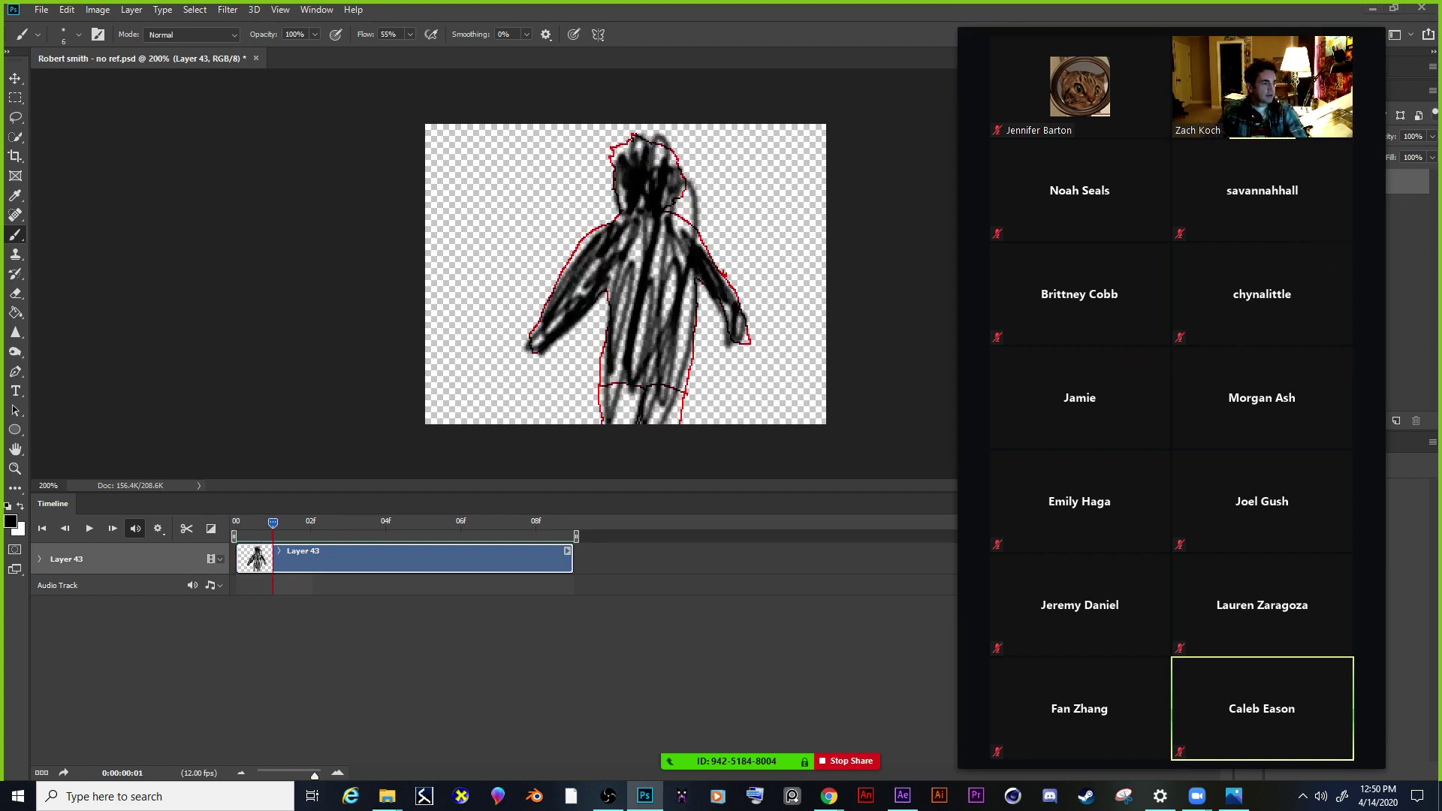
{"action": "key", "text": "alt+Tab"}
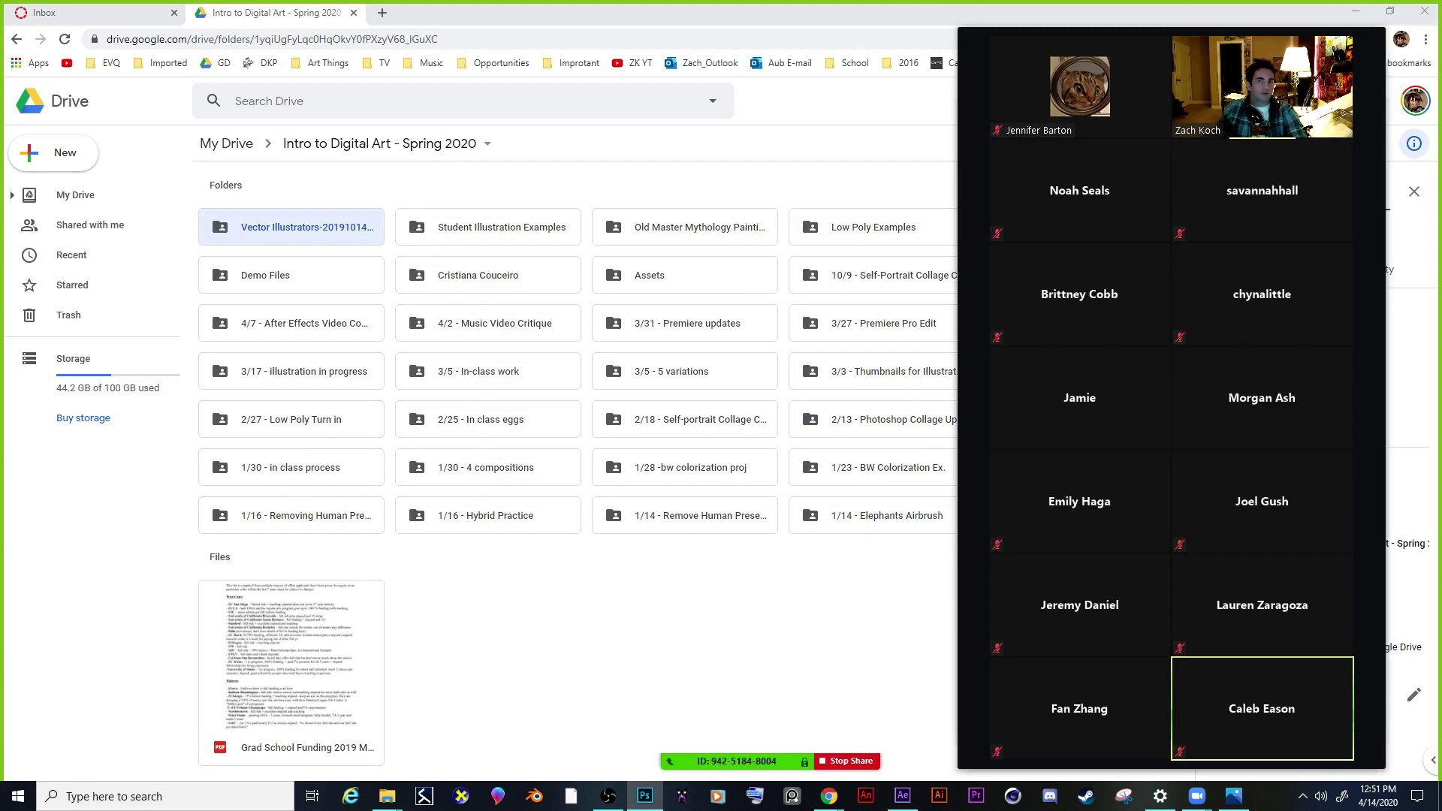
Check the Photoshop animation briefly, then return to the miyazaki search in Chrome
{"action": "key", "text": "super+d"}
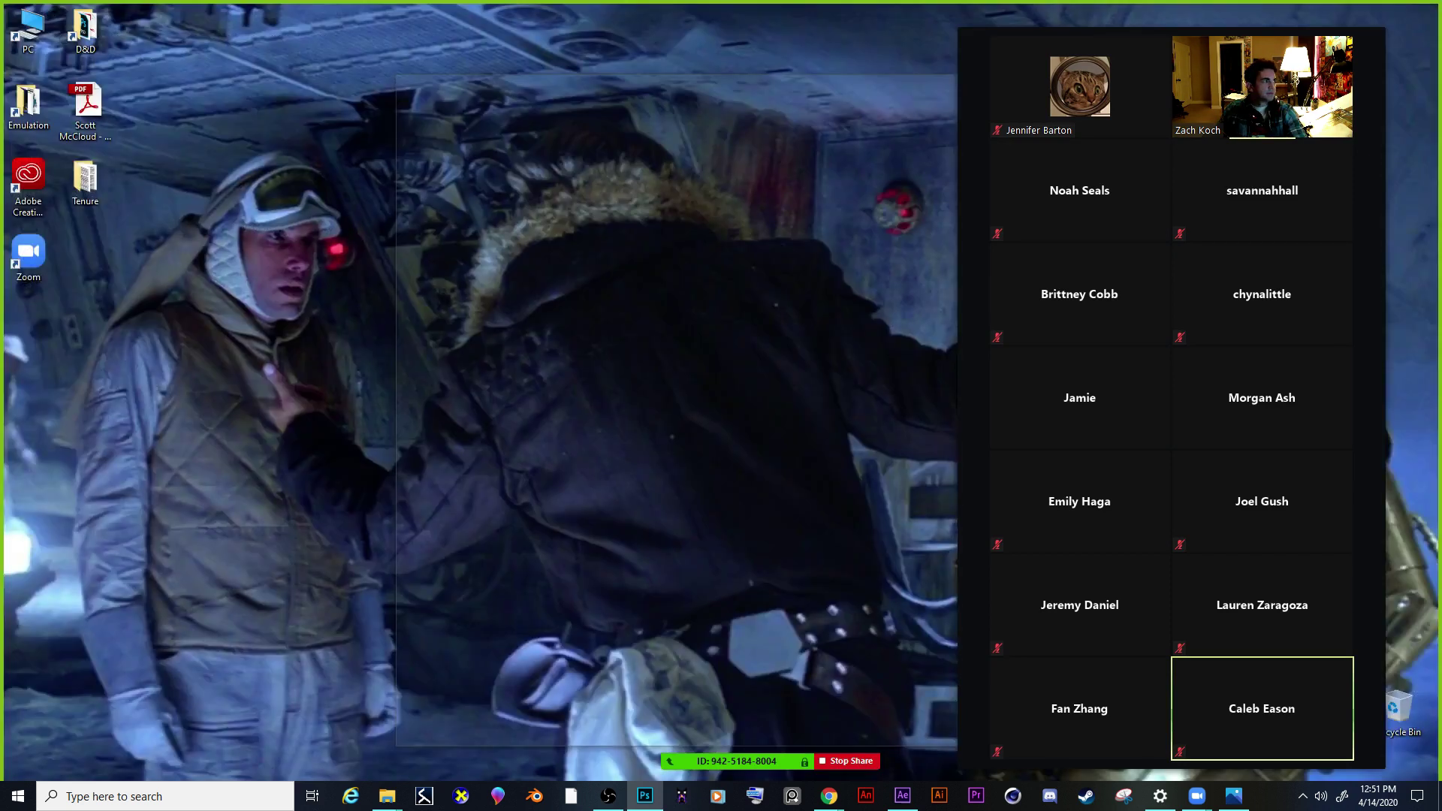
{"action": "key", "text": "alt+Tab"}
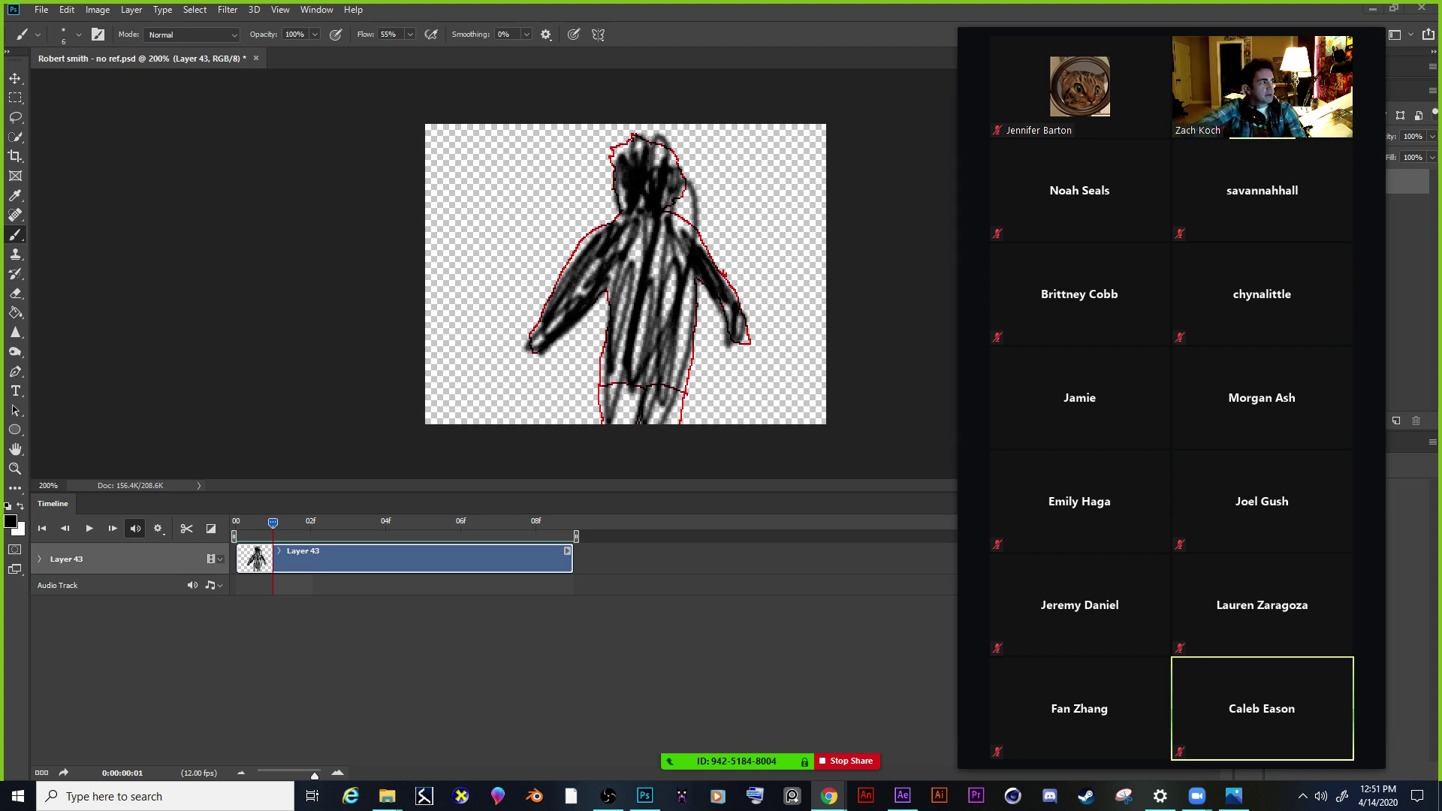
{"action": "key", "text": "alt+Tab"}
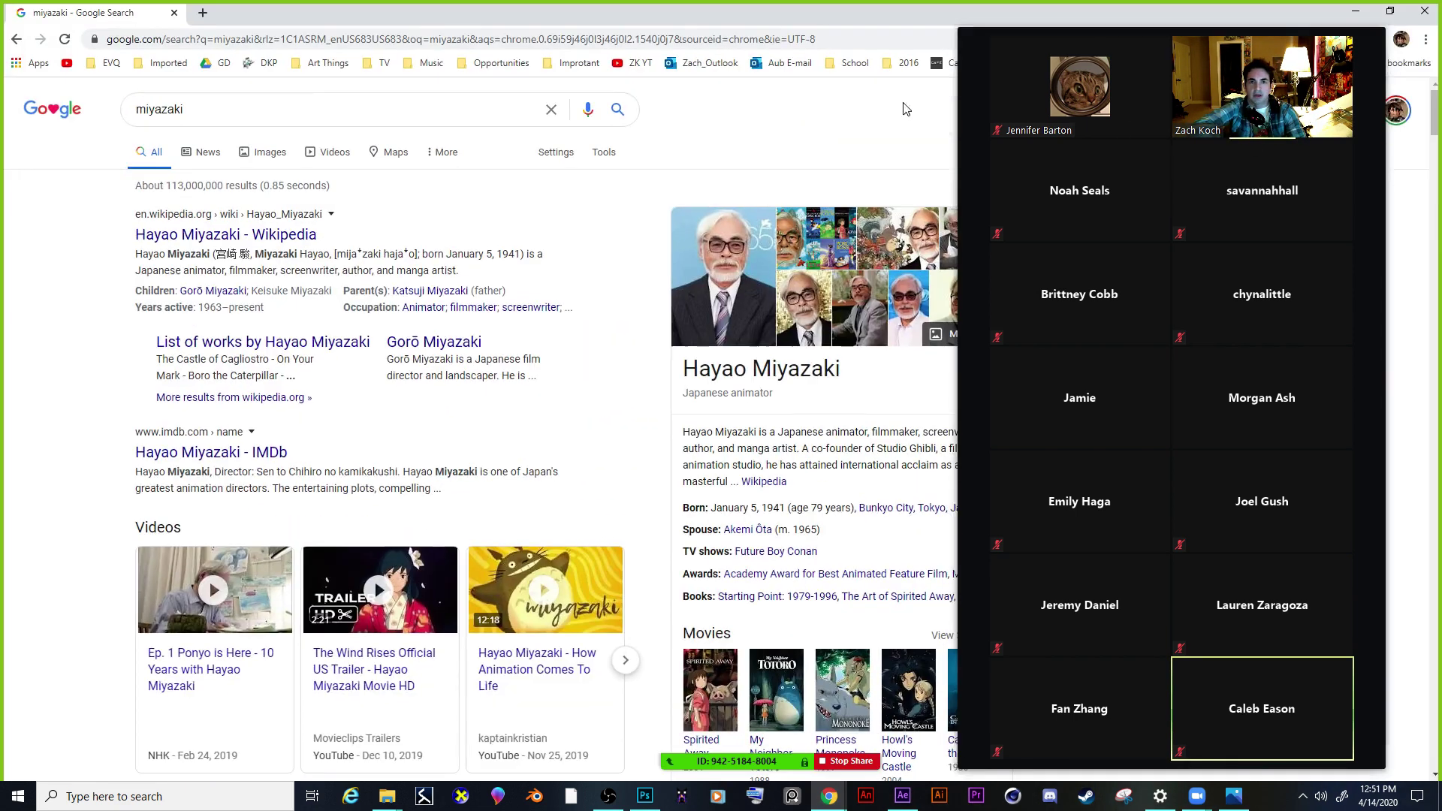
{"action": "left_click_drag", "start_coordinate": [1091, 21], "coordinate": [1166, 20]}
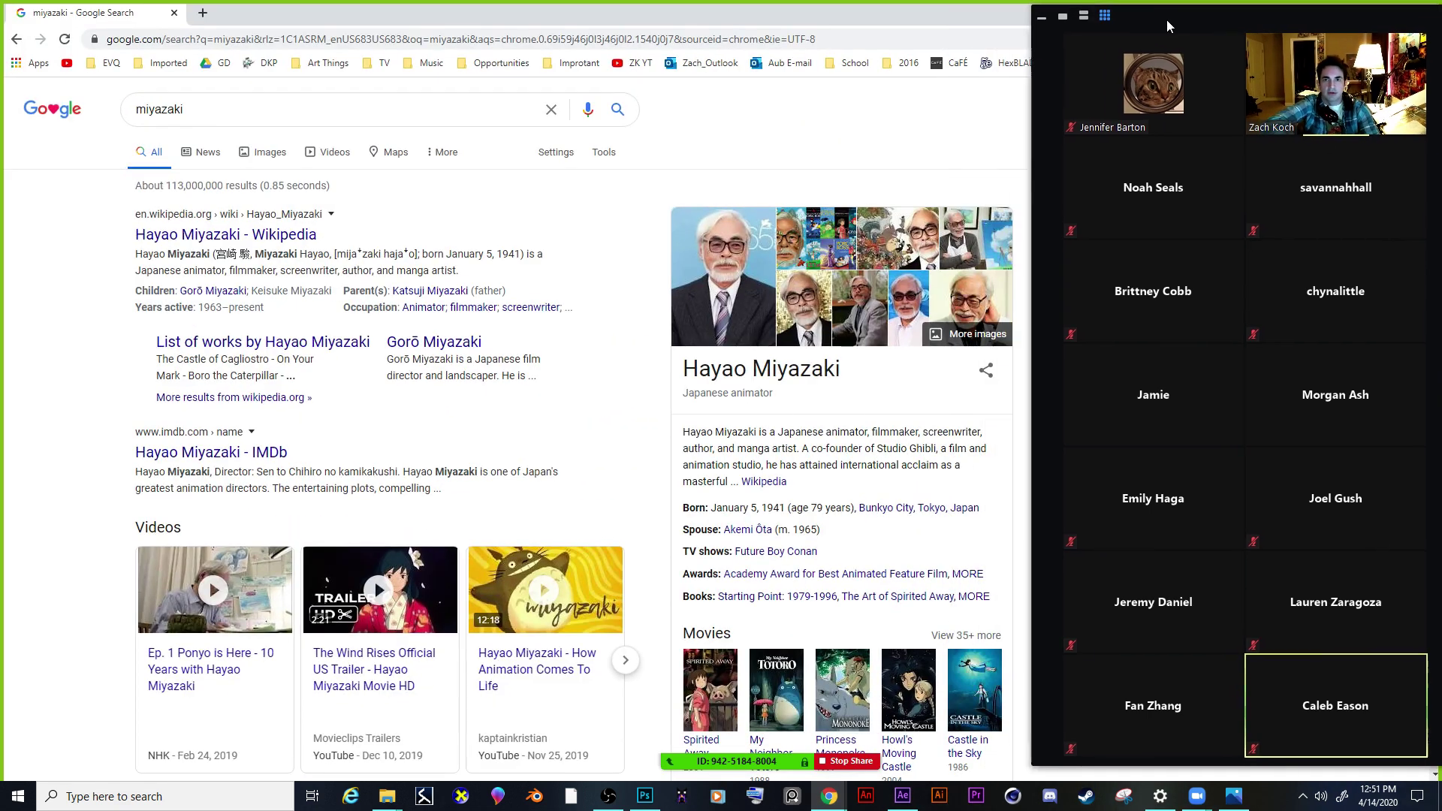
Switch the miyazaki results to Images and filter them to type GIF
{"action": "left_click", "coordinate": [261, 153]}
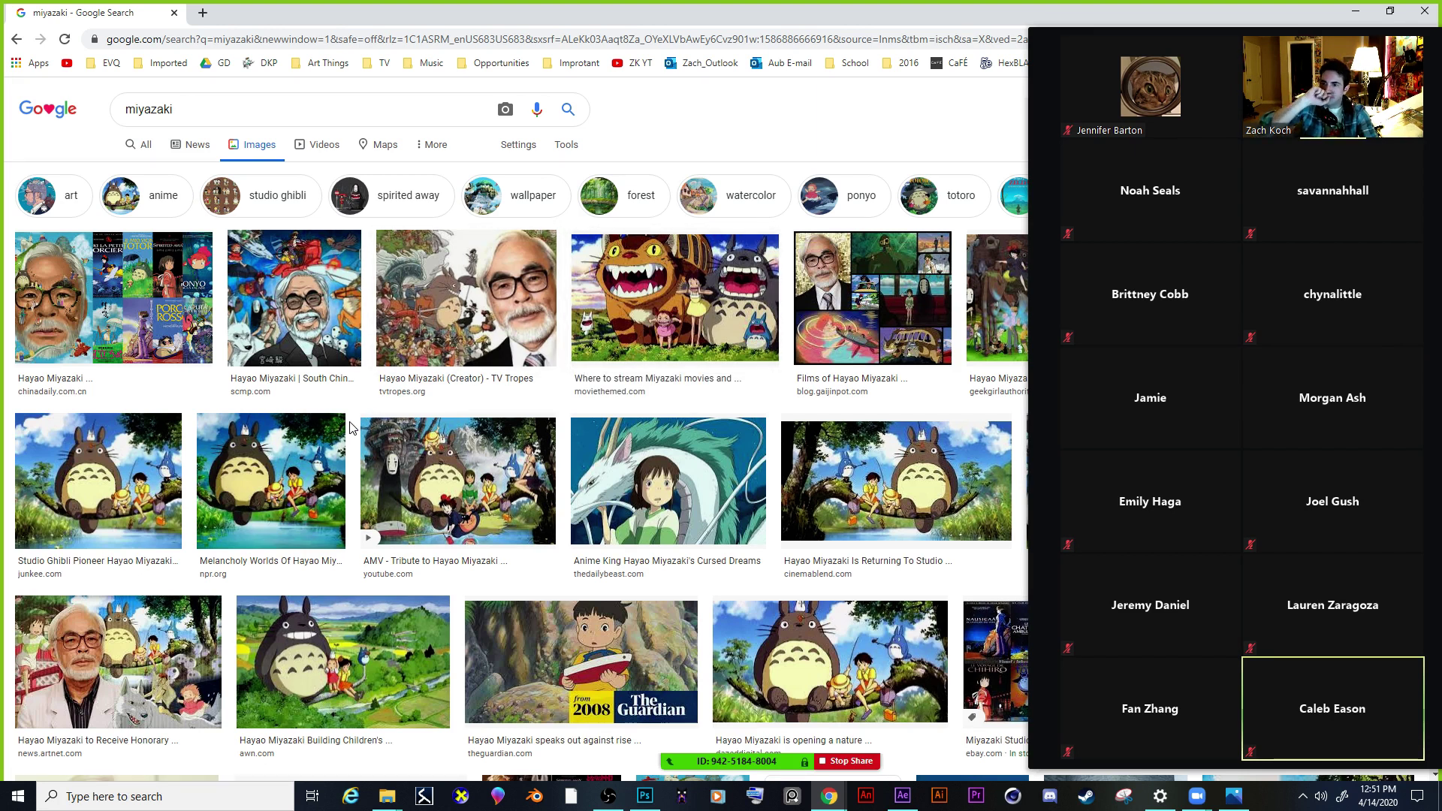
{"action": "scroll", "coordinate": [350, 428], "scroll_direction": "down", "scroll_amount": 3}
{"action": "scroll", "coordinate": [450, 315], "scroll_direction": "up", "scroll_amount": 3}
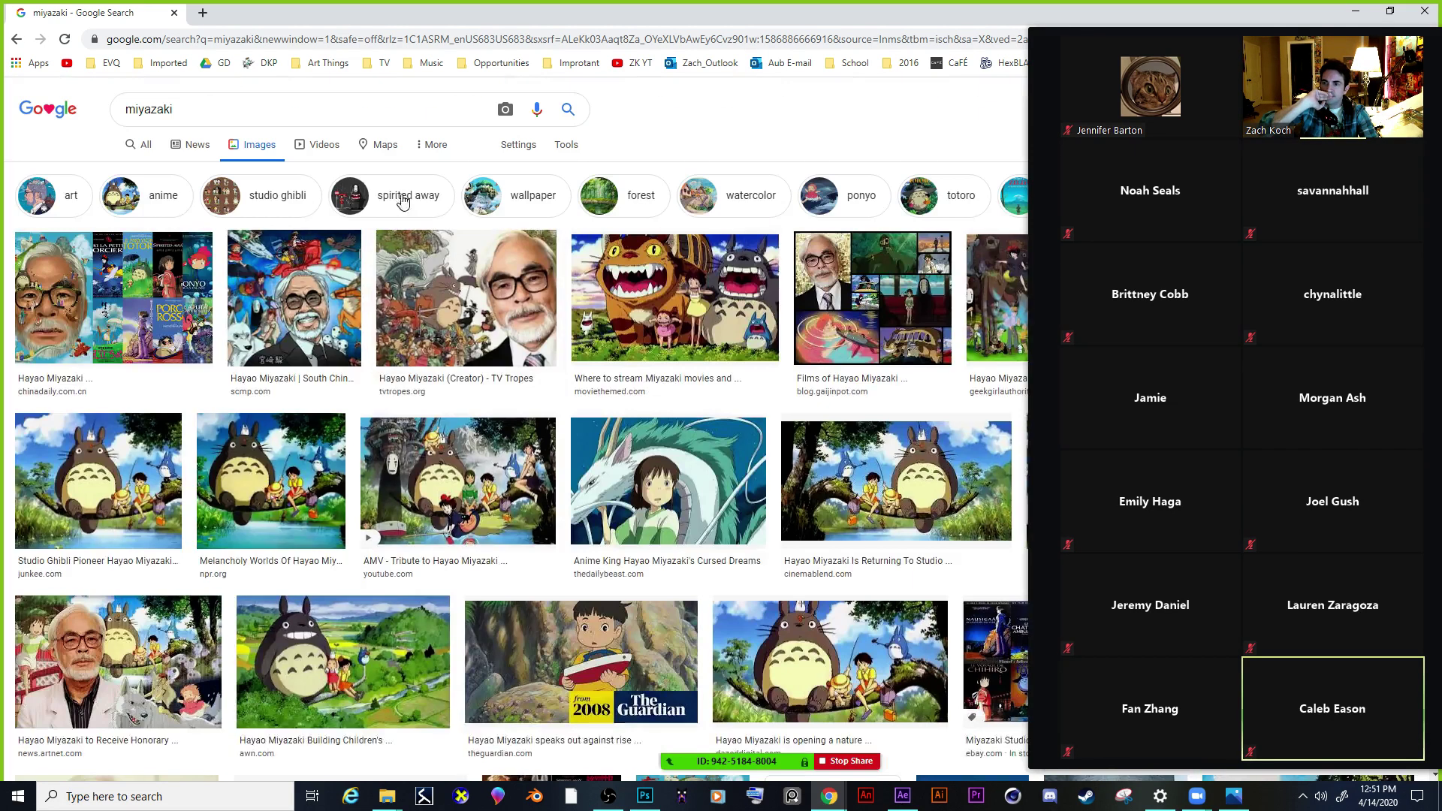
{"action": "left_click", "coordinate": [566, 148]}
{"action": "left_click", "coordinate": [305, 173]}
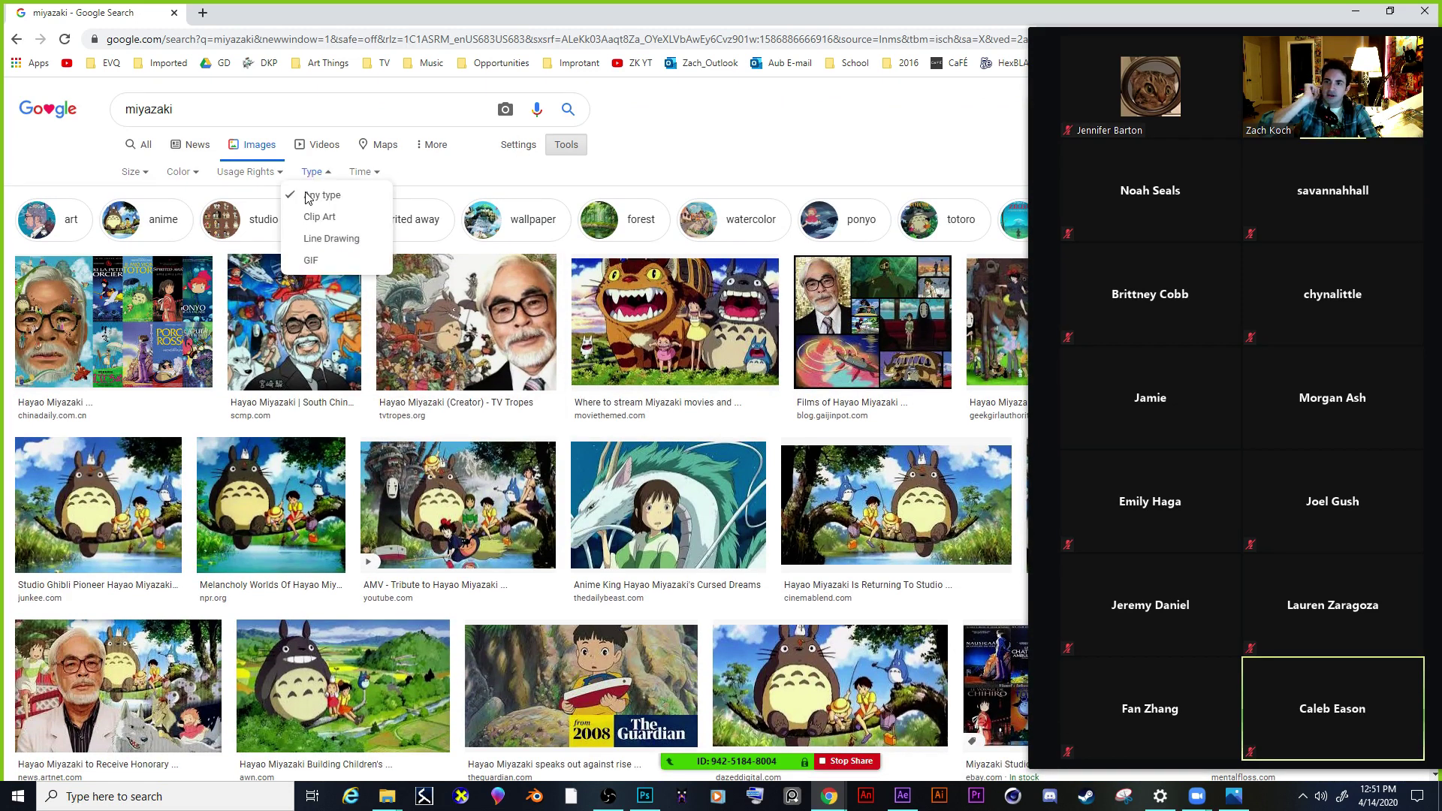
{"action": "left_click", "coordinate": [316, 264]}
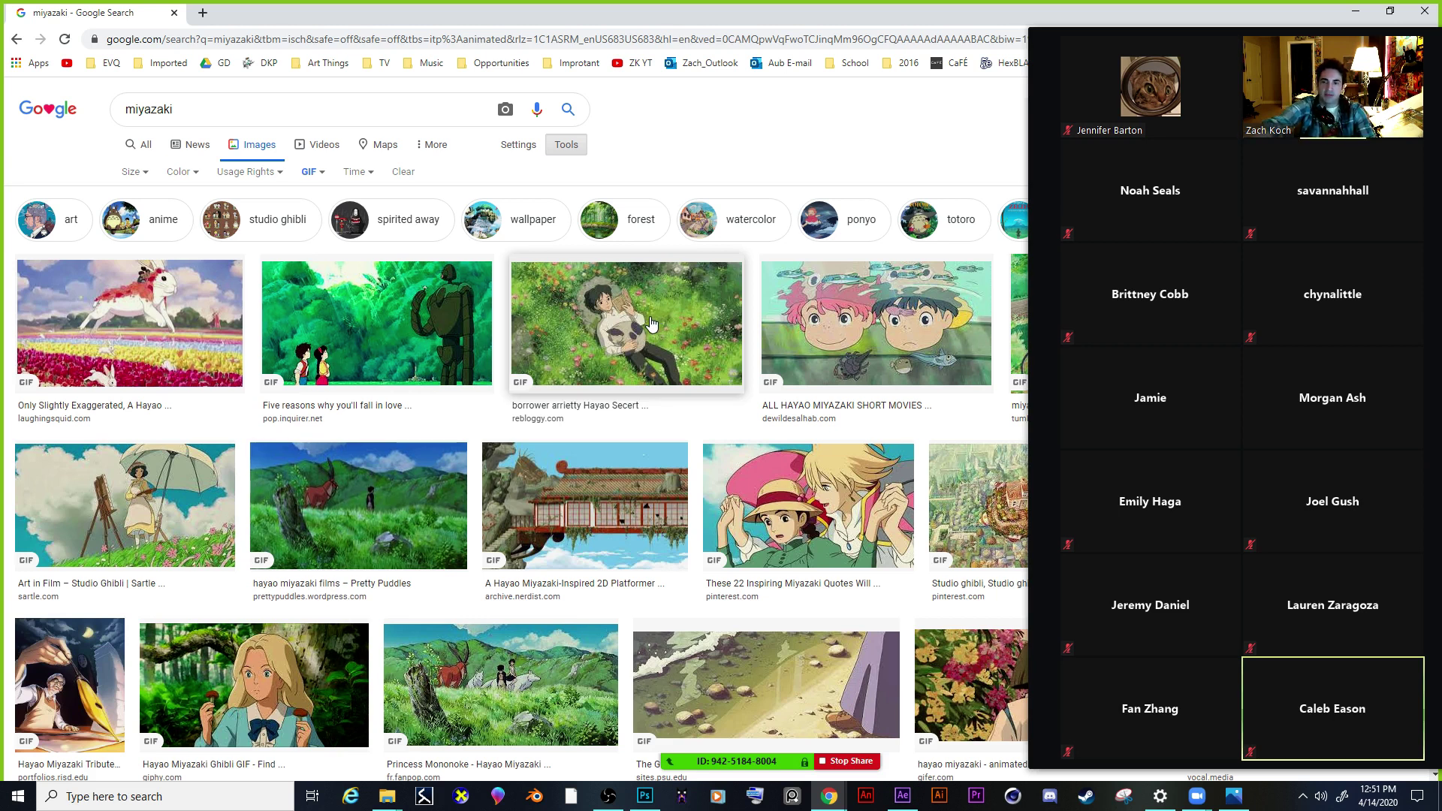
Preview the boy-in-grass, Arrietty, Arrietty cat and parasol-painting GIFs
{"action": "left_click", "coordinate": [652, 324]}
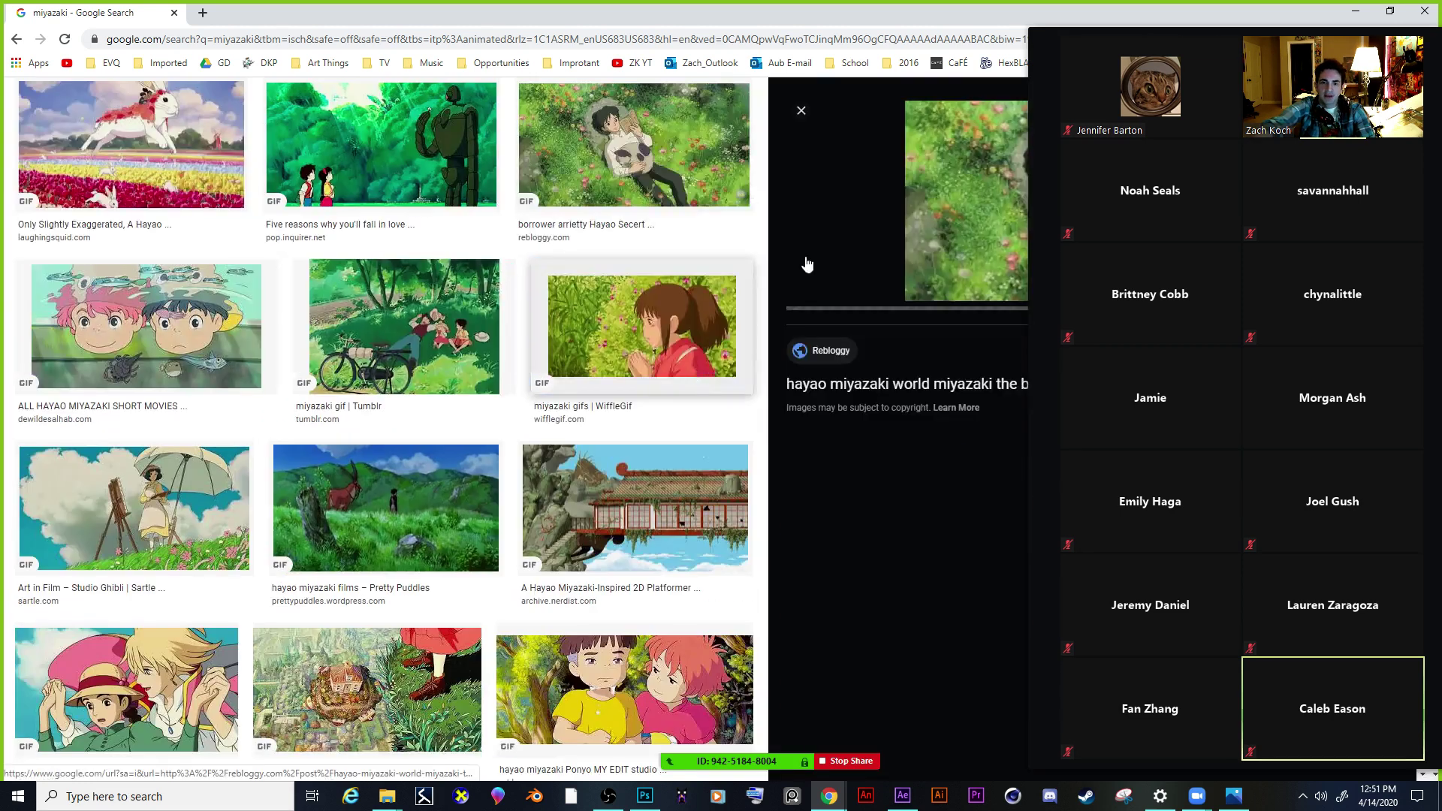
{"action": "left_click_drag", "start_coordinate": [1134, 22], "coordinate": [404, 65]}
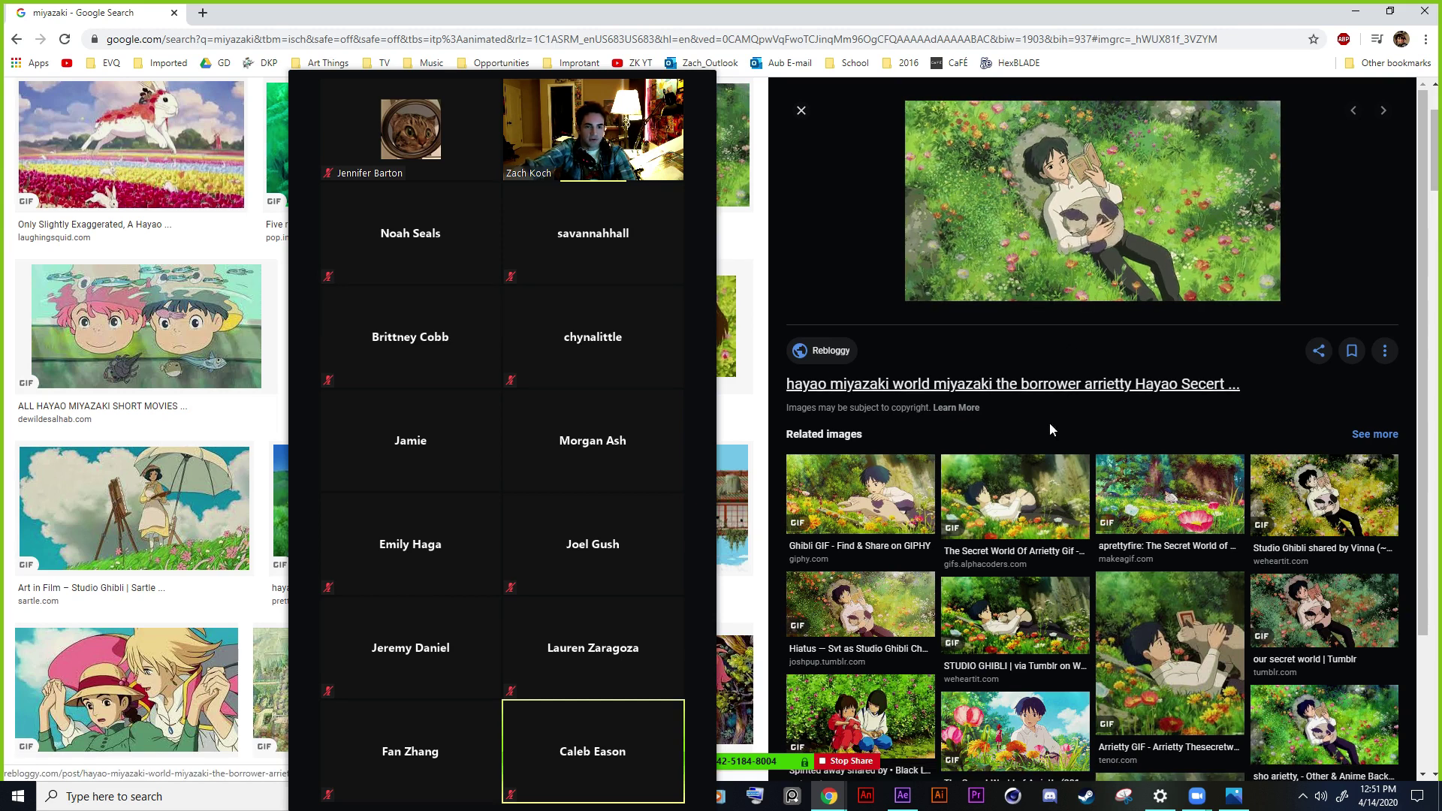
{"action": "left_click", "coordinate": [1031, 511]}
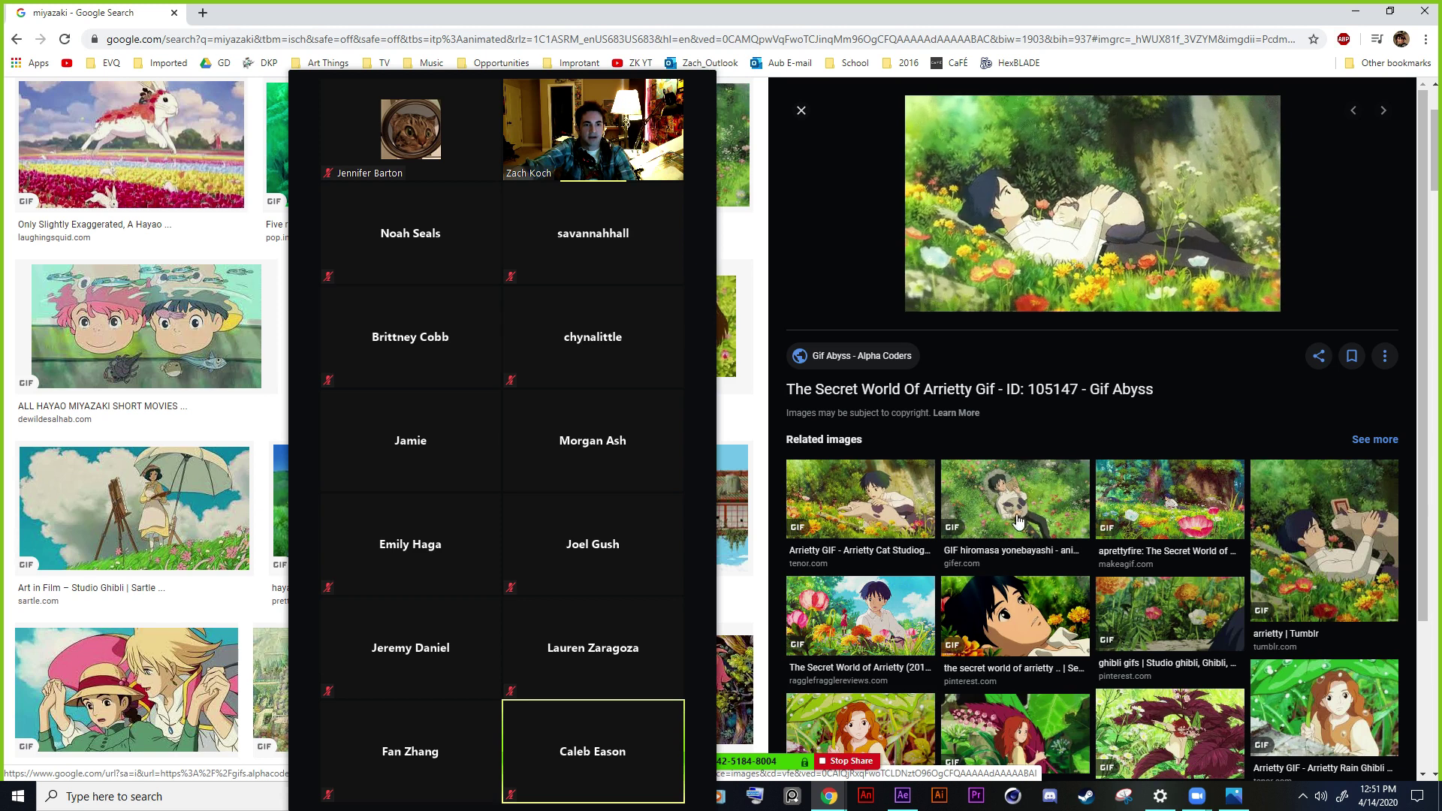
{"action": "left_click", "coordinate": [850, 503]}
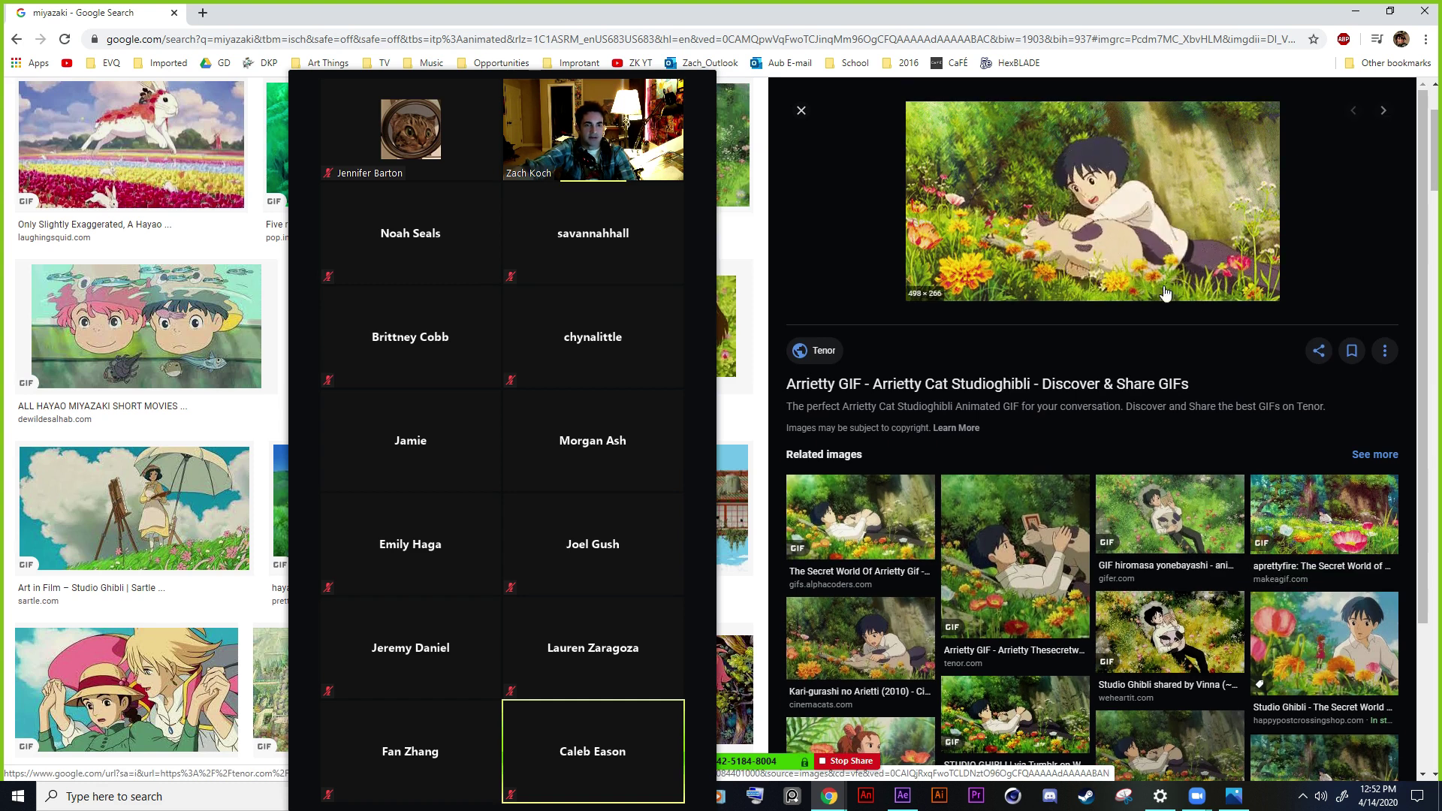
{"action": "scroll", "coordinate": [1019, 579], "scroll_direction": "down", "scroll_amount": 2}
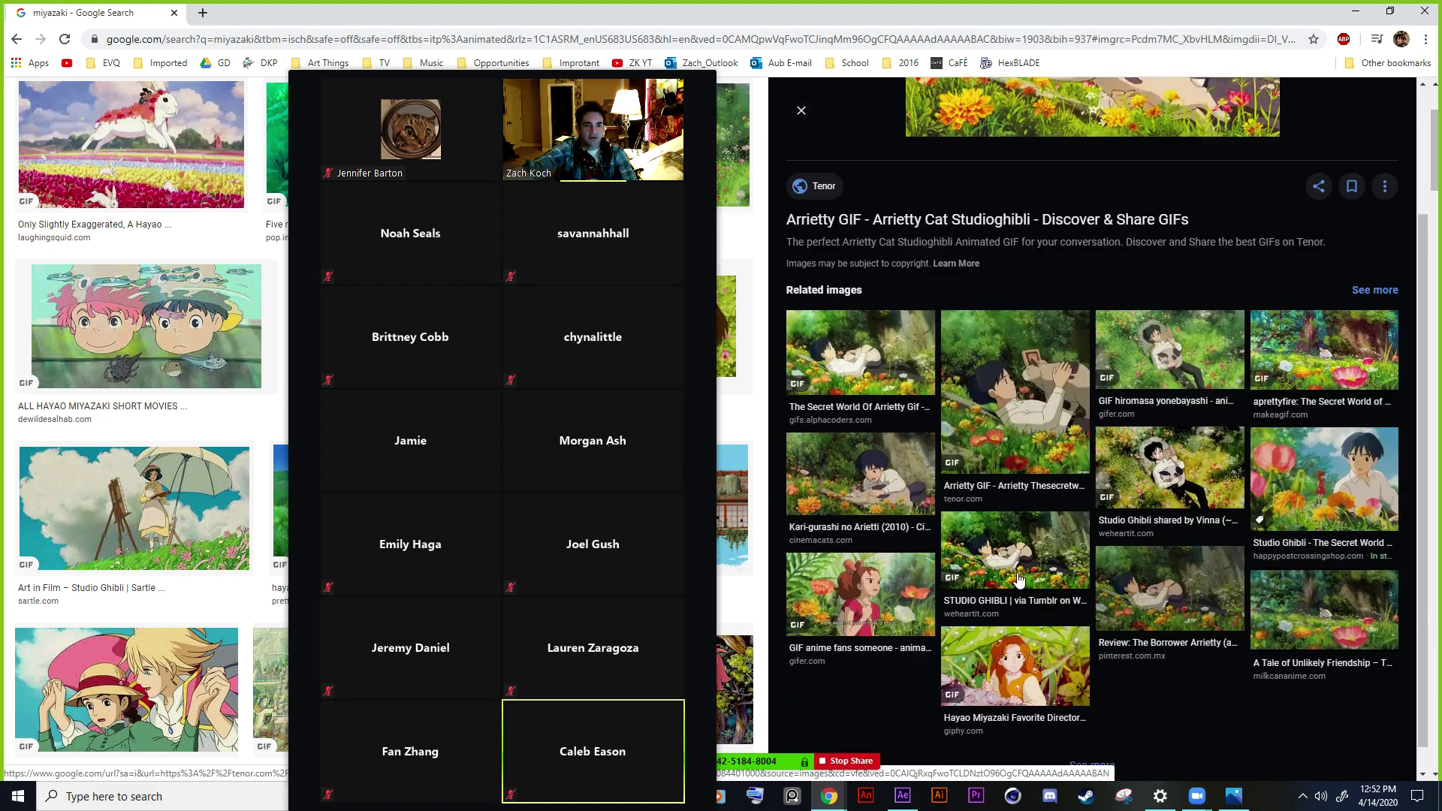
{"action": "left_click", "coordinate": [135, 507]}
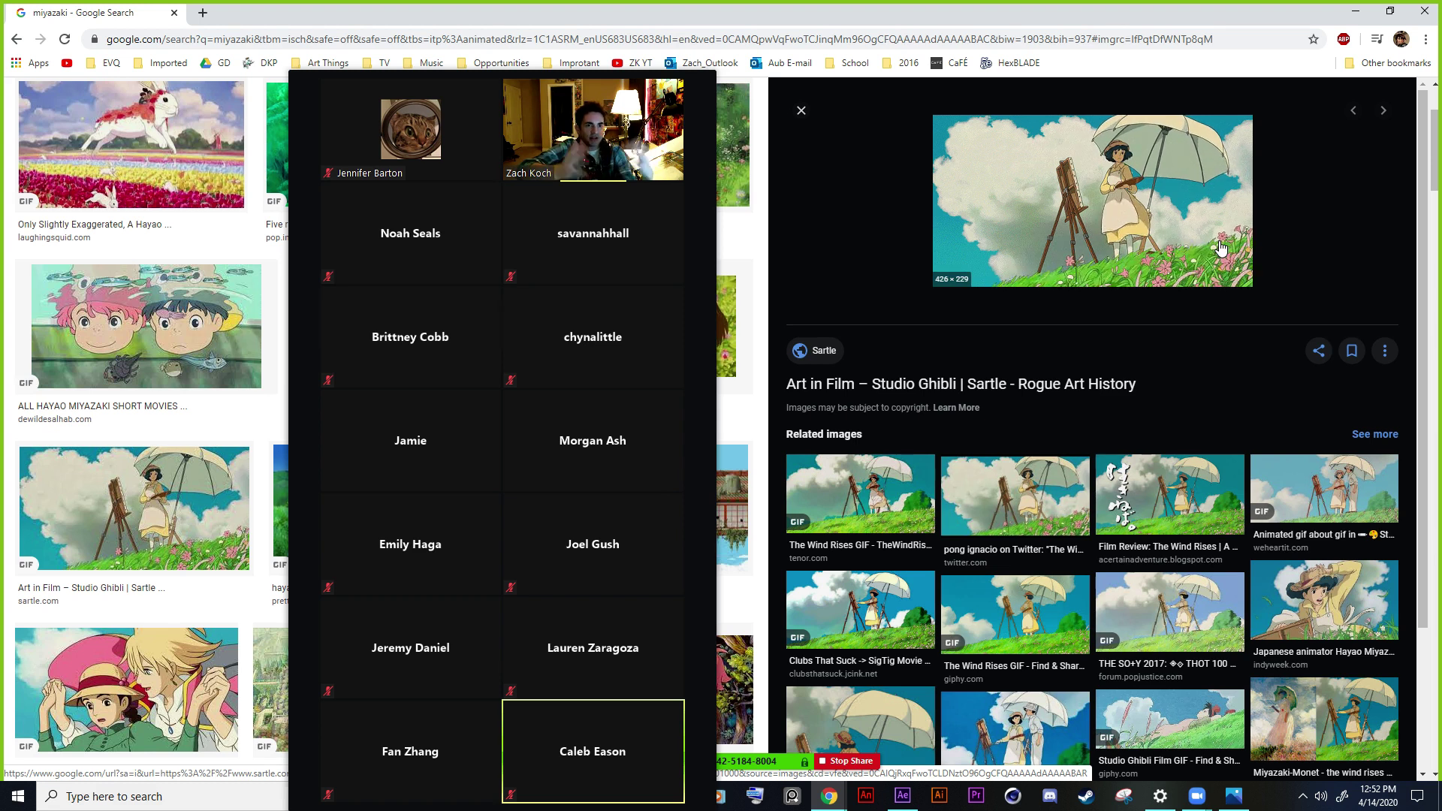
Preview the bunny in the tulip field and the Ponyo GIF of two children
{"action": "scroll", "coordinate": [178, 460], "scroll_direction": "down", "scroll_amount": 1}
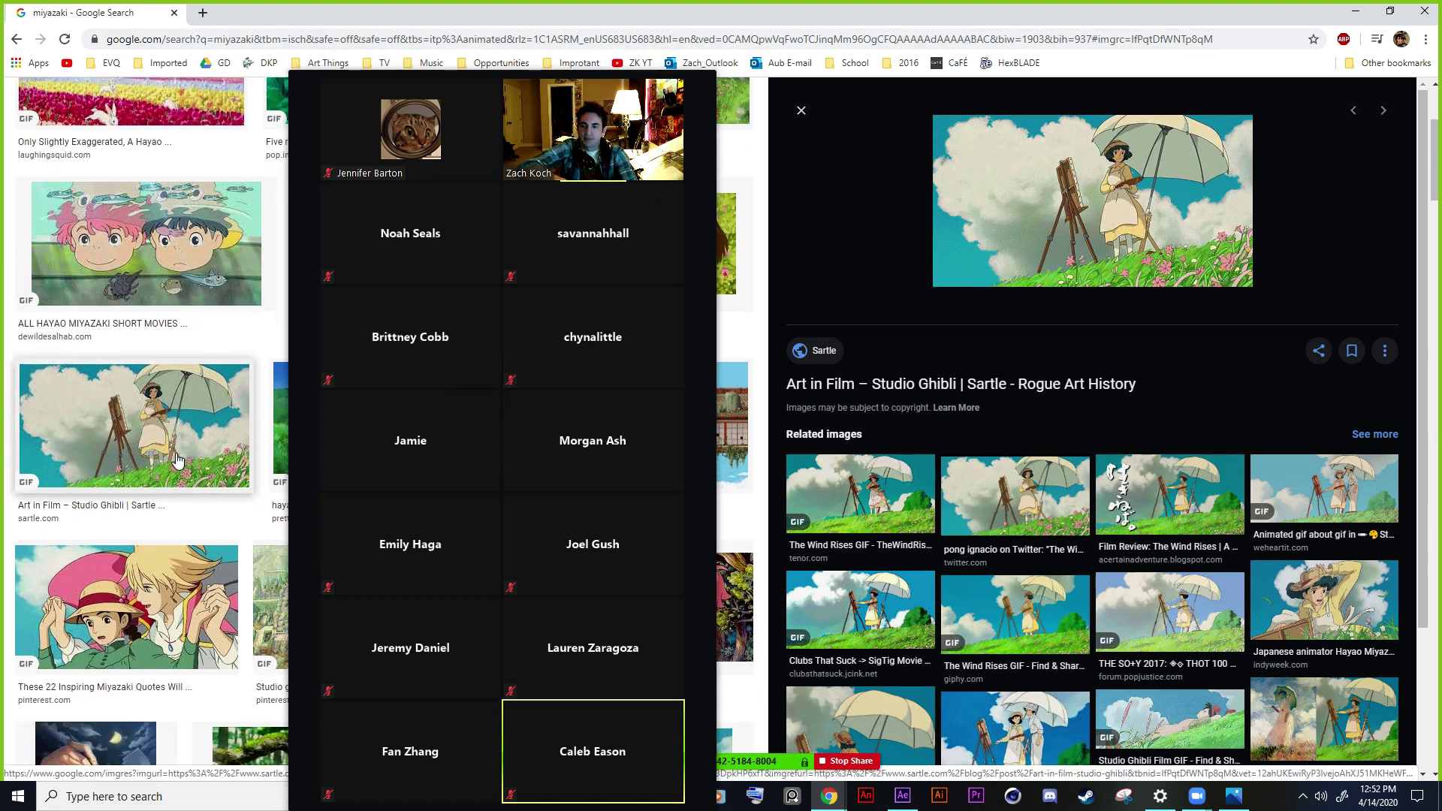
{"action": "scroll", "coordinate": [178, 460], "scroll_direction": "down", "scroll_amount": 4}
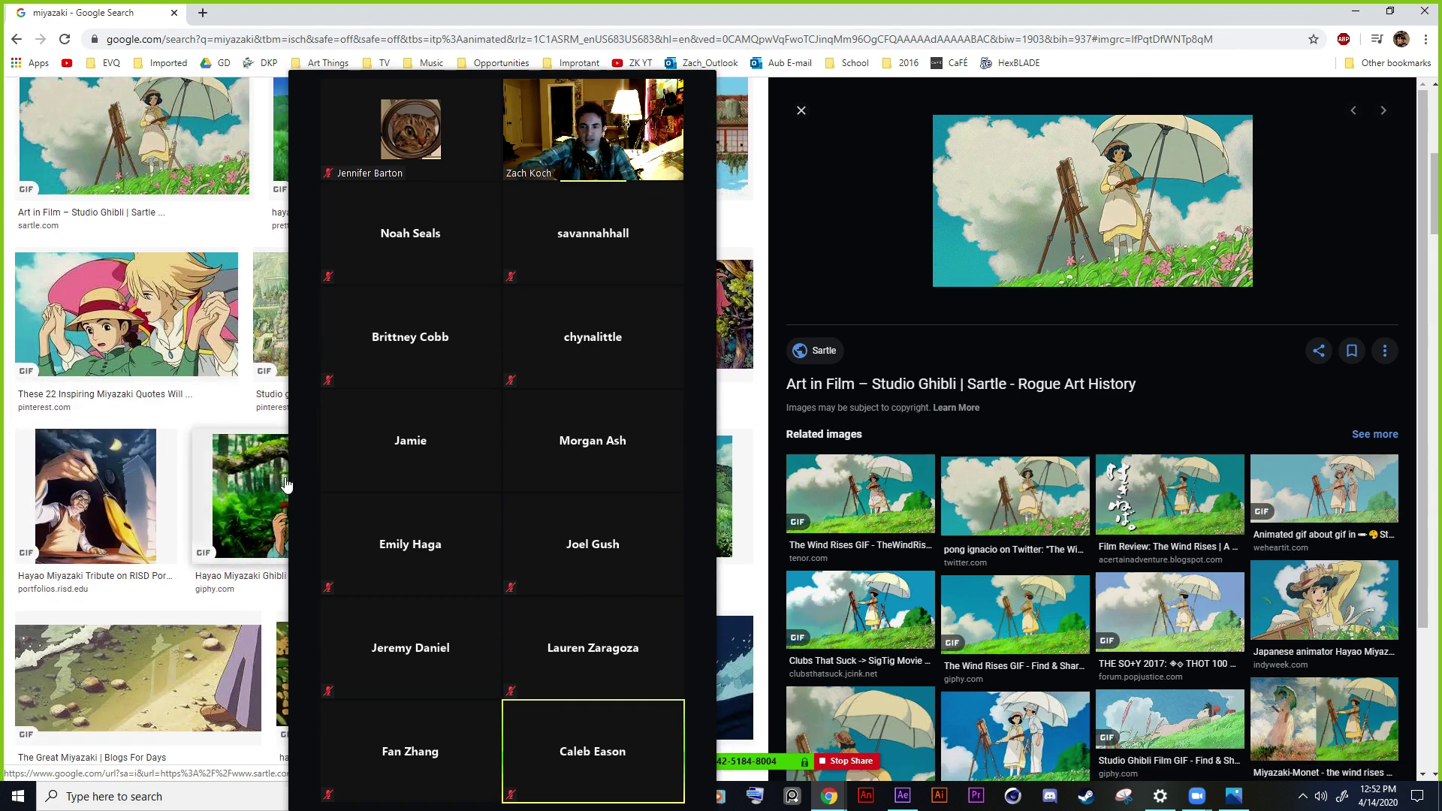
{"action": "left_click_drag", "start_coordinate": [490, 67], "coordinate": [535, 40]}
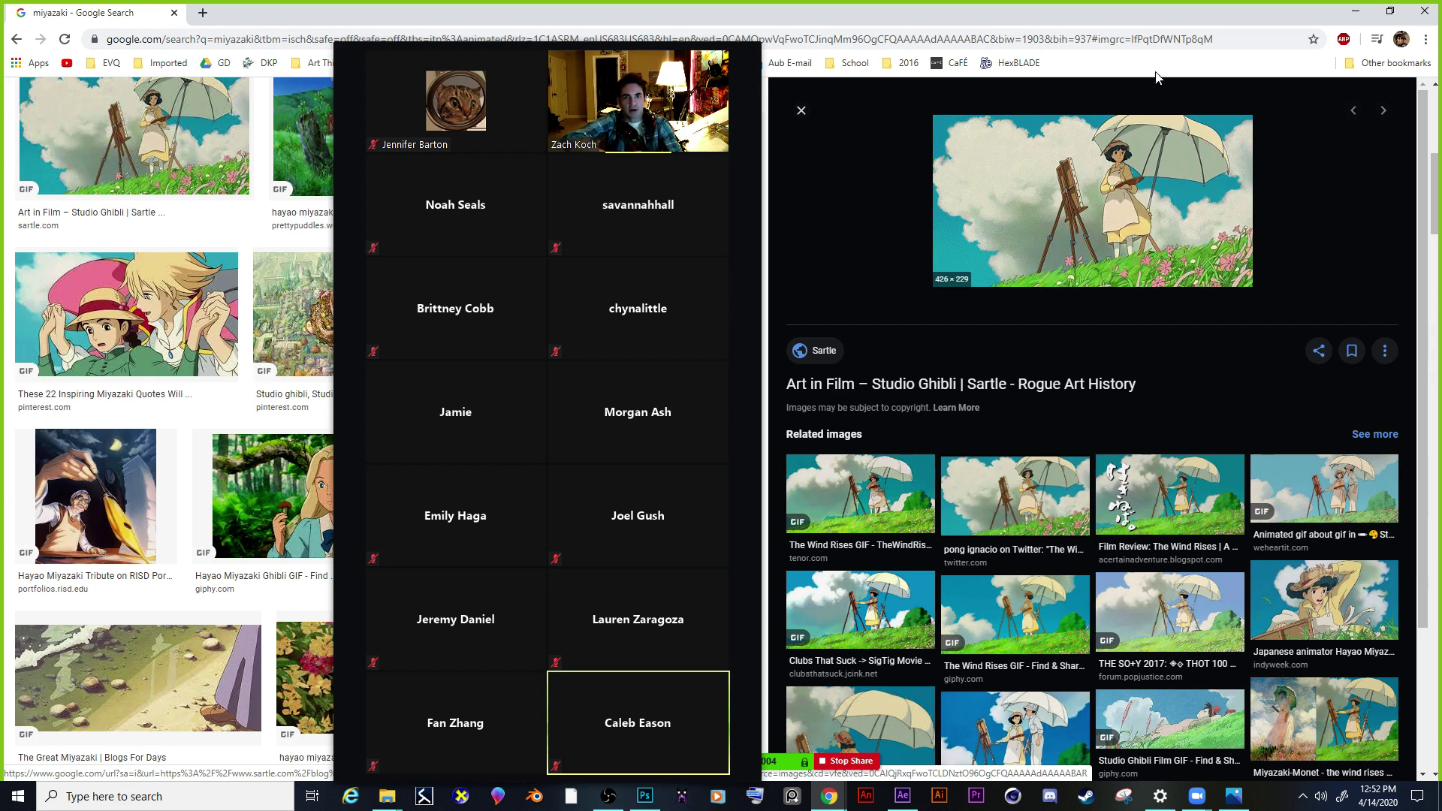
{"action": "scroll", "coordinate": [916, 80], "scroll_direction": "up", "scroll_amount": 4}
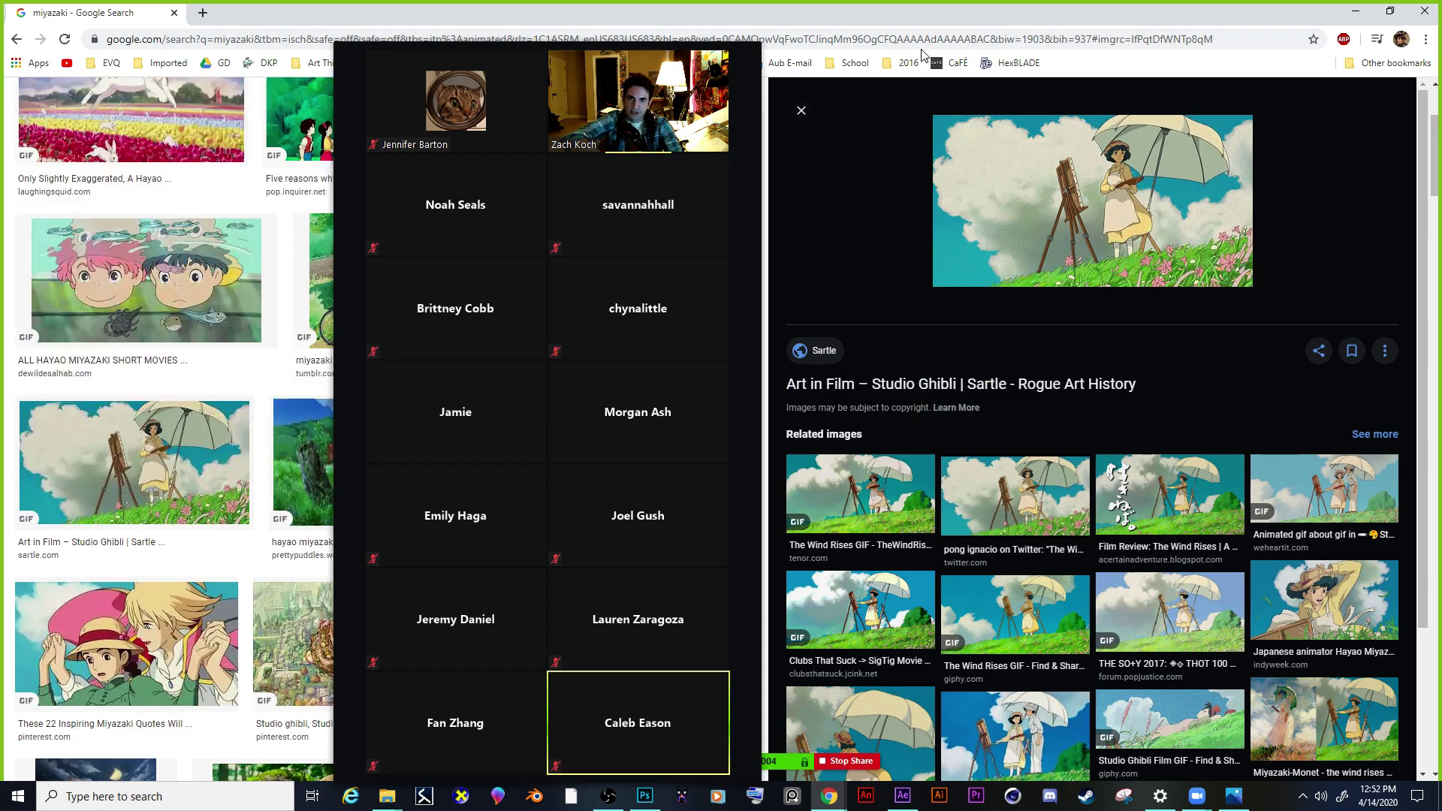
{"action": "scroll", "coordinate": [922, 82], "scroll_direction": "up", "scroll_amount": 3}
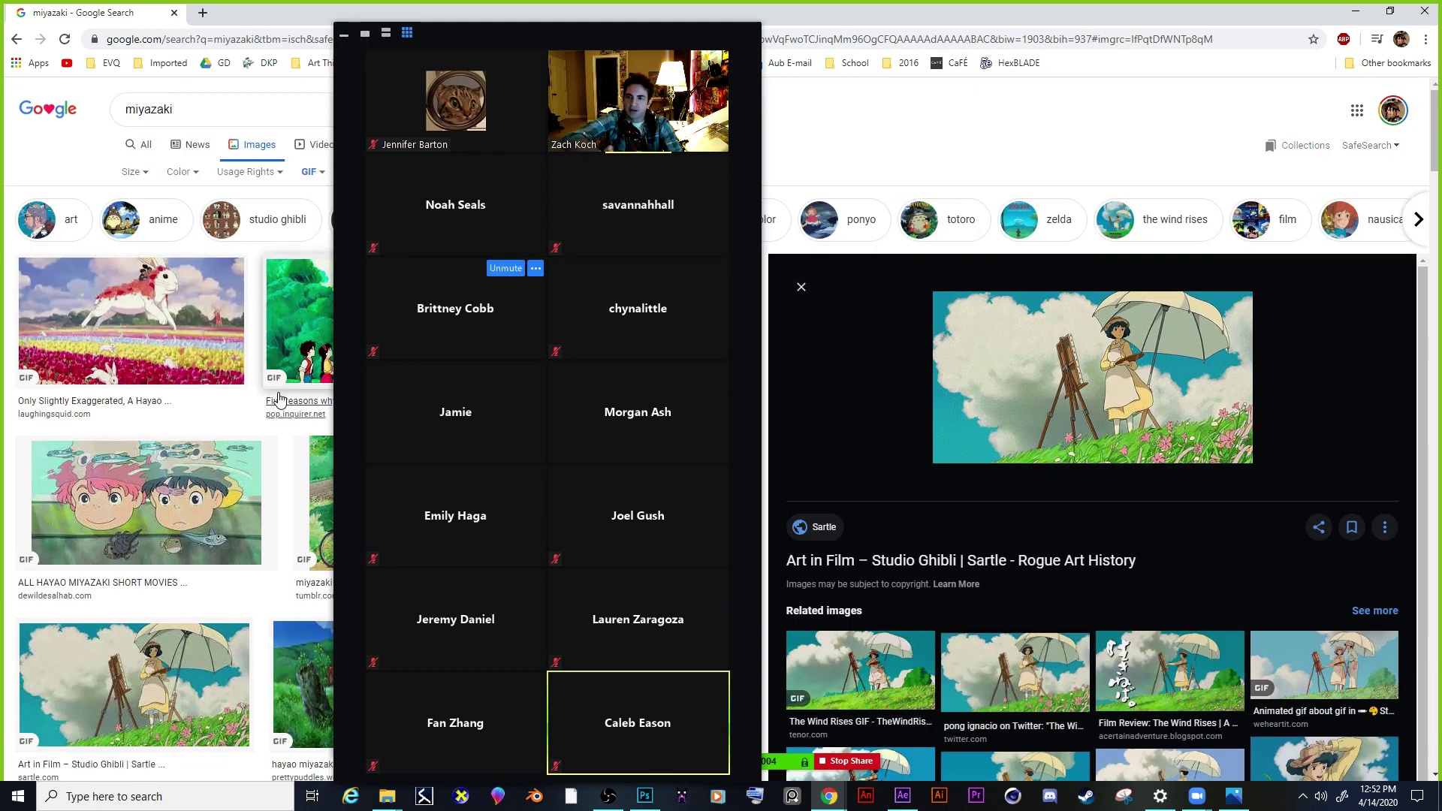
{"action": "scroll", "coordinate": [278, 398], "scroll_direction": "down", "scroll_amount": 2}
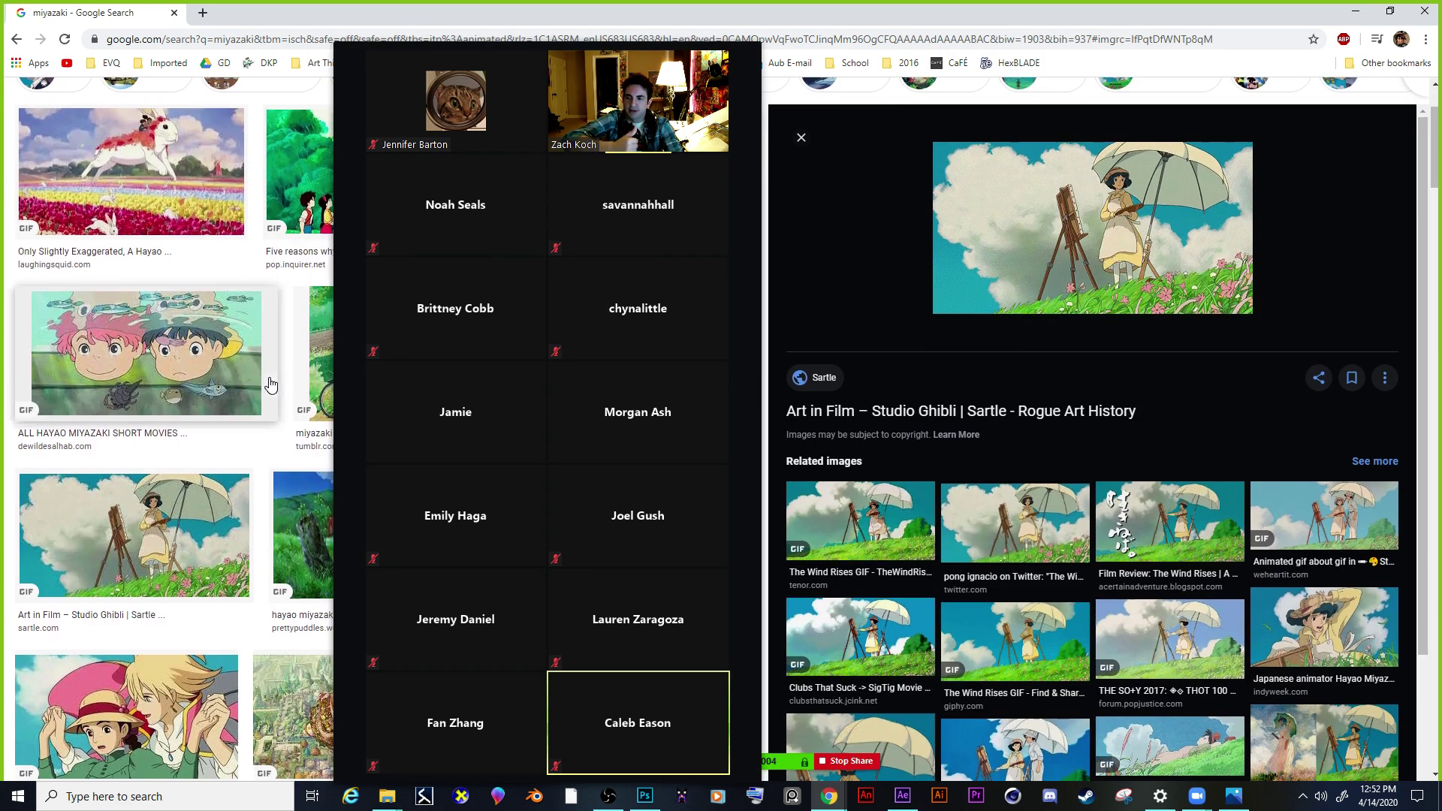
{"action": "left_click", "coordinate": [160, 195]}
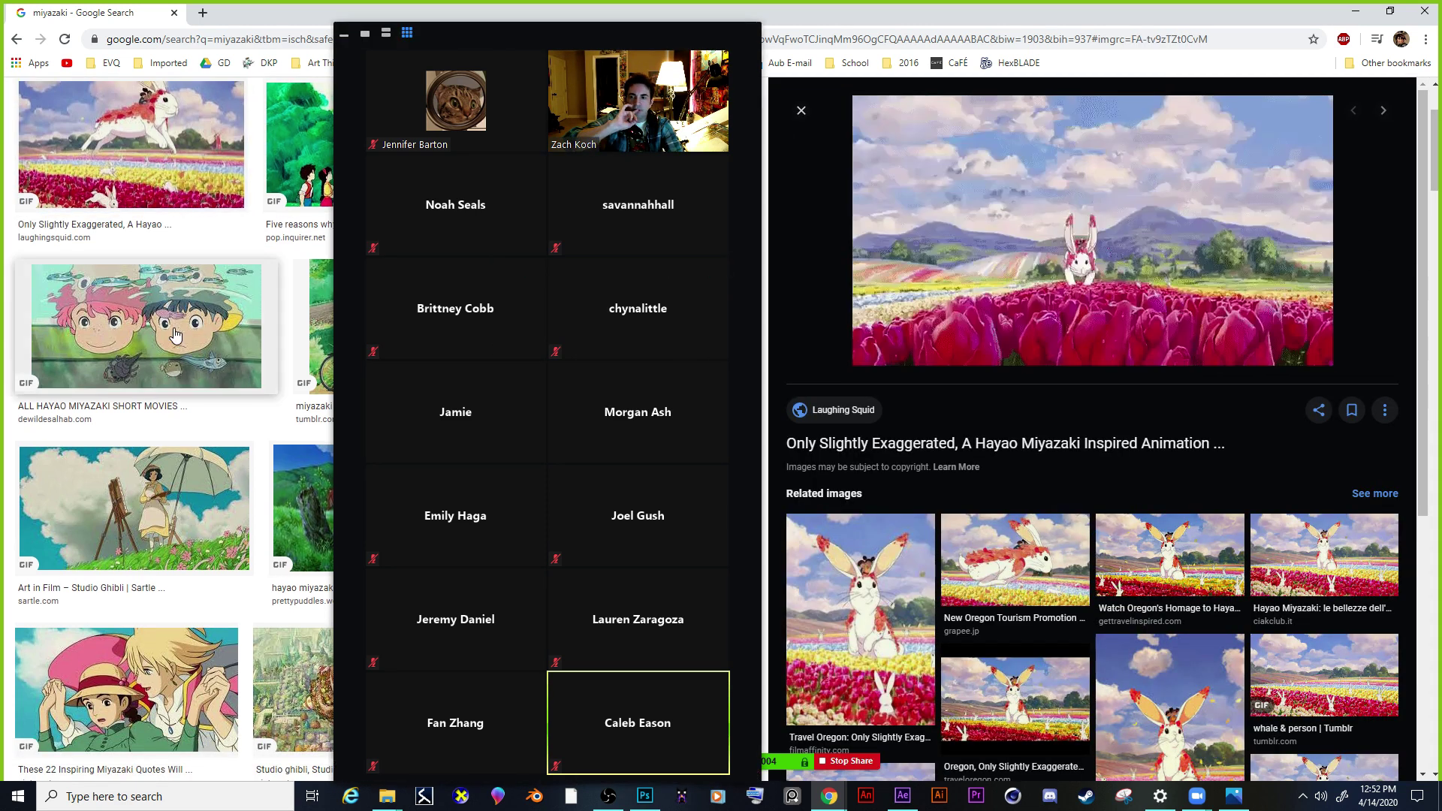
{"action": "left_click", "coordinate": [147, 326]}
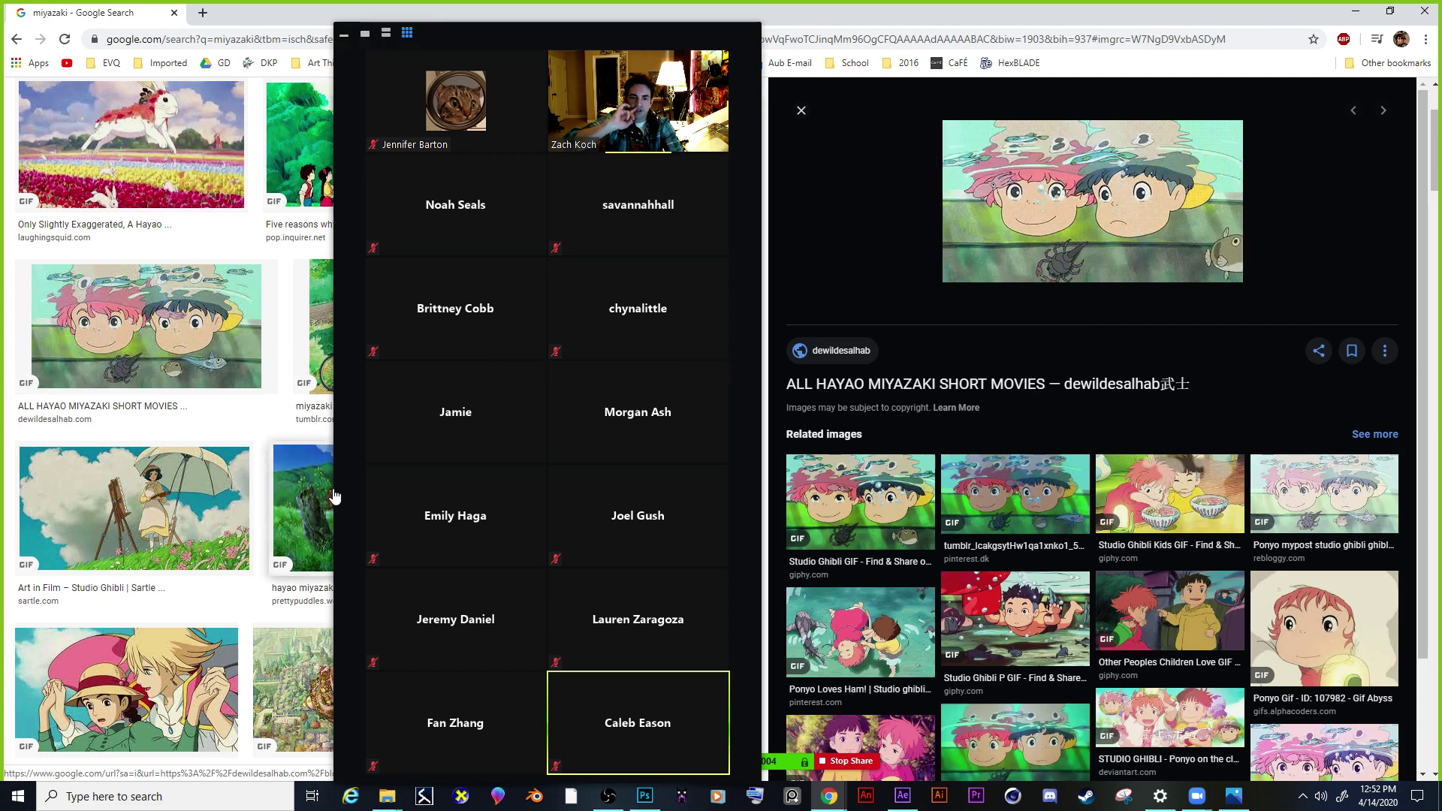
Preview the My Neighbor Totoro GIF, then the girl with a red bow
{"action": "scroll", "coordinate": [181, 525], "scroll_direction": "down", "scroll_amount": 8}
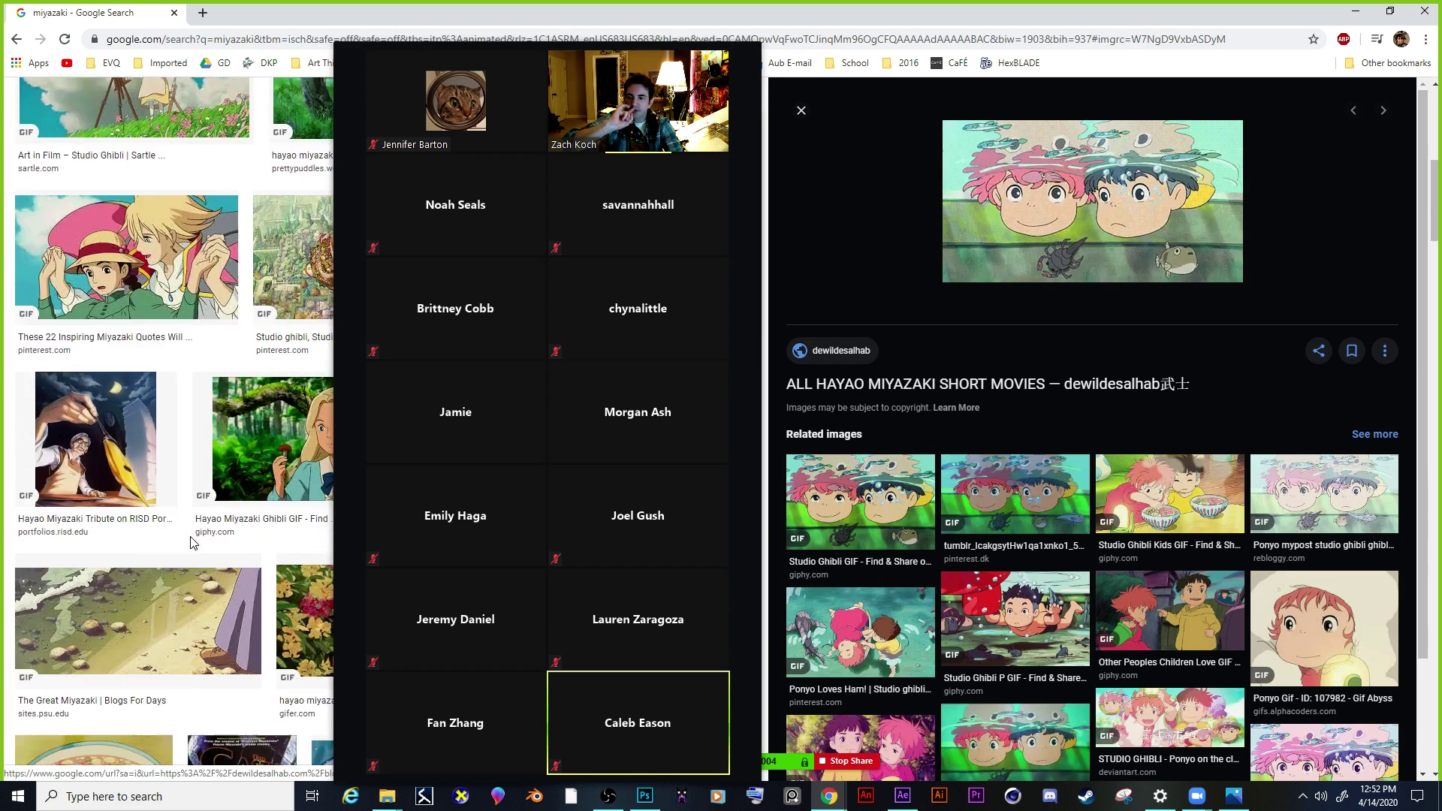
{"action": "scroll", "coordinate": [197, 533], "scroll_direction": "down", "scroll_amount": 15}
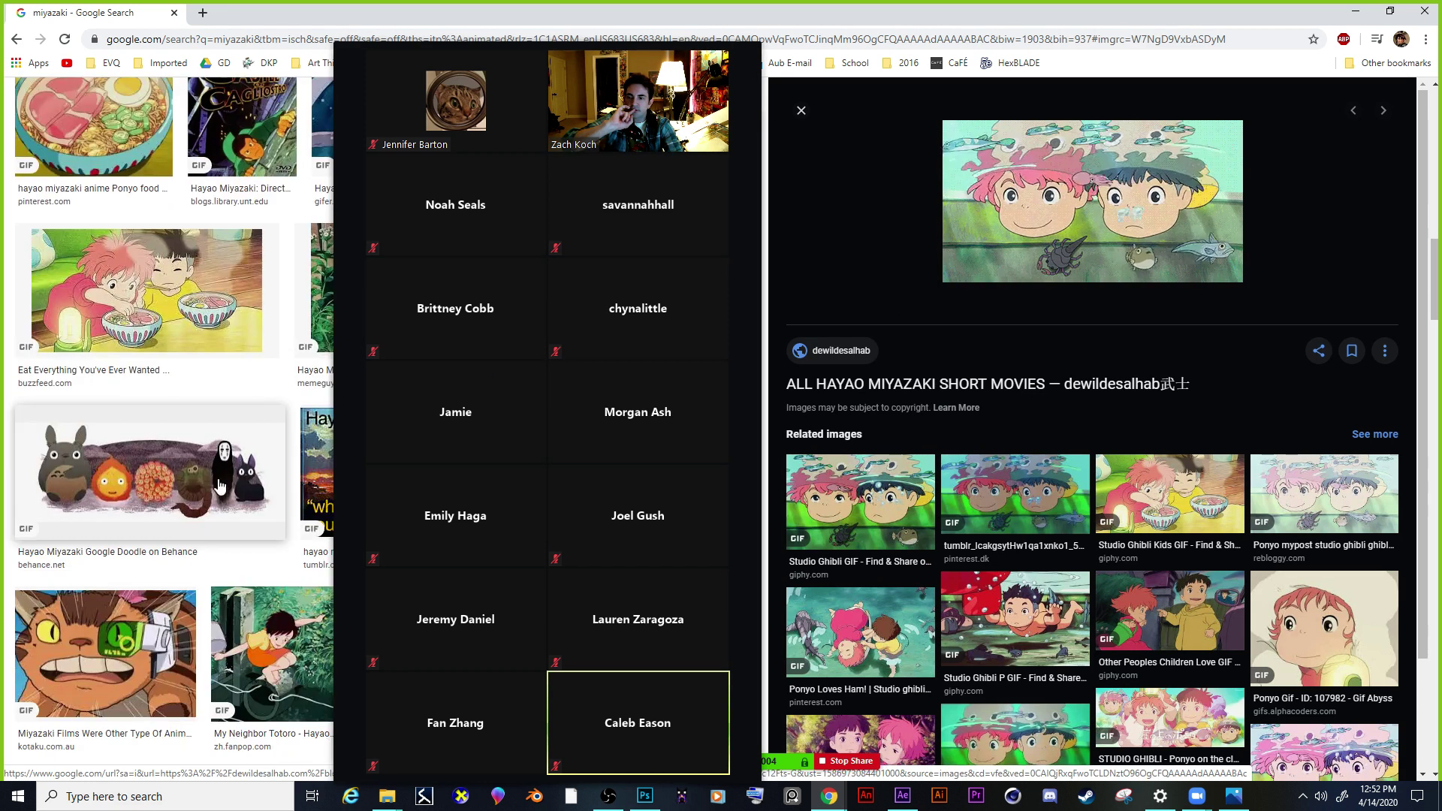
{"action": "left_click", "coordinate": [274, 376]}
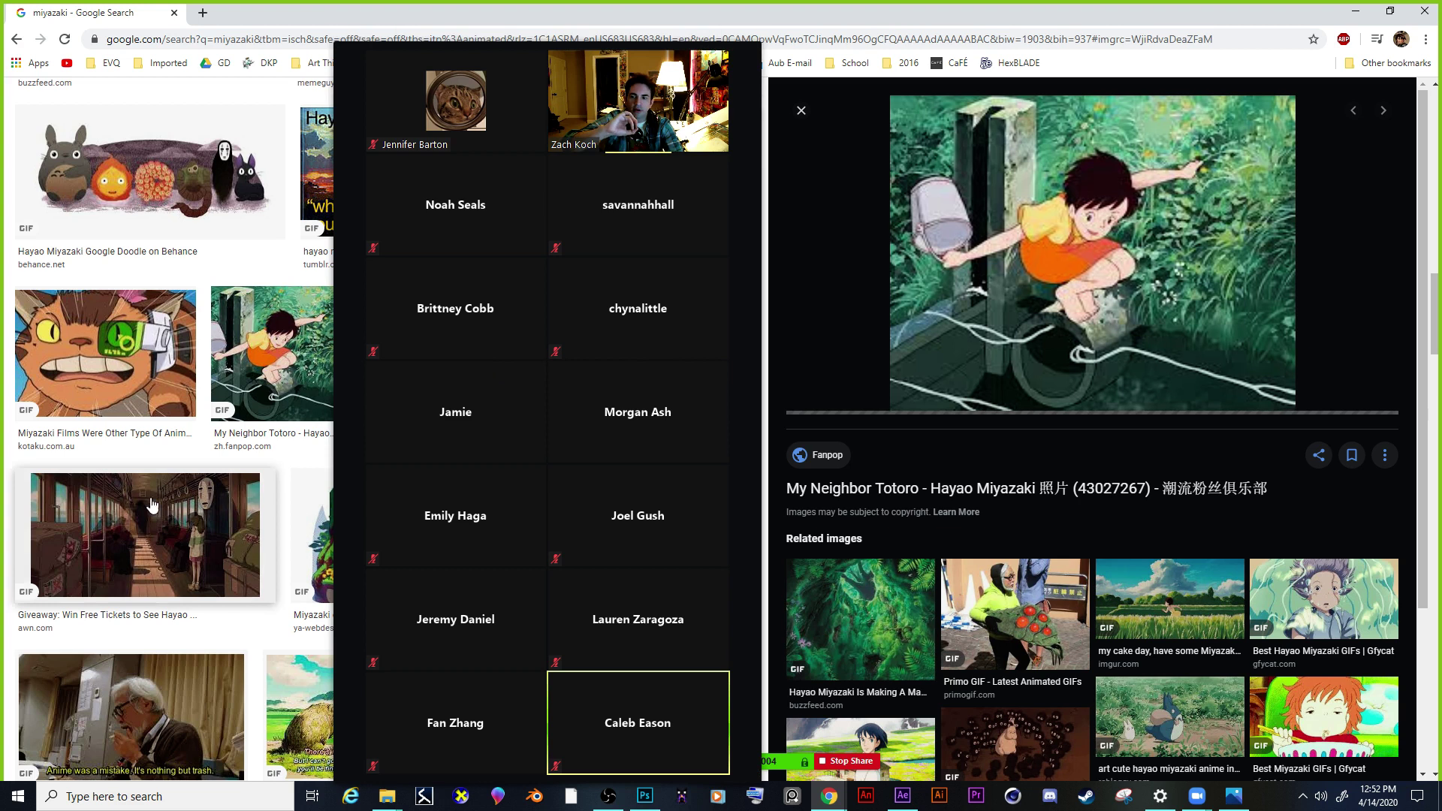
{"action": "scroll", "coordinate": [180, 376], "scroll_direction": "down", "scroll_amount": 2}
{"action": "left_click", "coordinate": [151, 719]}
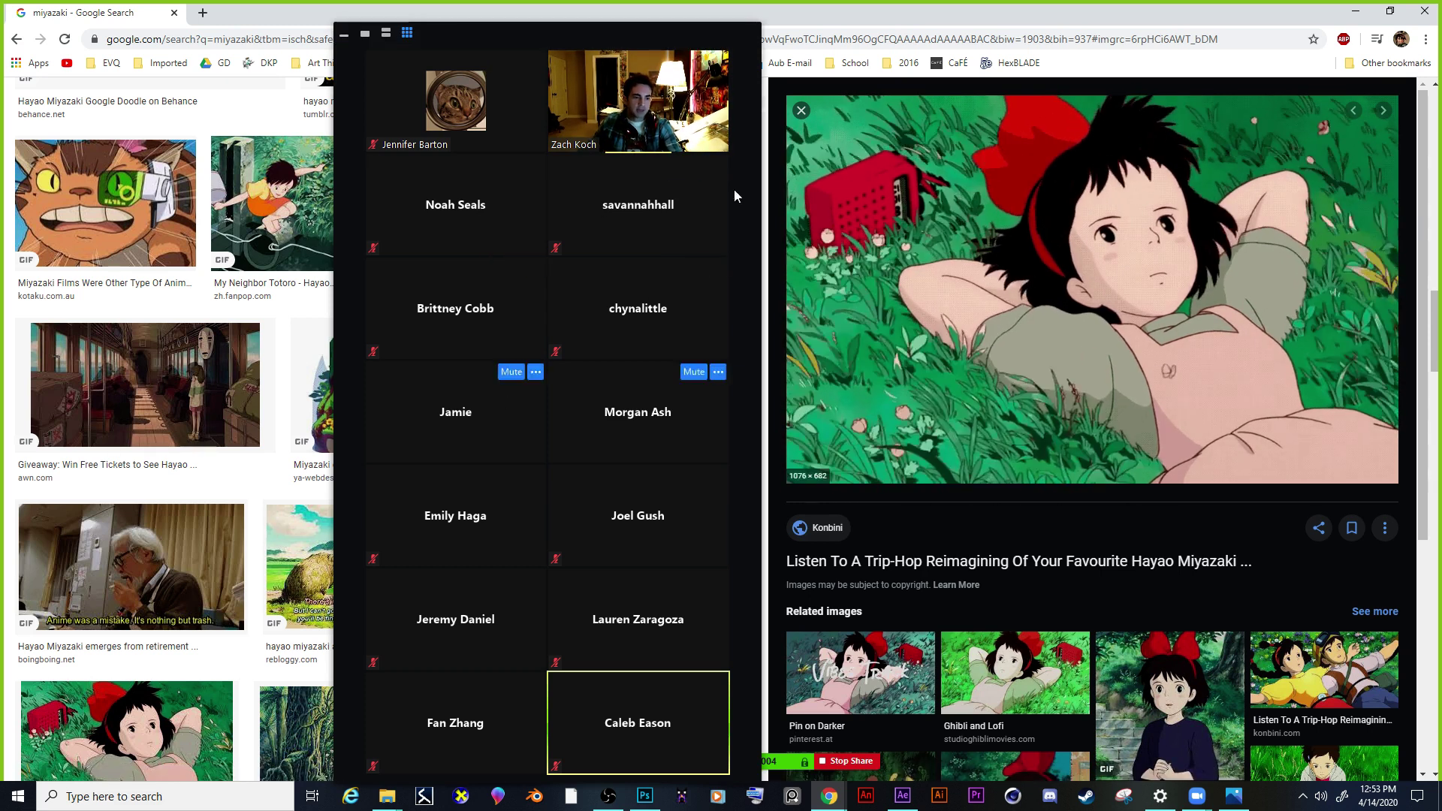
{"action": "left_click_drag", "start_coordinate": [568, 34], "coordinate": [1167, 39]}
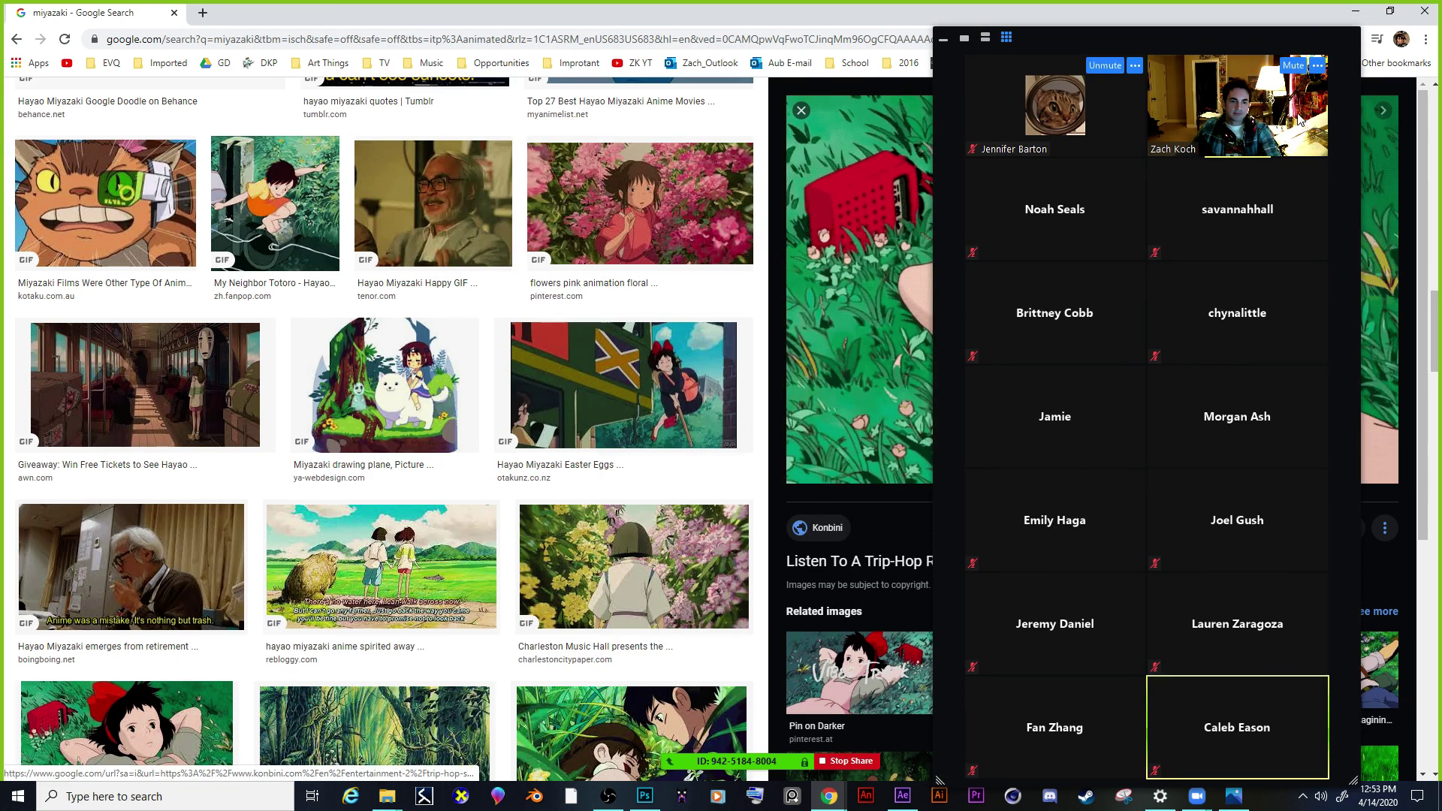